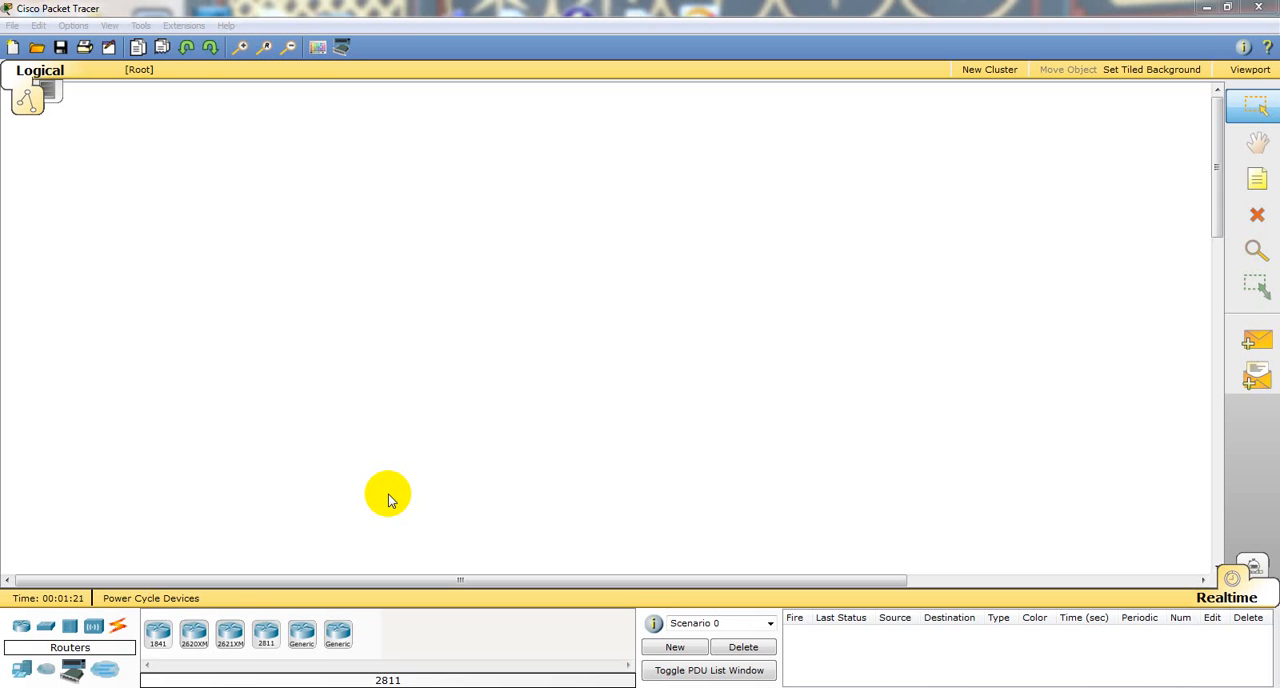
# Step: Place four 1841 routers in the workspace: one above the rest, with Router1, Router2 and Router3 spread in a row below it
pyautogui.click(158, 633)
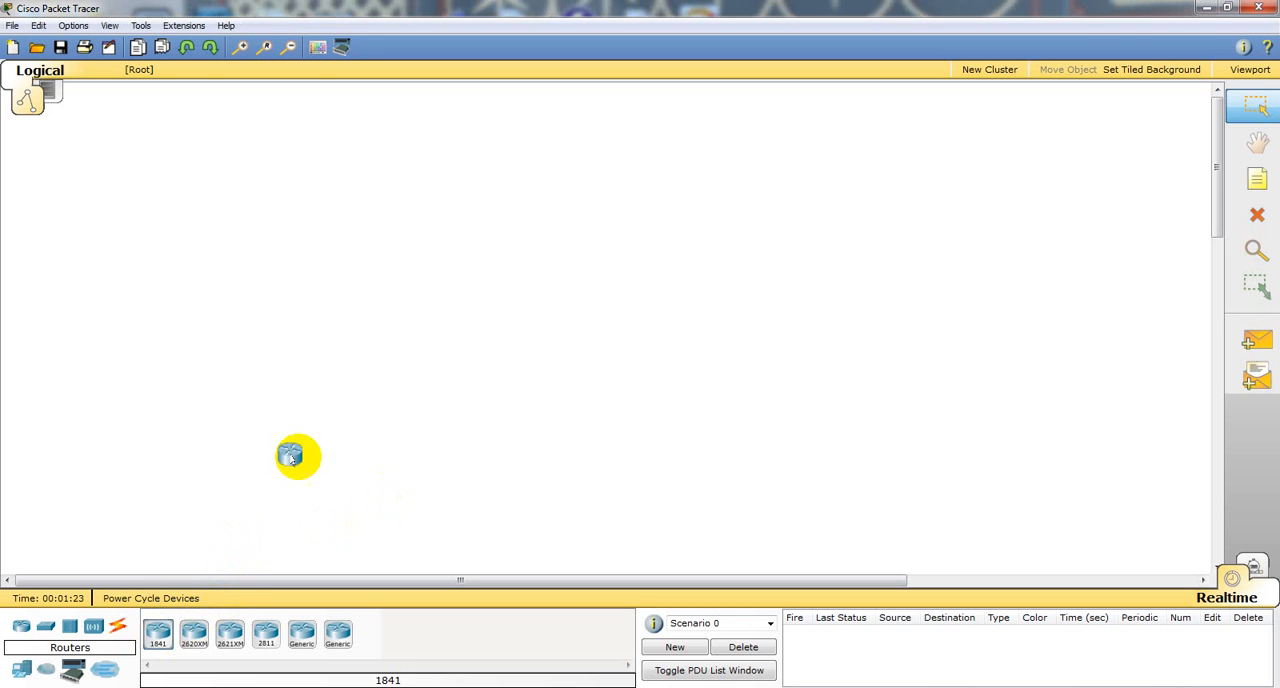
pyautogui.click(540, 178)
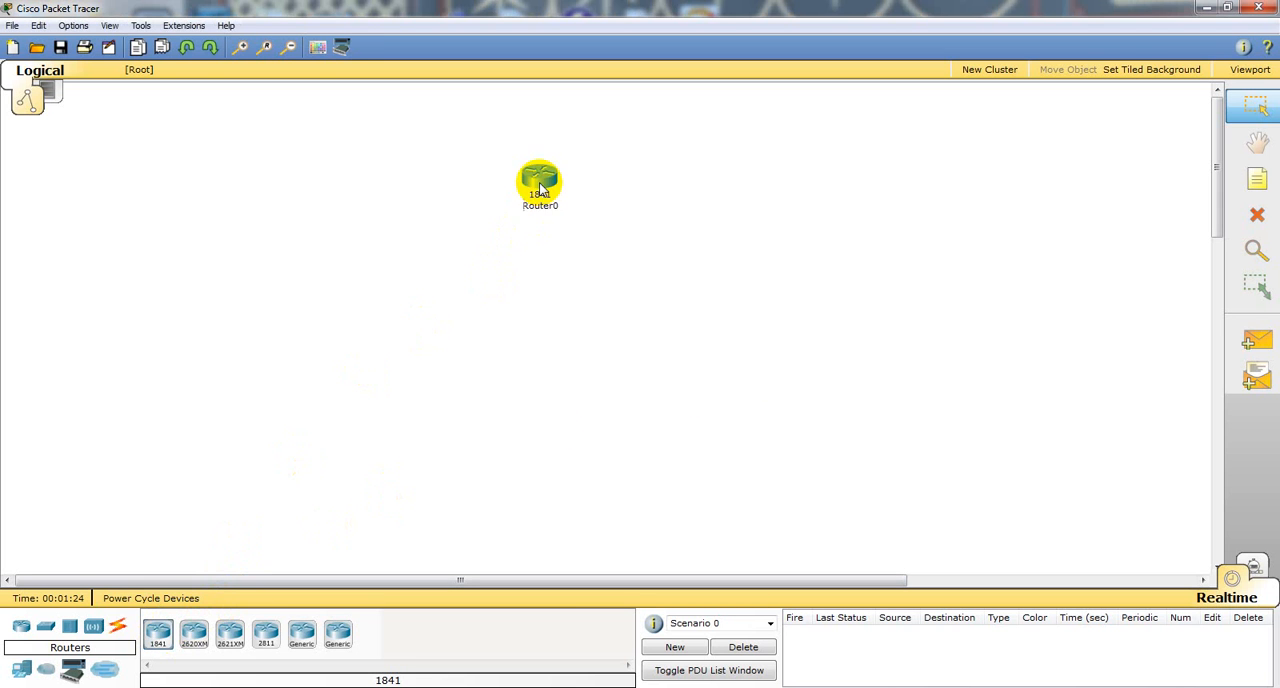
pyautogui.click(160, 638)
pyautogui.click(368, 285)
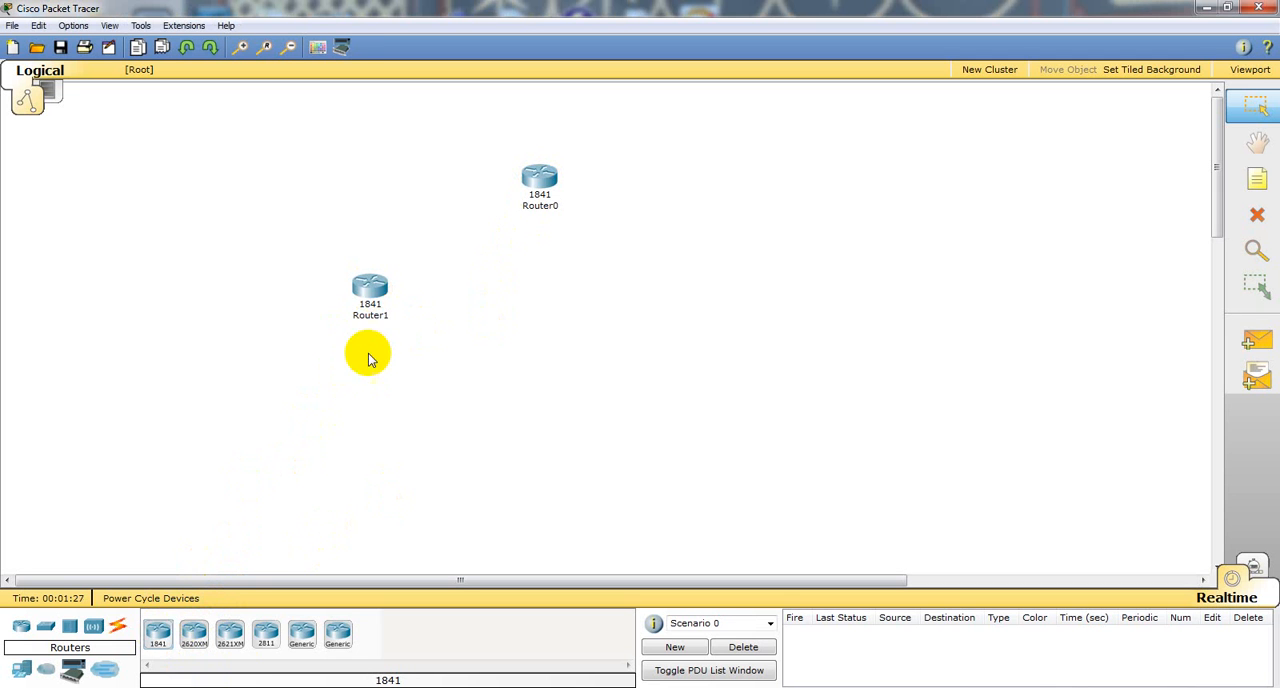
pyautogui.click(158, 633)
pyautogui.click(614, 372)
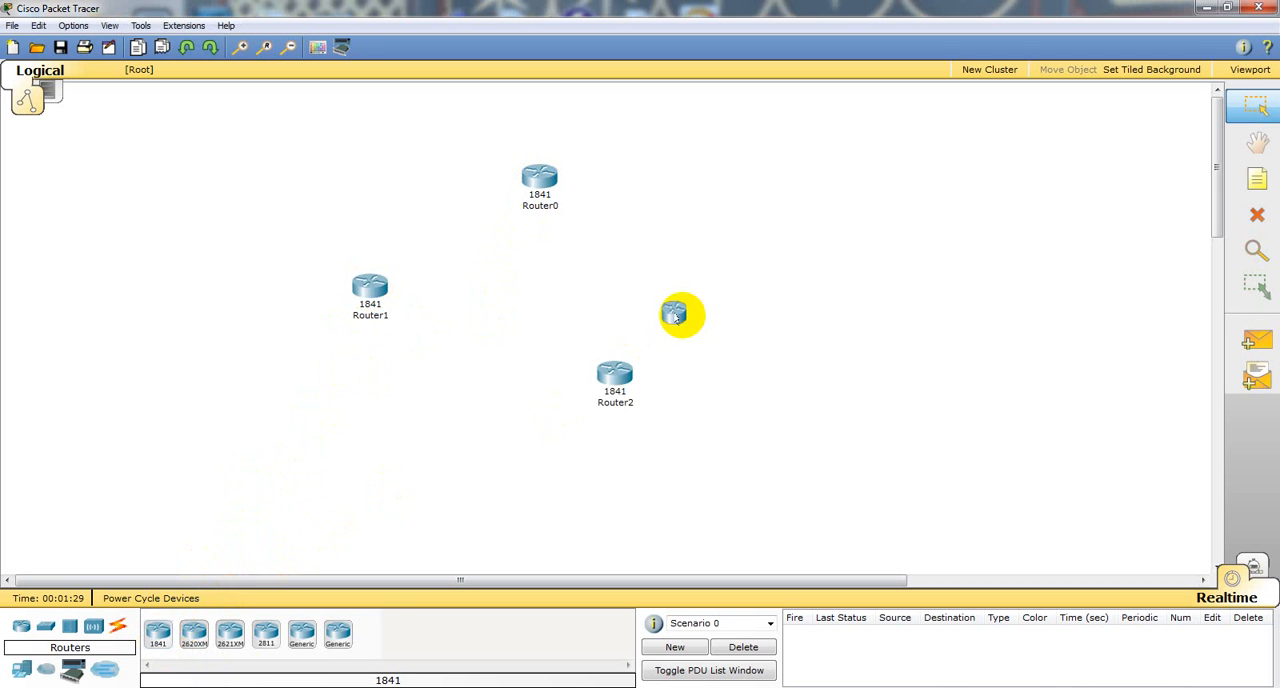
pyautogui.click(675, 315)
pyautogui.moveTo(678, 318); pyautogui.dragTo(920, 295)
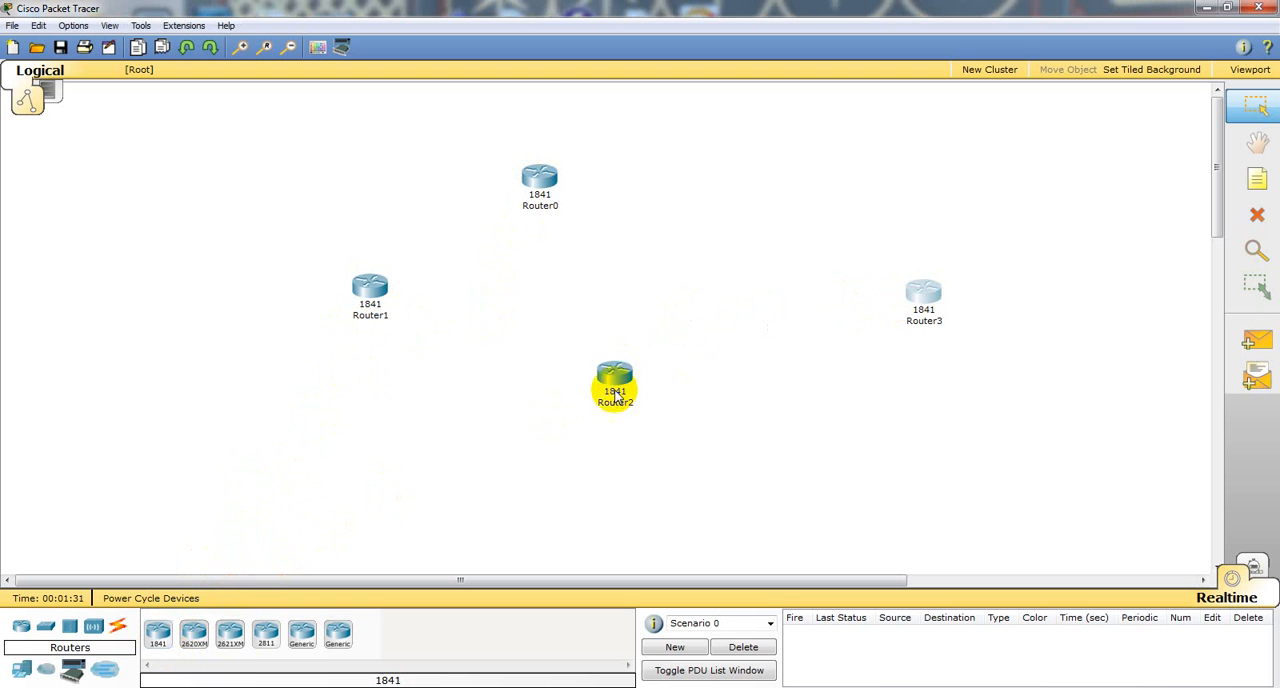
pyautogui.moveTo(615, 395); pyautogui.dragTo(697, 325)
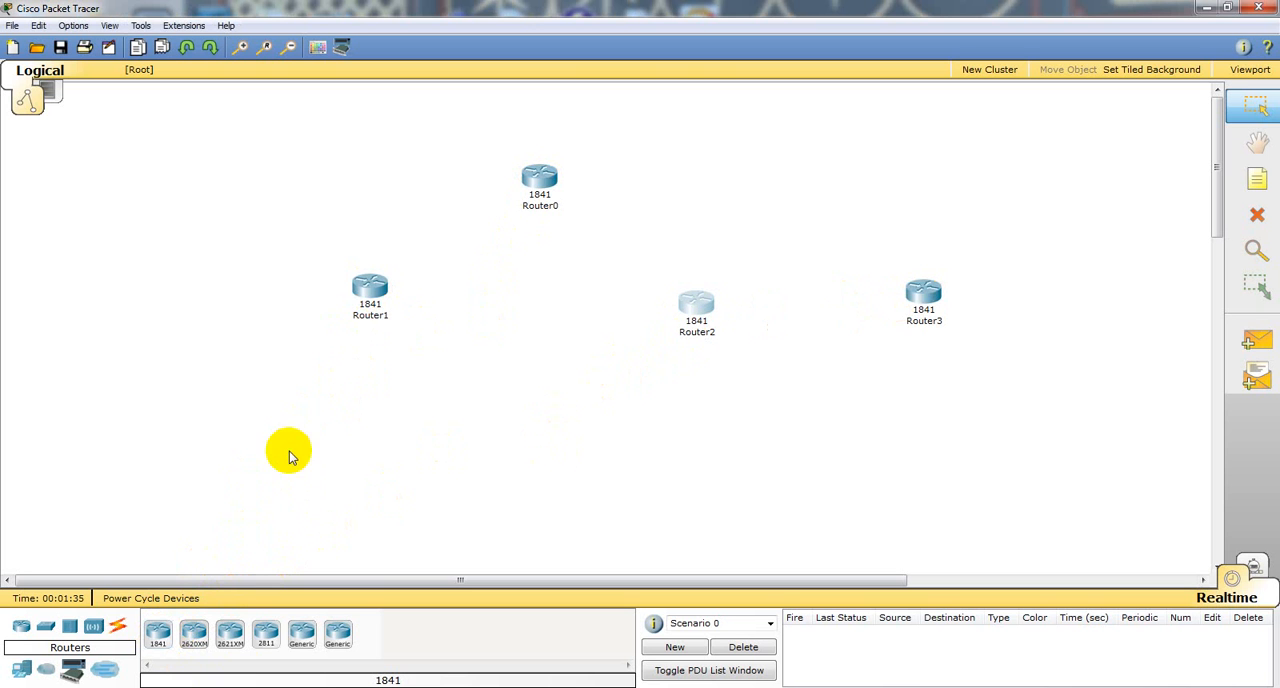
# Step: Add two 2950-24 switches below Router1, one directly beneath it and one further to its left
pyautogui.click(45, 626)
pyautogui.click(158, 632)
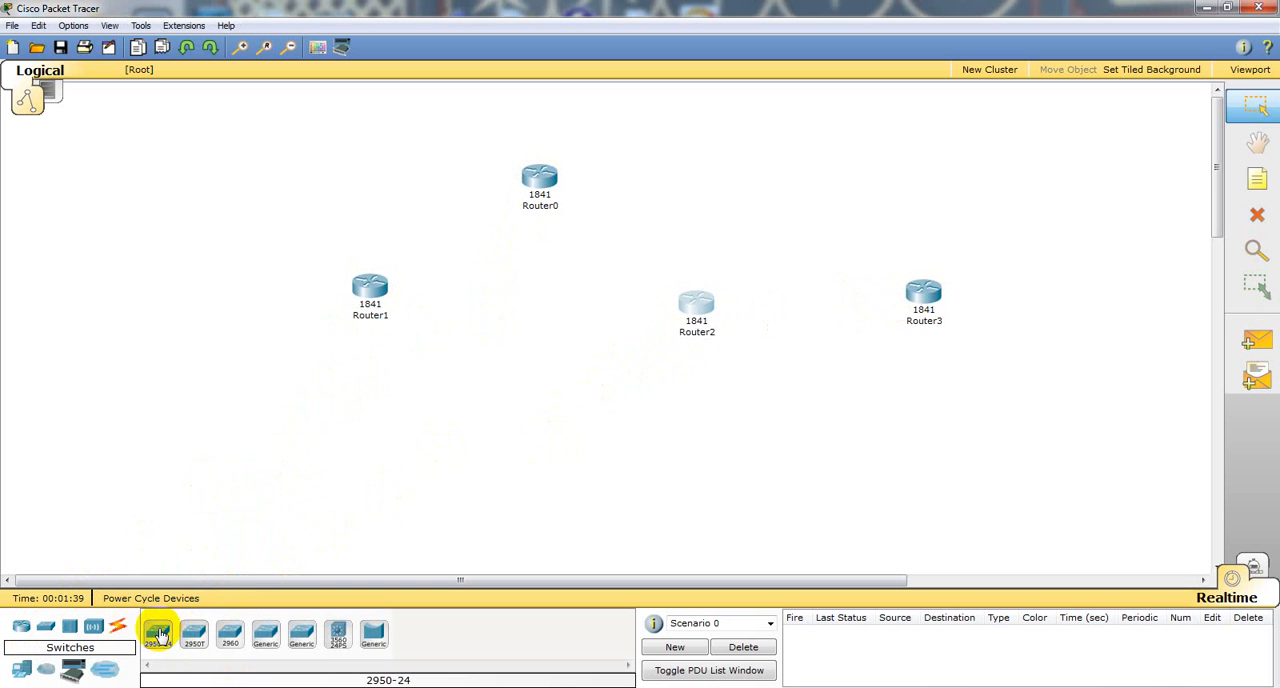
pyautogui.click(297, 393)
pyautogui.click(370, 391)
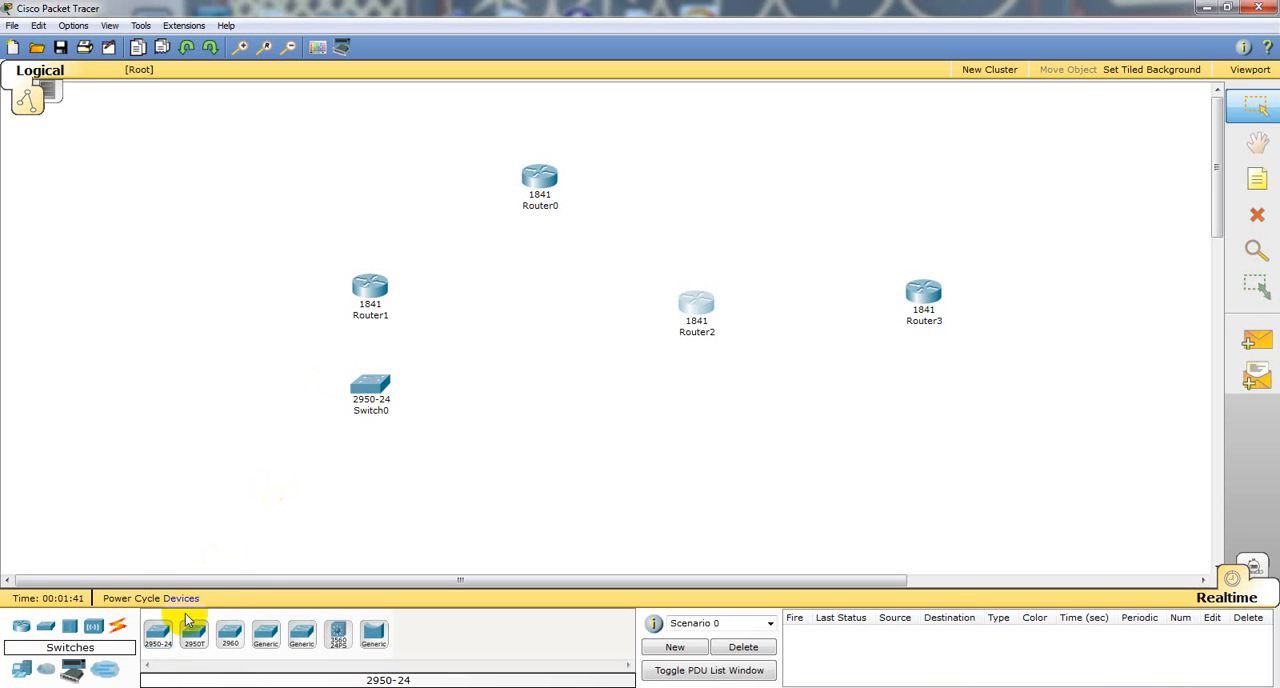
pyautogui.click(226, 392)
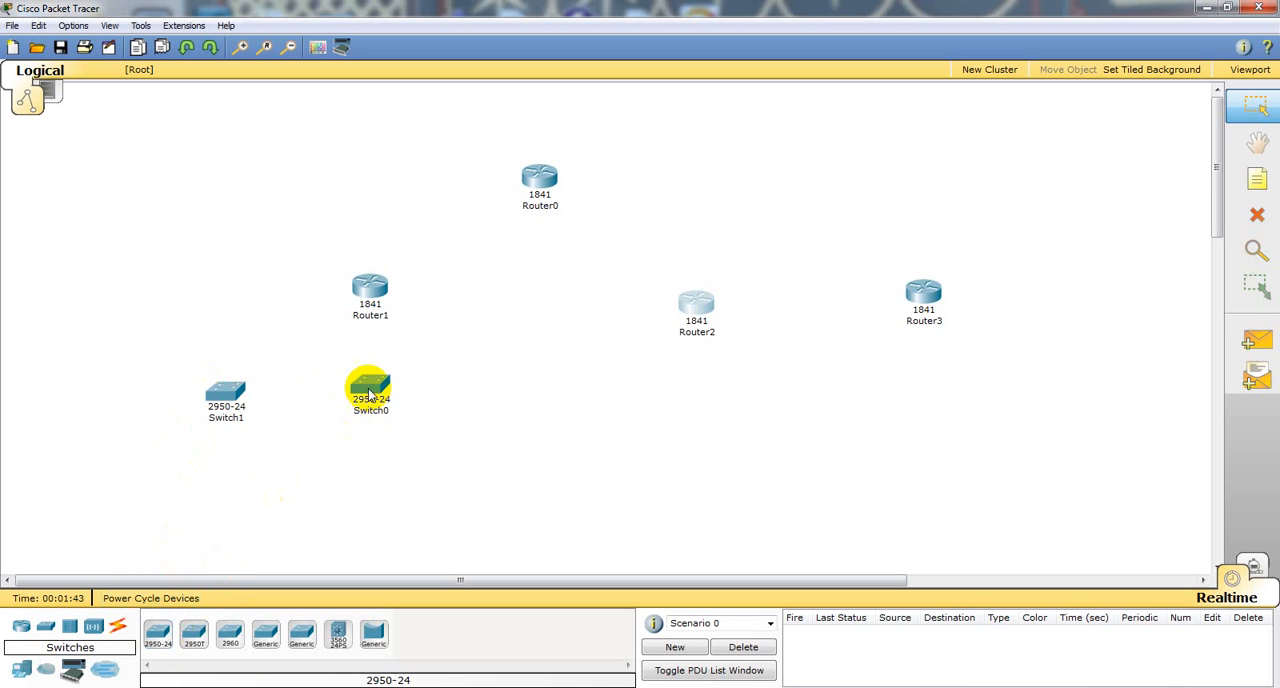
# Step: Spread the two 2950-24 switches further apart and lower, and place a 2950T-24 switch between them just below Router1
pyautogui.moveTo(368, 390); pyautogui.dragTo(462, 378)
pyautogui.moveTo(229, 400); pyautogui.dragTo(261, 386)
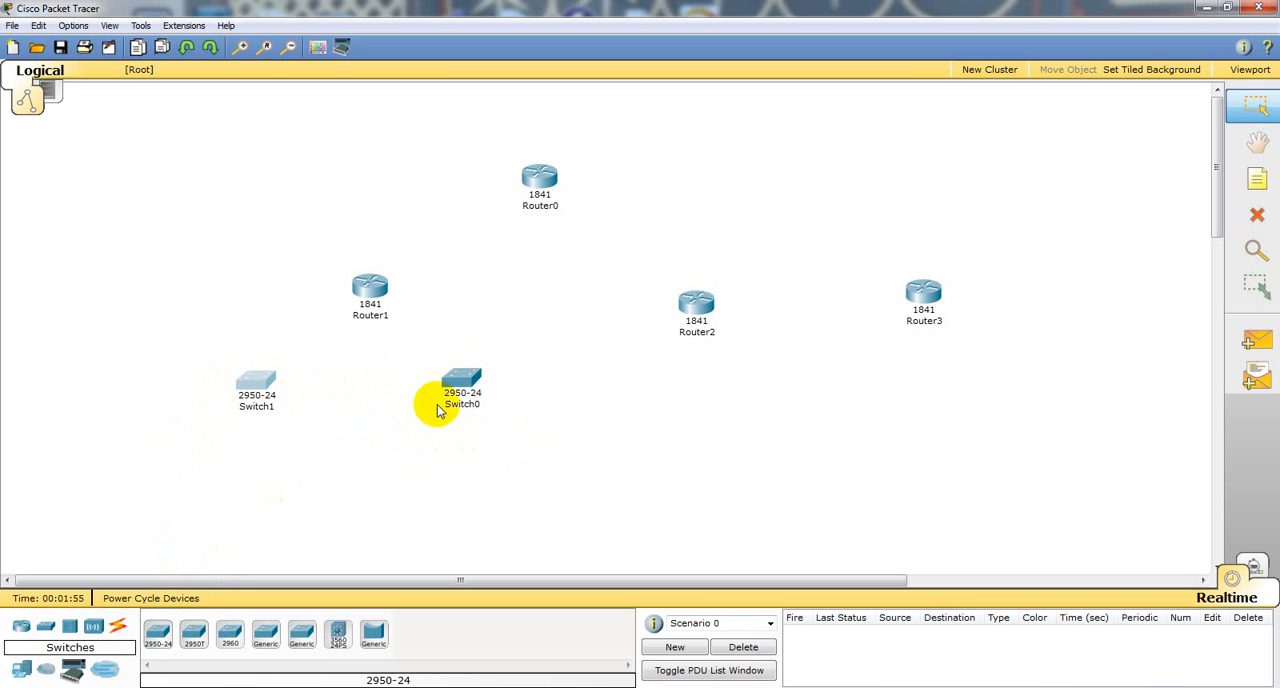
pyautogui.moveTo(465, 378)
pyautogui.moveTo(463, 378); pyautogui.dragTo(500, 440)
pyautogui.moveTo(258, 380); pyautogui.dragTo(240, 462)
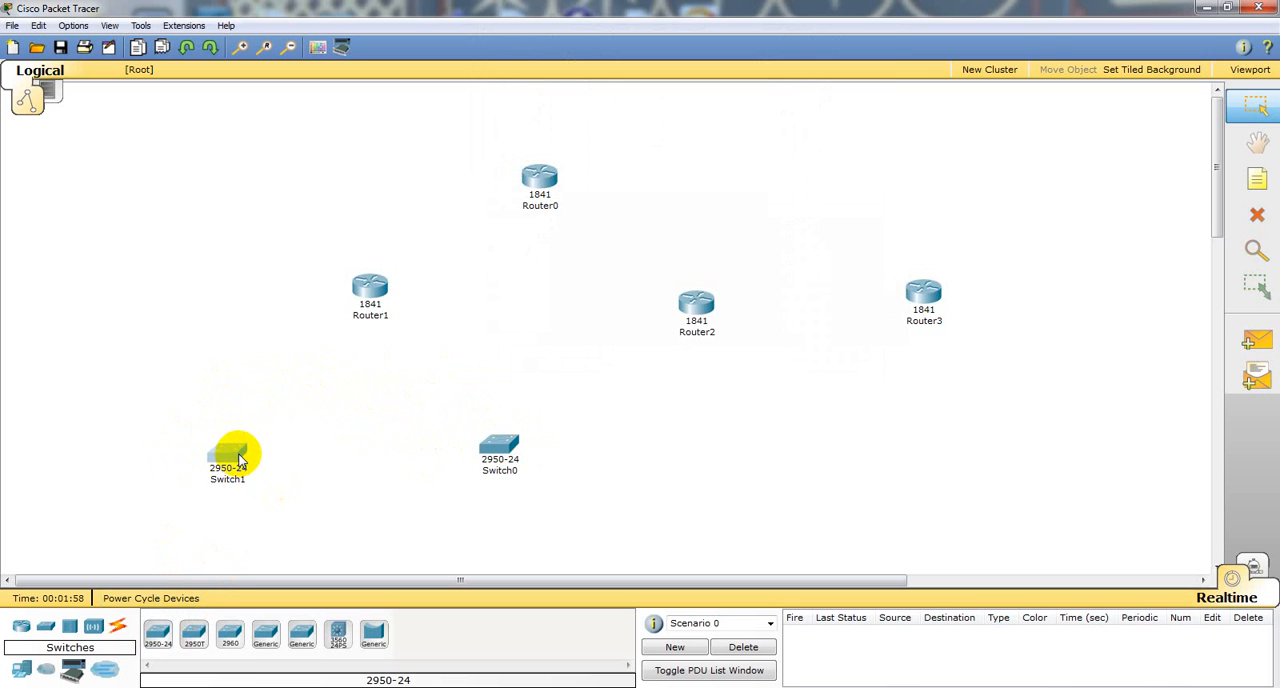
pyautogui.click(202, 632)
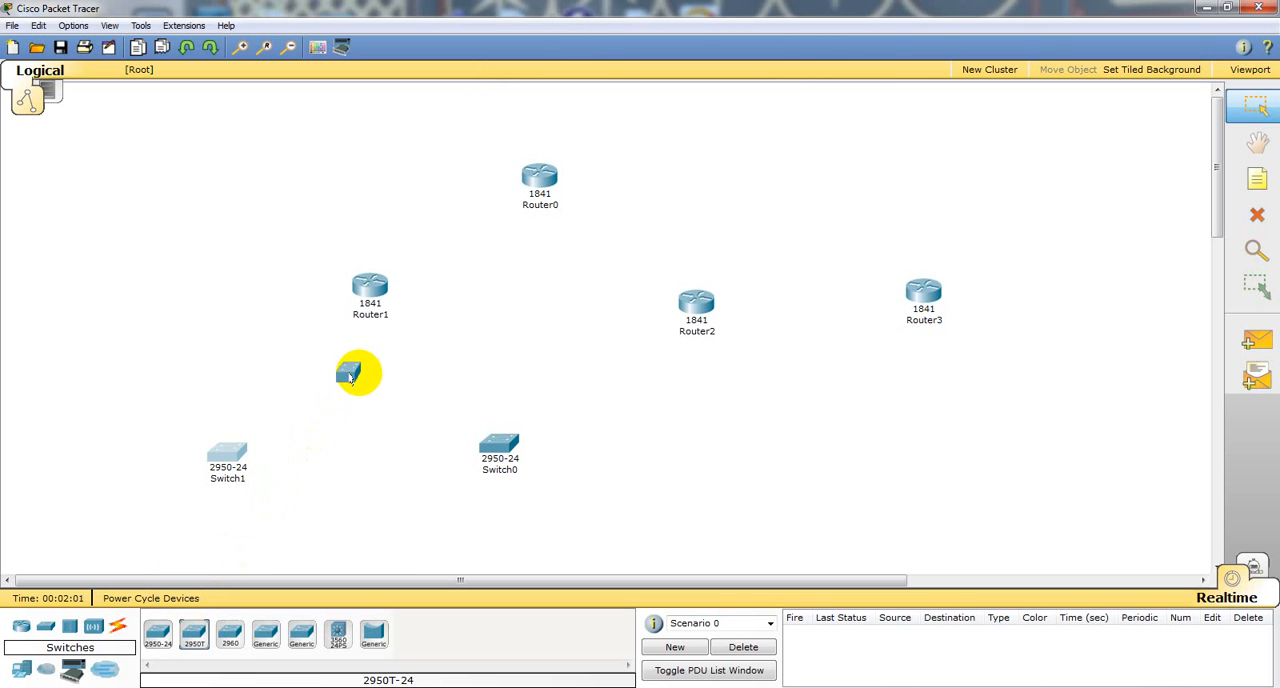
pyautogui.click(360, 378)
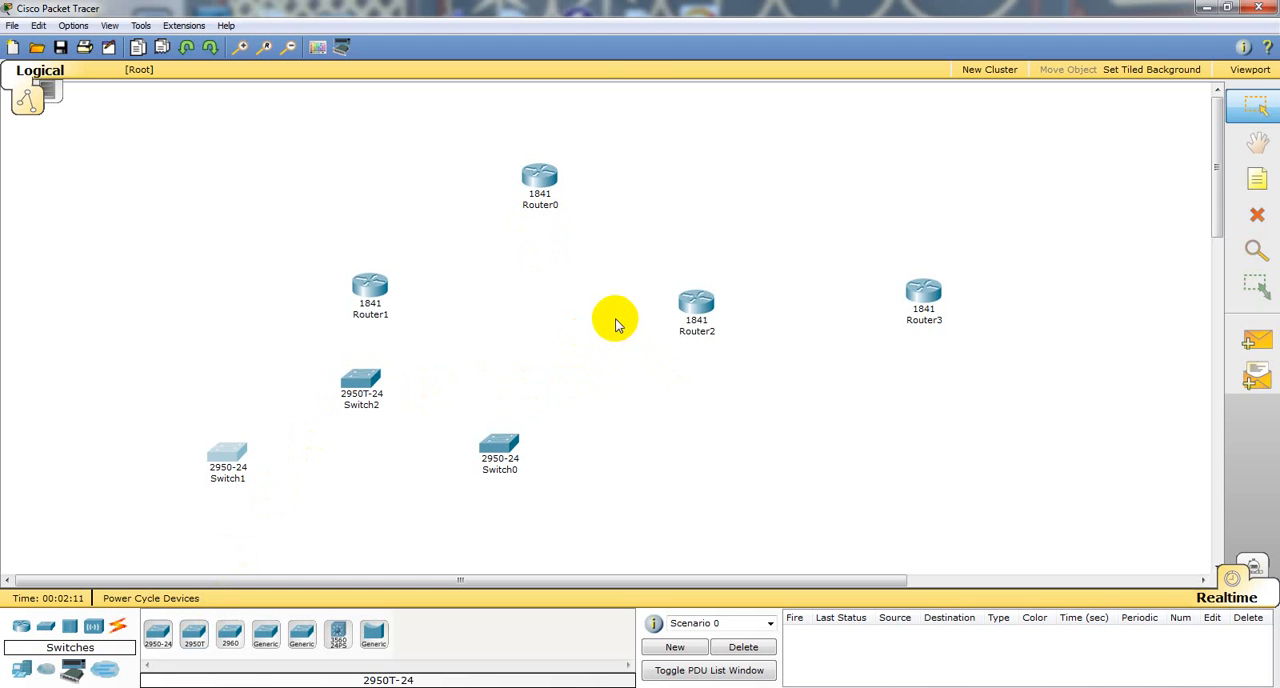
# Step: Open Router0's physical device view and try to insert a WIC-2T module into the slot nearest the power switch
pyautogui.click(541, 176)
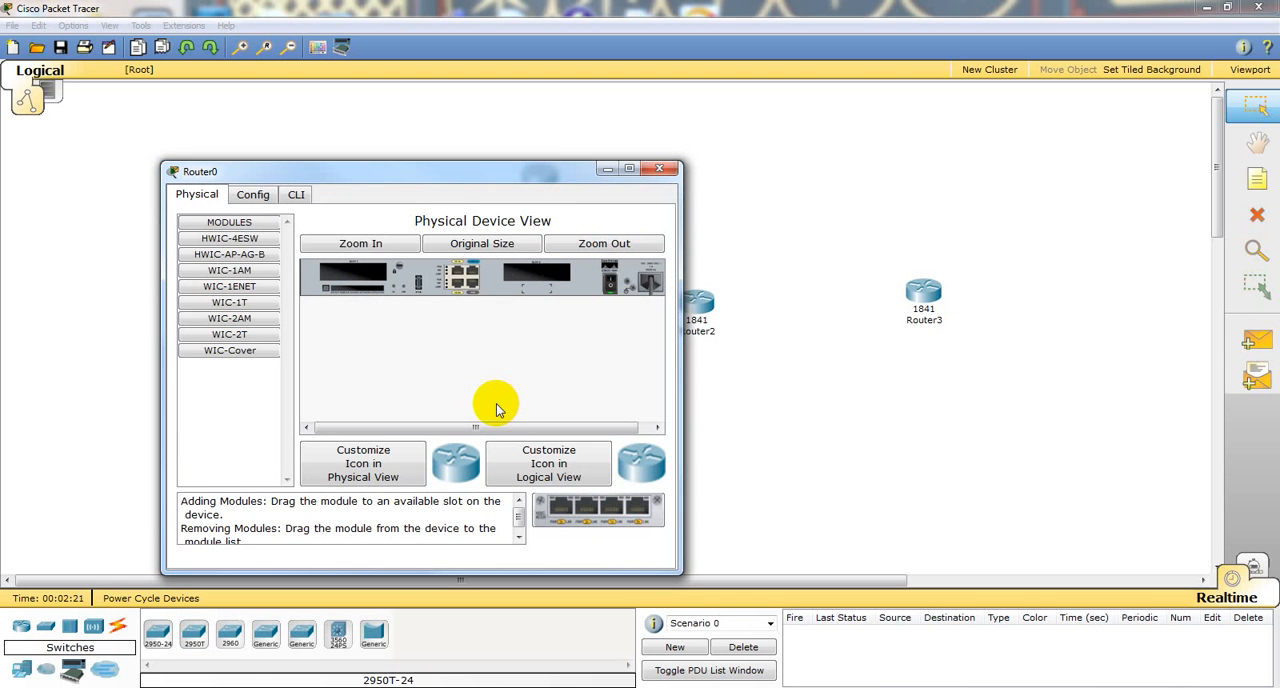
pyautogui.click(201, 340)
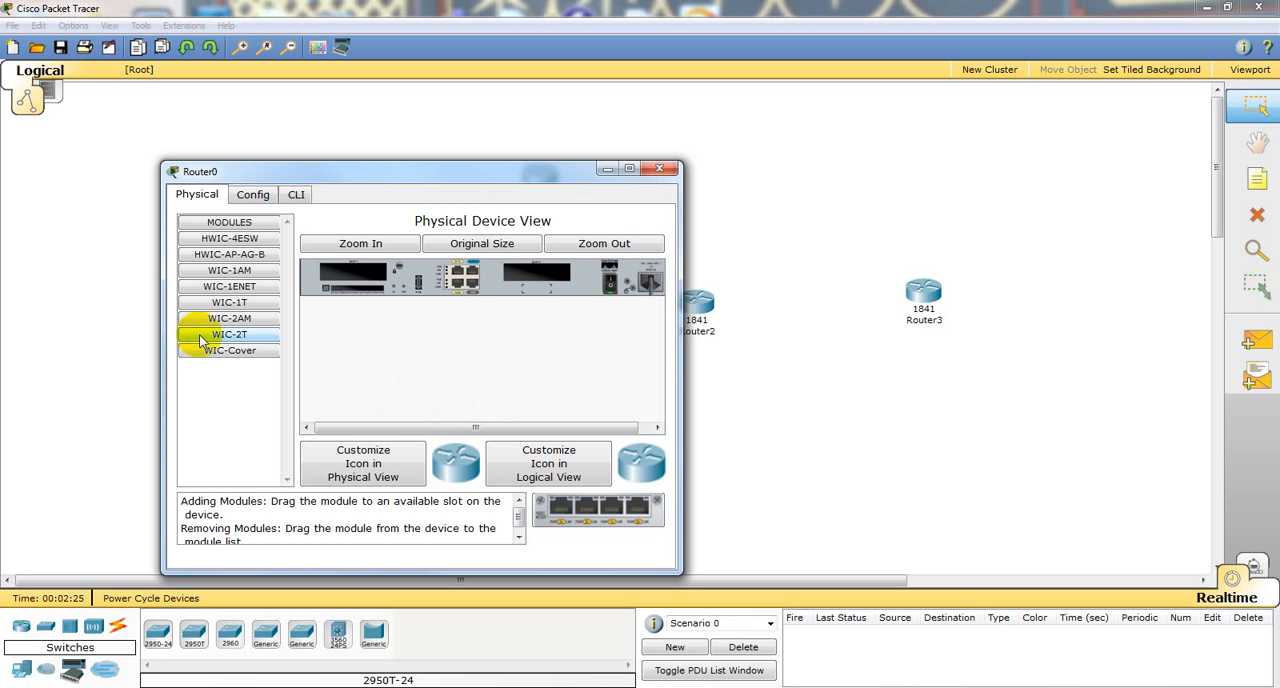
pyautogui.moveTo(201, 340); pyautogui.dragTo(541, 270)
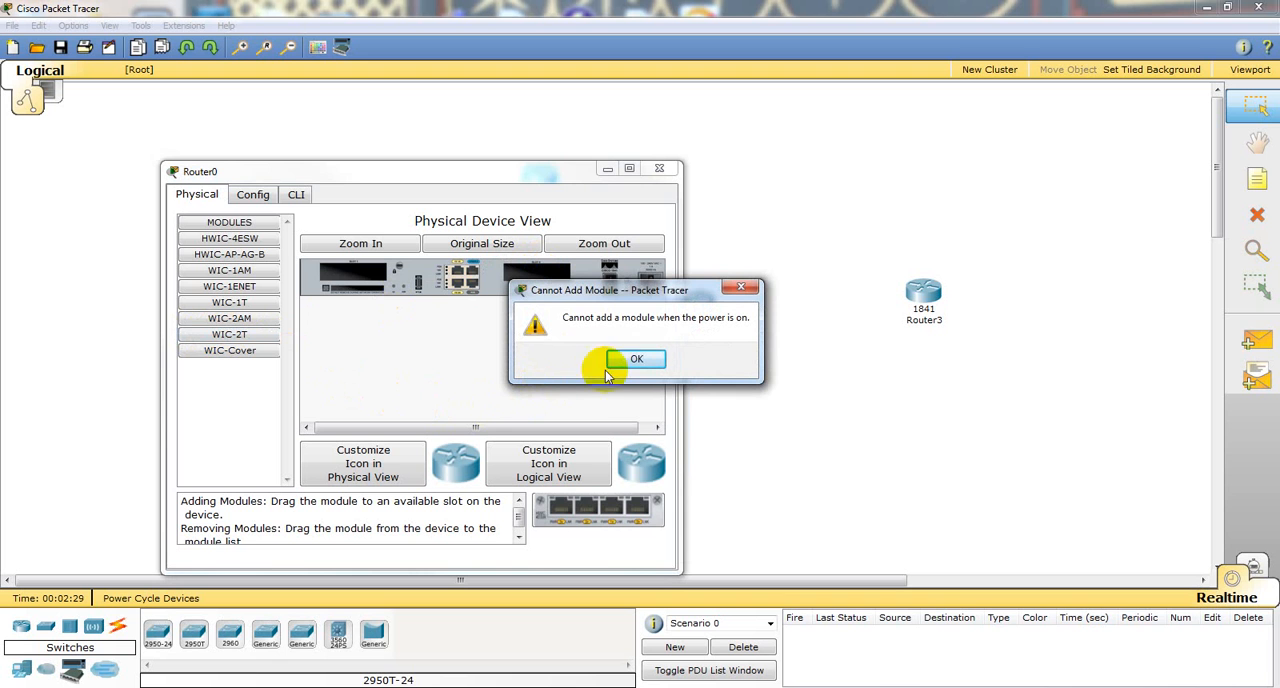
pyautogui.click(638, 360)
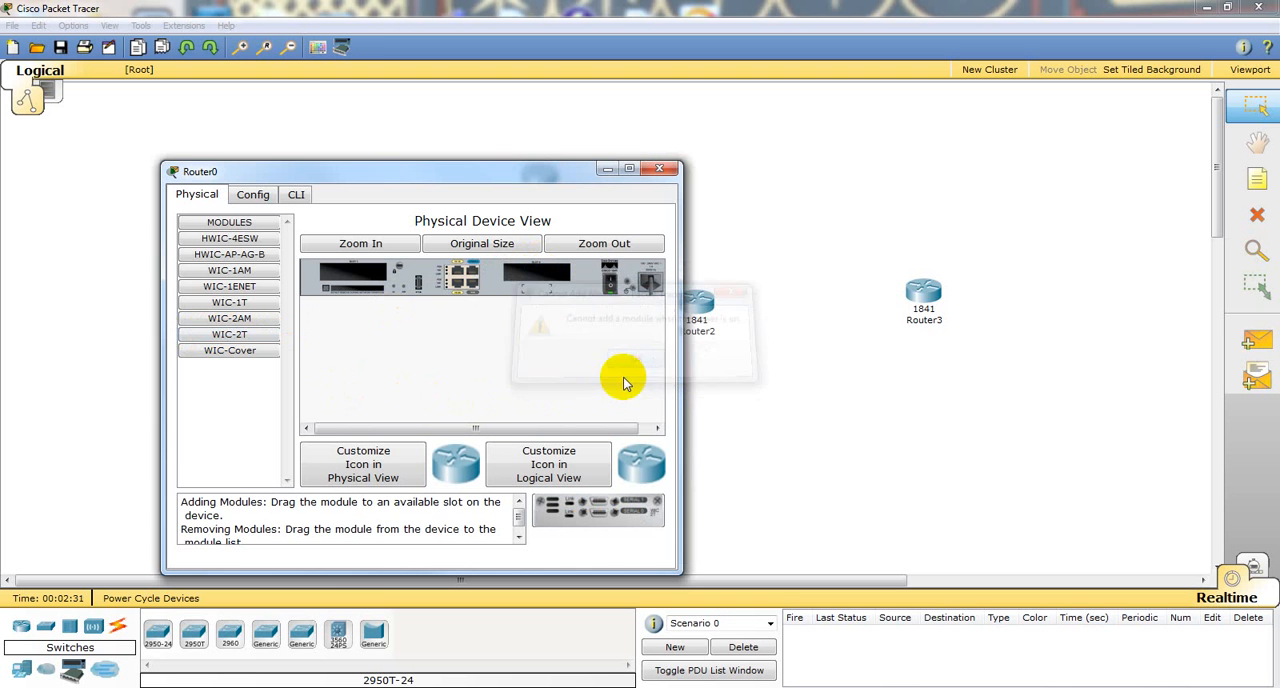
# Step: Power off Router0, install a WIC-2T module in the slot nearest the power switch, and power it back on
pyautogui.click(609, 279)
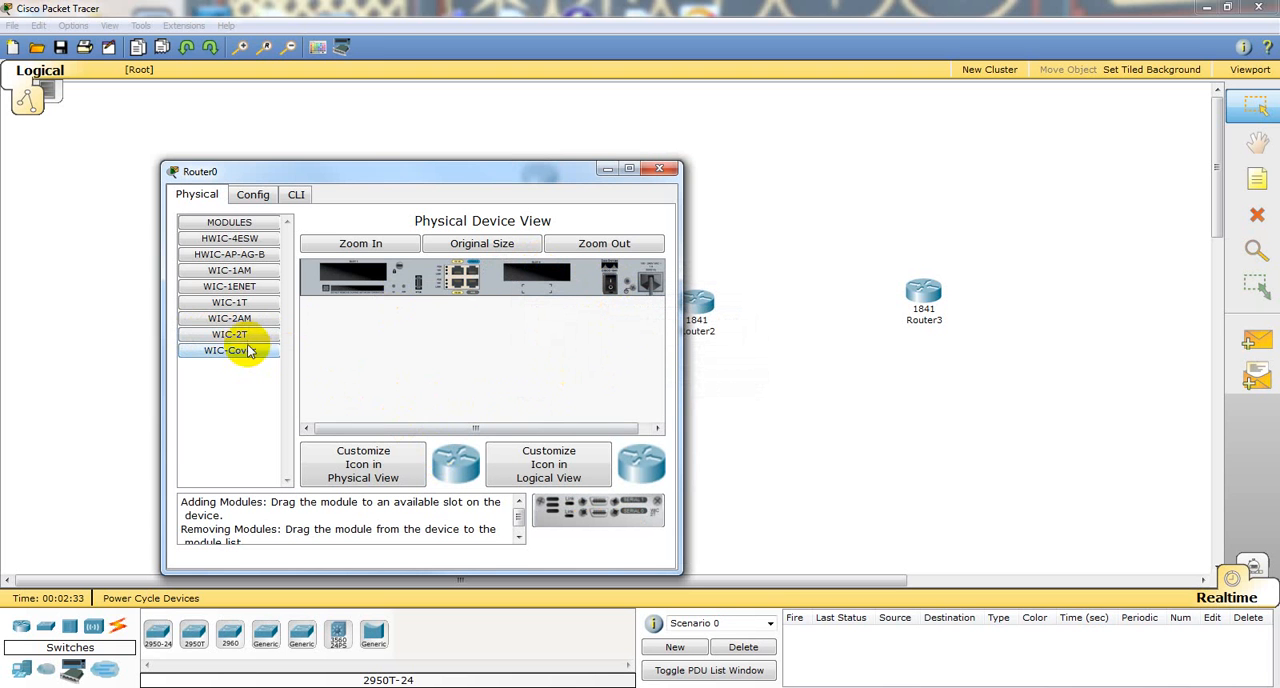
pyautogui.moveTo(229, 334); pyautogui.dragTo(532, 278)
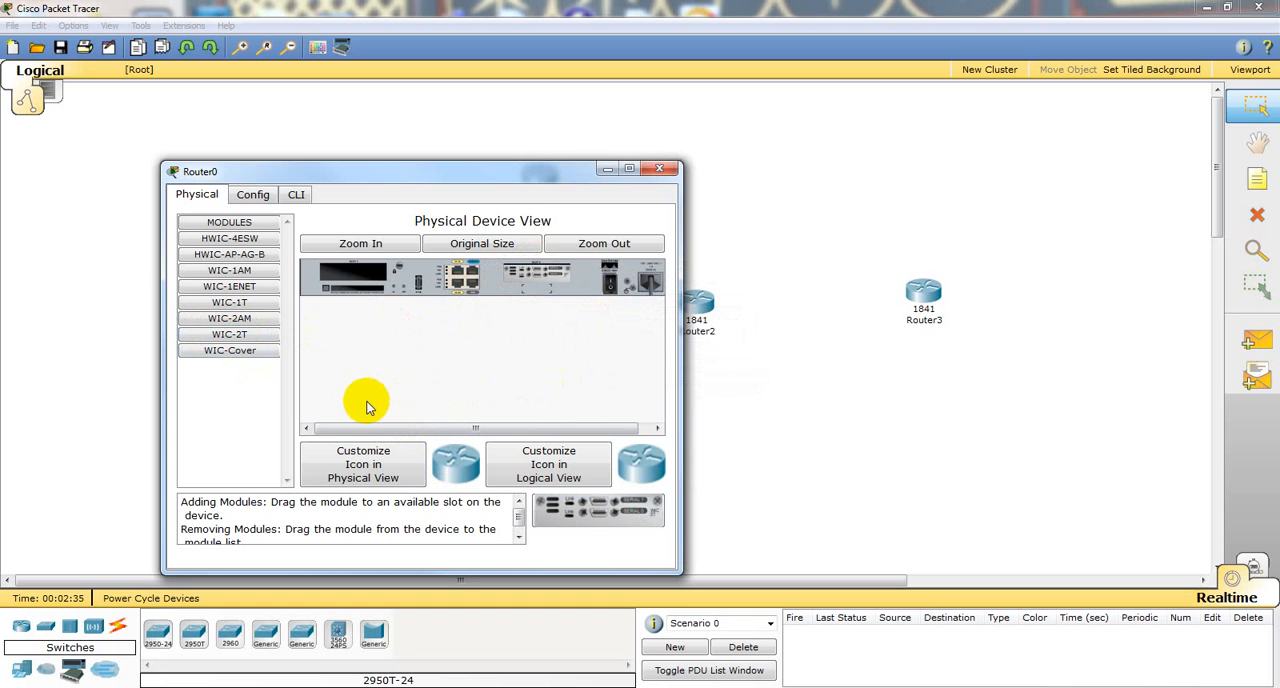
pyautogui.click(612, 284)
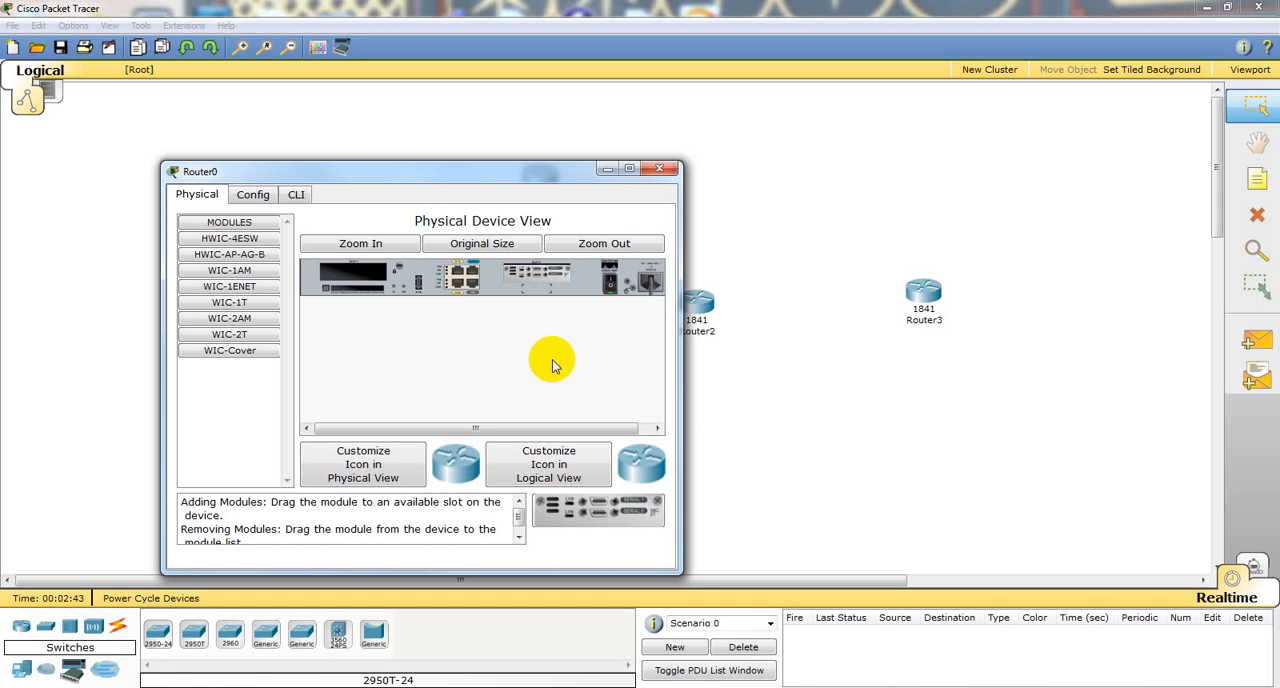
pyautogui.click(662, 169)
# Step: Install a WIC-2T module in Router1's slot nearest the power switch, turning its power off first and restoring it
pyautogui.click(369, 290)
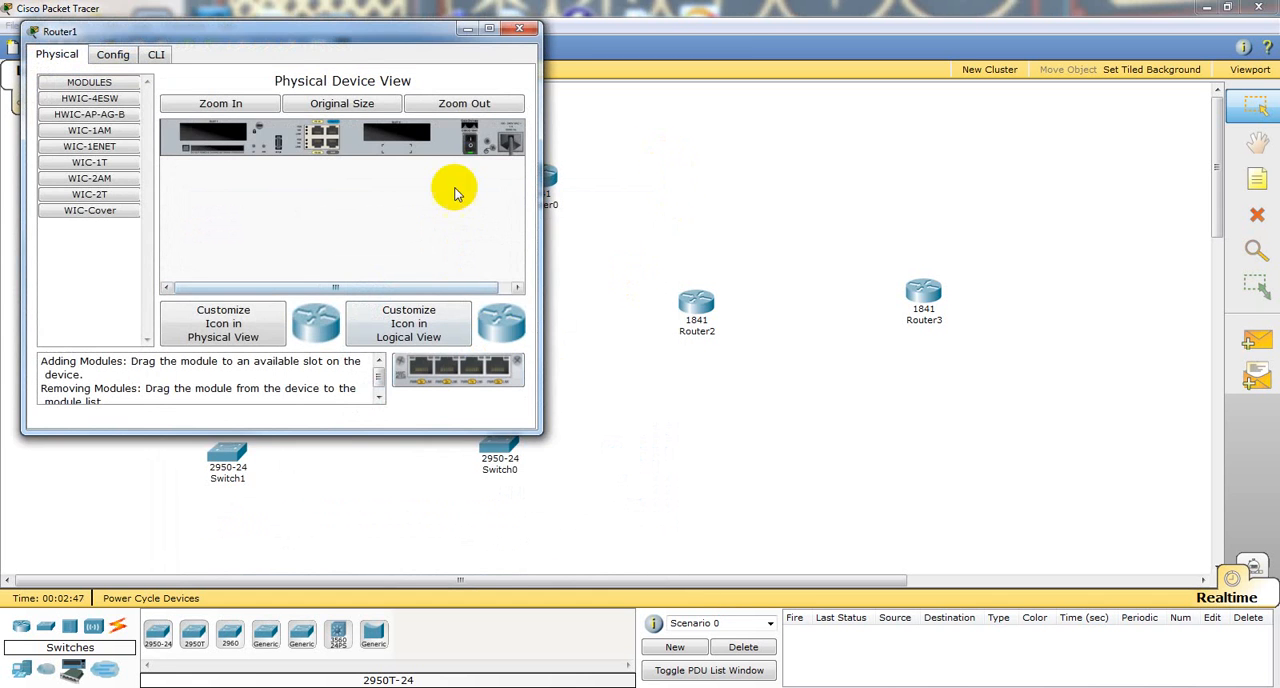
pyautogui.moveTo(92, 196); pyautogui.dragTo(386, 146)
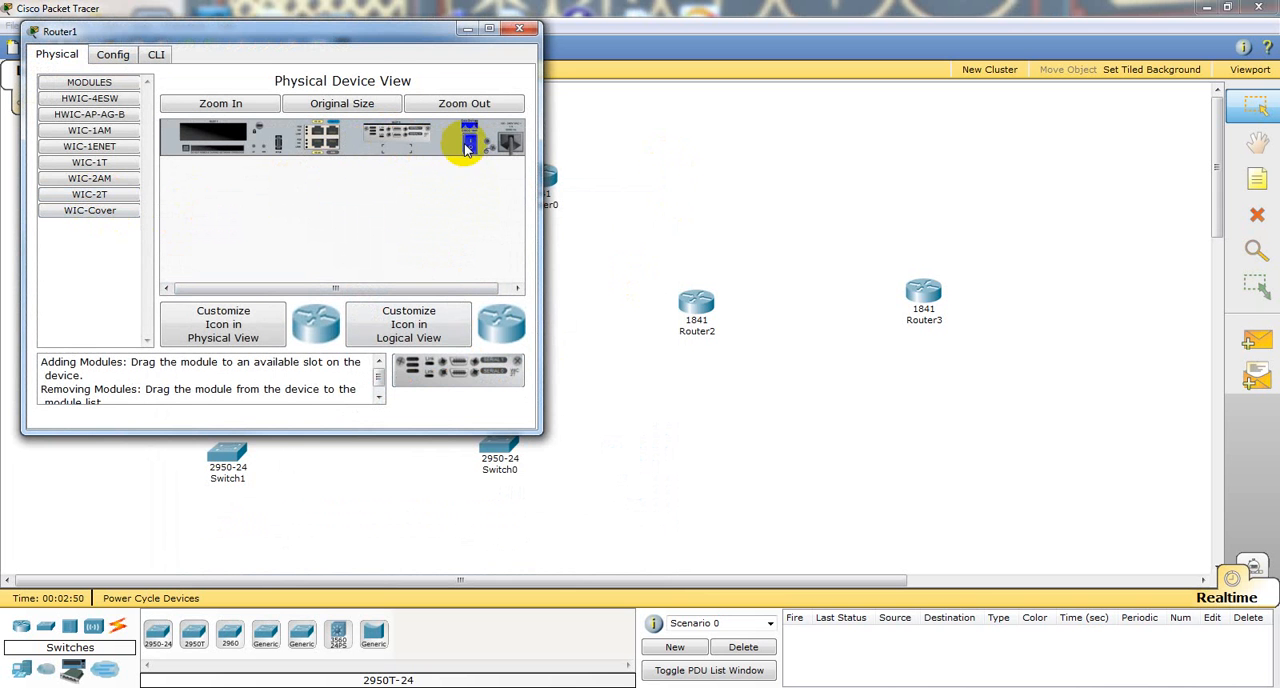
pyautogui.click(519, 29)
# Step: Install a WIC-2T module in Router2's slot nearest the power switch, turning its power off first and restoring it
pyautogui.click(696, 303)
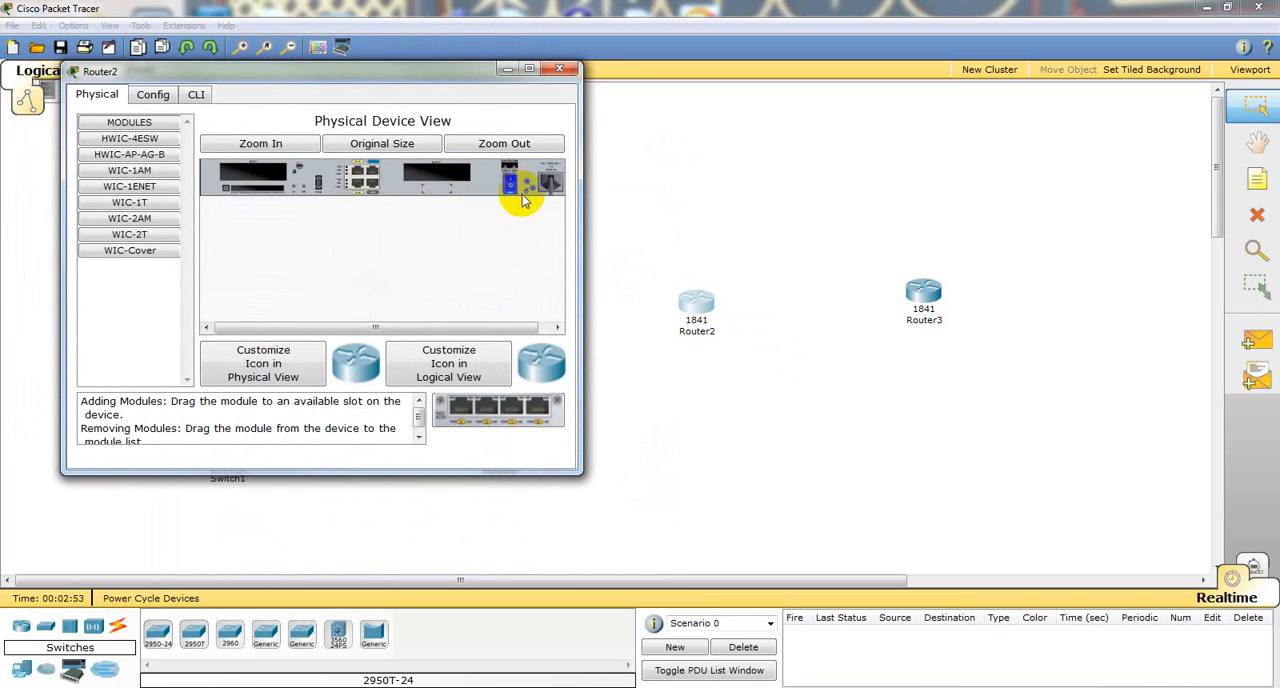
pyautogui.moveTo(150, 236); pyautogui.dragTo(465, 181)
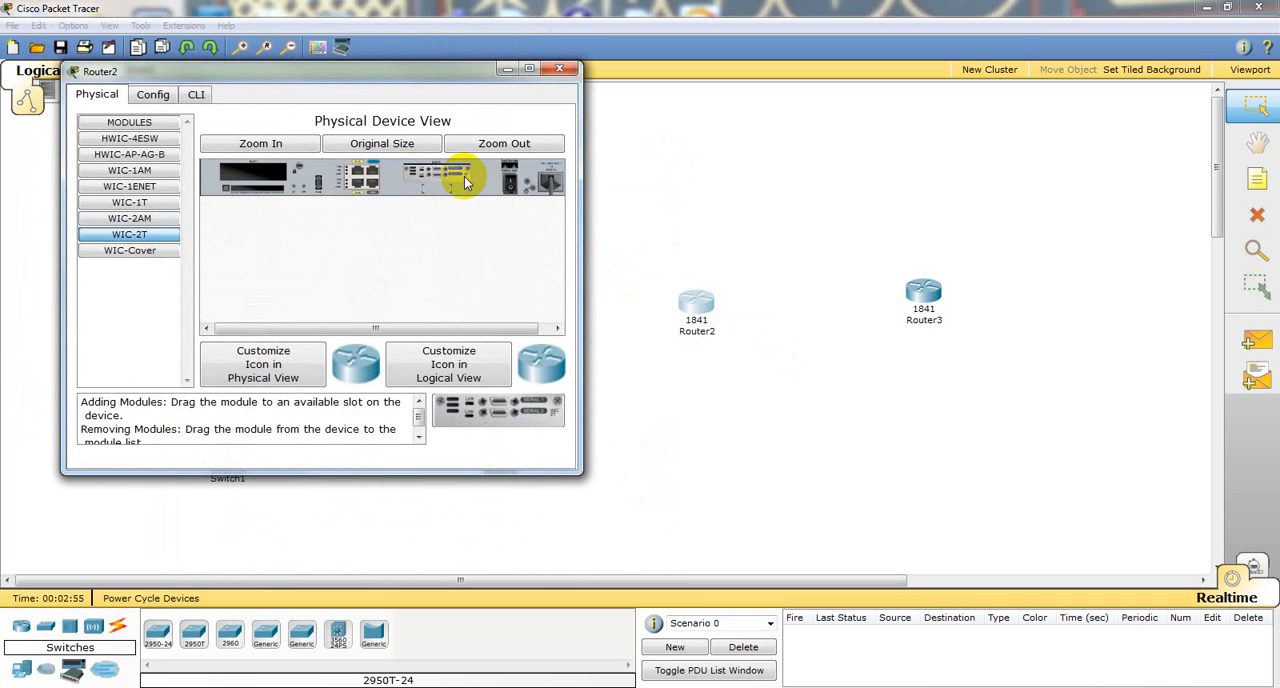
pyautogui.click(559, 68)
# Step: Power off Router3 and install a WIC-2T module in the slot nearest the power switch
pyautogui.click(923, 297)
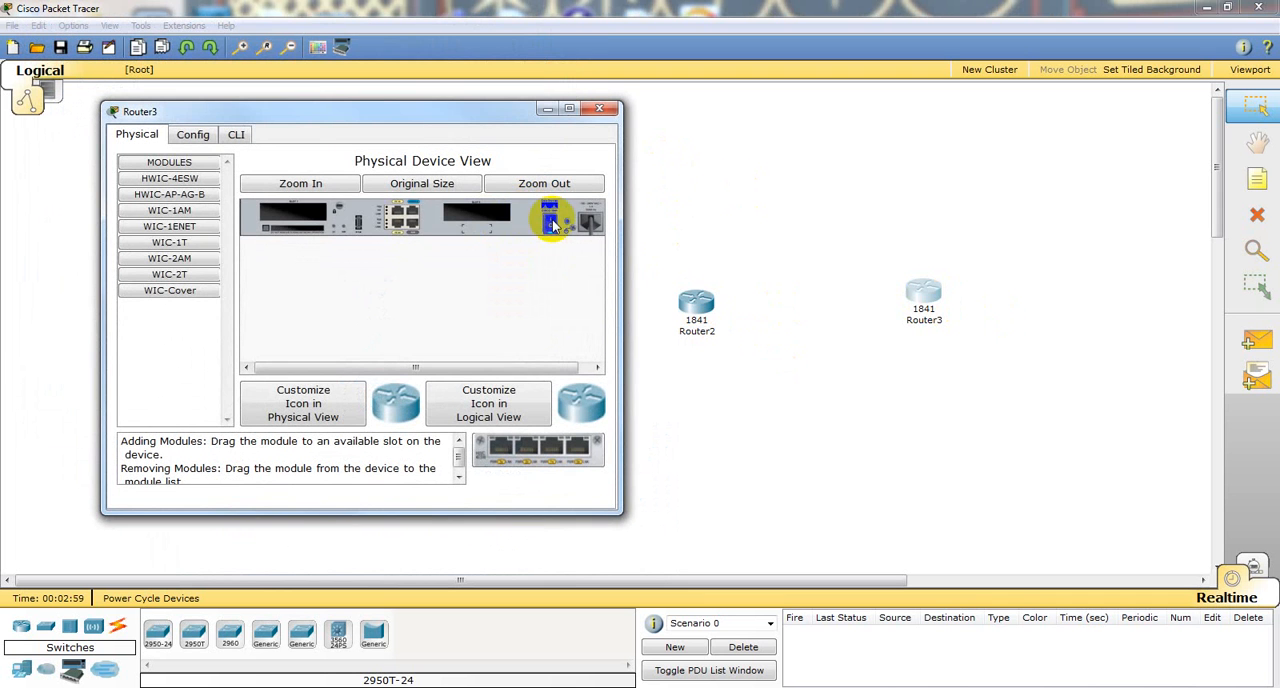
pyautogui.moveTo(206, 276); pyautogui.dragTo(482, 213)
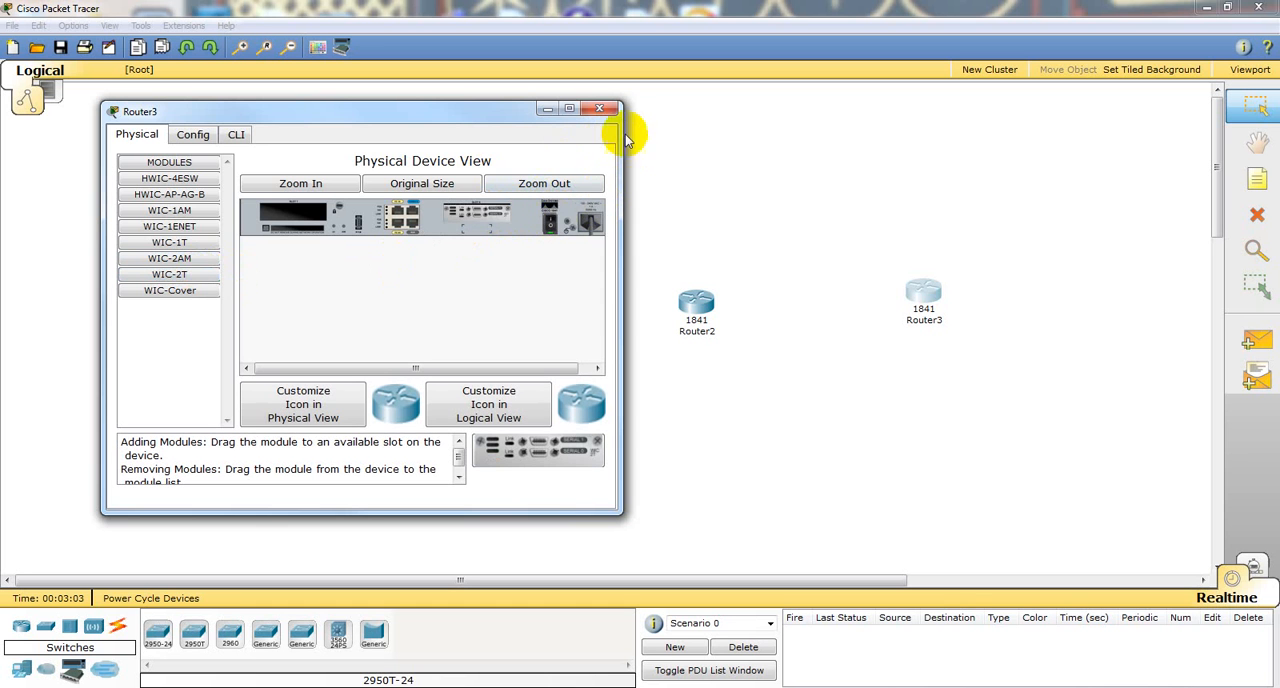
pyautogui.click(600, 109)
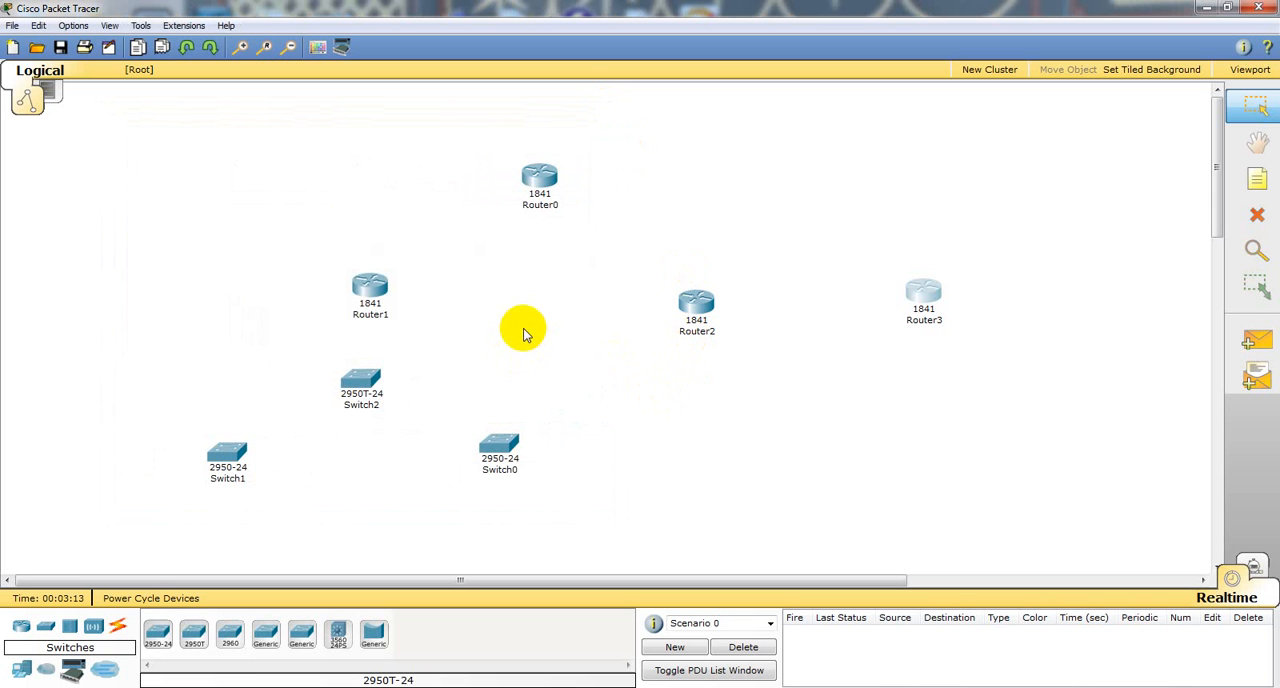
# Step: Enable the Port Labels Always Shown preference
pyautogui.click(75, 26)
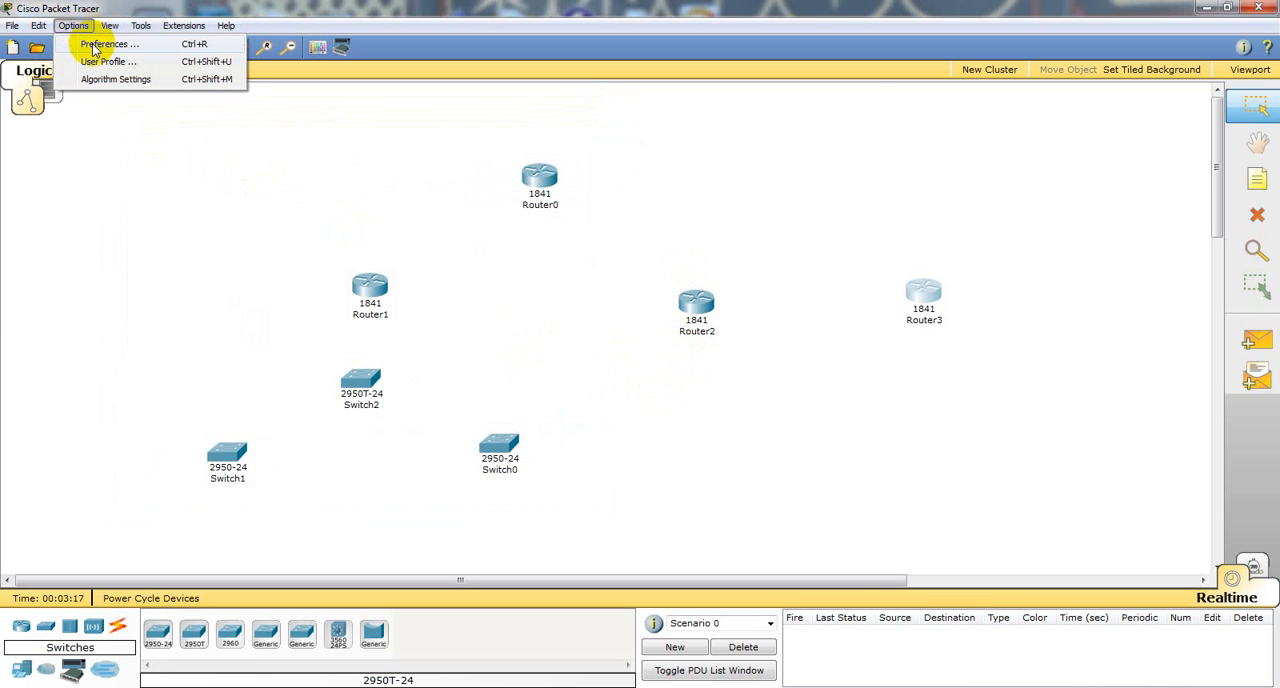
pyautogui.click(95, 45)
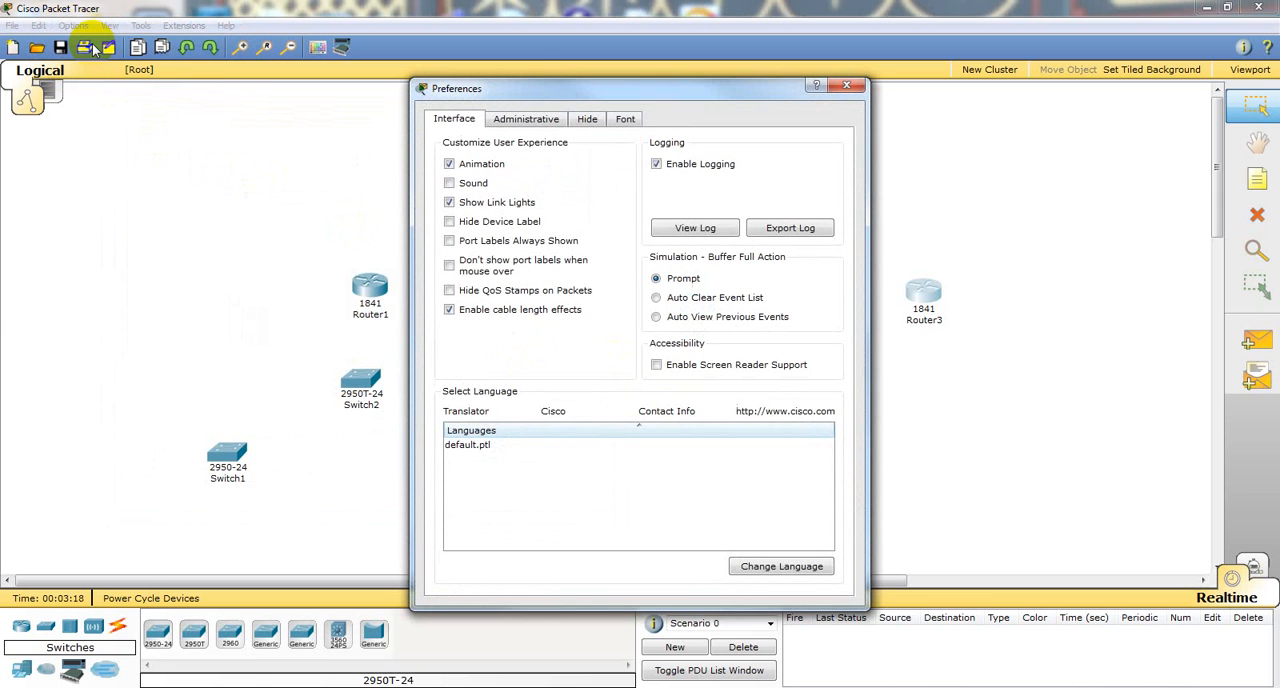
pyautogui.click(450, 243)
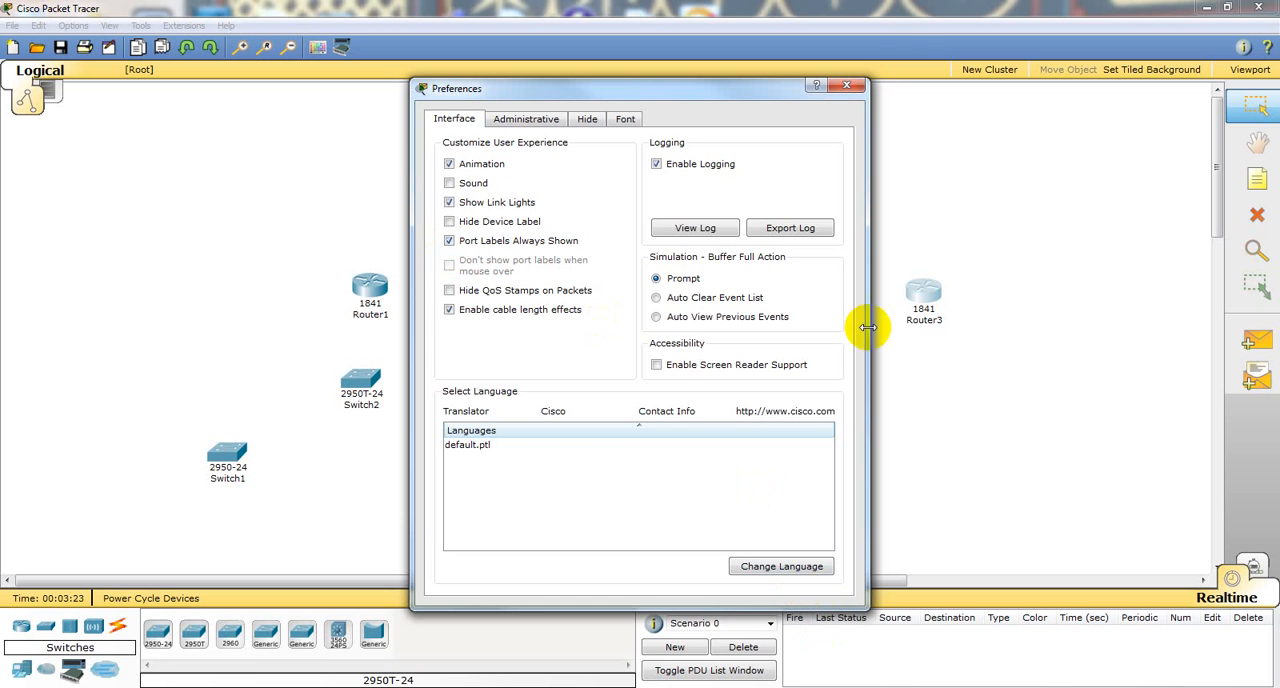
pyautogui.click(848, 88)
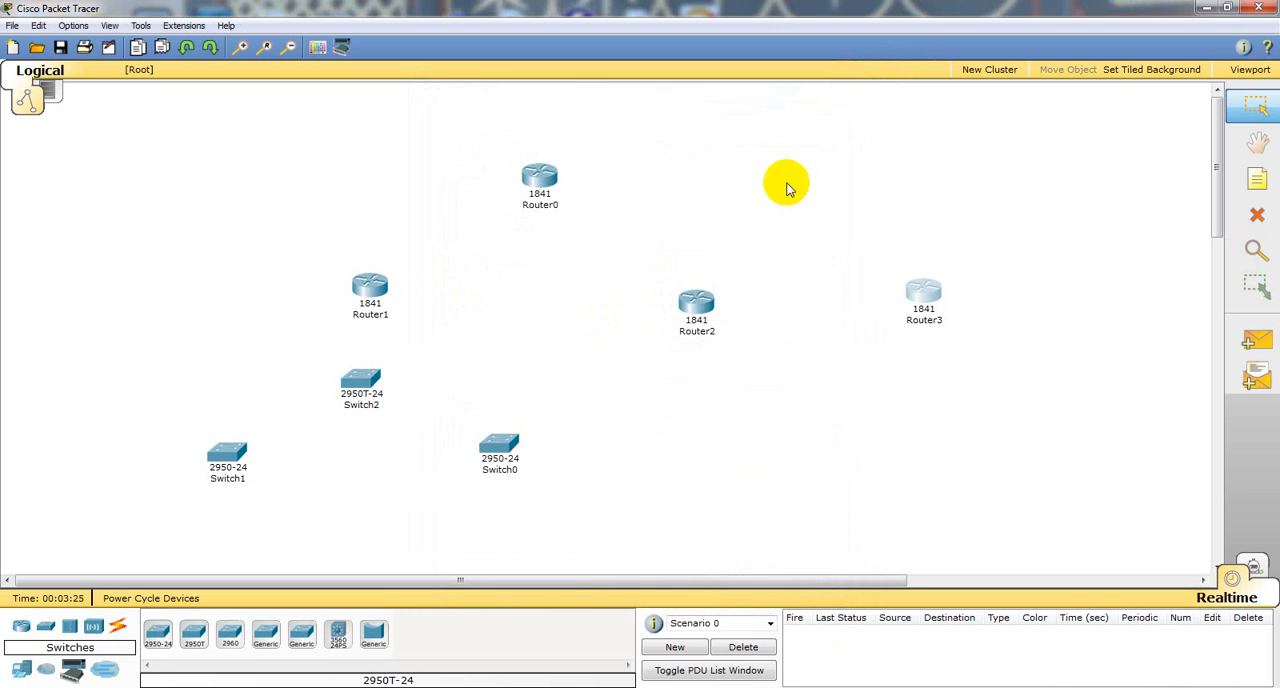
# Step: Connect Router0's Serial0/0/0 to Router1's Serial0/0/0 with a Serial DCE cable, starting from Router0
pyautogui.click(118, 630)
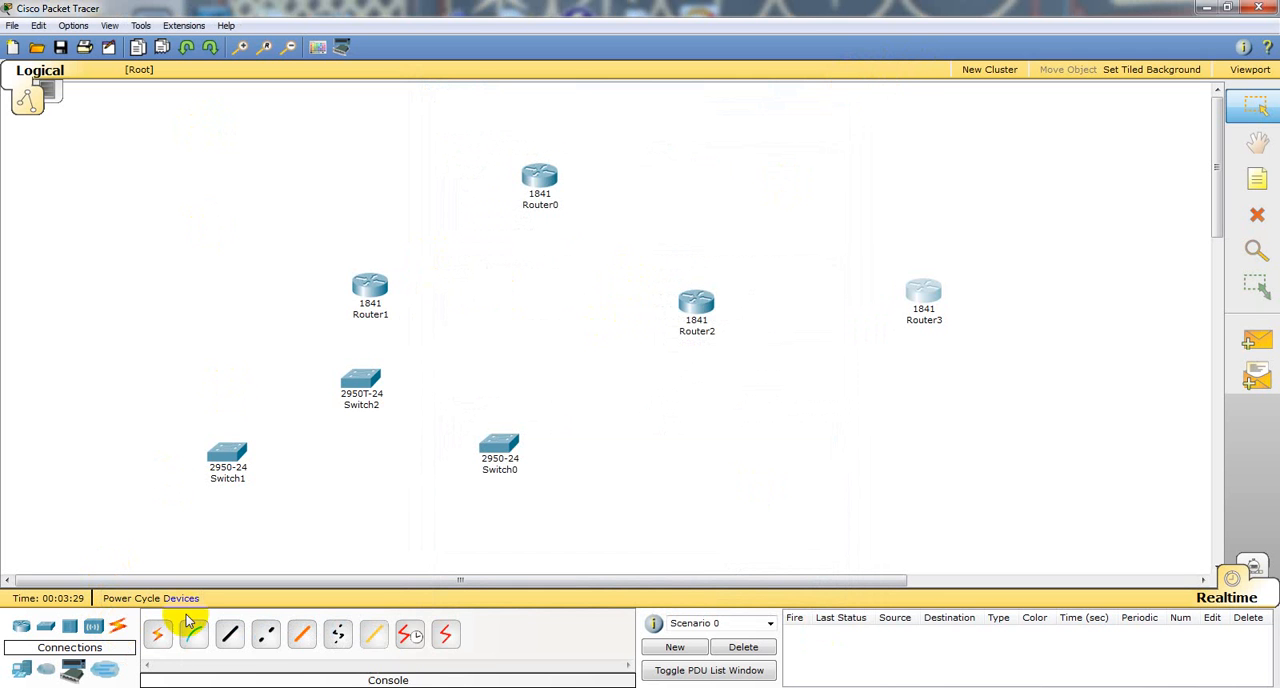
pyautogui.click(415, 640)
pyautogui.click(530, 177)
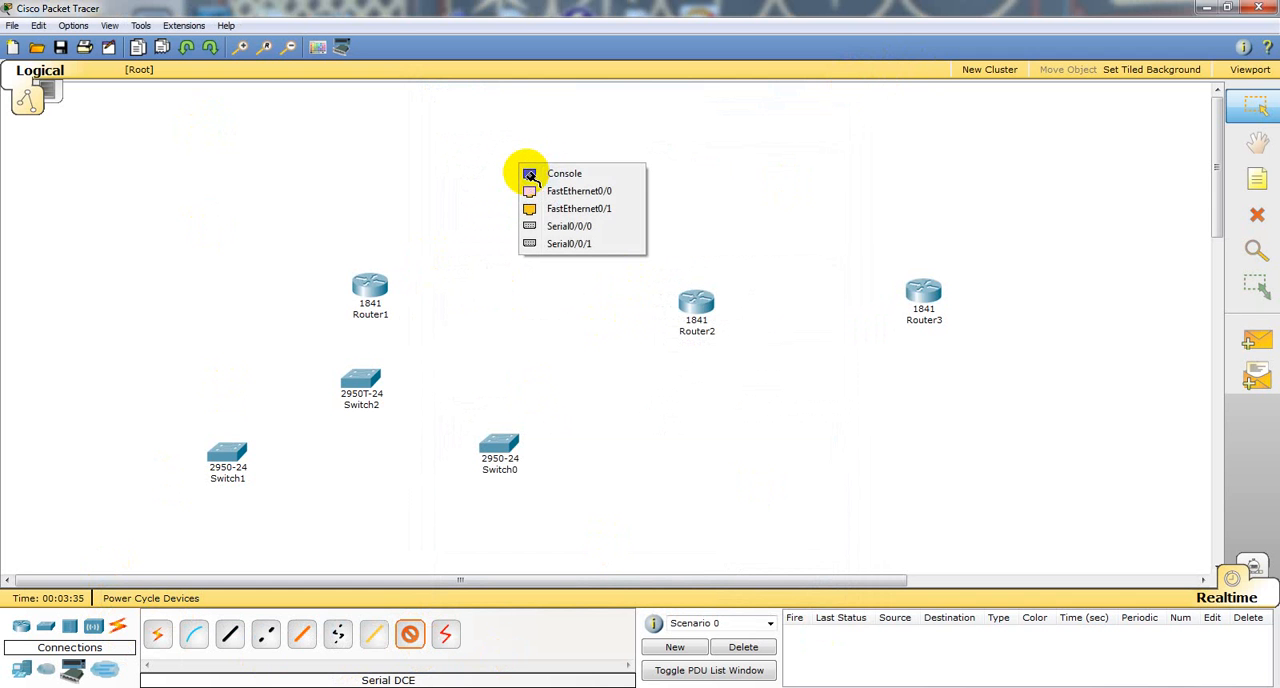
pyautogui.click(558, 228)
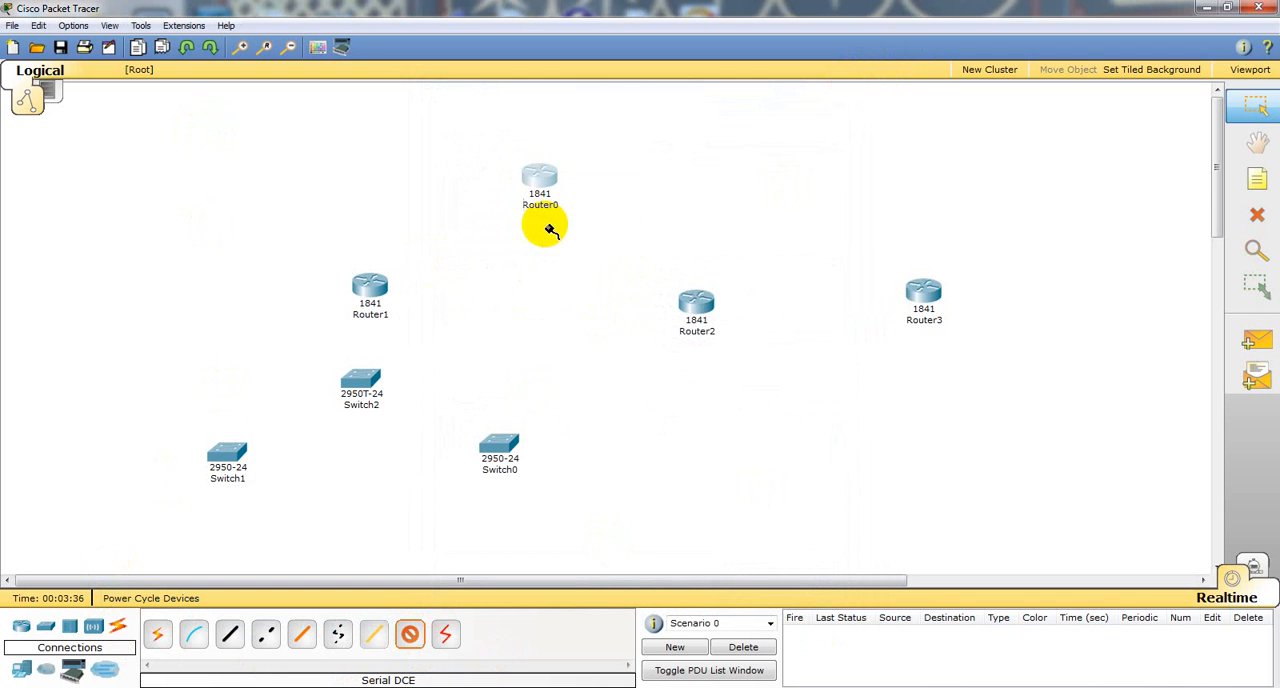
pyautogui.click(376, 288)
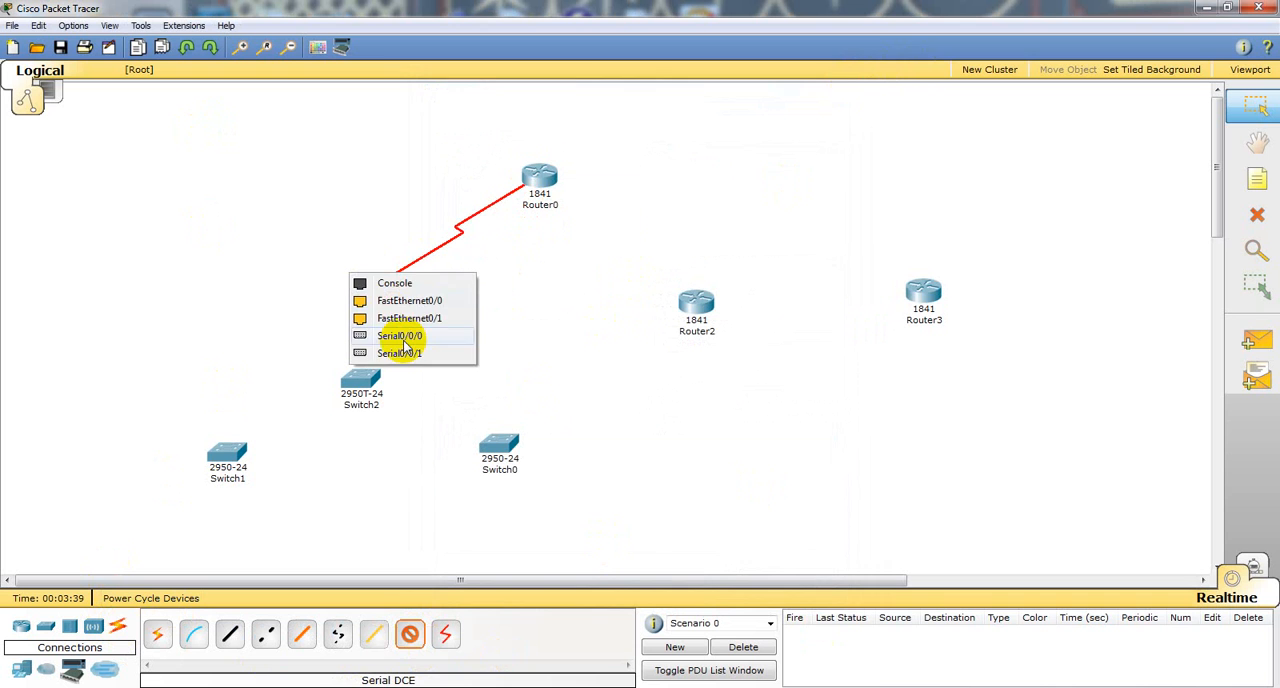
pyautogui.click(400, 336)
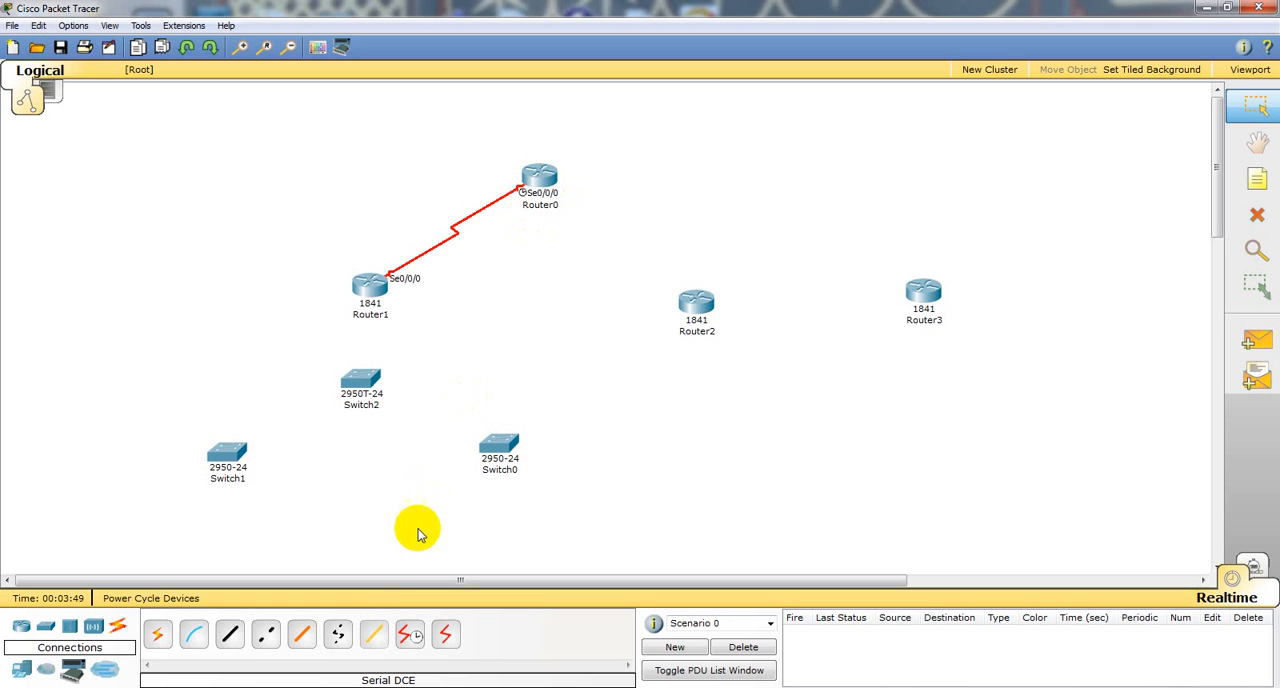
# Step: Connect Router0's Serial0/0/1 to Router2's Serial0/0/0 with a Serial DCE cable, starting from Router0
pyautogui.click(410, 636)
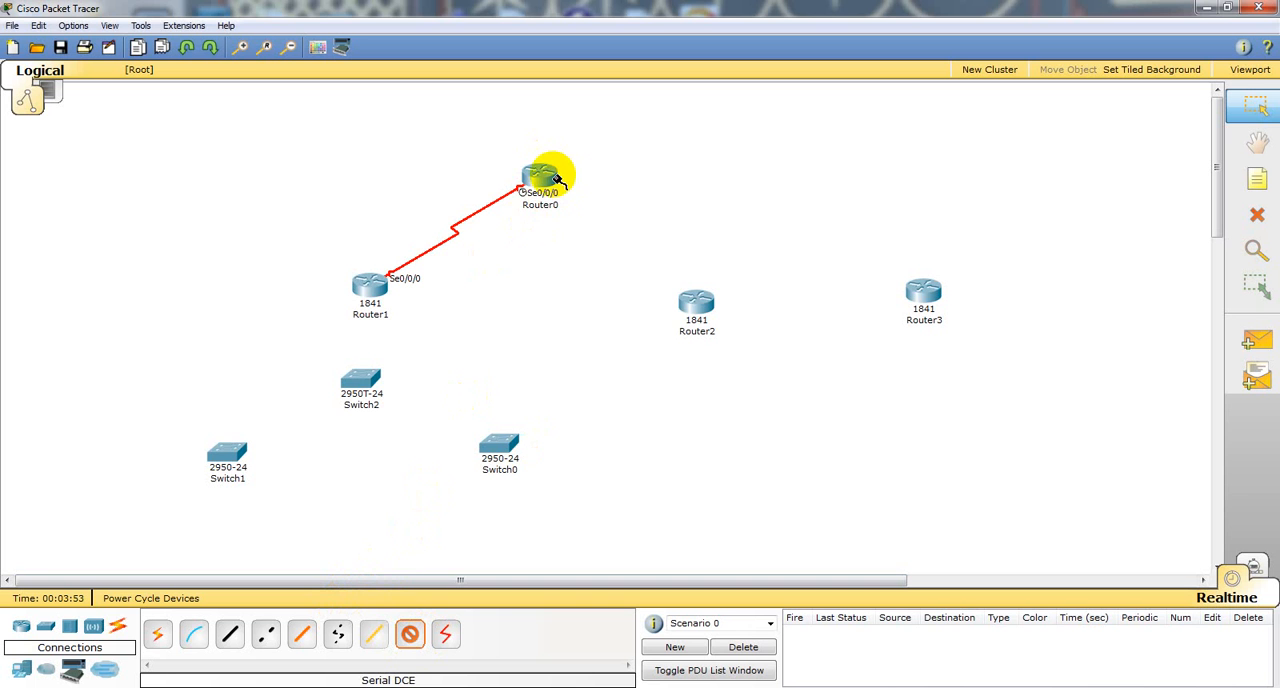
pyautogui.click(557, 178)
pyautogui.click(638, 373)
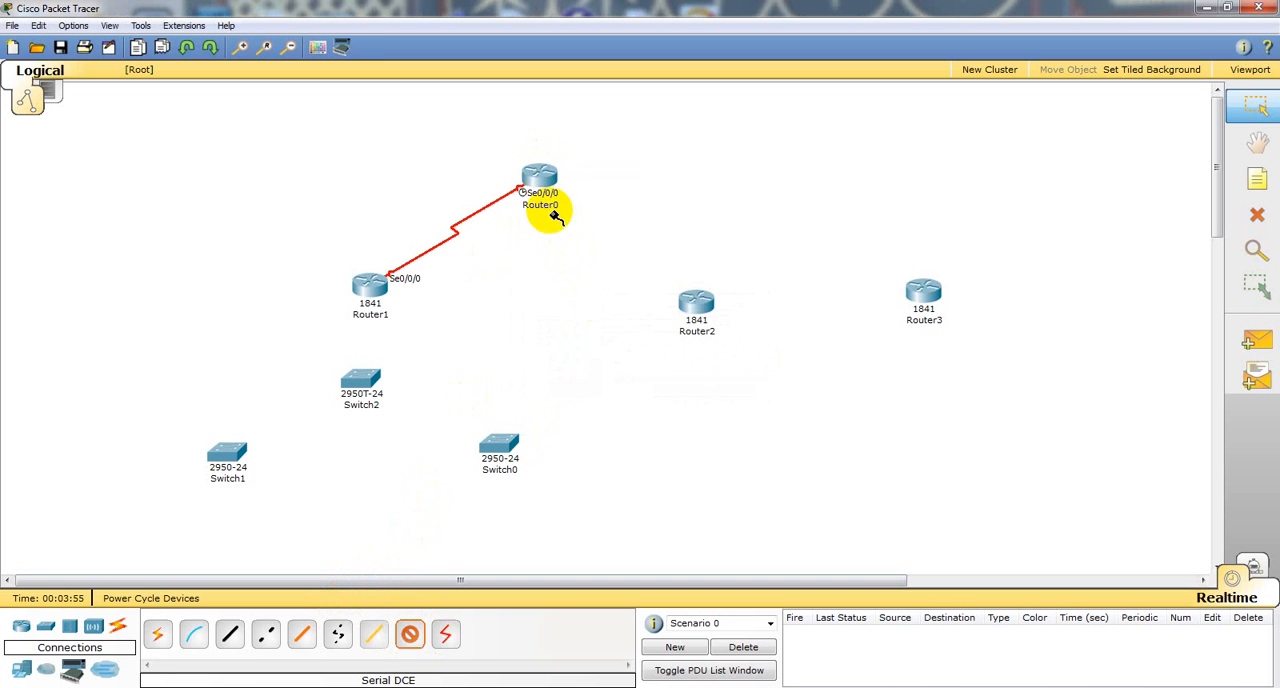
pyautogui.click(531, 177)
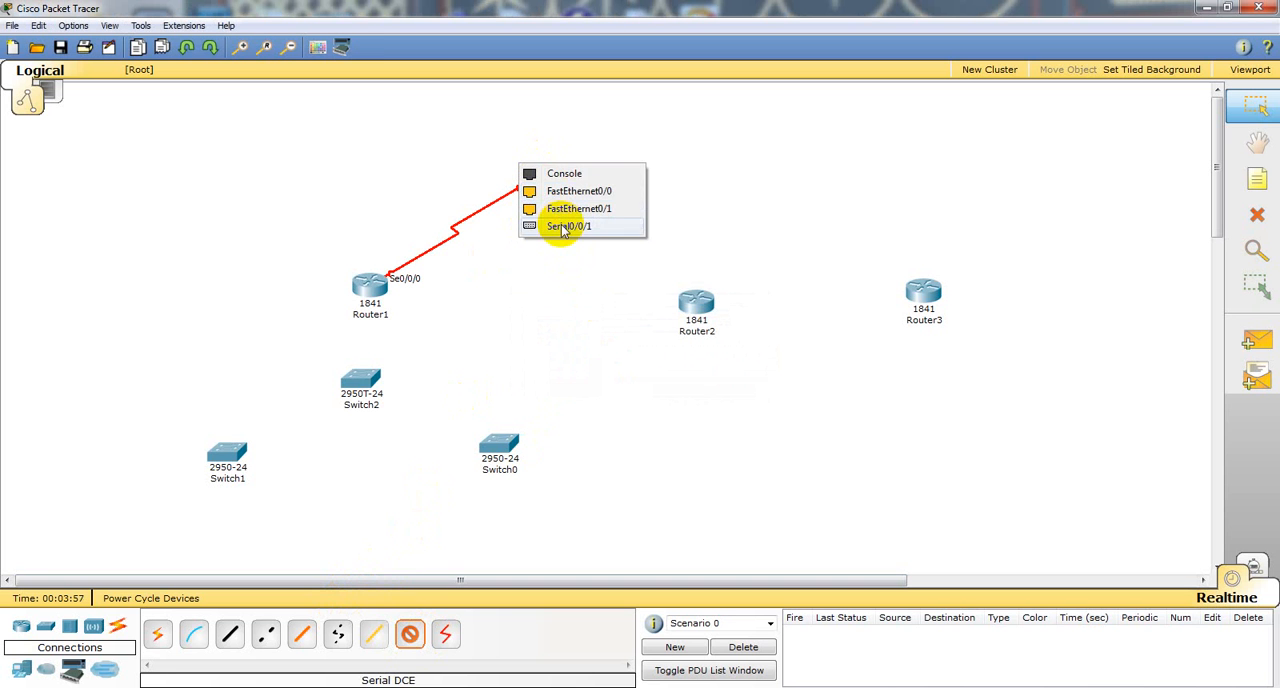
pyautogui.click(563, 227)
pyautogui.click(686, 292)
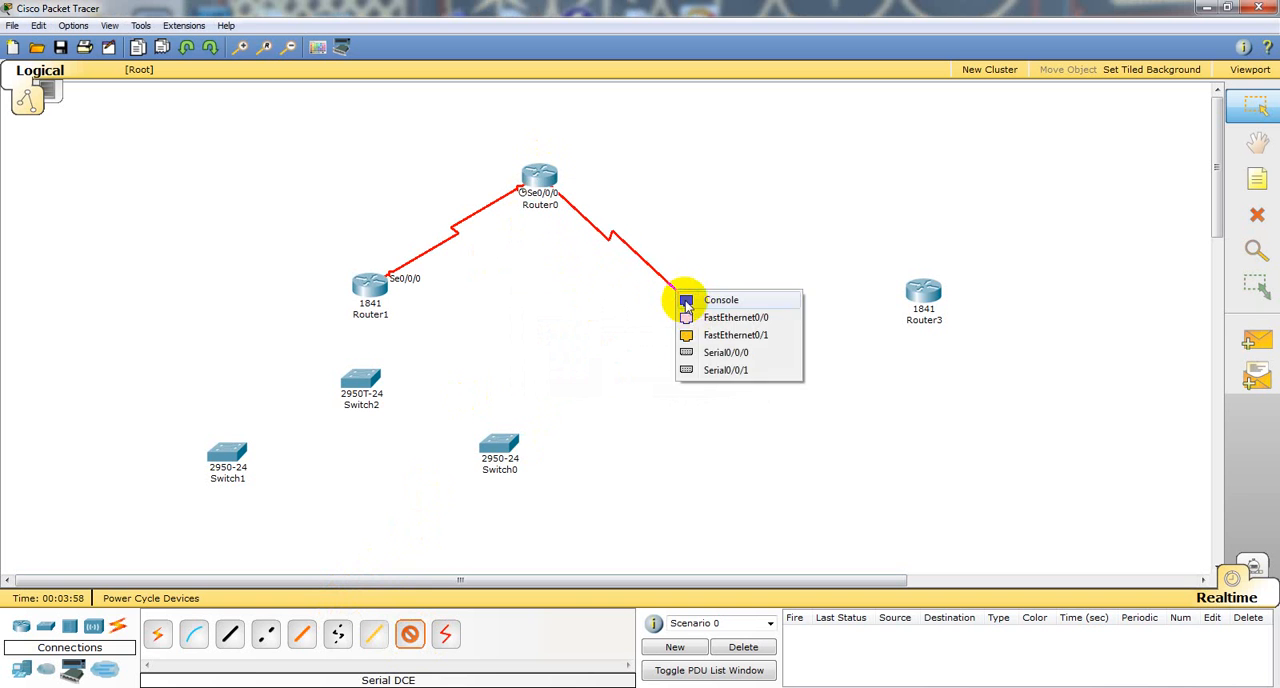
pyautogui.click(711, 353)
# Step: Connect Router2's Serial0/0/1 to Router3's Serial0/0/0 with a Serial DCE cable, starting from Router2
pyautogui.click(409, 634)
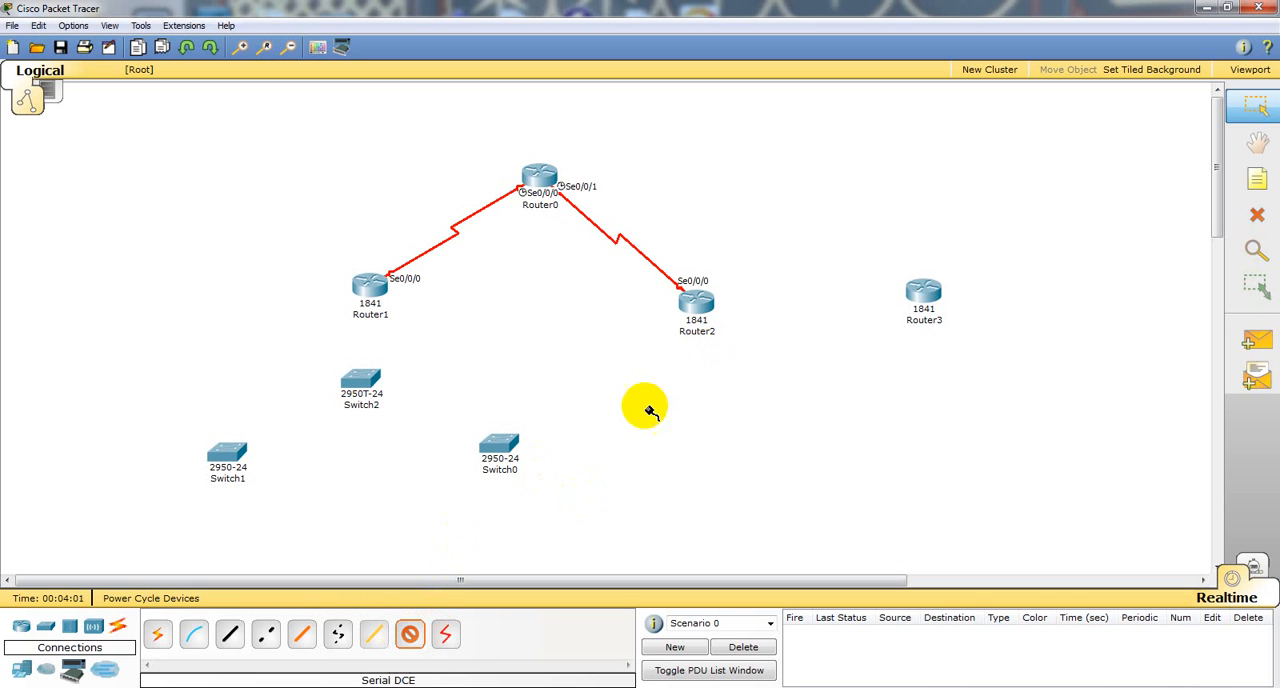
pyautogui.click(705, 307)
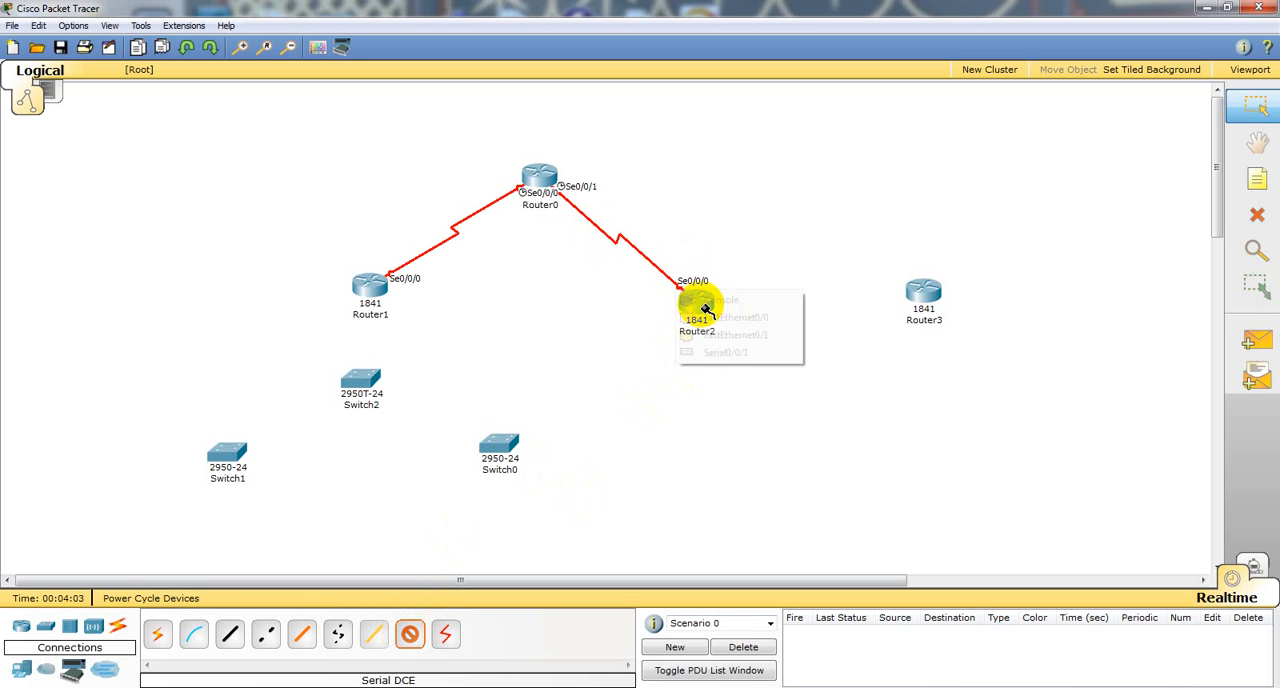
pyautogui.click(727, 352)
pyautogui.click(916, 292)
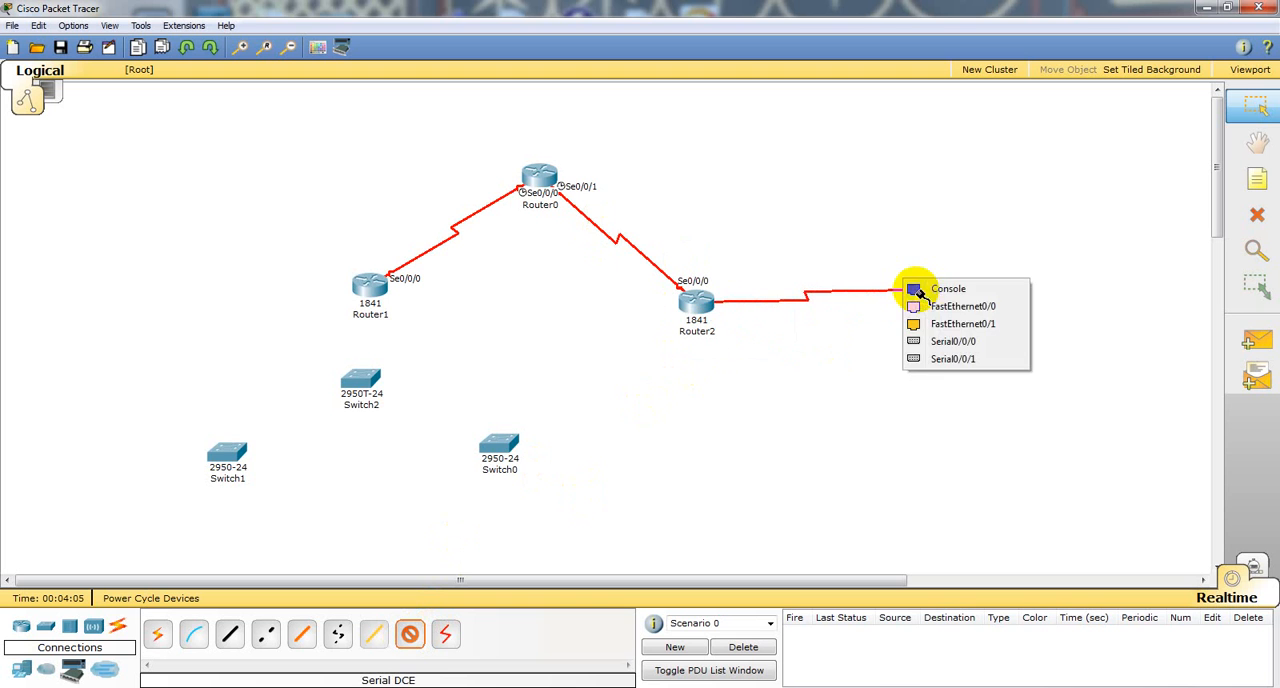
pyautogui.click(940, 347)
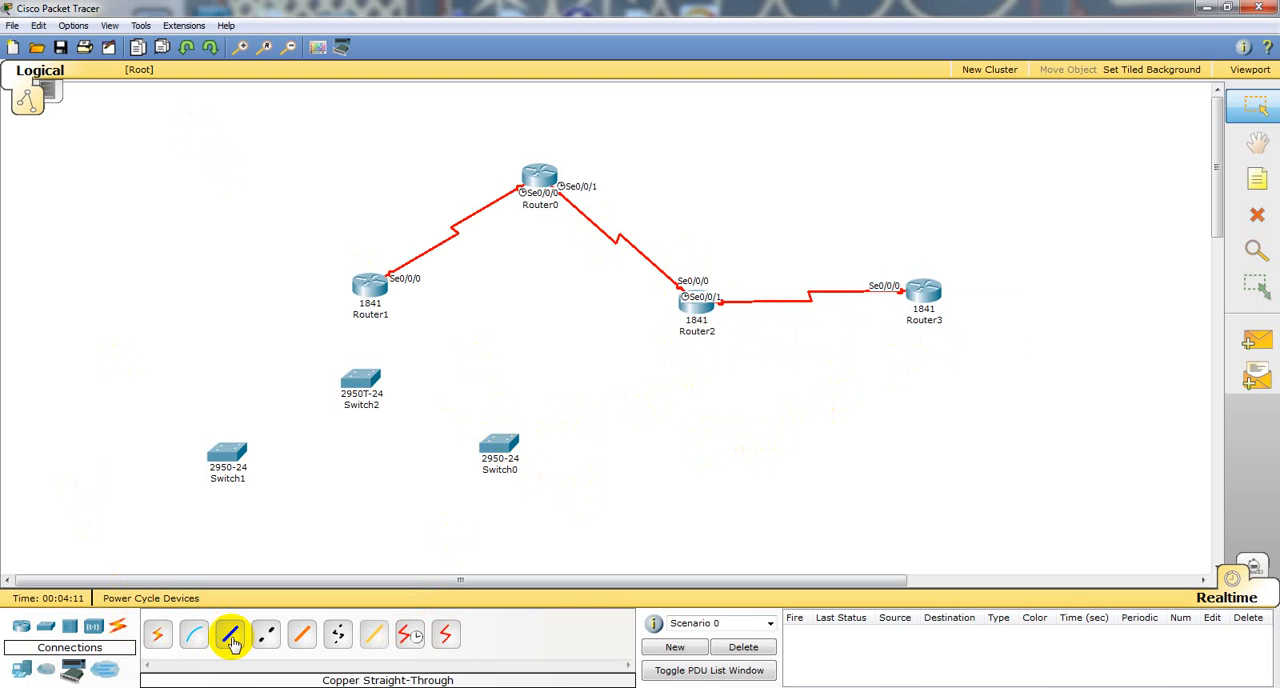
# Step: Connect Switch2's FastEthernet0/24 to Switch0's FastEthernet0/24 with a copper cross-over cable
pyautogui.click(265, 638)
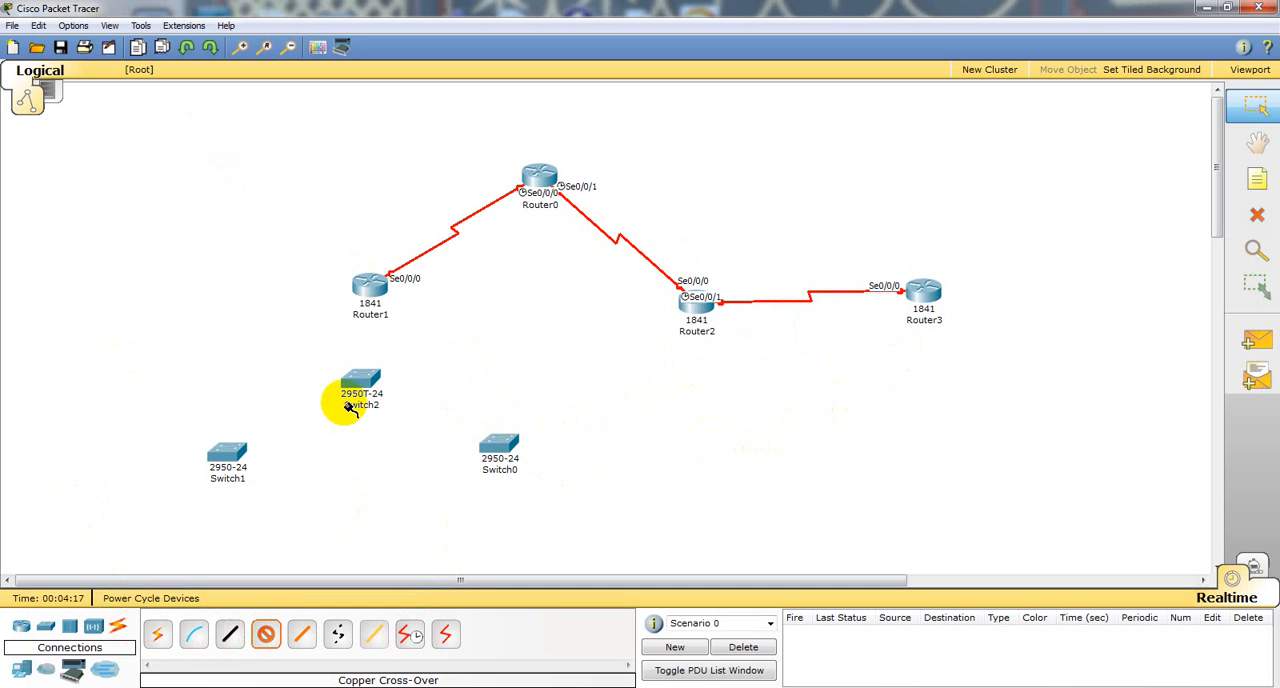
pyautogui.click(372, 374)
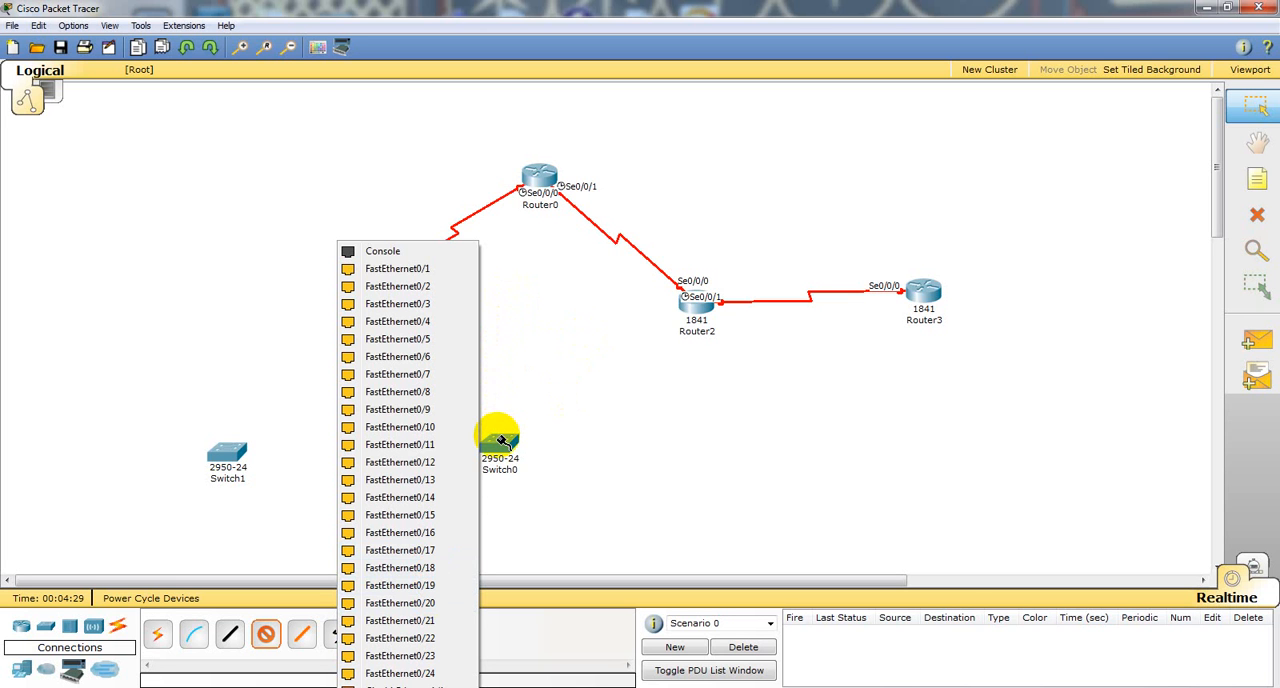
pyautogui.click(418, 673)
pyautogui.click(491, 445)
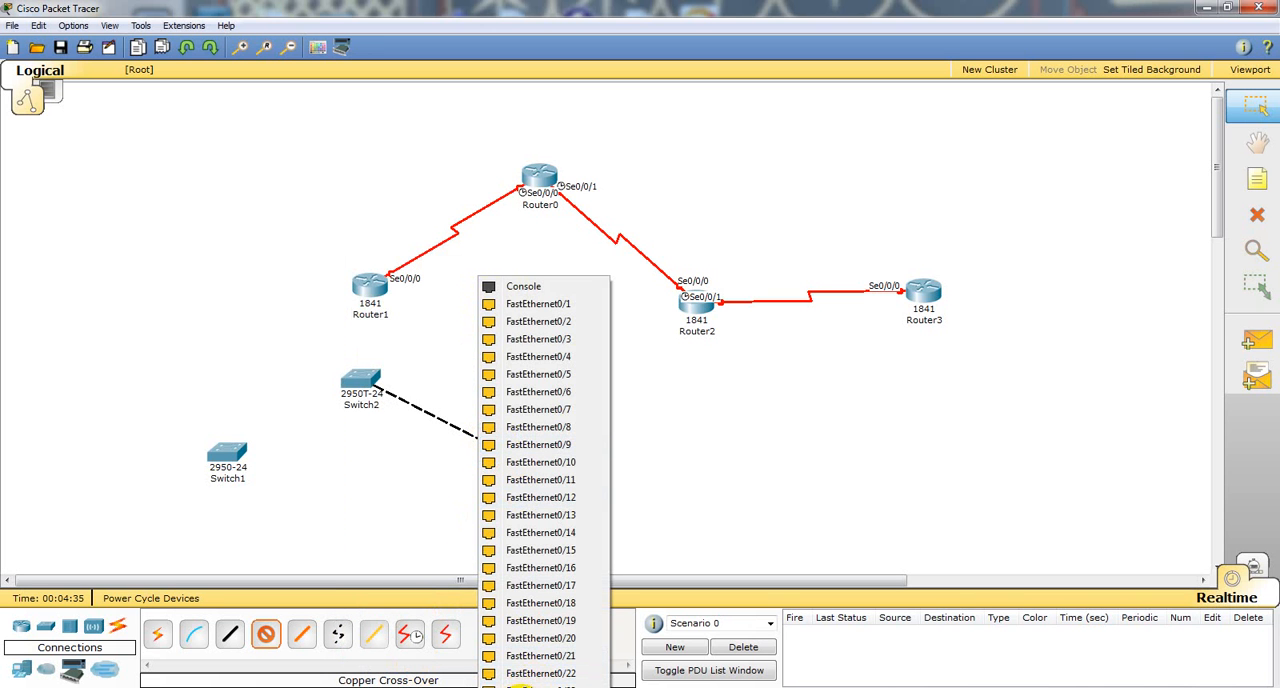
pyautogui.click(520, 686)
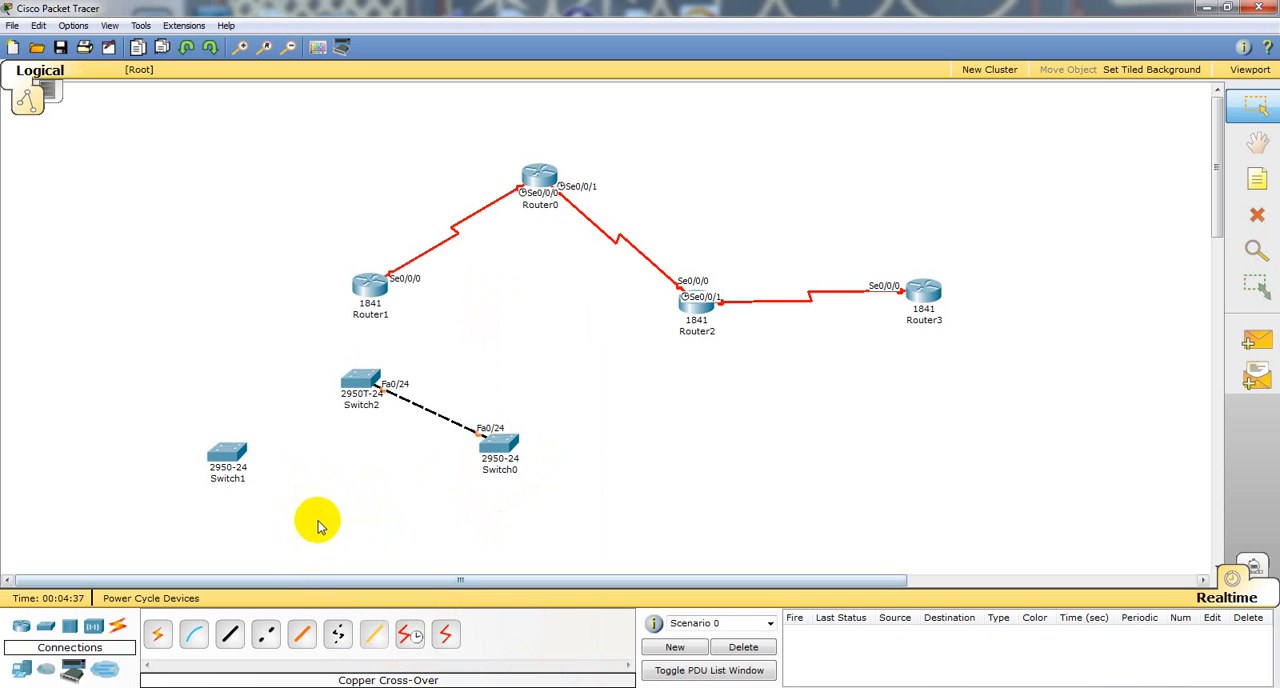
# Step: Connect Switch2's FastEthernet0/23 to Switch1's FastEthernet0/23 with a copper cross-over cable
pyautogui.scroll(-1, 280, 475)
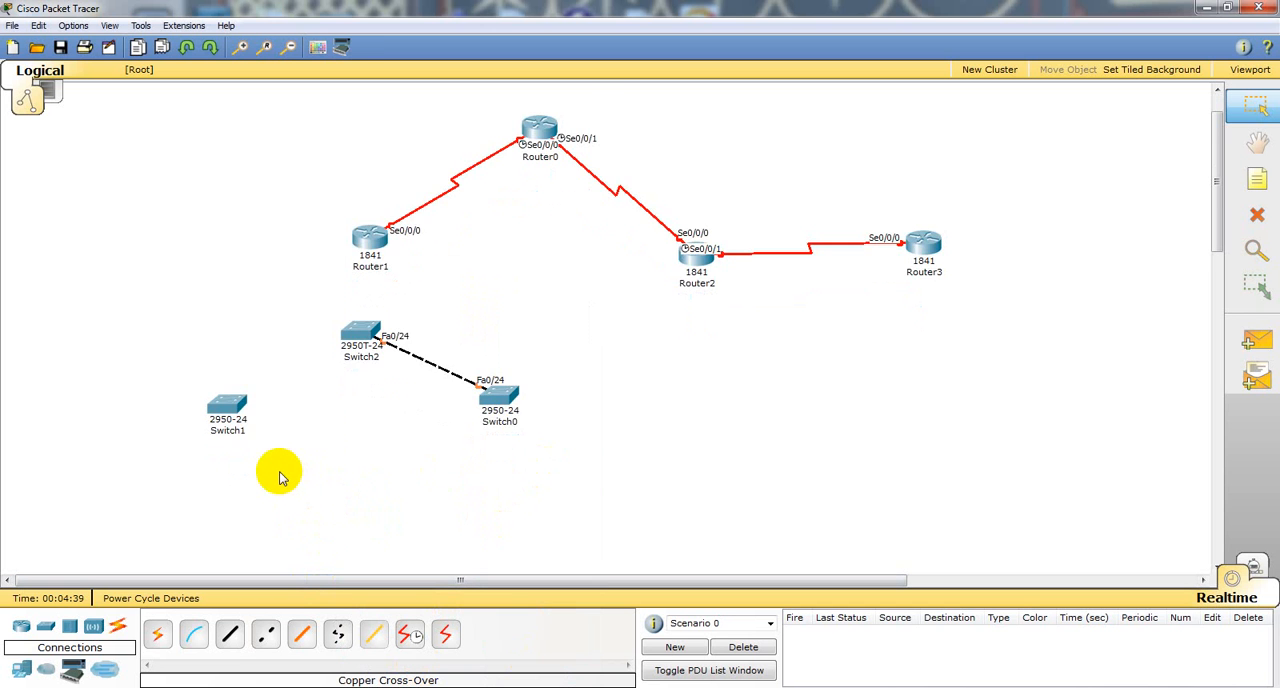
pyautogui.scroll(-1, 280, 477)
pyautogui.scroll(1, 280, 477)
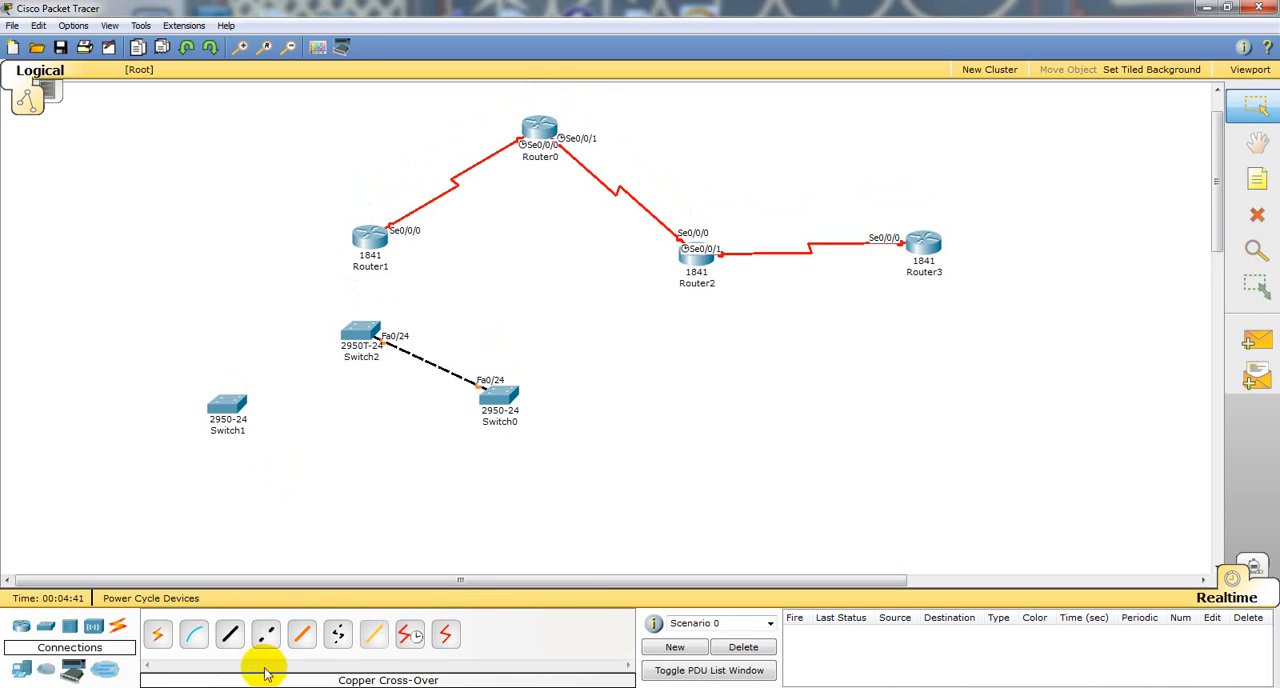
pyautogui.click(265, 634)
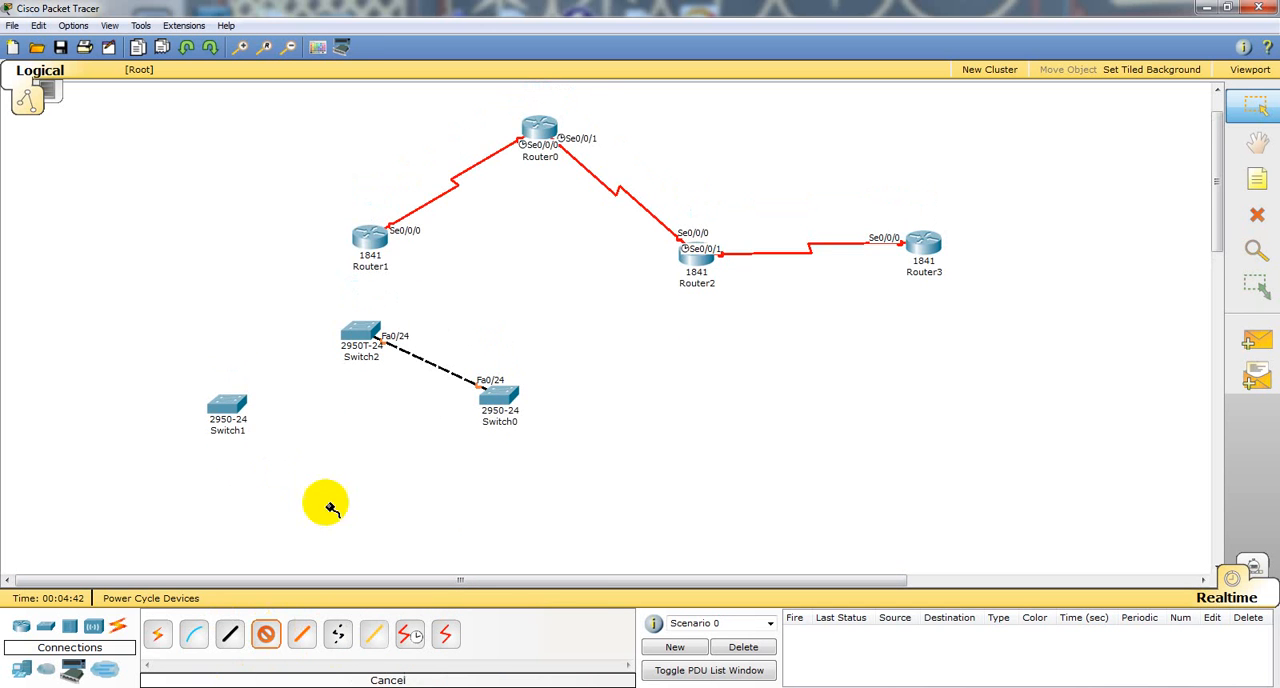
pyautogui.click(356, 333)
pyautogui.click(423, 671)
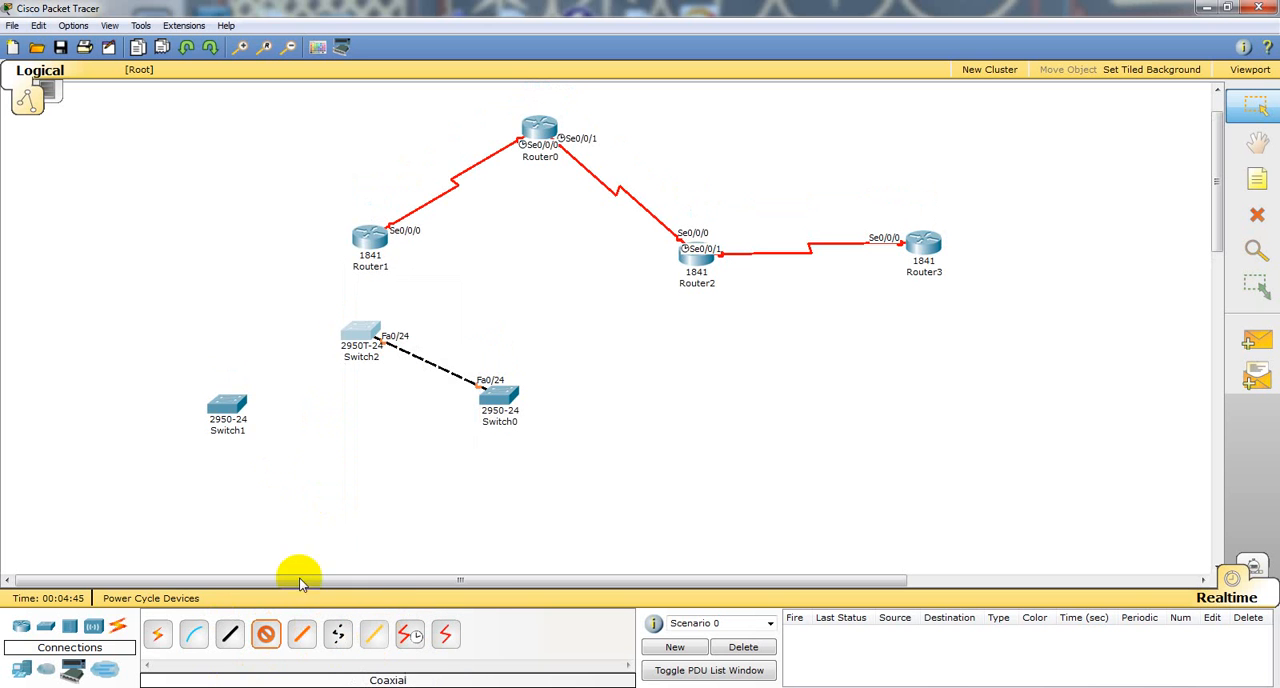
pyautogui.click(240, 403)
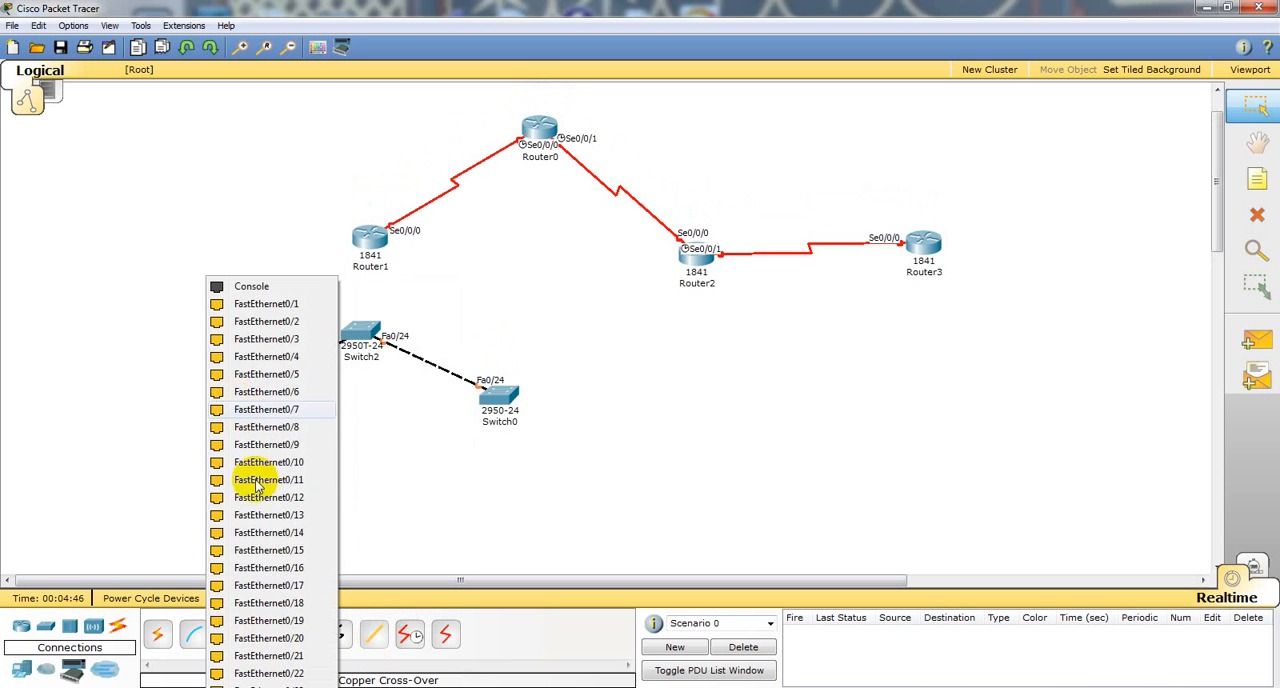
pyautogui.click(290, 679)
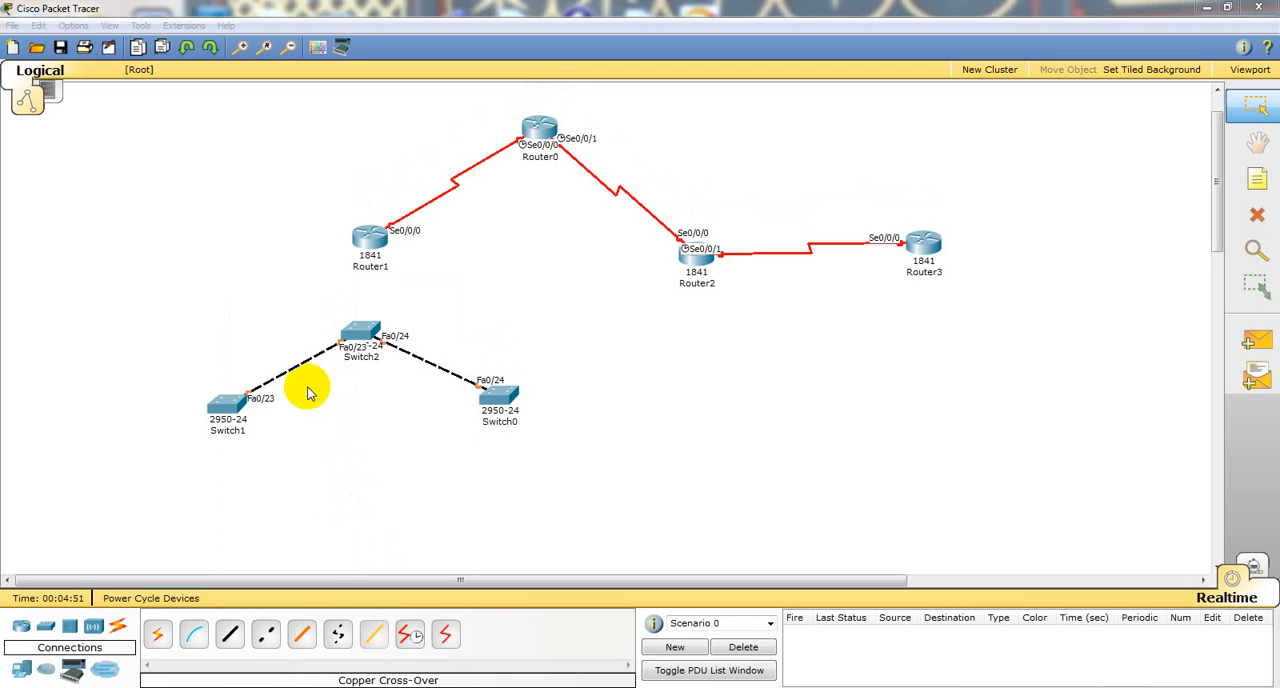
# Step: Connect Router1's FastEthernet0/0 to Switch2's FastEthernet0/1 with a copper straight-through cable
pyautogui.click(228, 636)
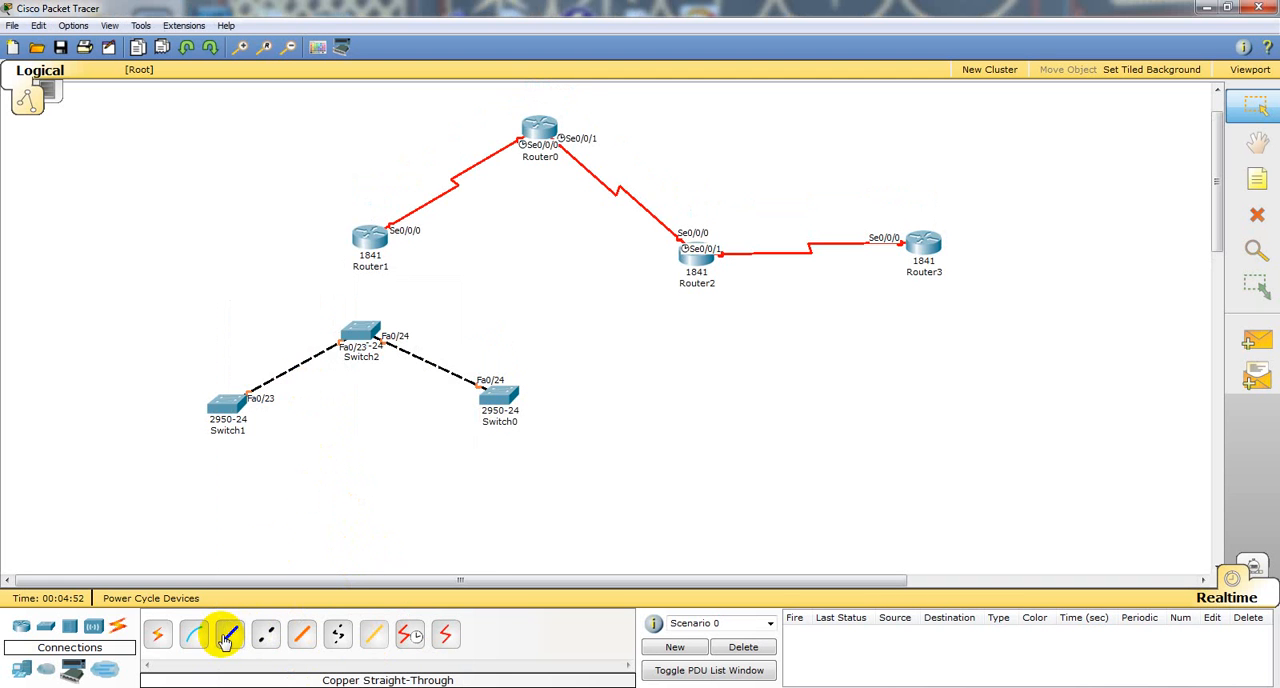
pyautogui.click(366, 240)
pyautogui.click(378, 253)
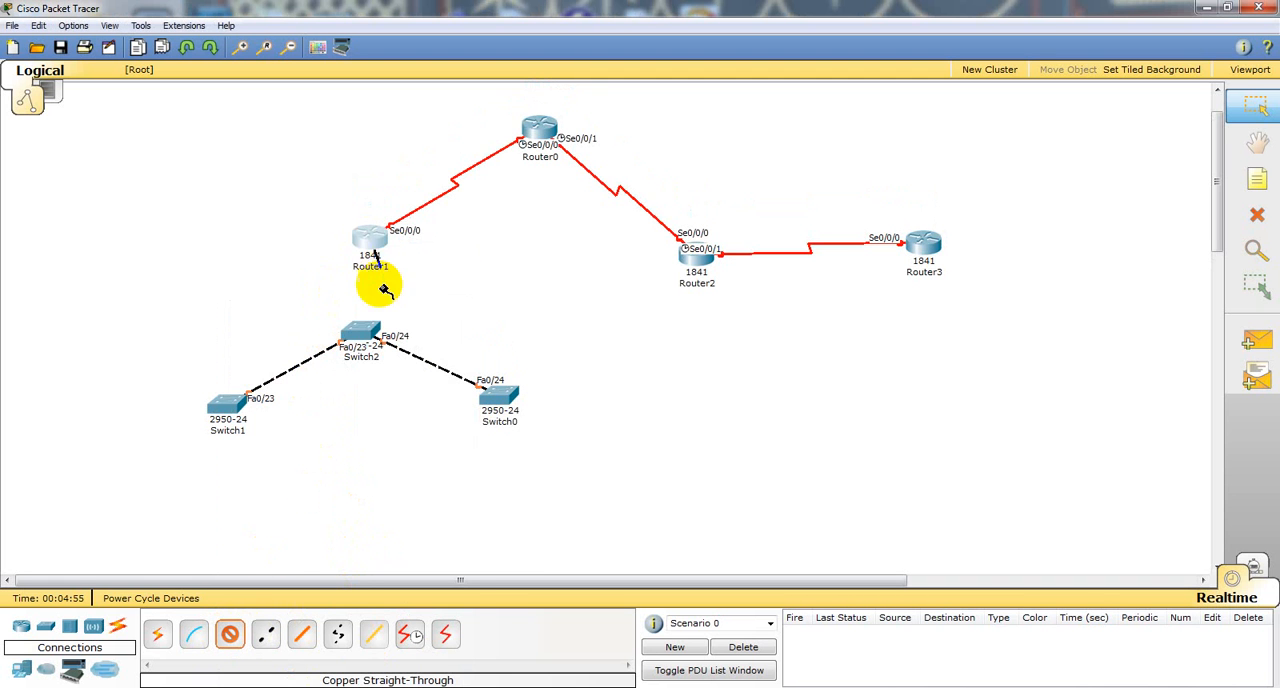
pyautogui.click(356, 335)
pyautogui.click(388, 311)
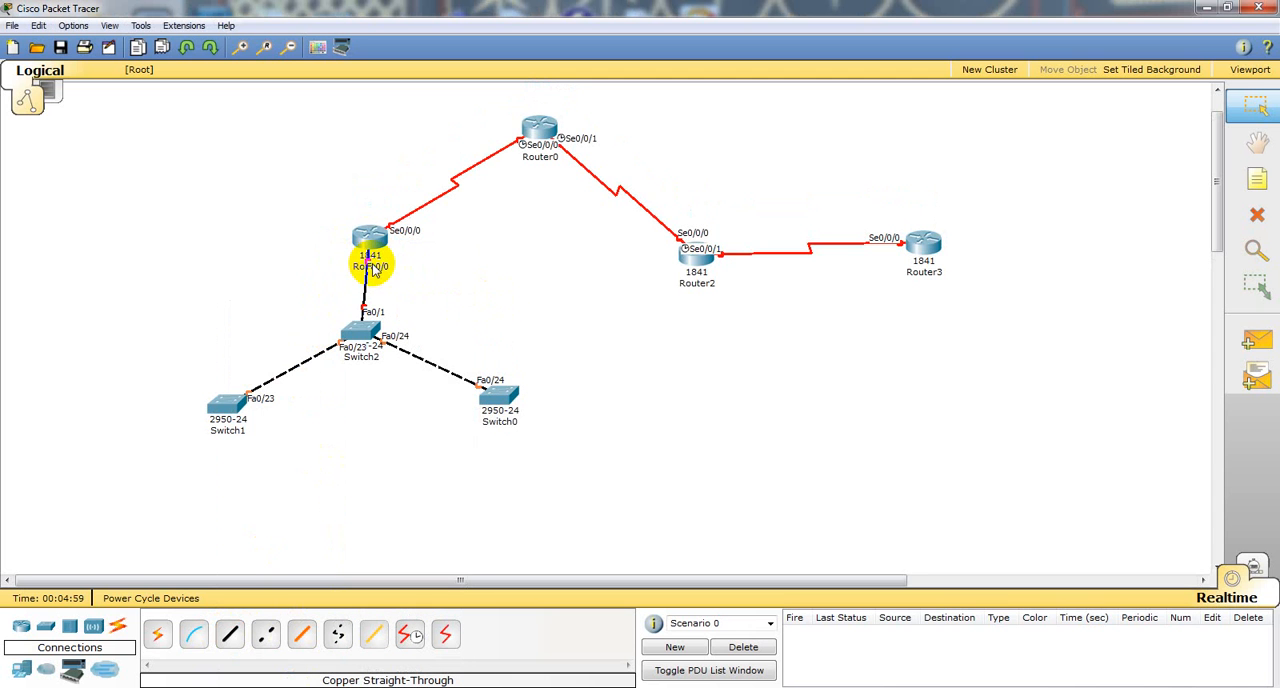
# Step: Turn on Router1's FastEthernet0/0 port in its configuration and review the equivalent IOS commands
pyautogui.moveTo(372, 248)
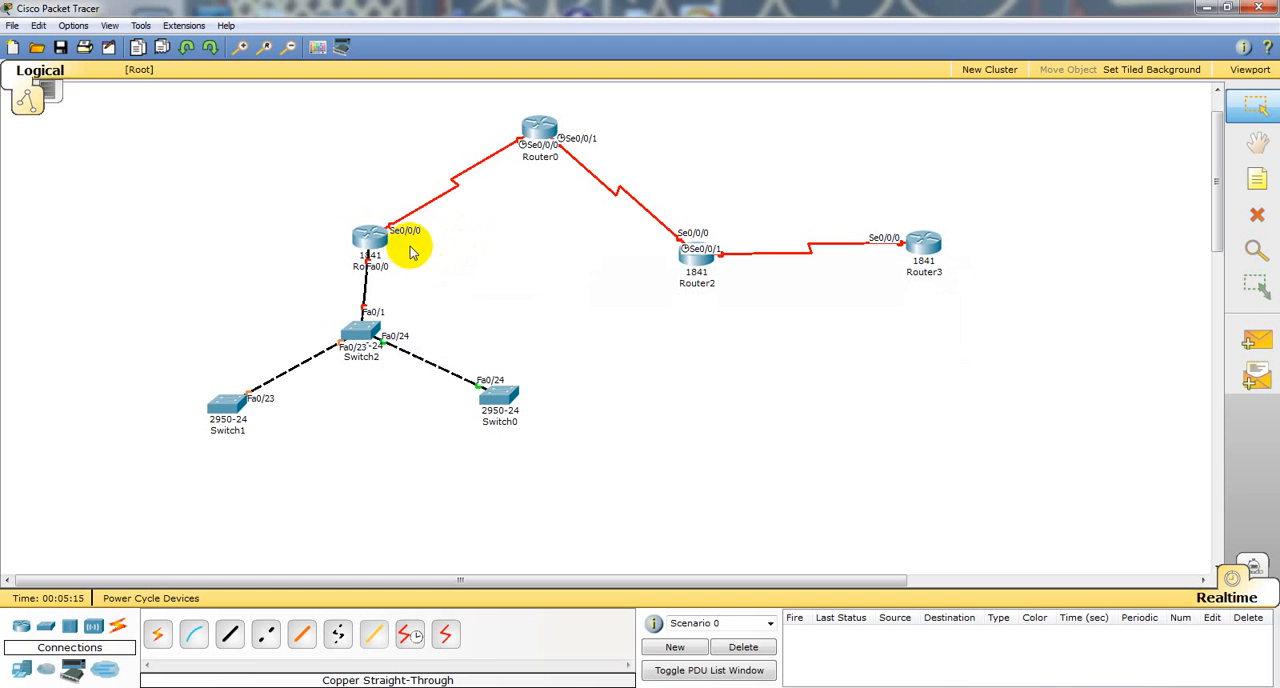
pyautogui.click(376, 244)
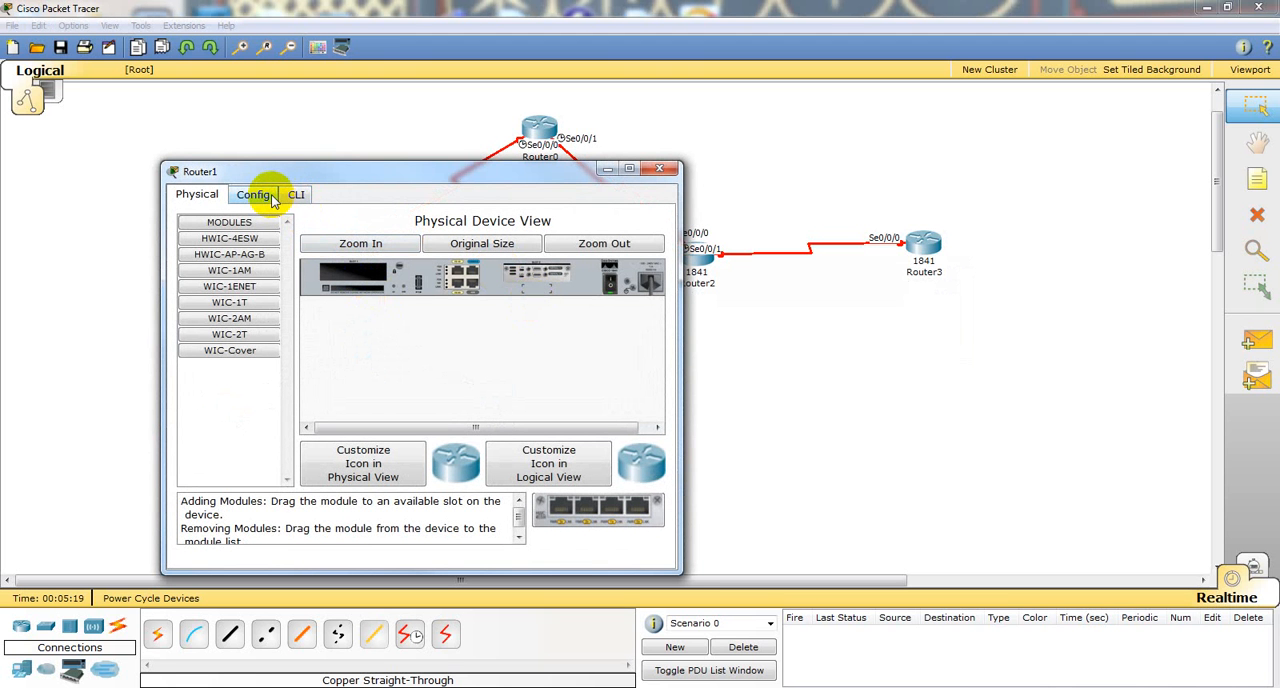
pyautogui.click(270, 200)
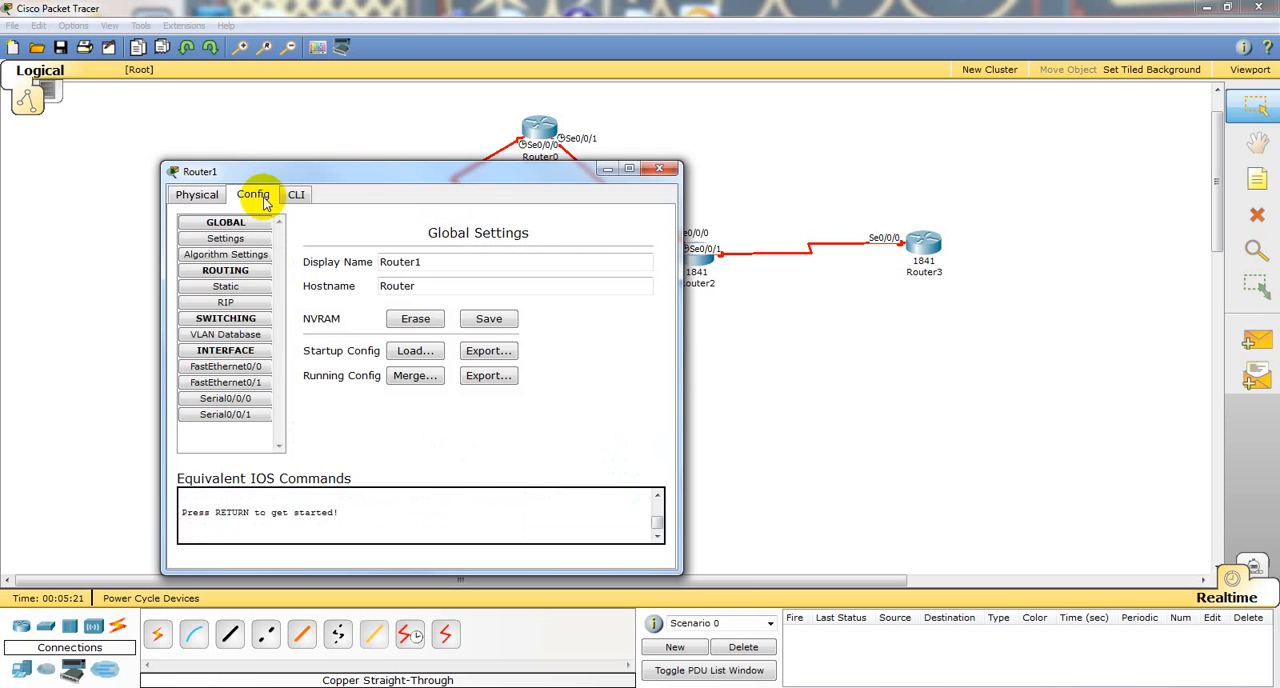
pyautogui.click(240, 368)
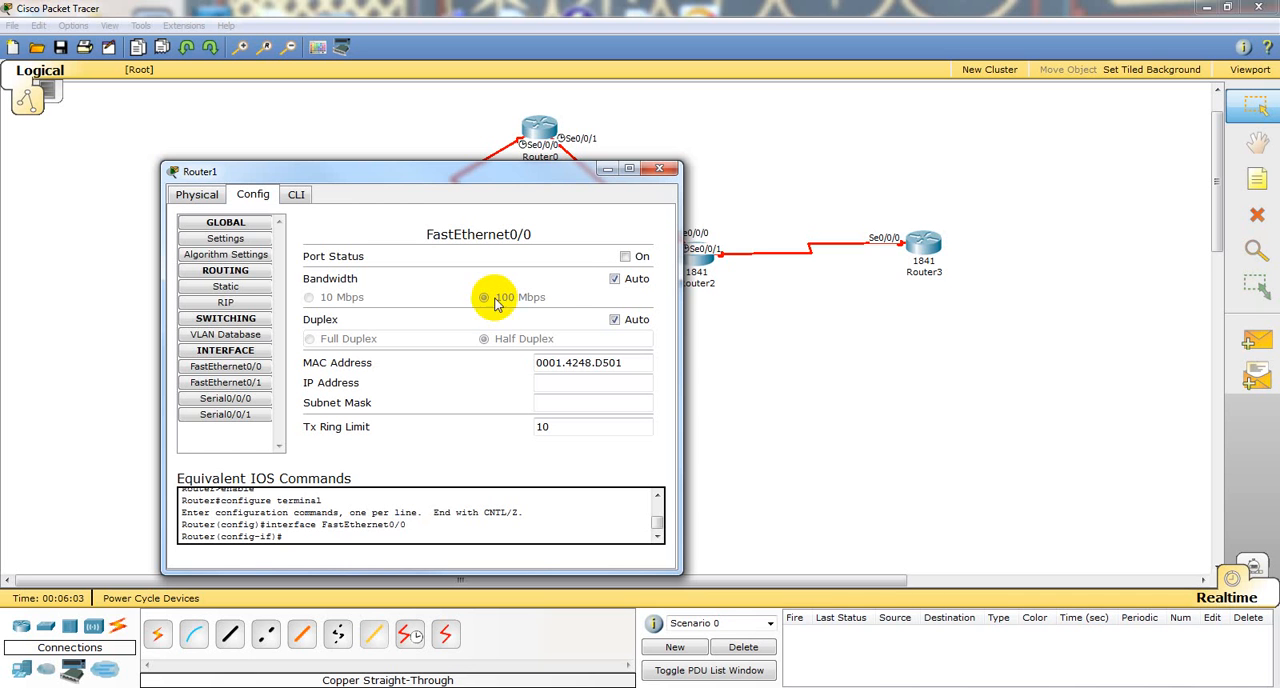
pyautogui.click(625, 257)
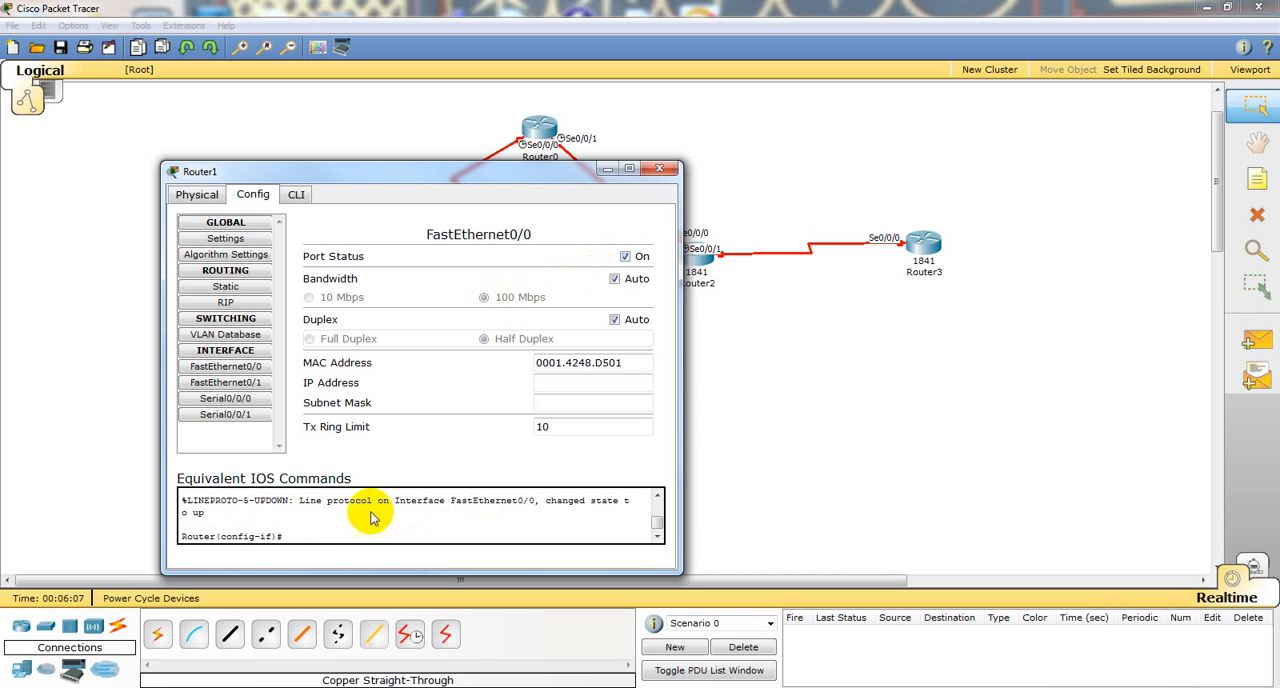
pyautogui.scroll(3, 405, 512)
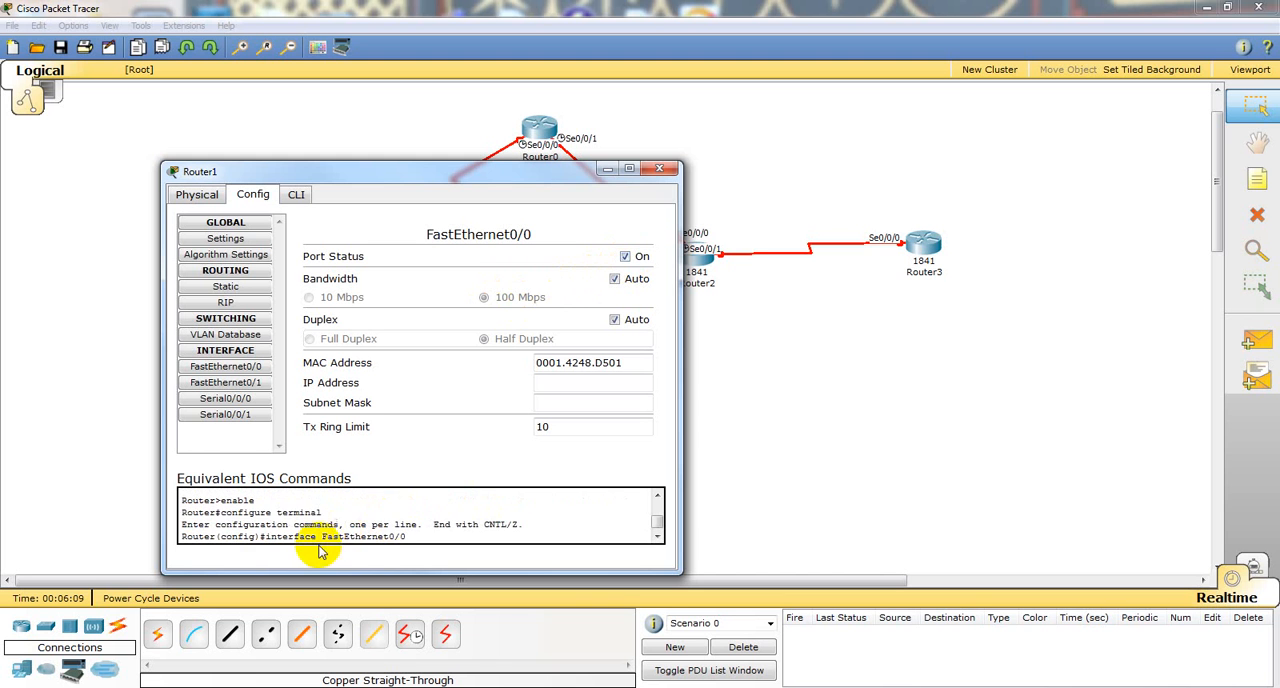
pyautogui.scroll(-3, 325, 527)
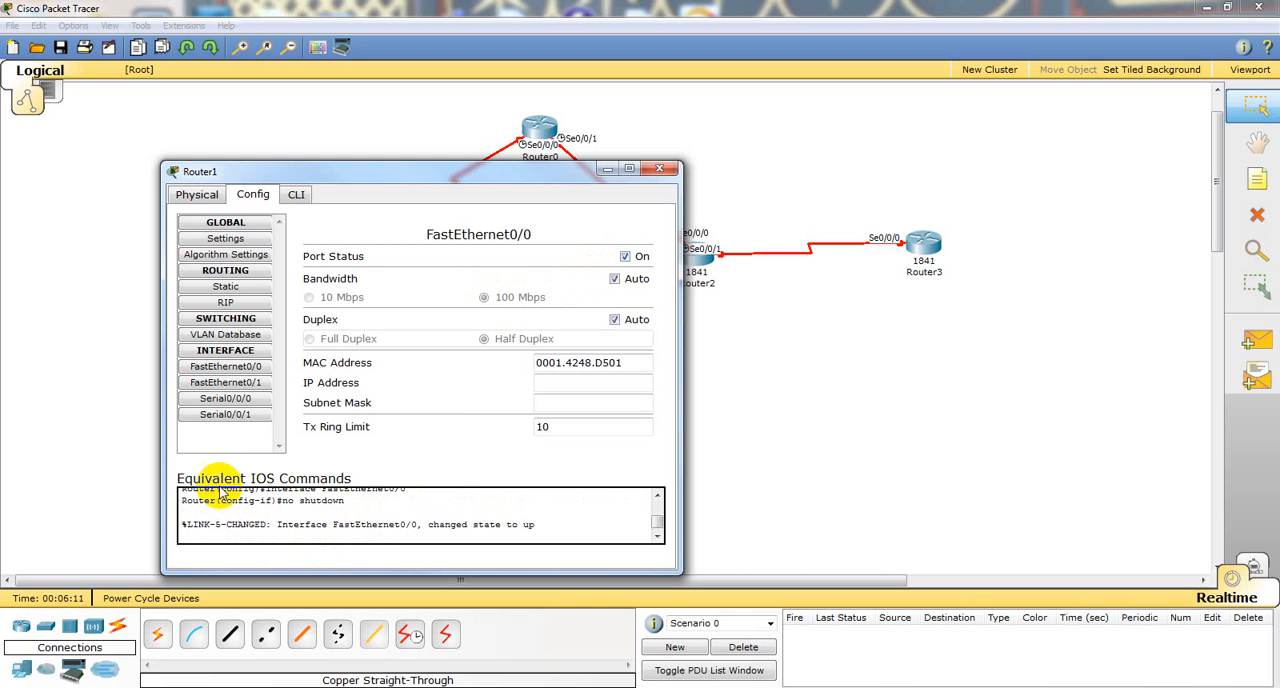
pyautogui.scroll(-2, 430, 500)
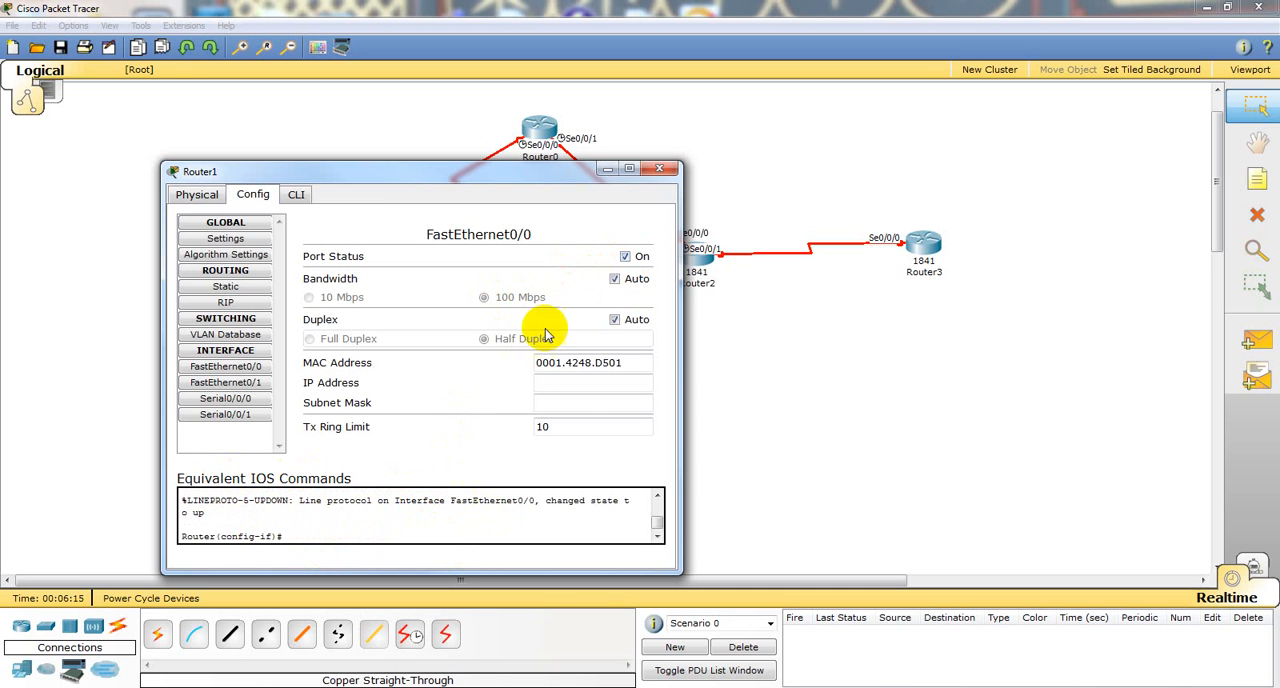
# Step: Assign IP address 192.168.1.1 with subnet mask 255.255.255.0 to Router1's FastEthernet0/0 interface
pyautogui.click(578, 389)
pyautogui.write('192.168.1')
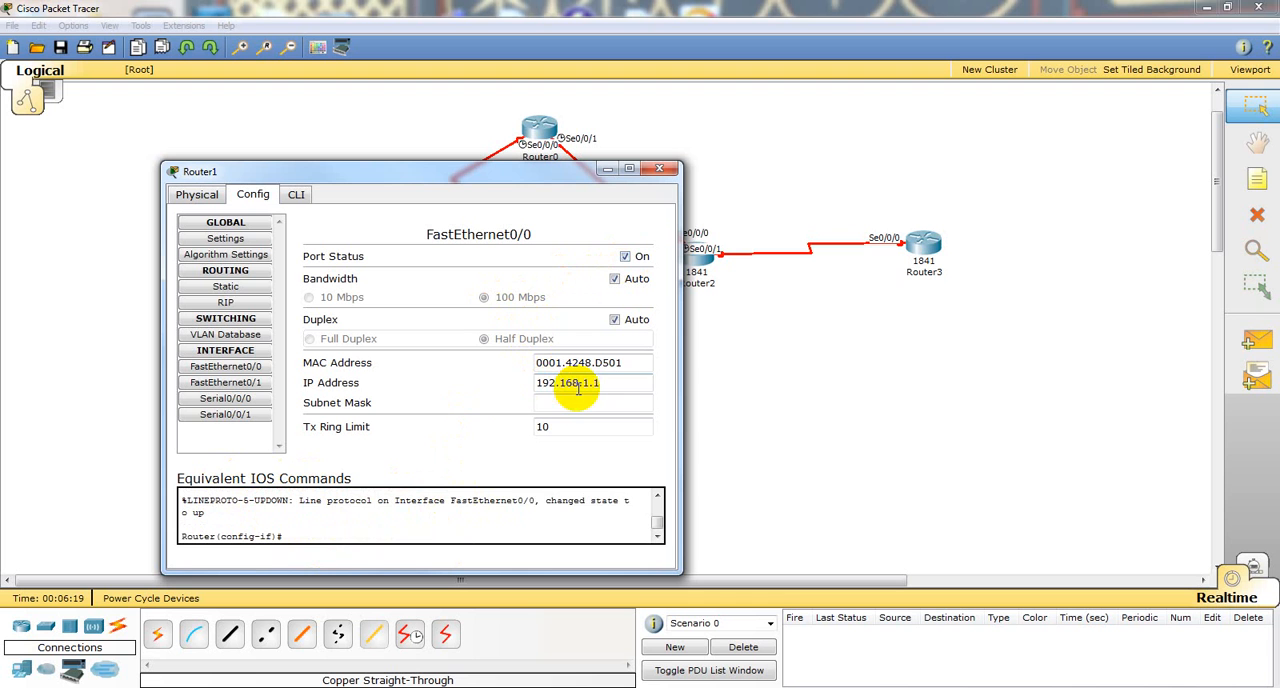
pyautogui.write('.1')
pyautogui.click(578, 402)
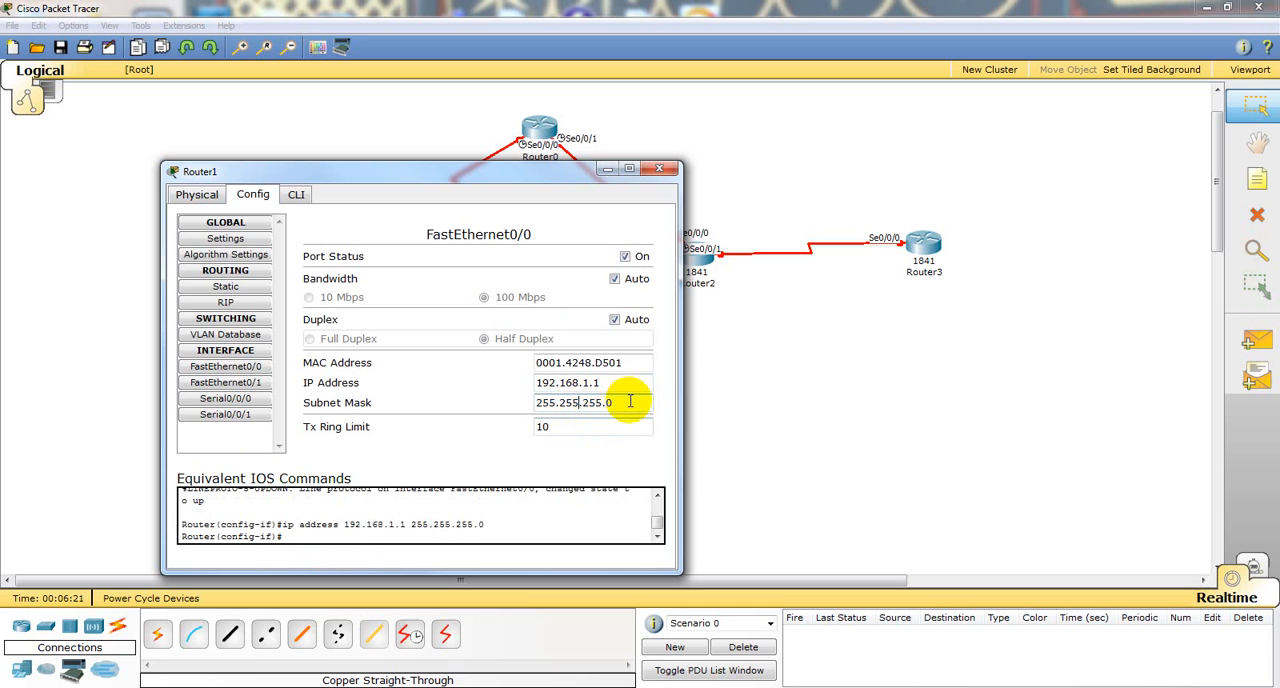
# Step: Set the Tx Ring Limit of Router1's FastEthernet0/0 interface to 25
pyautogui.click(567, 430)
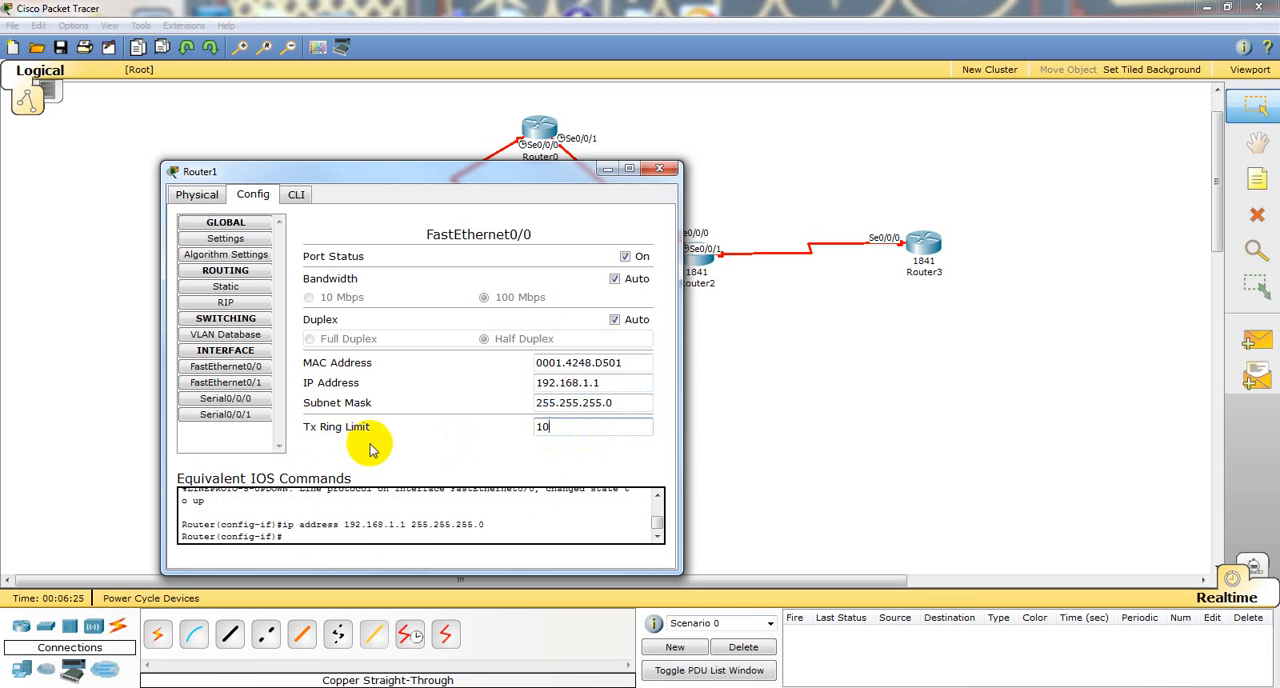
pyautogui.press('BackSpace')
pyautogui.press('BackSpace')
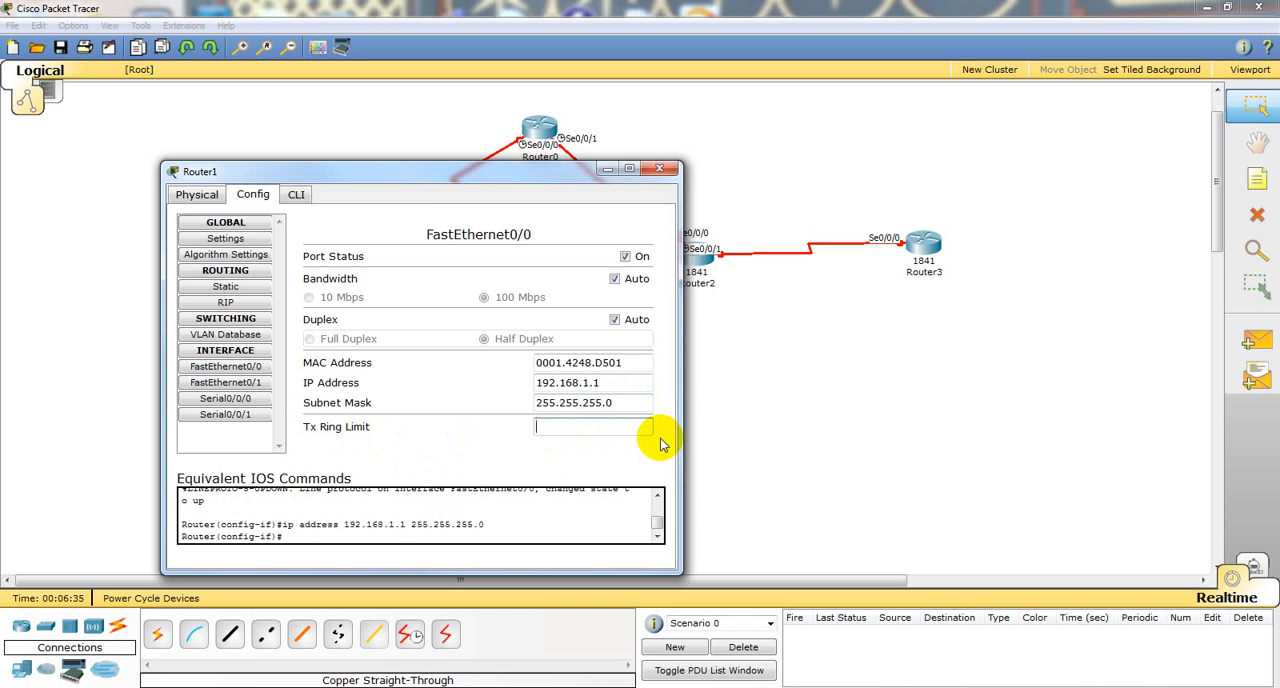
pyautogui.write('5')
pyautogui.press('Return')
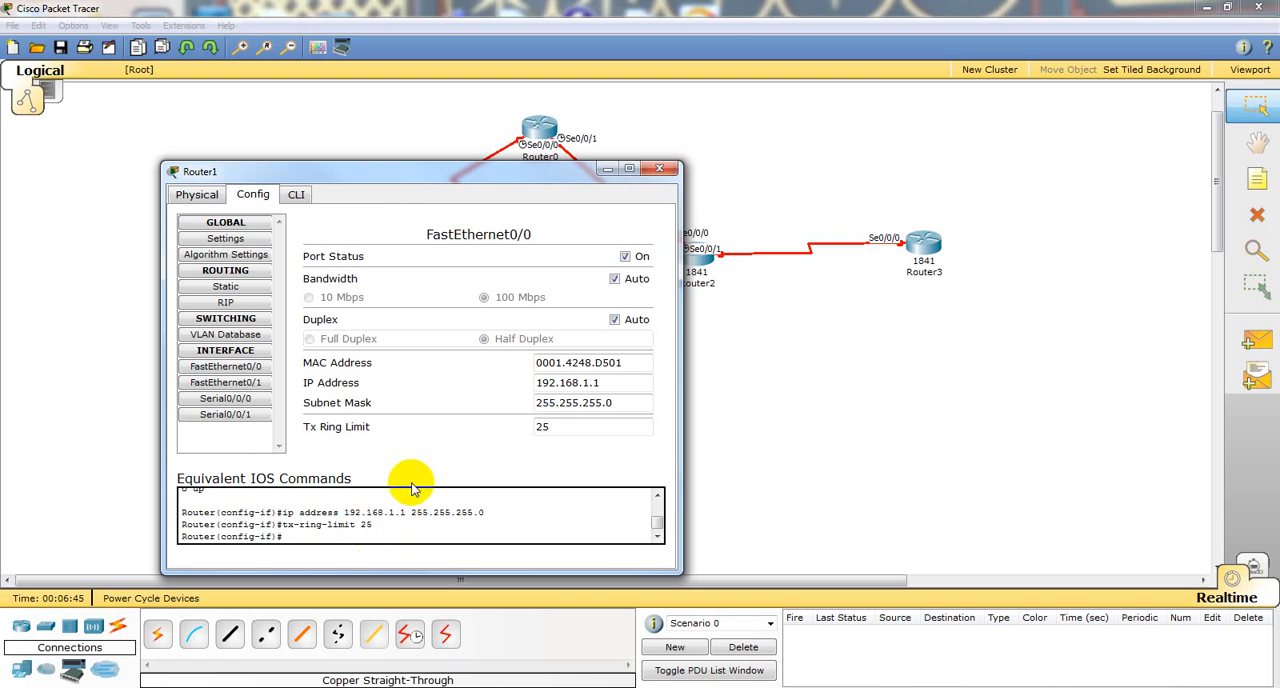
# Step: Change the Tx Ring Limit of Router1's FastEthernet0/0 interface to 100
pyautogui.moveTo(563, 430); pyautogui.dragTo(530, 428)
pyautogui.write('100')
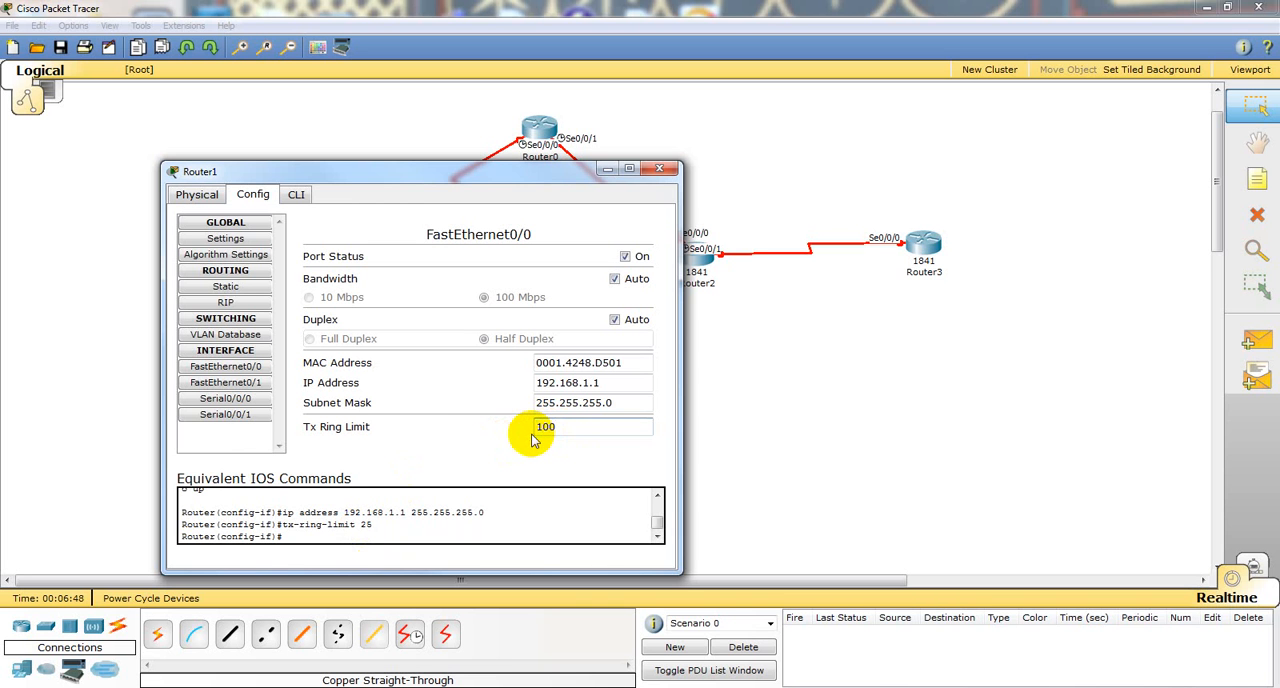
pyautogui.press('Return')
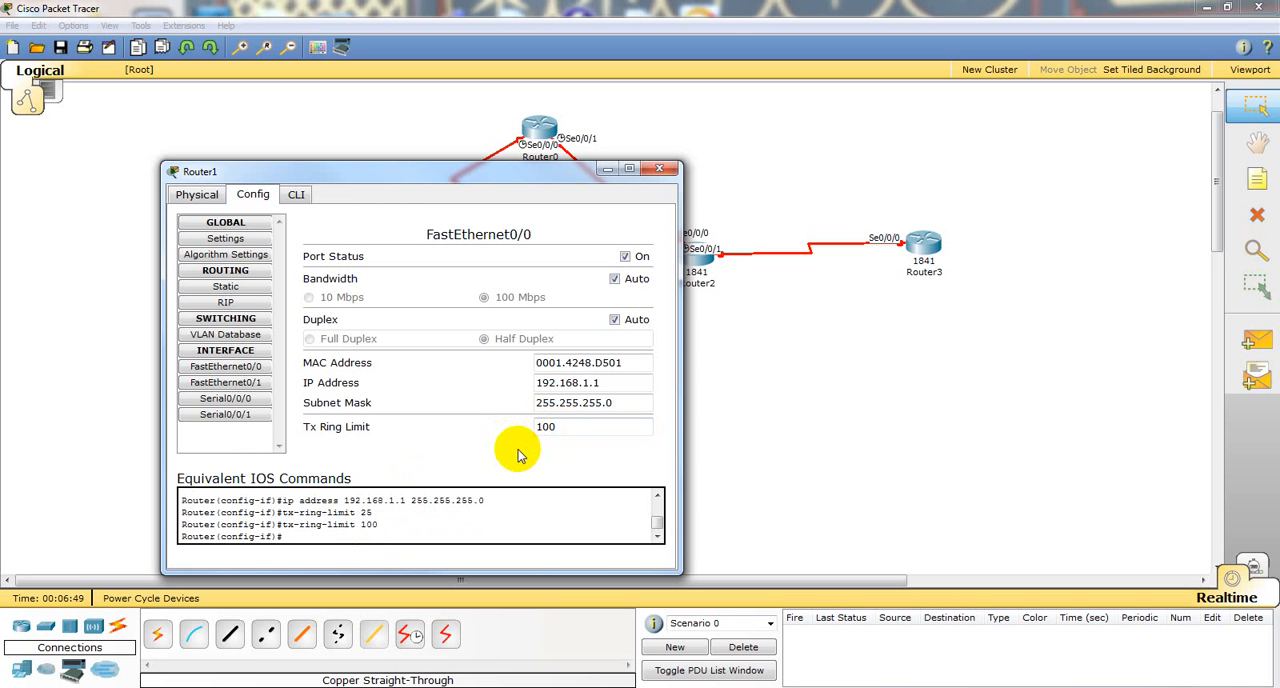
# Step: Try fixed 100 Mbps bandwidth and full duplex on FastEthernet0/0, and restore both automatic settings
pyautogui.click(614, 279)
pyautogui.click(614, 320)
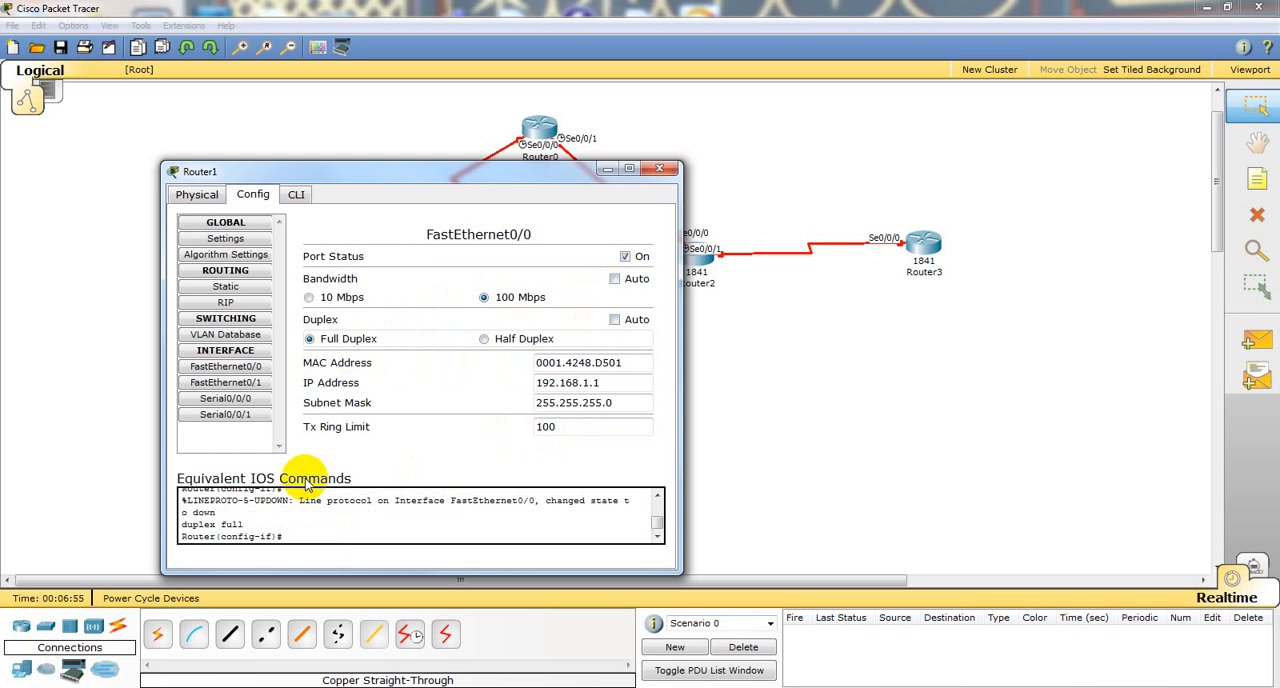
pyautogui.scroll(2, 325, 525)
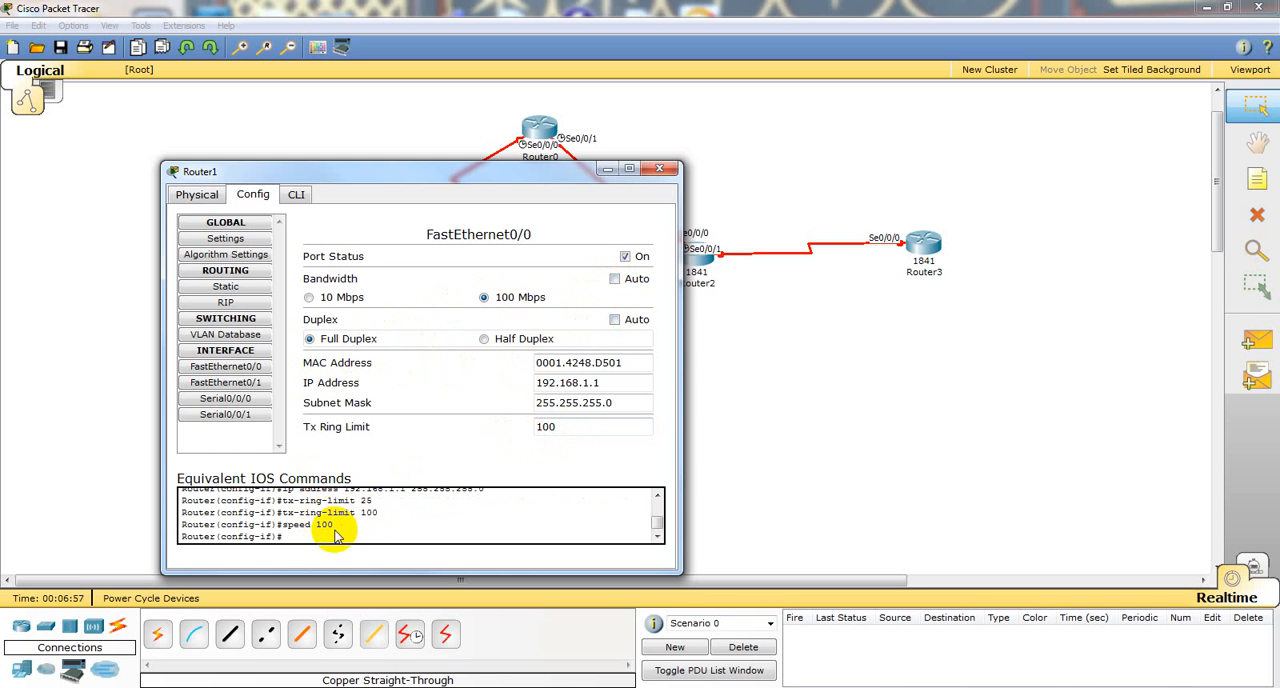
pyautogui.scroll(-2, 335, 535)
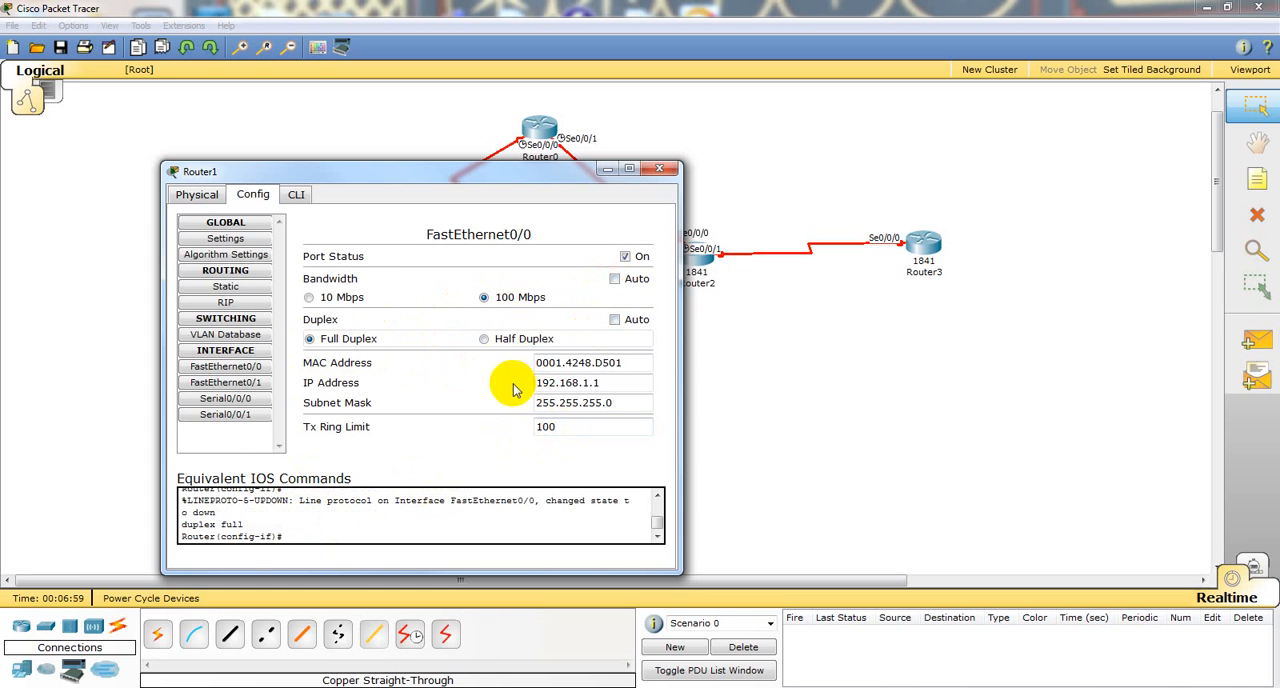
pyautogui.click(615, 279)
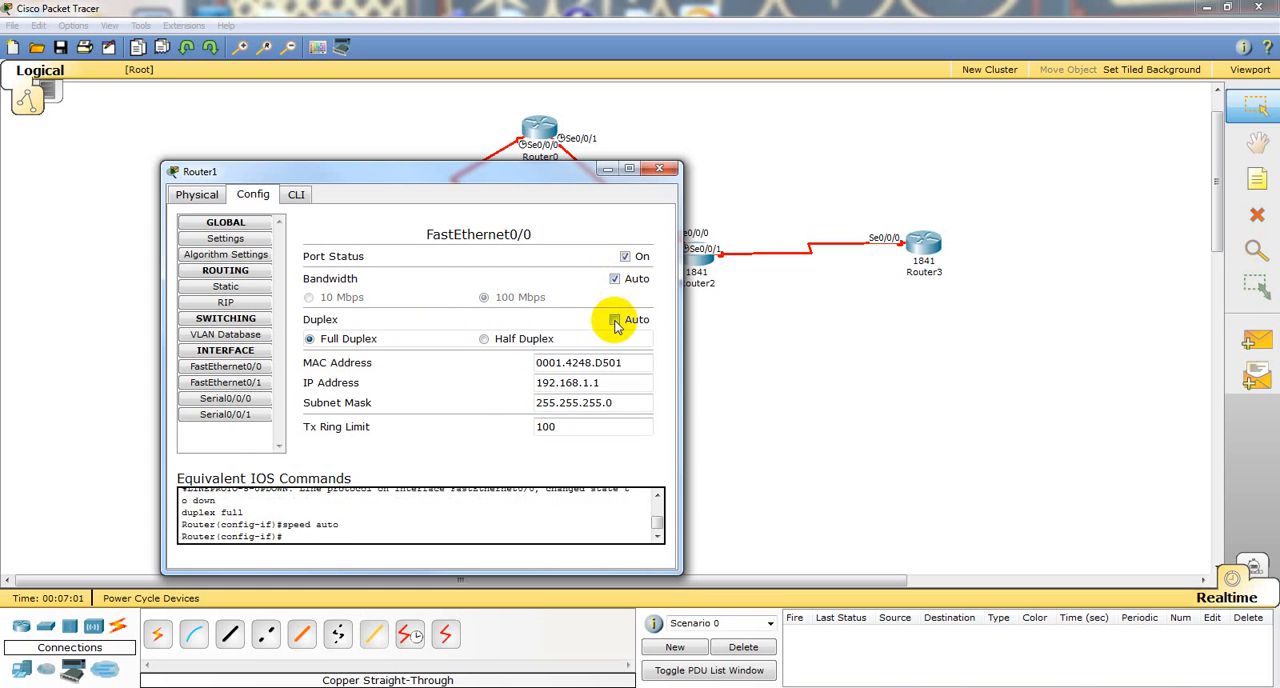
pyautogui.click(614, 320)
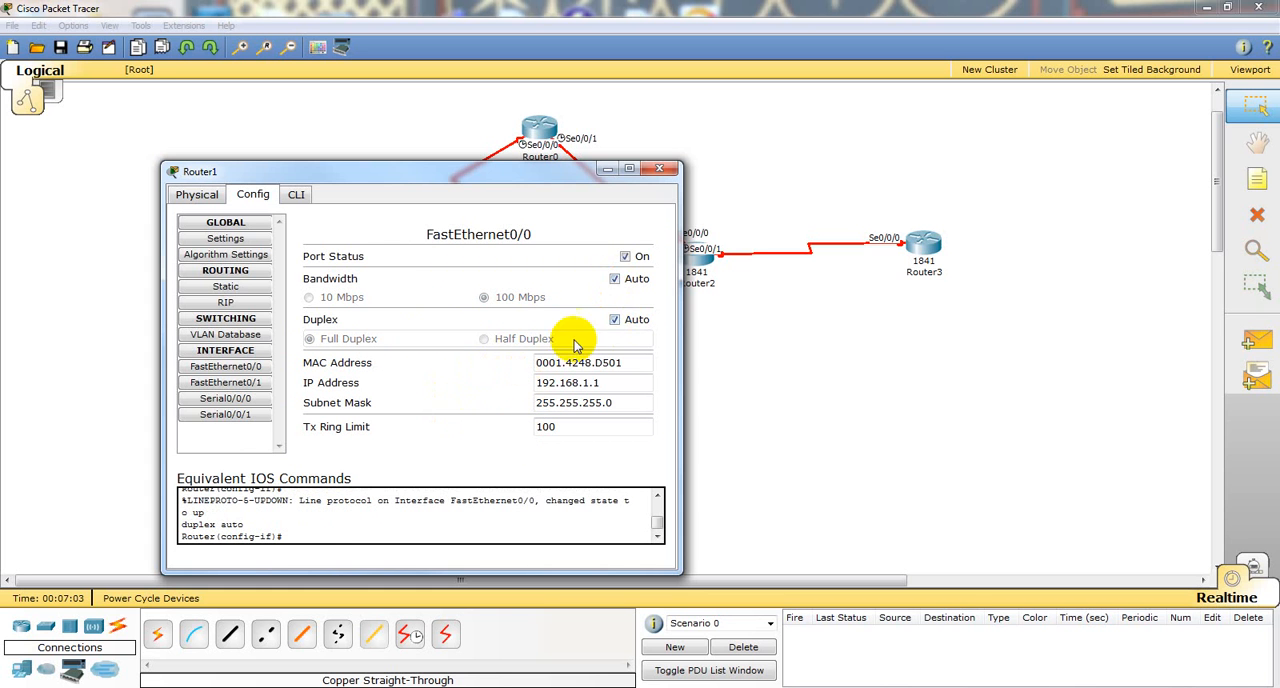
# Step: Disable automatic duplex and bandwidth on Router1's FastEthernet0/0, using full duplex and 100 Mbps
pyautogui.click(614, 320)
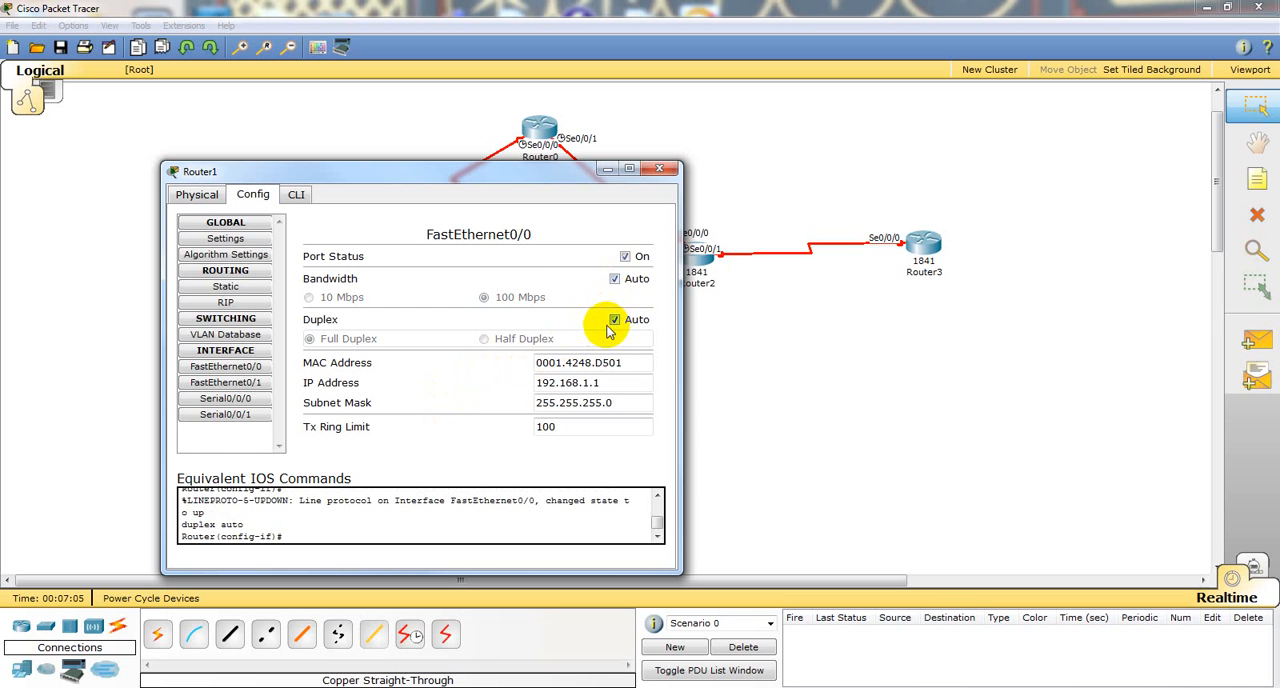
pyautogui.click(614, 320)
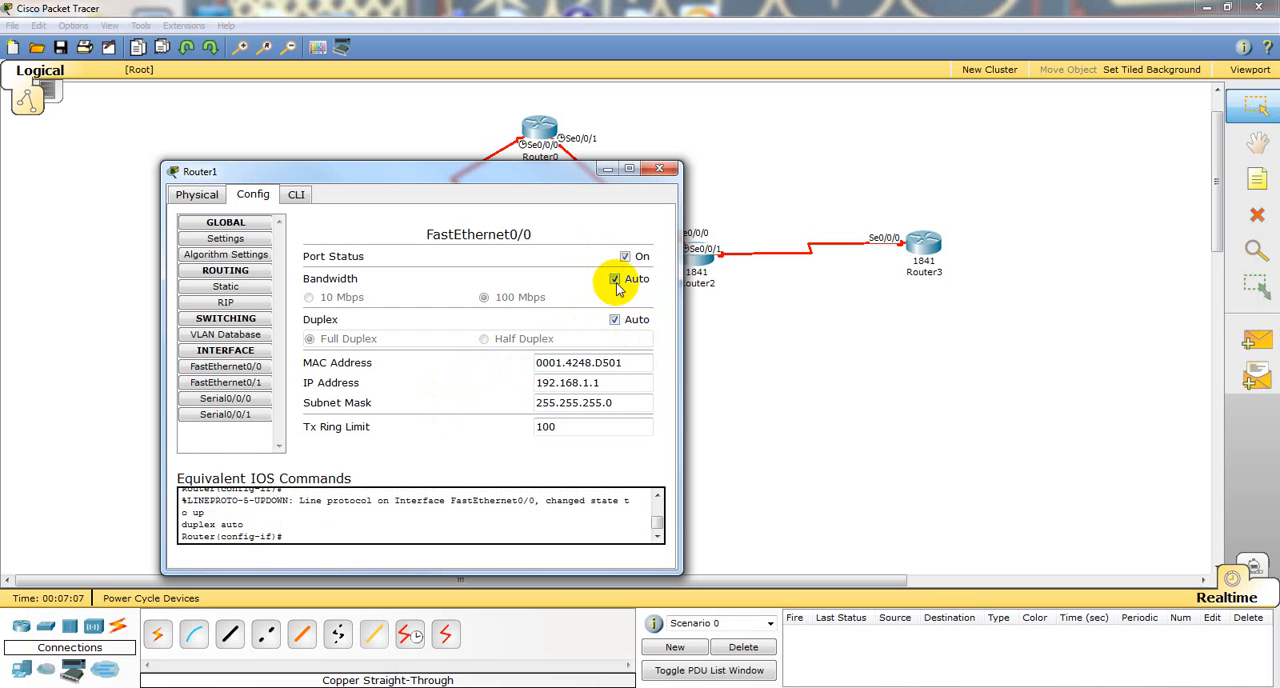
pyautogui.click(614, 320)
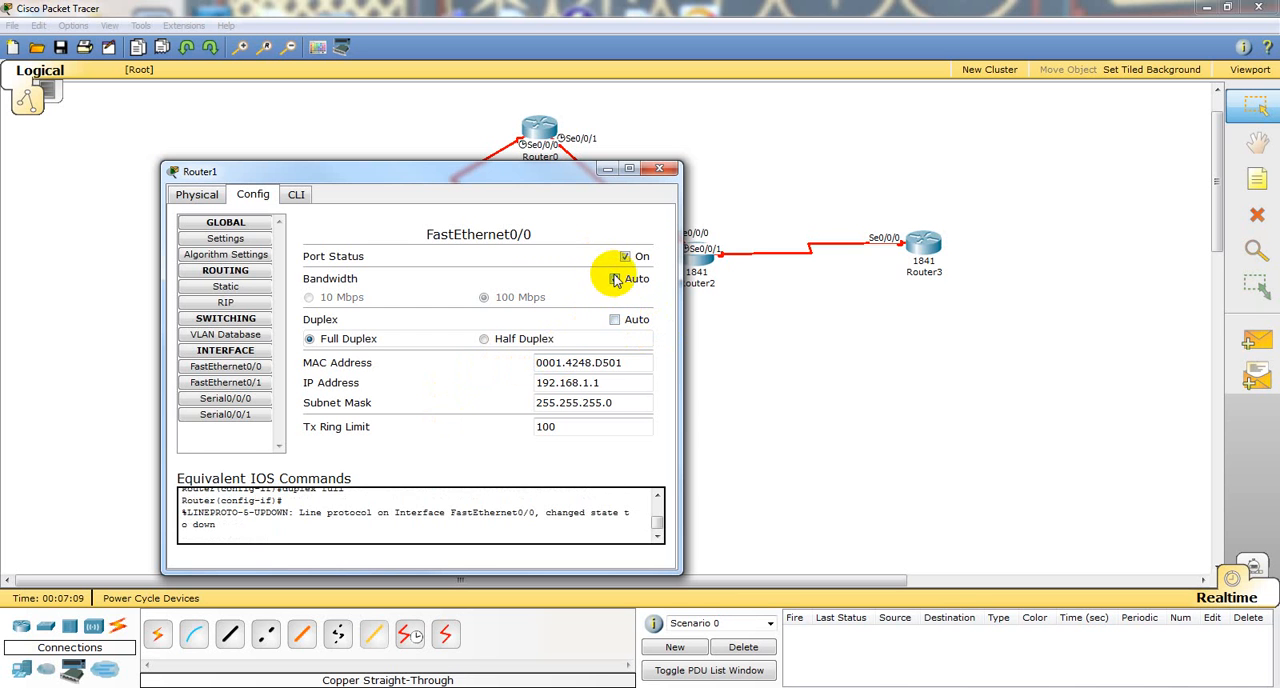
pyautogui.click(614, 278)
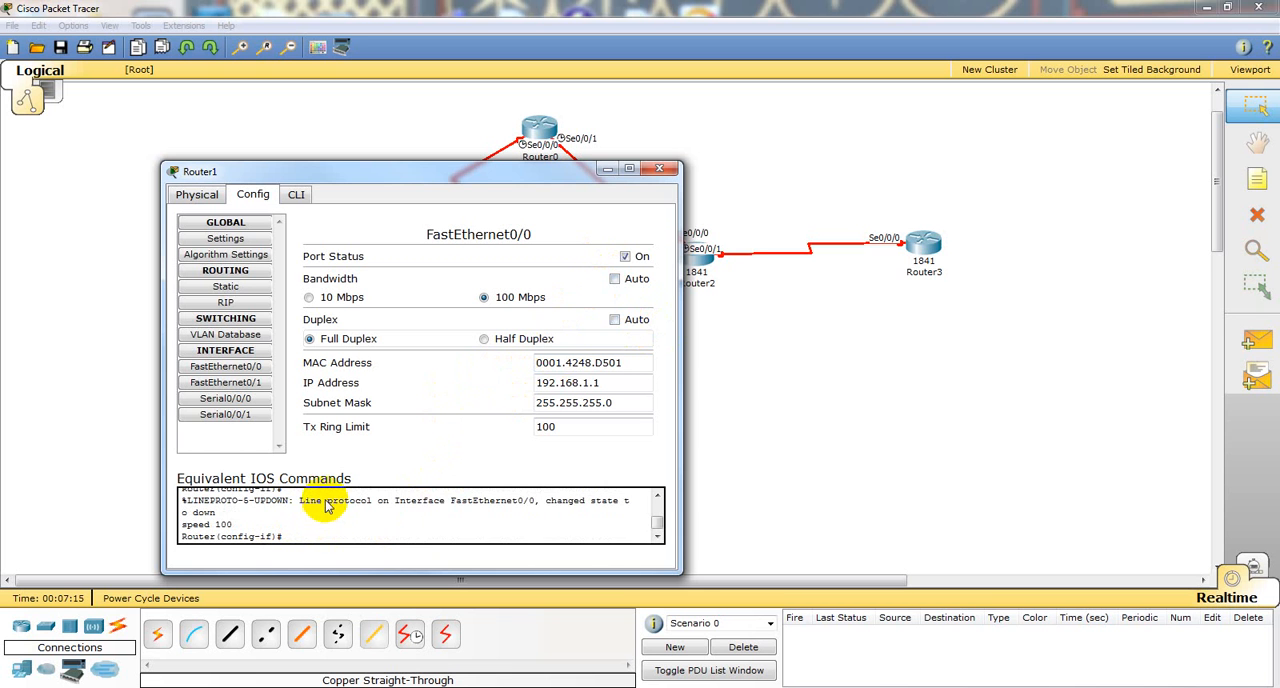
# Step: Look through the clock rates offered for Router1's Serial0/0/0 interface and turn its port on without setting a rate
pyautogui.click(252, 383)
pyautogui.click(250, 398)
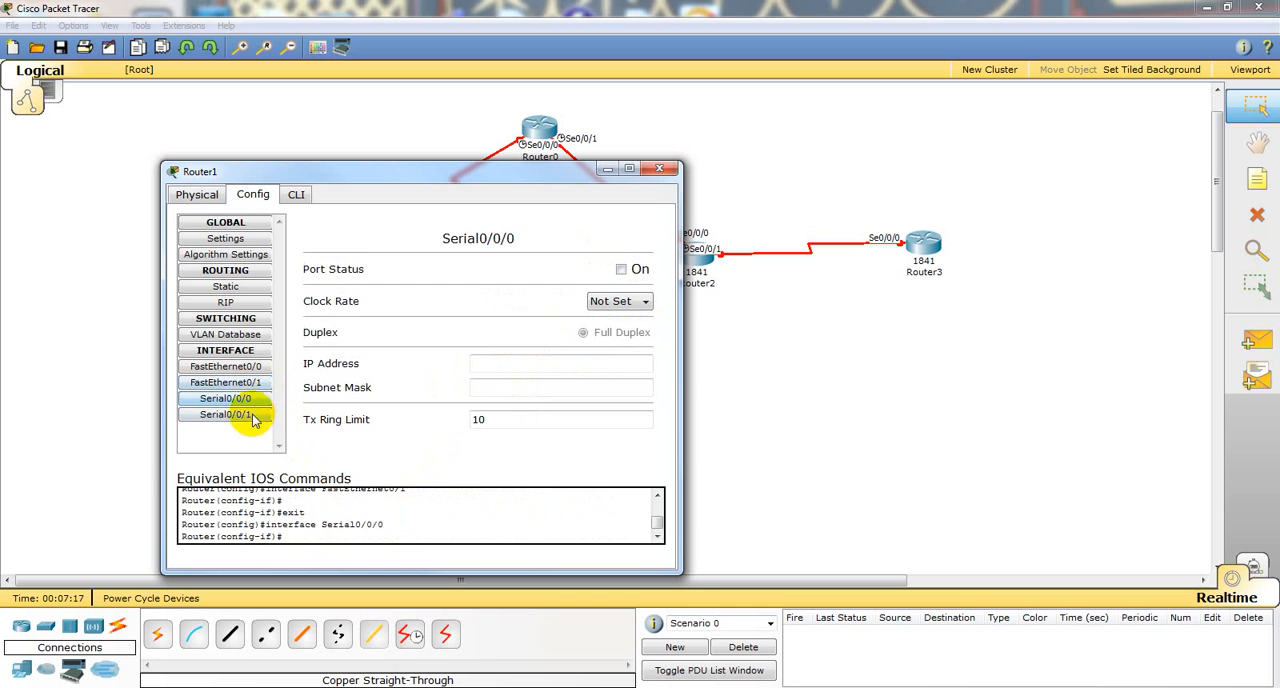
pyautogui.click(251, 416)
pyautogui.click(250, 398)
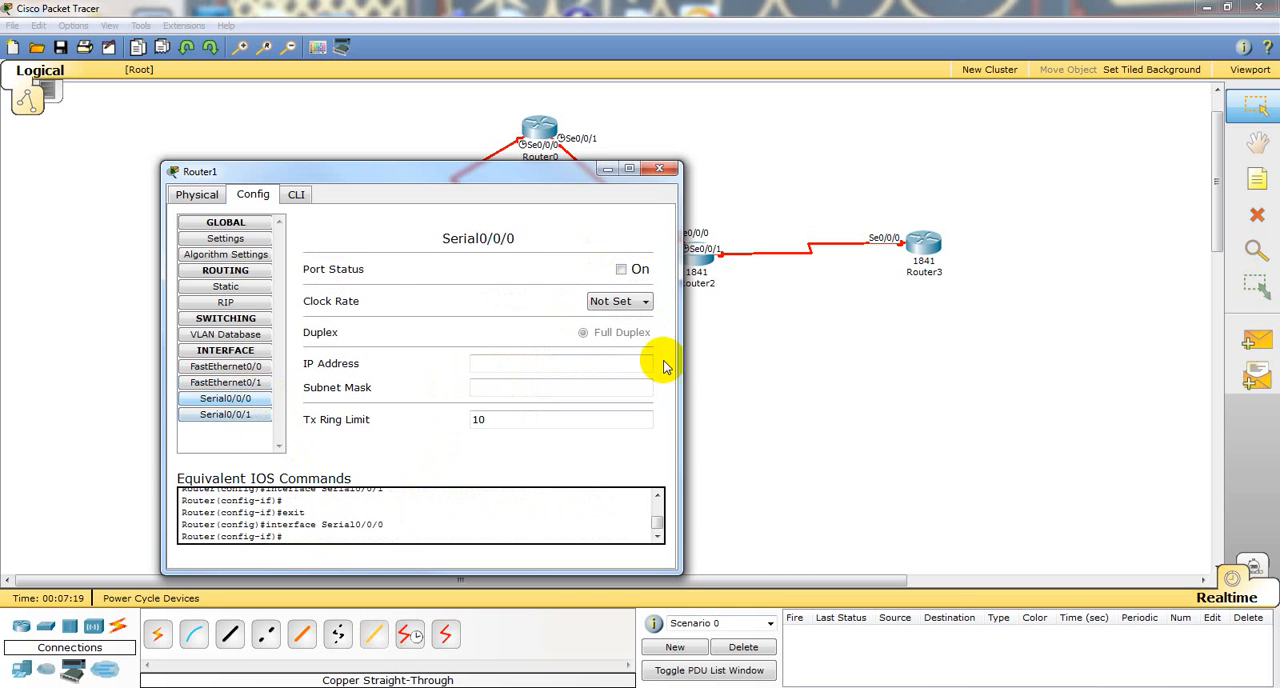
pyautogui.click(645, 302)
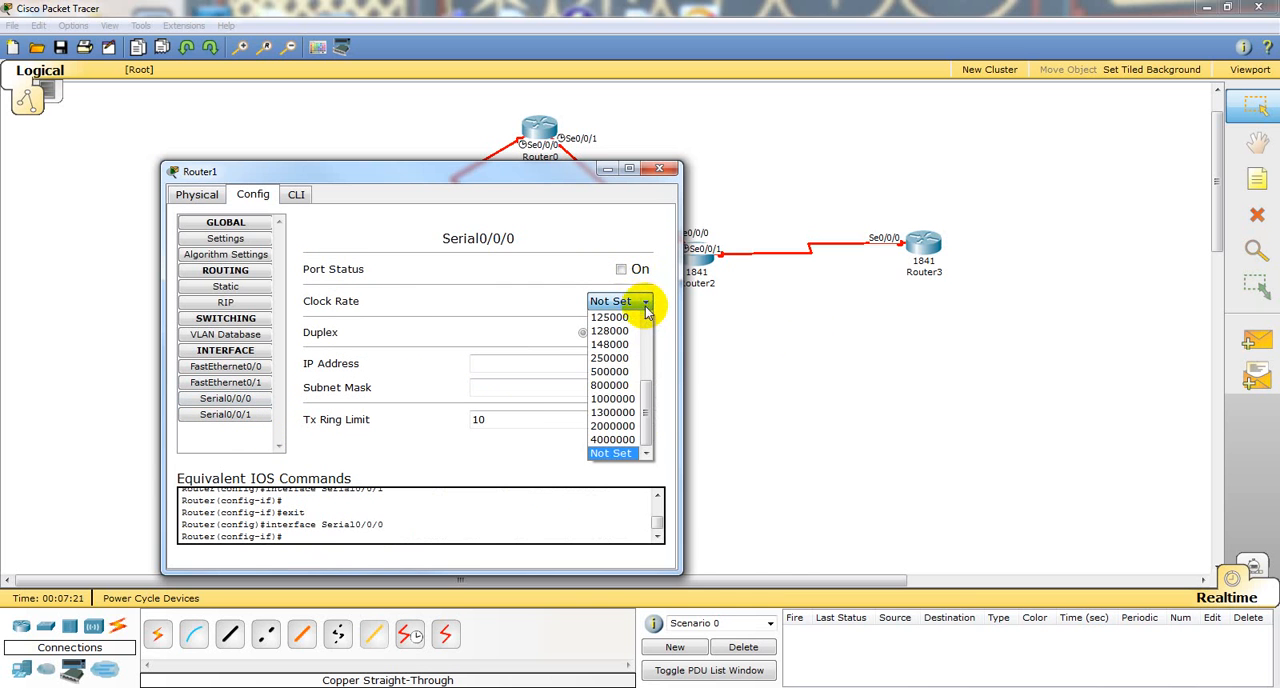
pyautogui.click(434, 306)
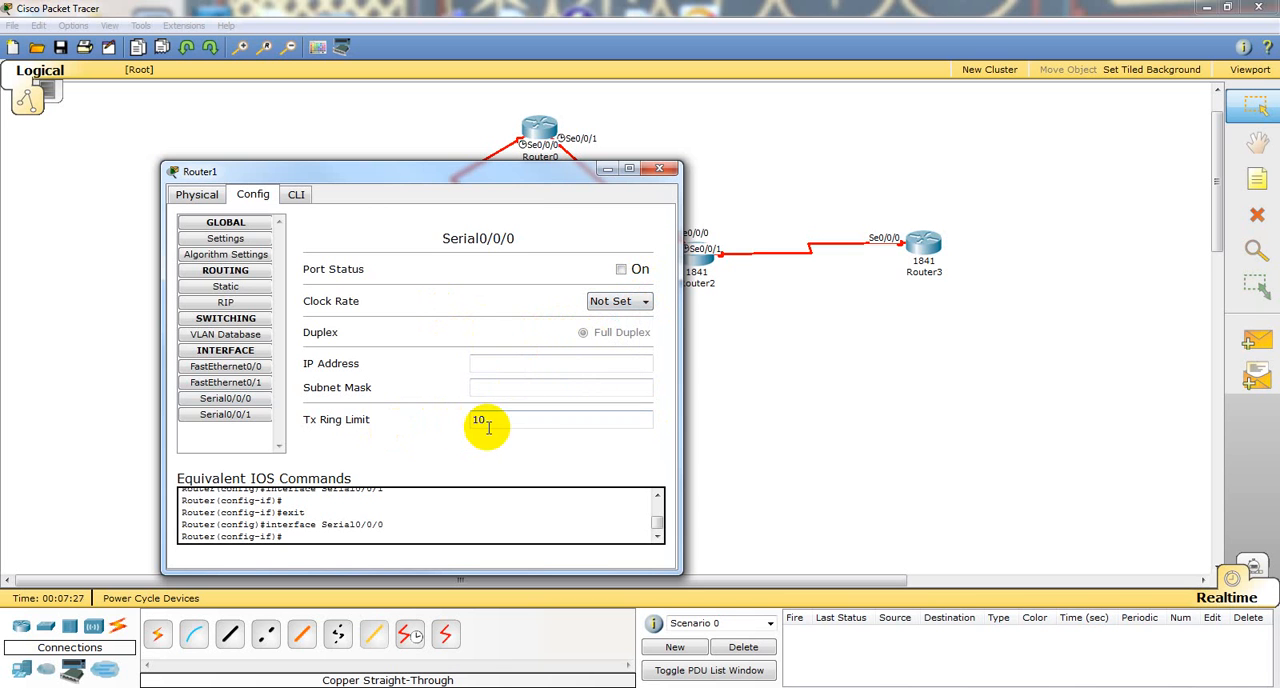
pyautogui.click(622, 269)
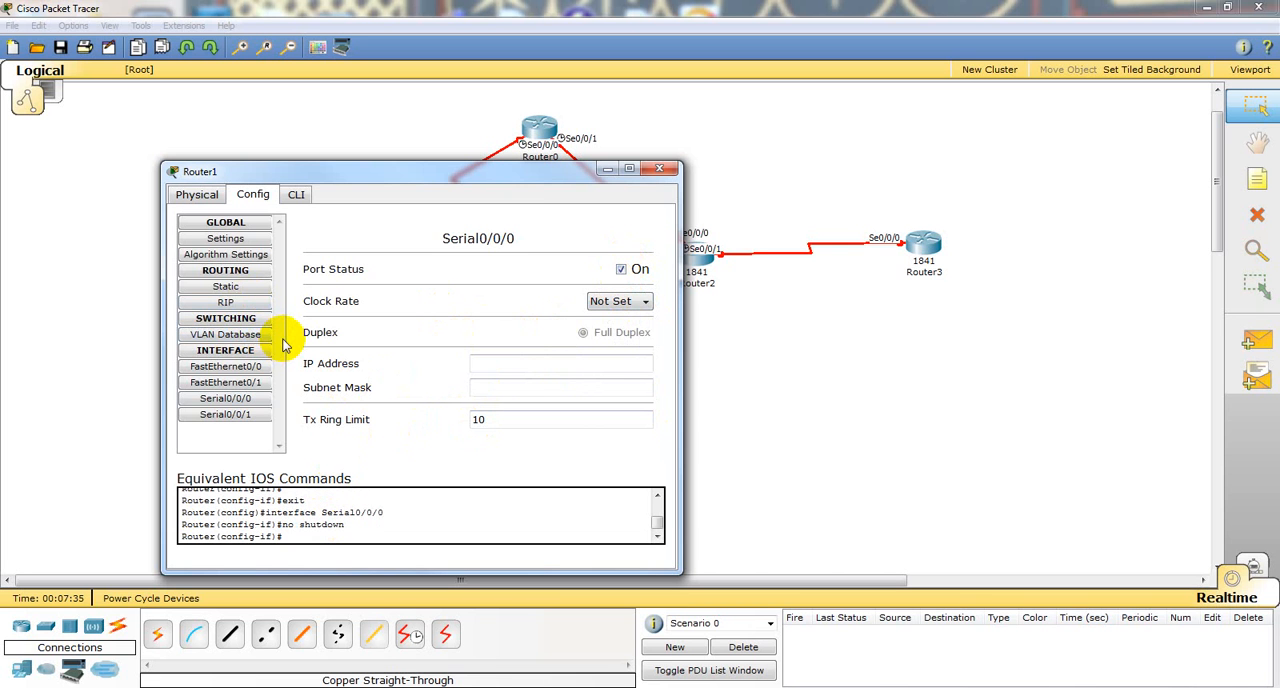
# Step: Add the network 10.1.1.0 to Router1's RIP routing
pyautogui.click(223, 302)
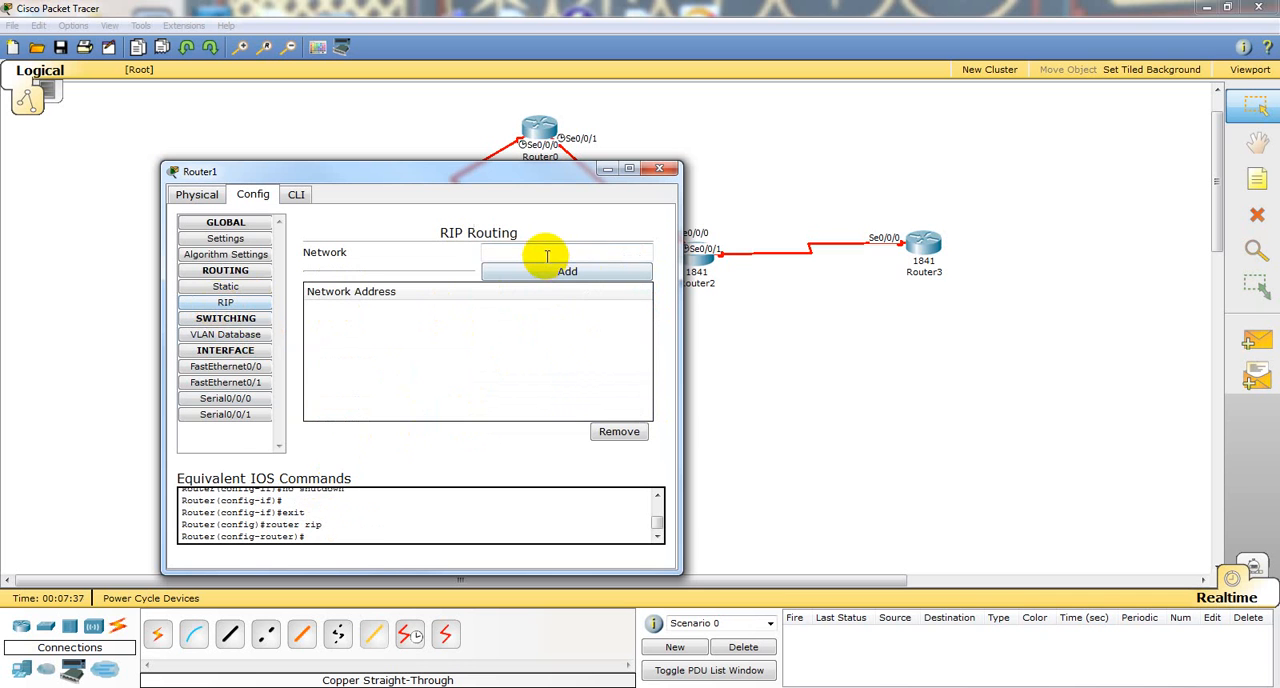
pyautogui.click(629, 244)
pyautogui.write('10.1')
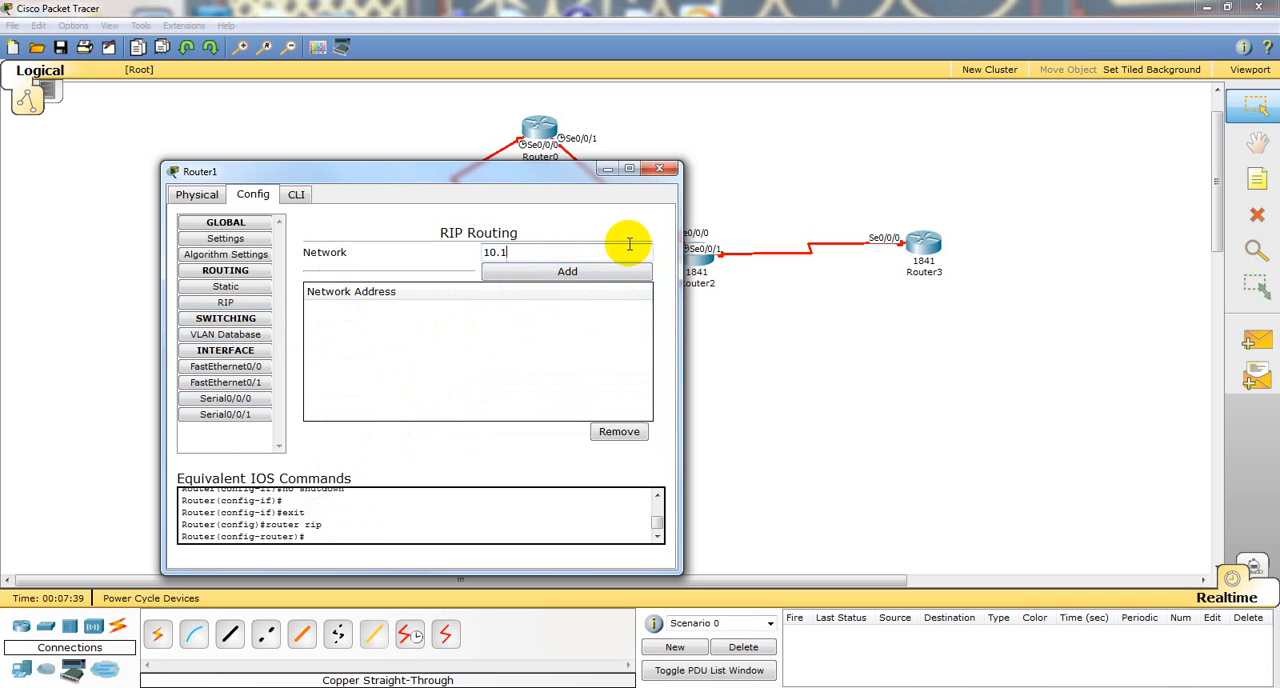
pyautogui.write('.1.0')
pyautogui.click(598, 276)
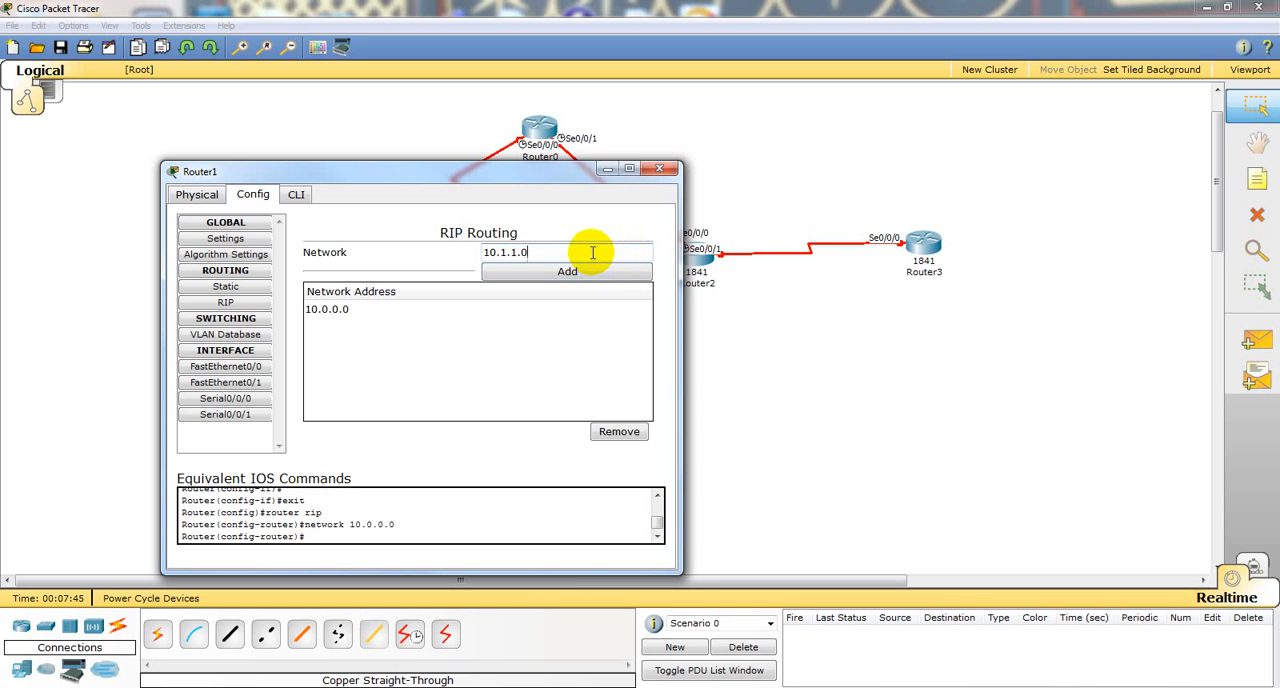
# Step: Try to add a second 10.1 subnet ending in 2.0 to Router1's RIP networks
pyautogui.press('BackSpace')
pyautogui.press('BackSpace')
pyautogui.write('2.0')
pyautogui.click(585, 273)
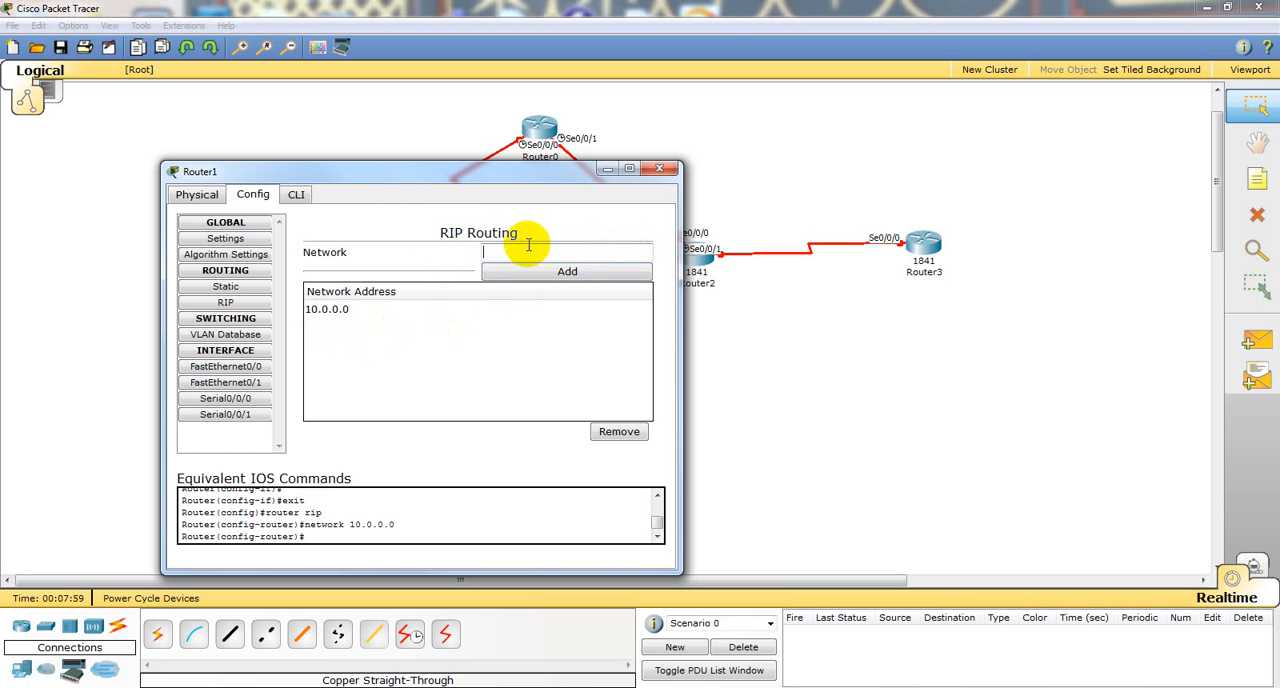
# Step: Add the network 172.16.2.0 to Router1's RIP routing
pyautogui.write('172.16.2.0')
pyautogui.click(560, 273)
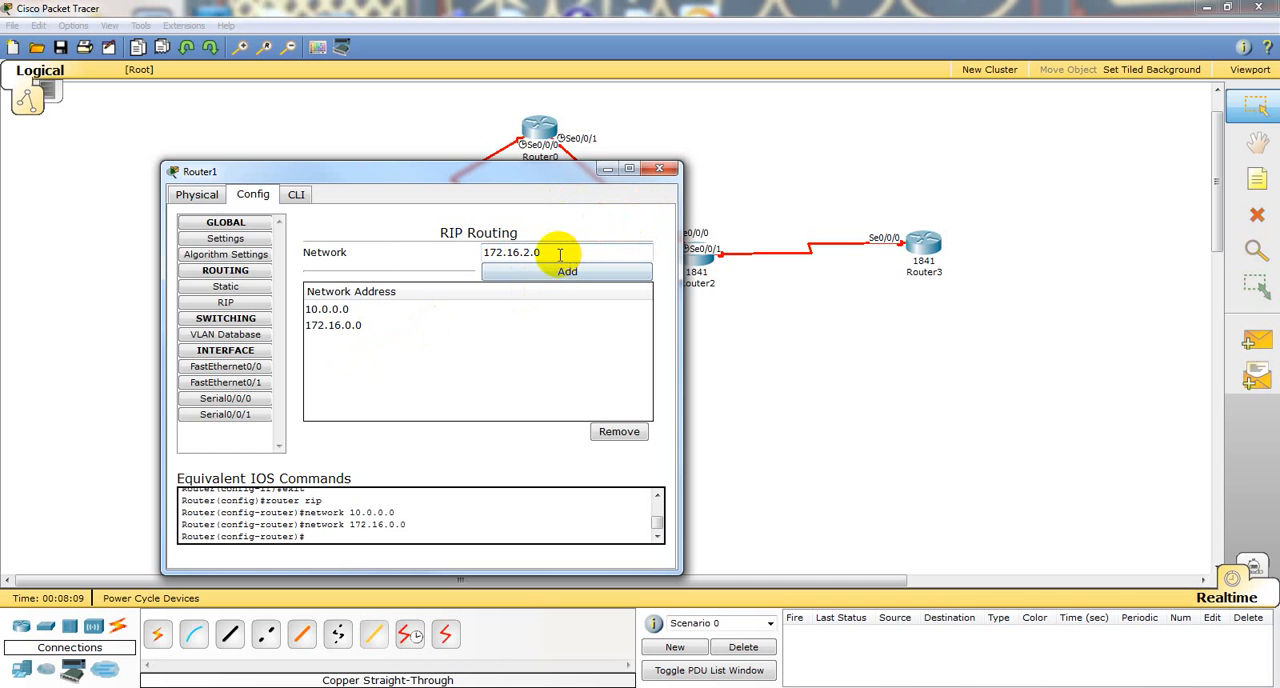
# Step: Add the address 192.168.1.50 as a further network in Router1's RIP routing
pyautogui.moveTo(560, 256); pyautogui.dragTo(400, 257)
pyautogui.write('192.16')
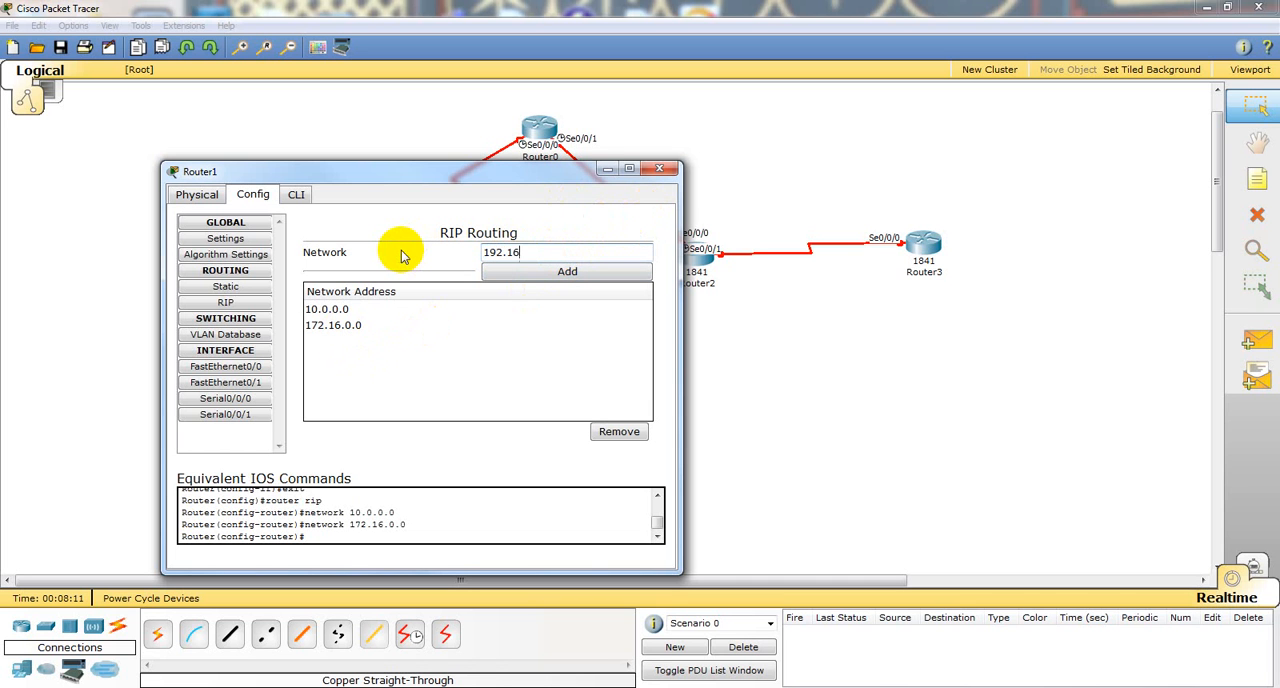
pyautogui.write('8.1.50')
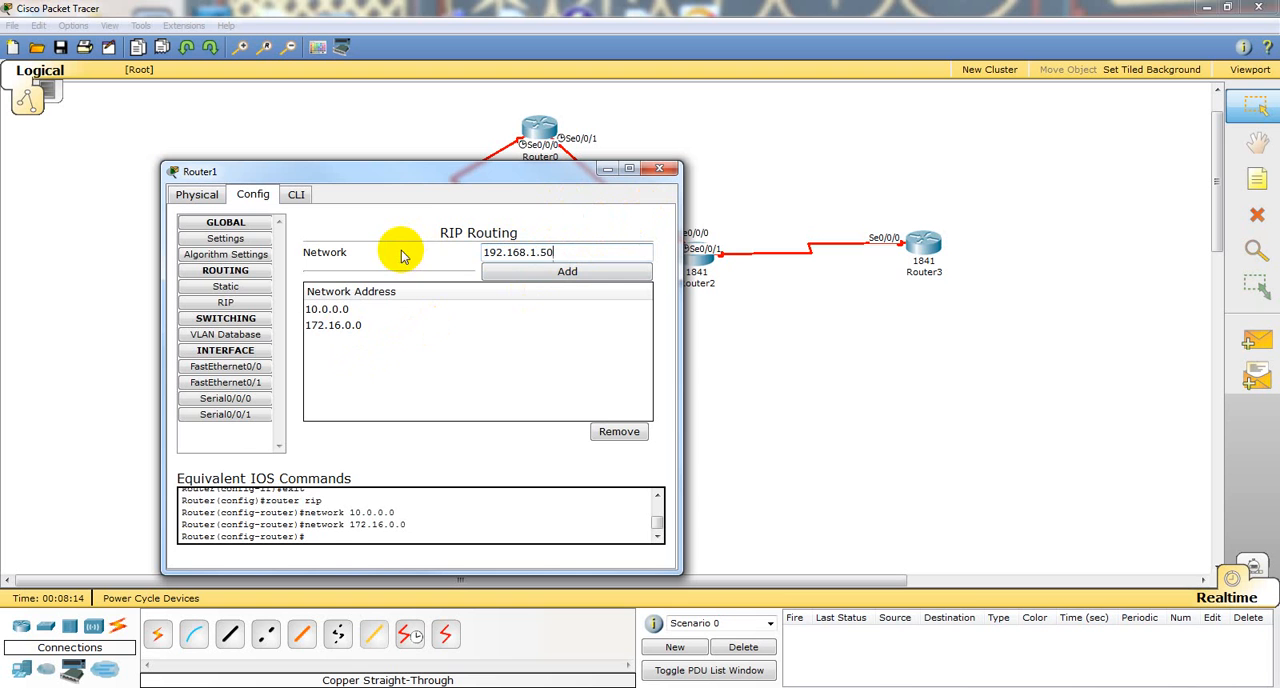
pyautogui.click(514, 271)
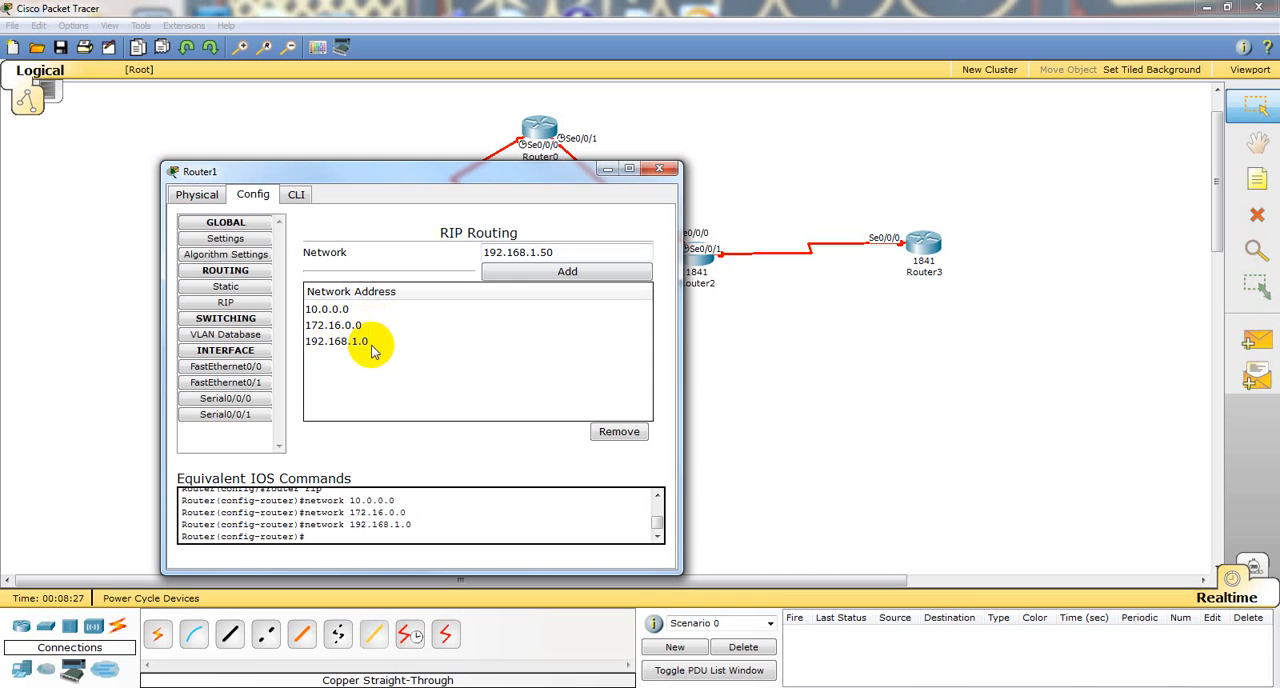
# Step: Add a static route on Router1 to network 192.168.1.0 with mask 255.255.255.252 and next hop 10.1.1.1
pyautogui.click(201, 290)
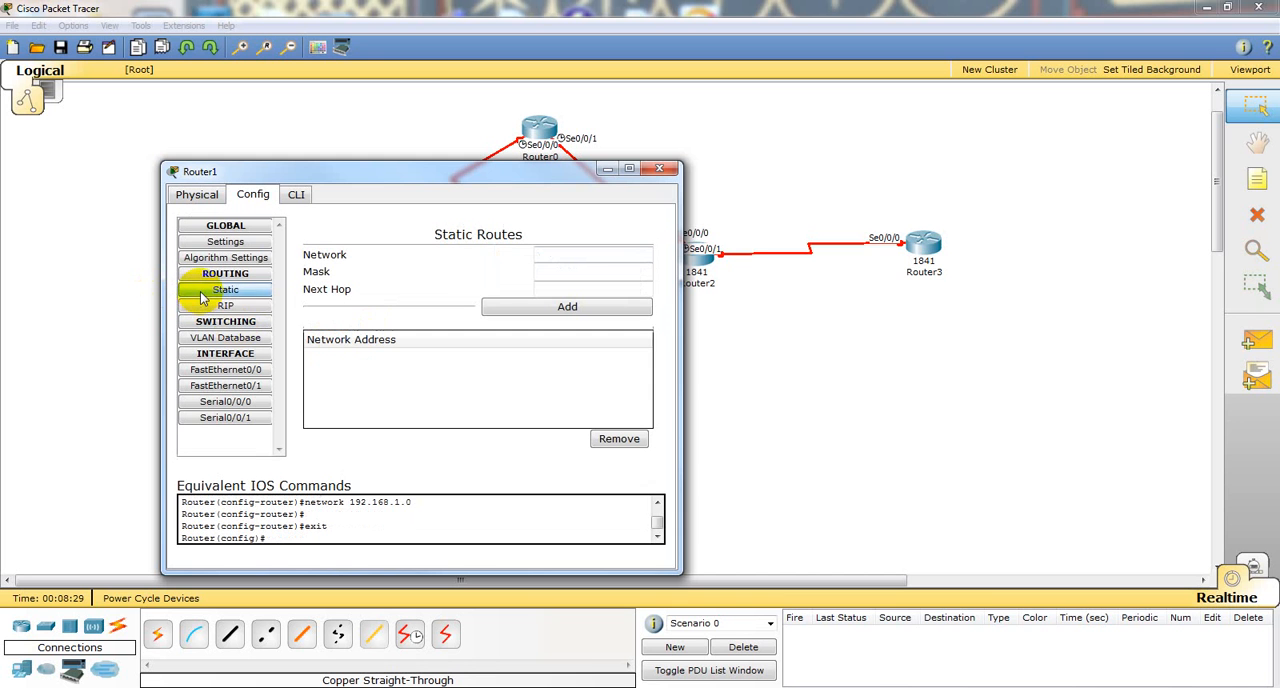
pyautogui.click(567, 259)
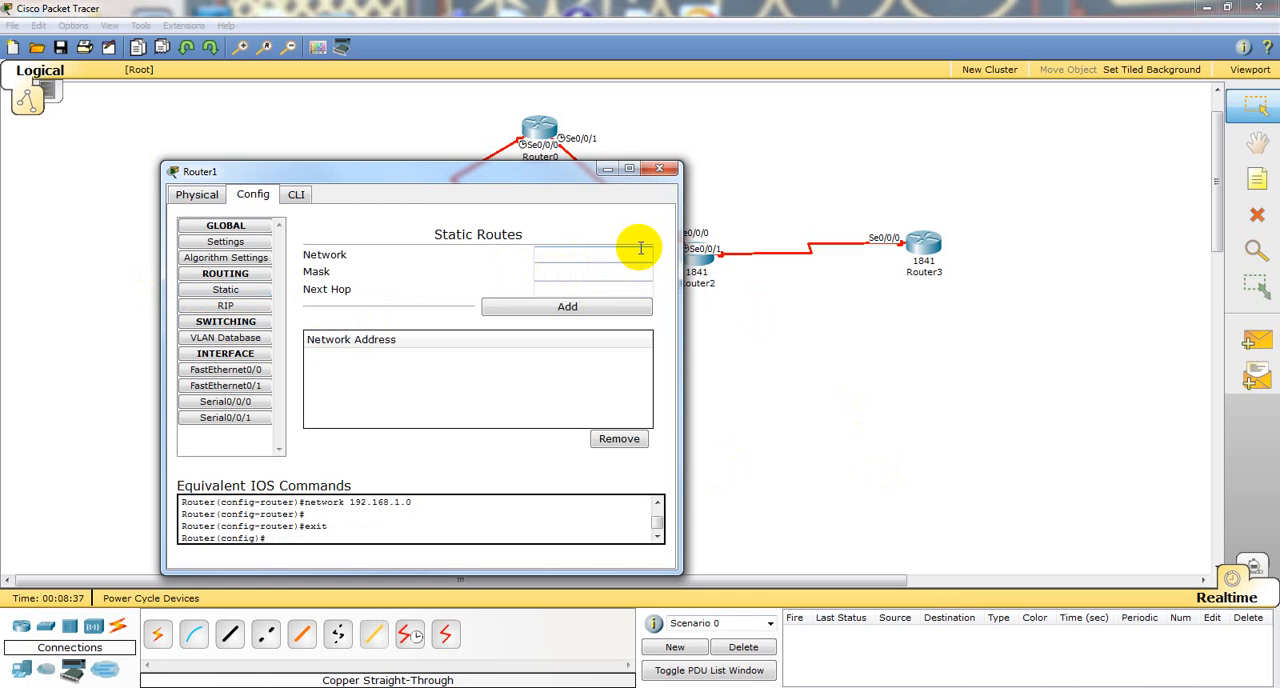
pyautogui.write('192.168.1.0')
pyautogui.click(614, 268)
pyautogui.write('2')
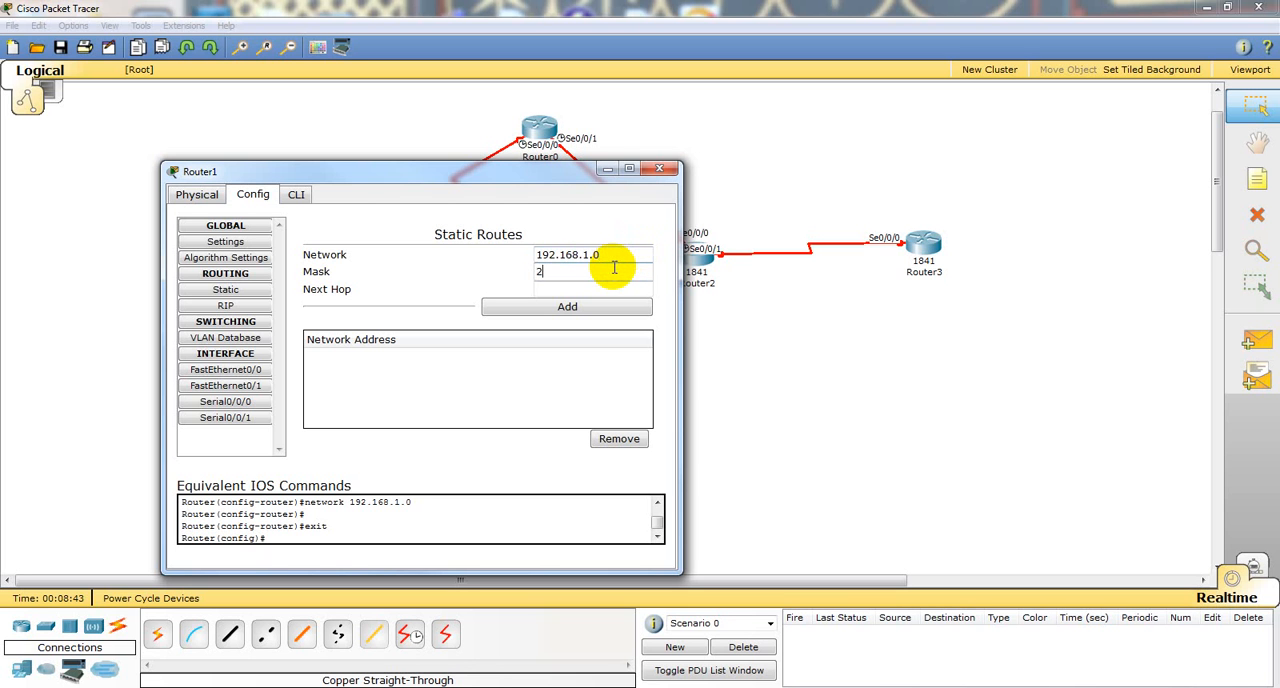
pyautogui.write('55.255.255.252')
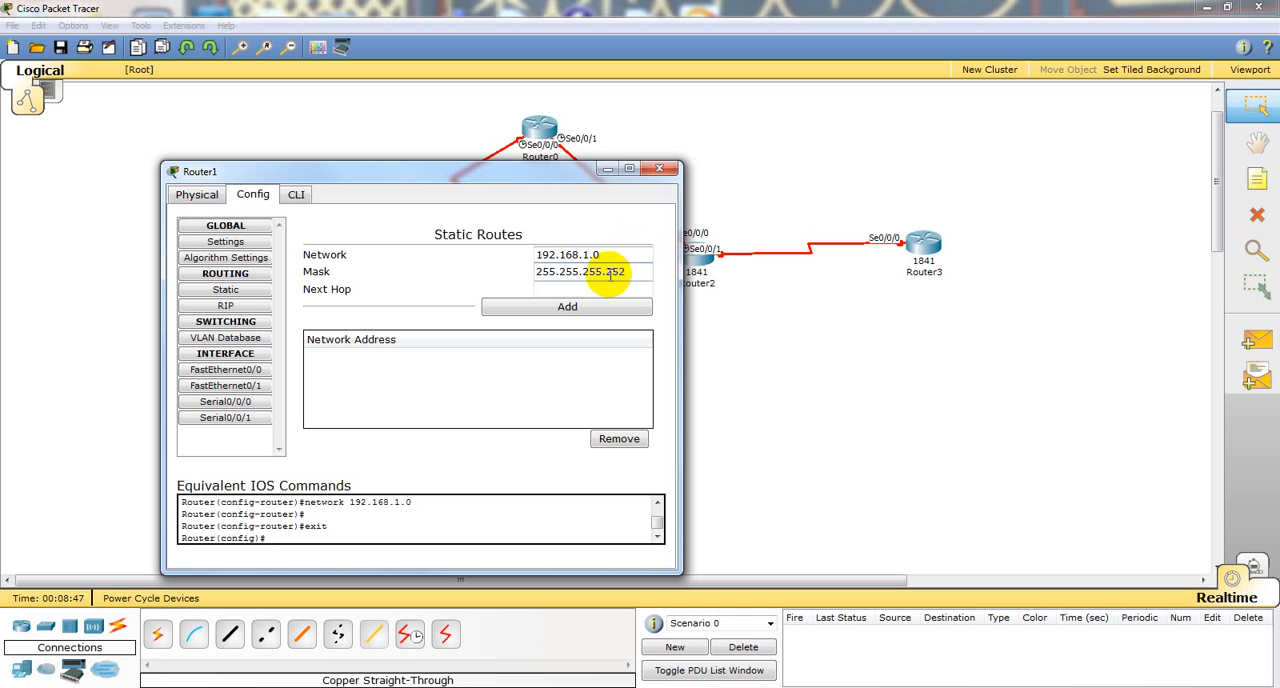
pyautogui.click(606, 284)
pyautogui.write('10.1.1.')
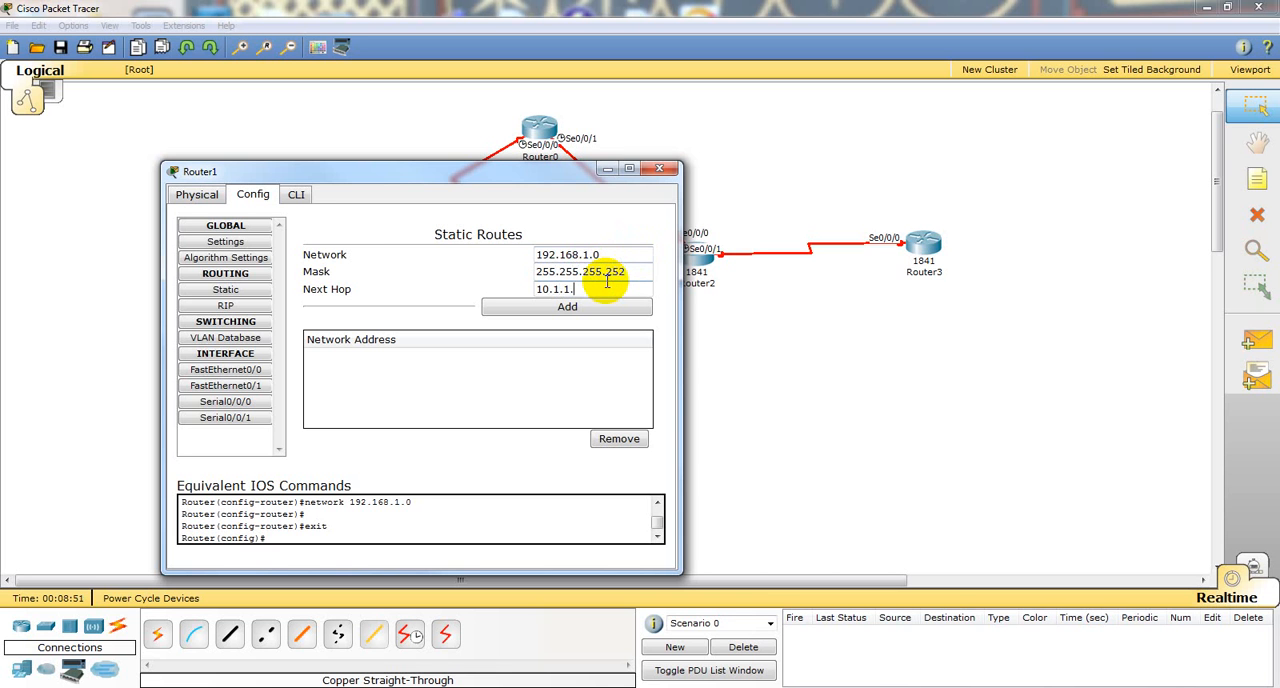
pyautogui.write('1')
pyautogui.click(597, 307)
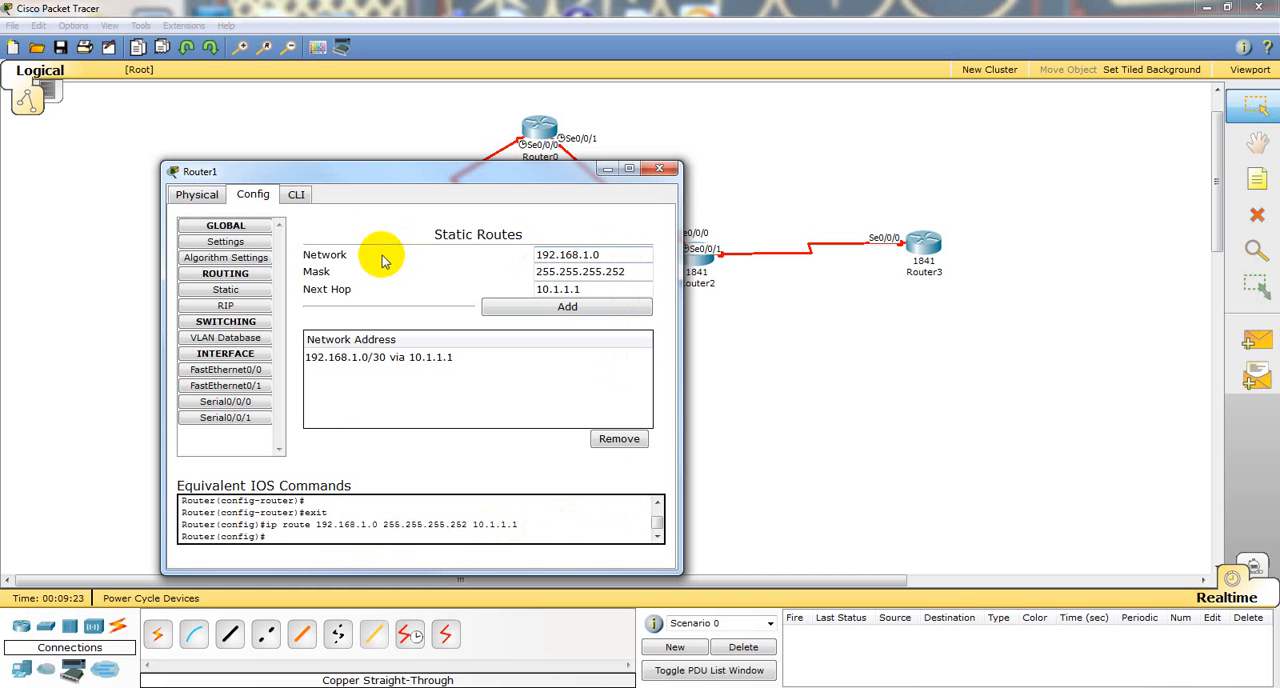
# Step: Exit configuration mode in Router1's command line and display the brief IP interface summary
pyautogui.click(297, 194)
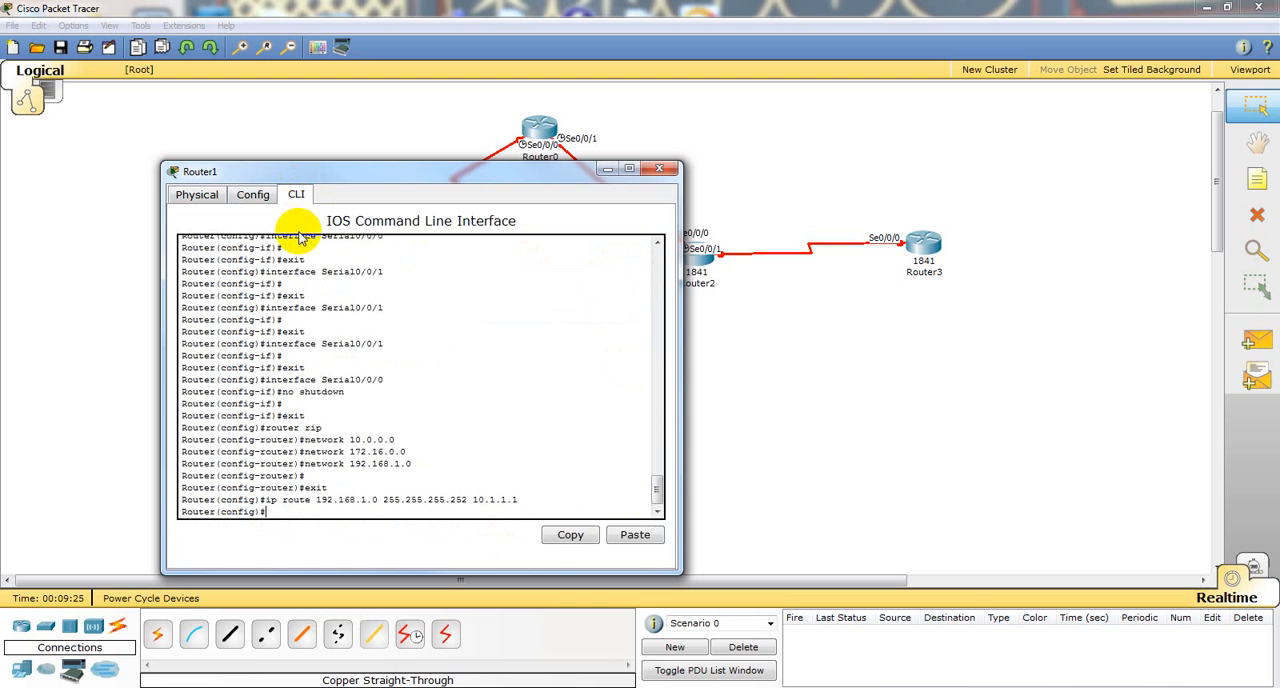
pyautogui.write('e')
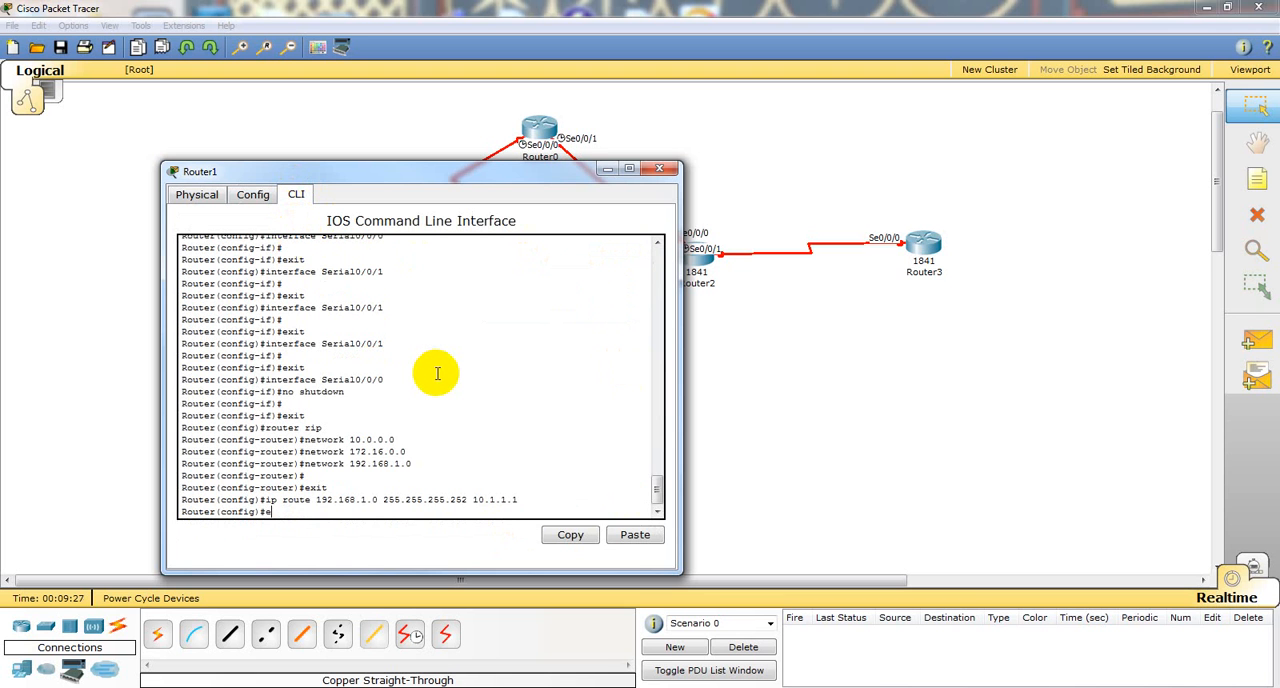
pyautogui.write('nd')
pyautogui.press('Return')
pyautogui.press('Return')
pyautogui.press('Return')
pyautogui.press('Return')
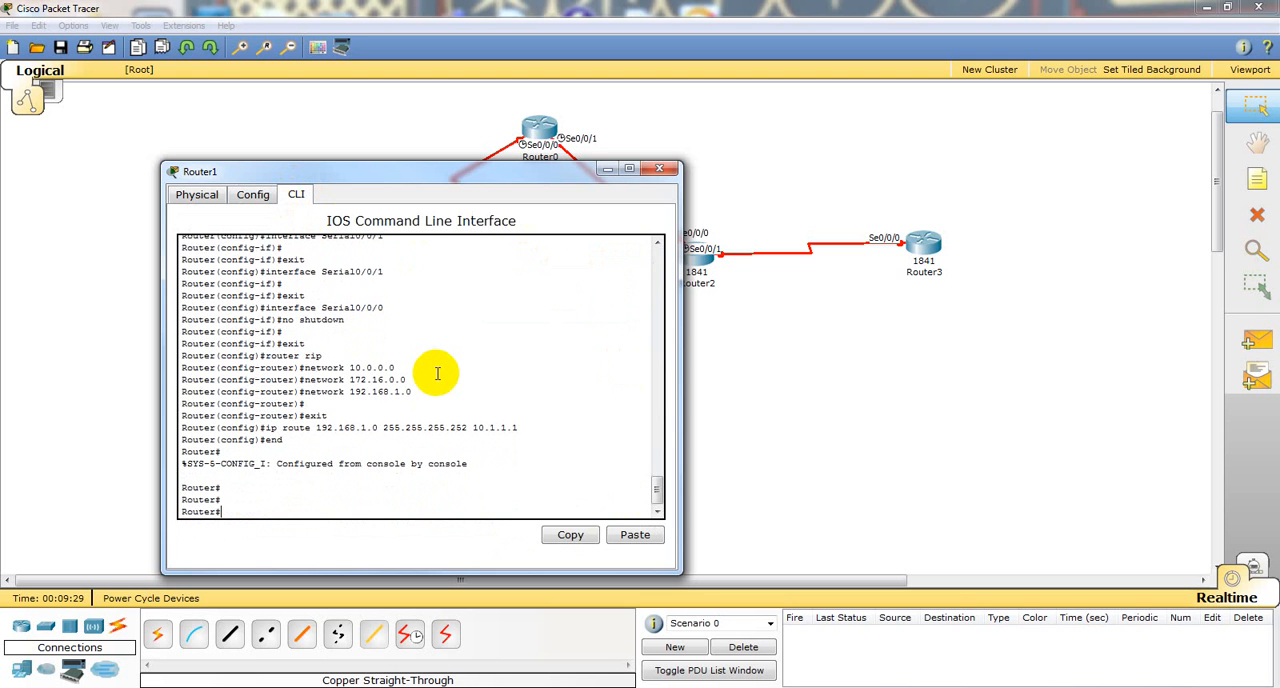
pyautogui.write('sho ip int br')
pyautogui.press('Return')
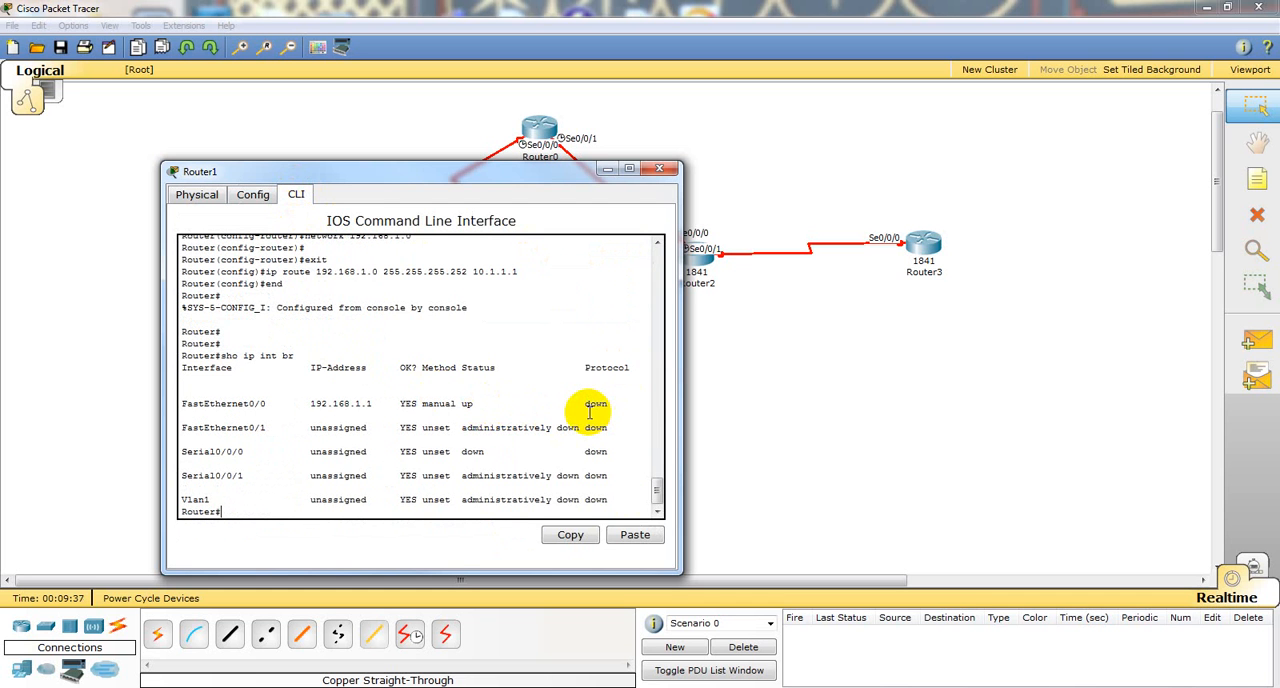
# Step: Enable interface f0/0 on Router1 with the no shut command in configuration mode
pyautogui.moveTo(457, 172); pyautogui.dragTo(935, 150)
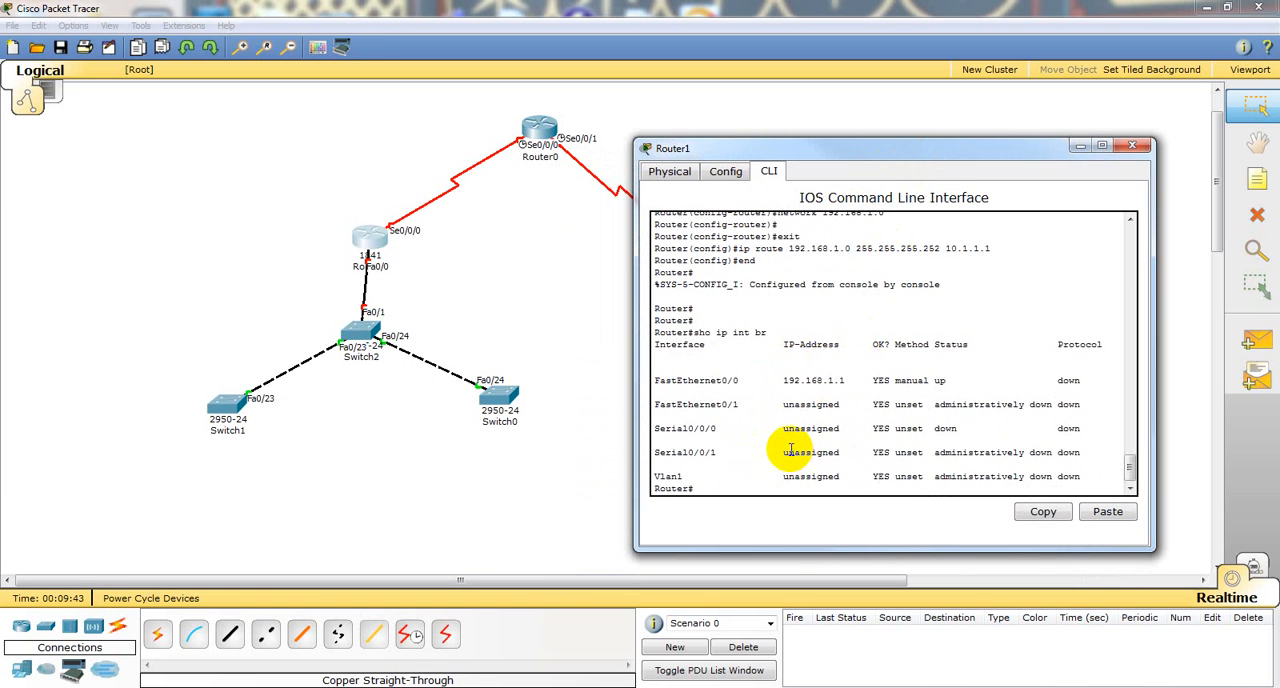
pyautogui.write('conf t')
pyautogui.press('Return')
pyautogui.write('int')
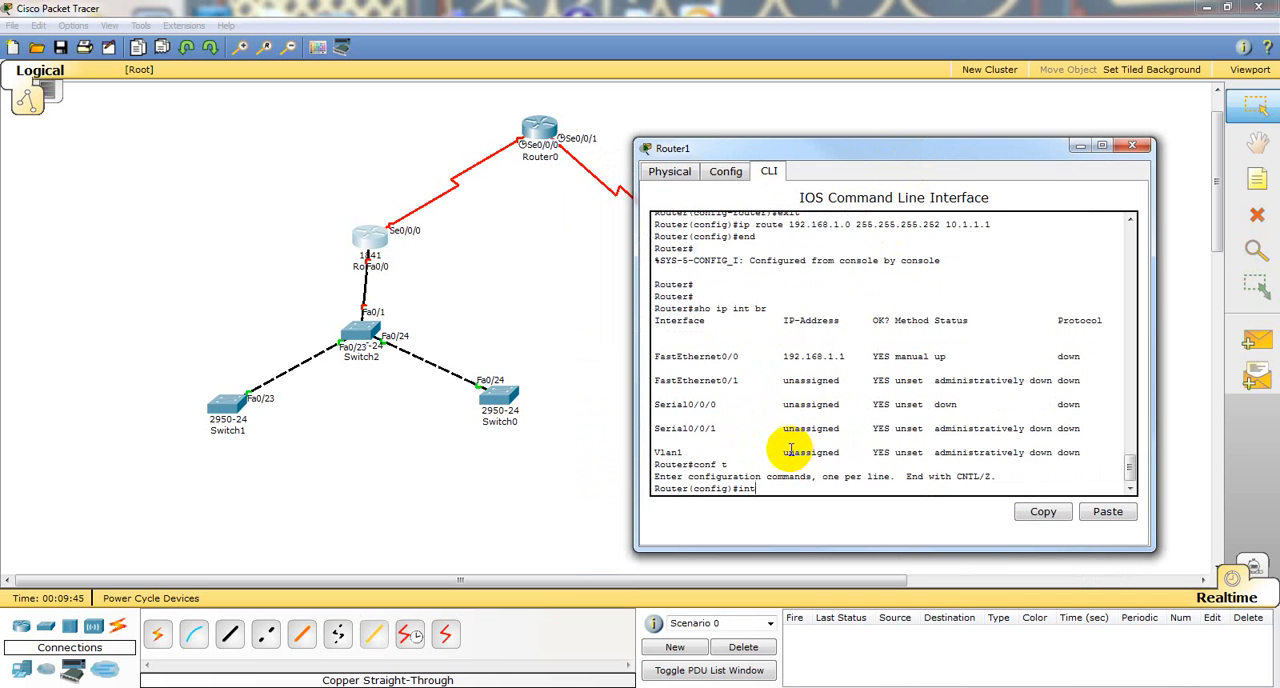
pyautogui.write(' f0/0')
pyautogui.press('Return')
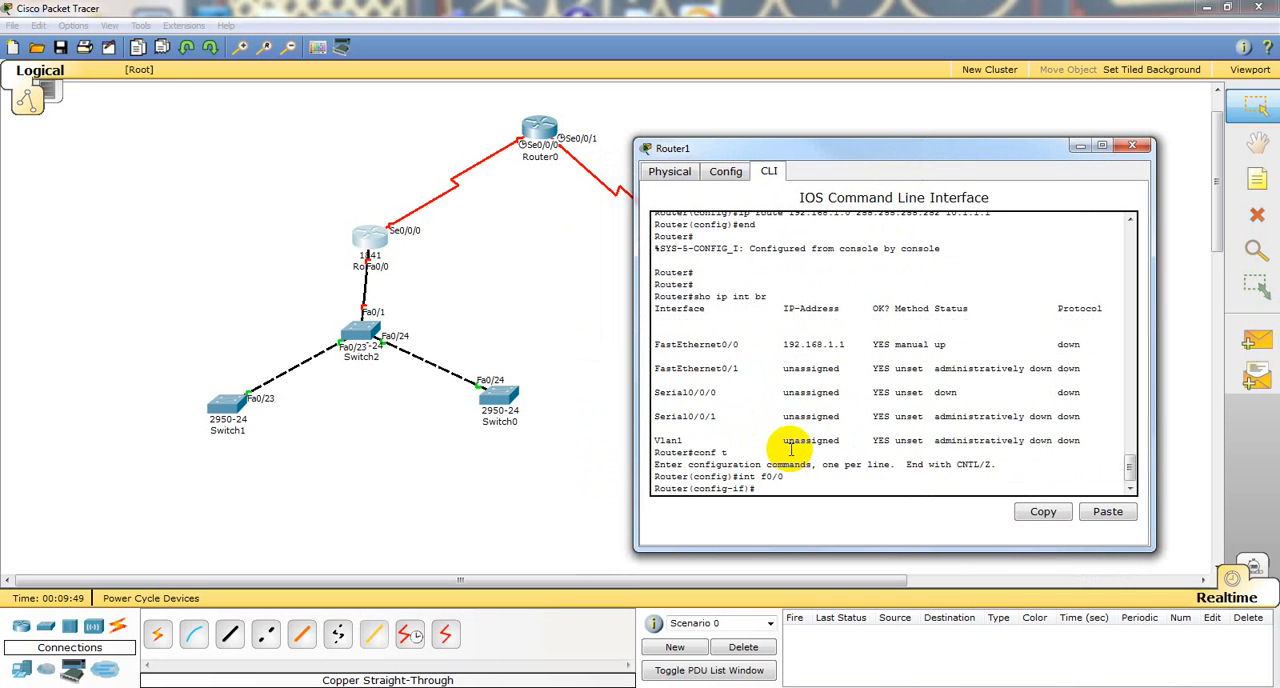
pyautogui.write('no shut')
pyautogui.press('Return')
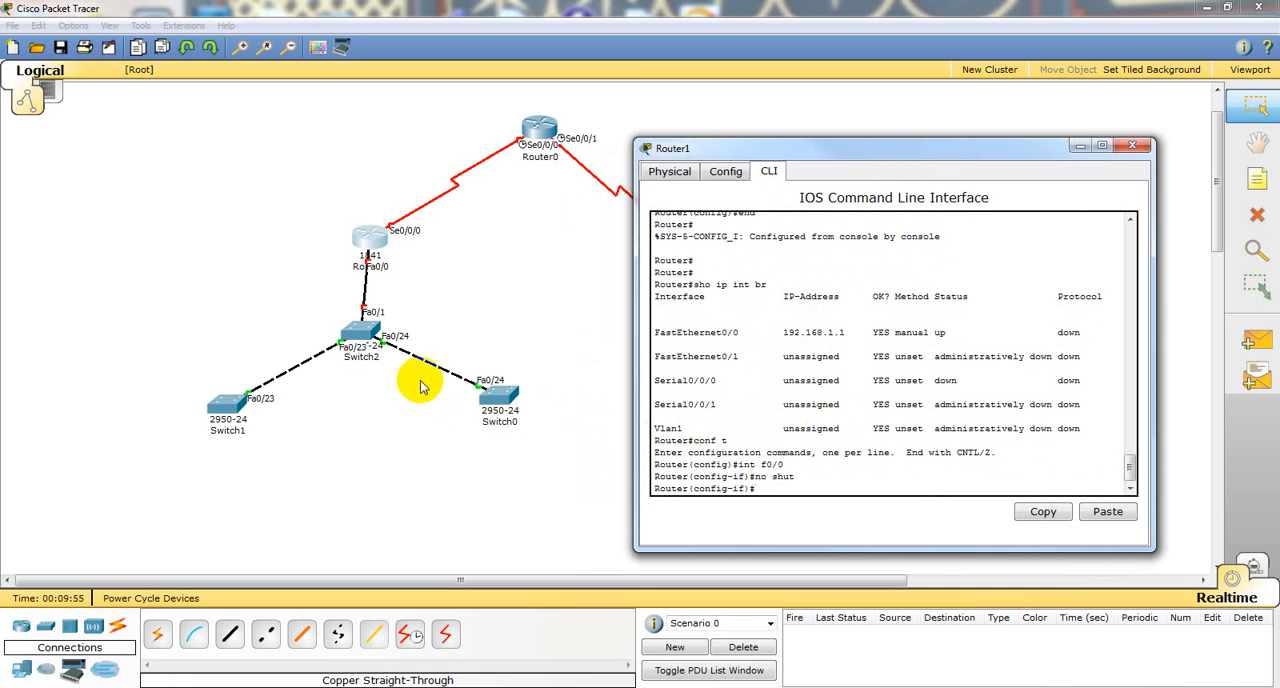
# Step: Open Switch2's command line and enter privileged mode
pyautogui.click(365, 360)
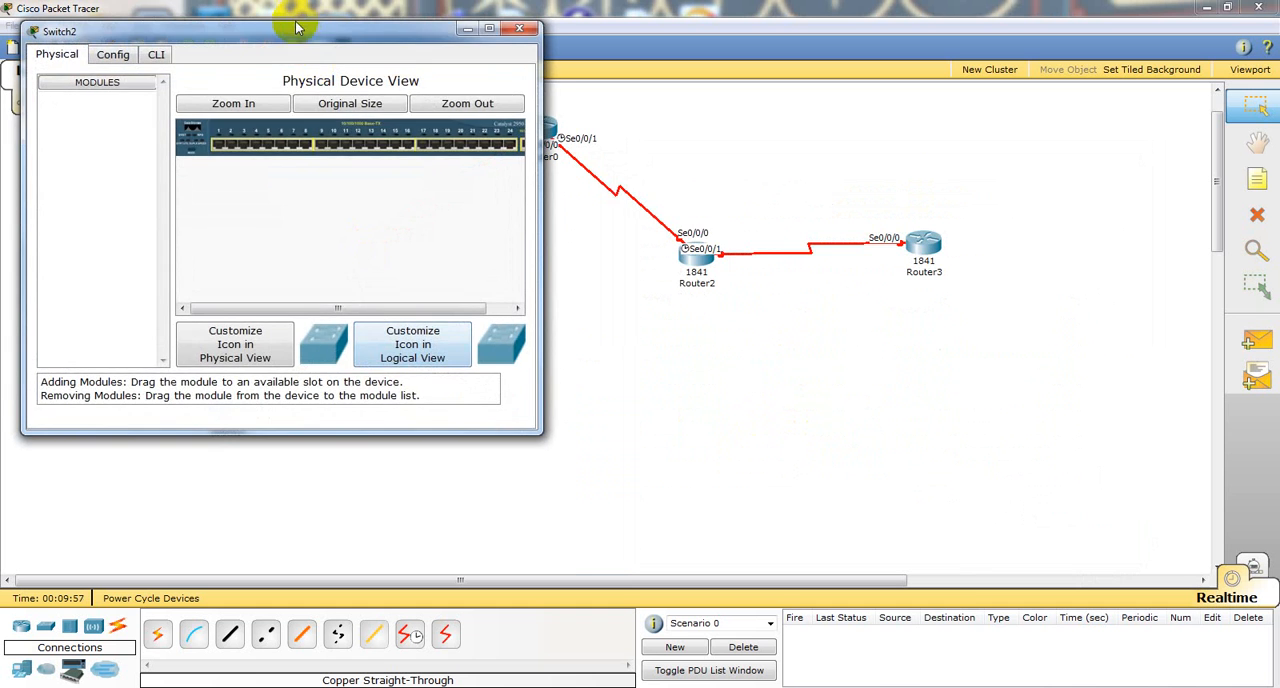
pyautogui.moveTo(296, 32); pyautogui.dragTo(324, 46)
pyautogui.moveTo(433, 46); pyautogui.dragTo(952, 126)
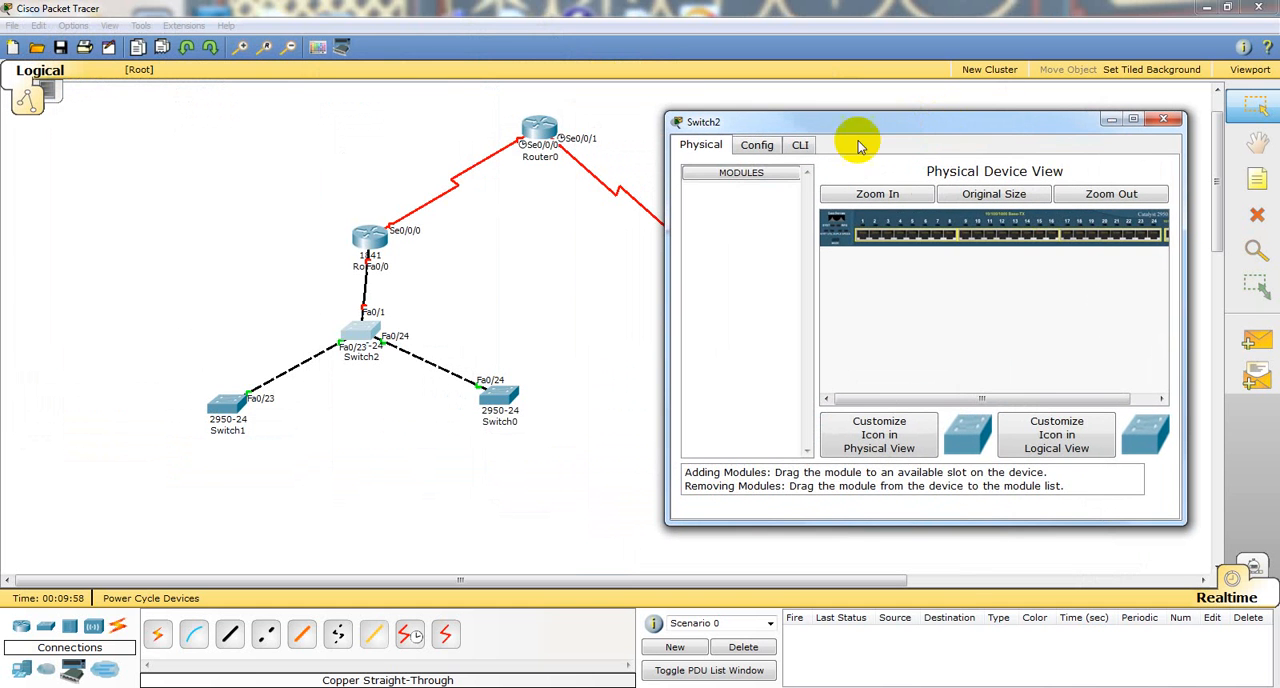
pyautogui.click(800, 146)
pyautogui.press('Return')
pyautogui.press('Return')
pyautogui.write('e')
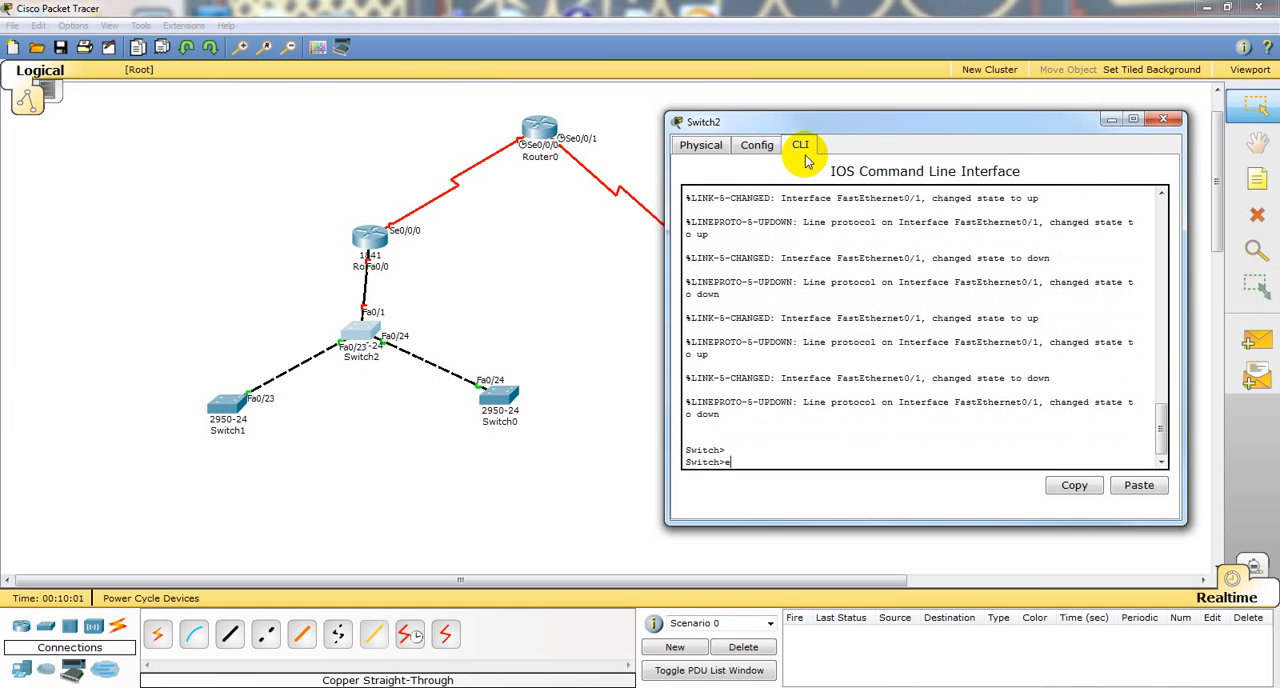
pyautogui.write('n')
pyautogui.press('Return')
# Step: Display the brief IP interface summary of Switch2 and quit the listing
pyautogui.write('sho p')
pyautogui.press('BackSpace')
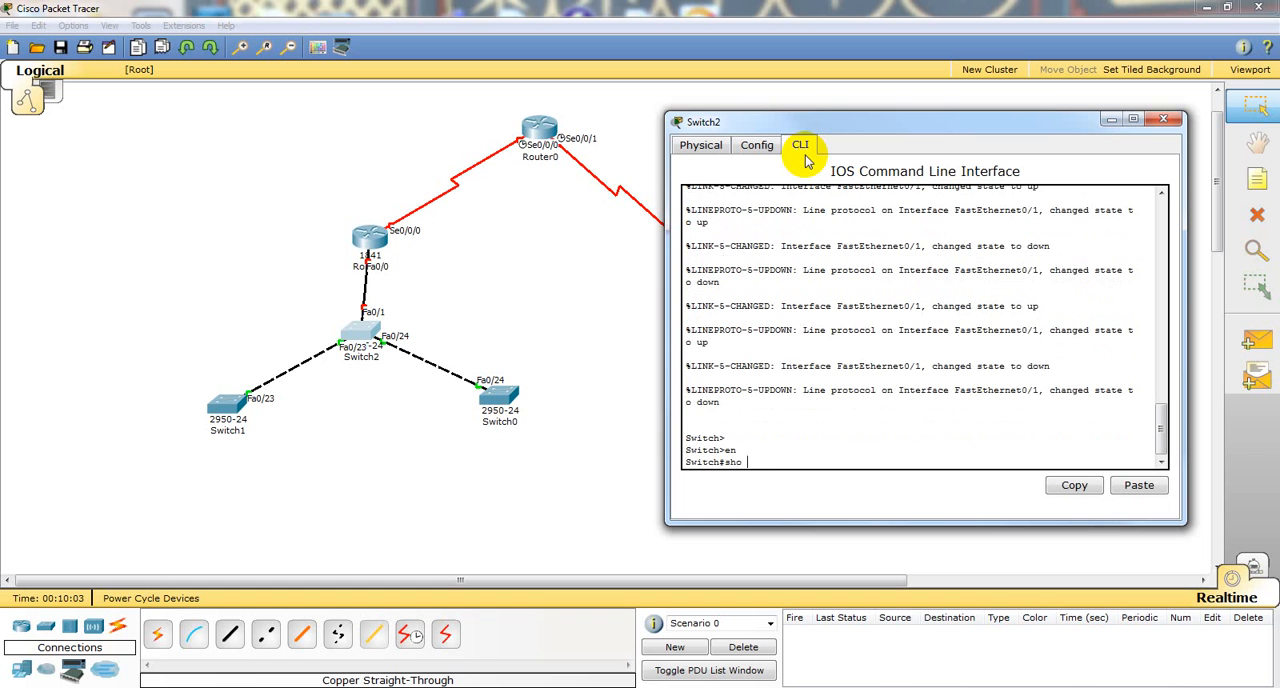
pyautogui.write('ip int br')
pyautogui.press('Return')
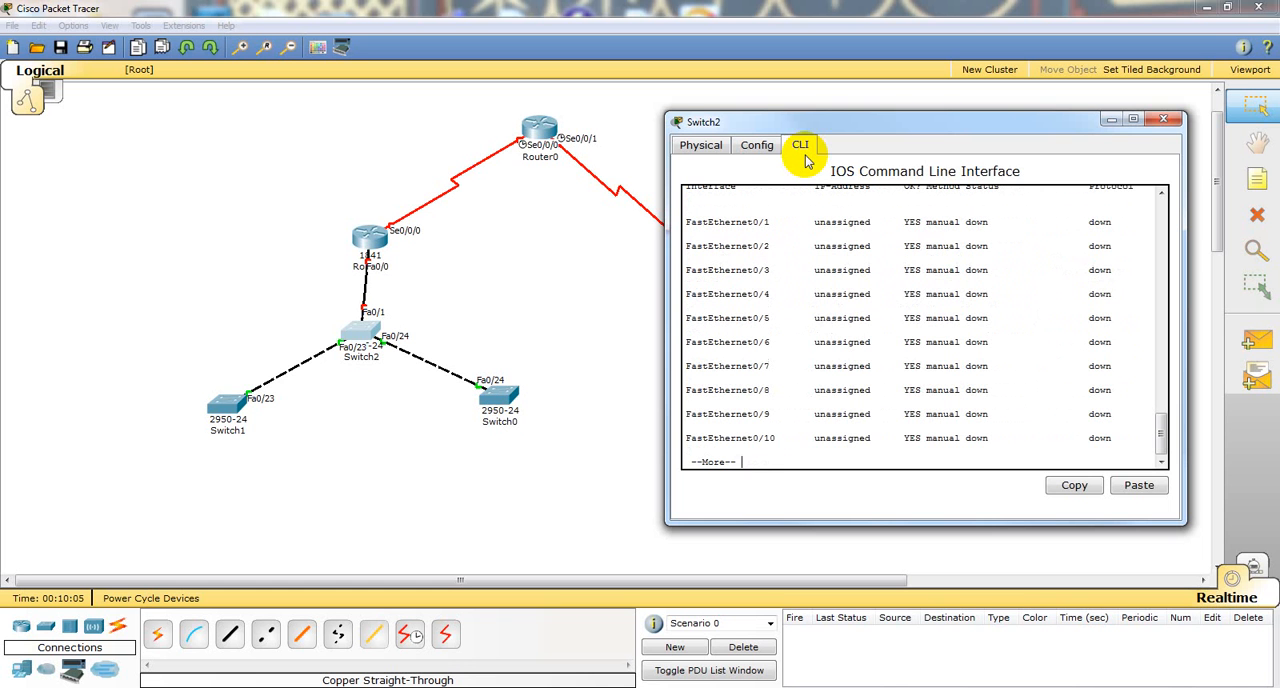
pyautogui.press('q')
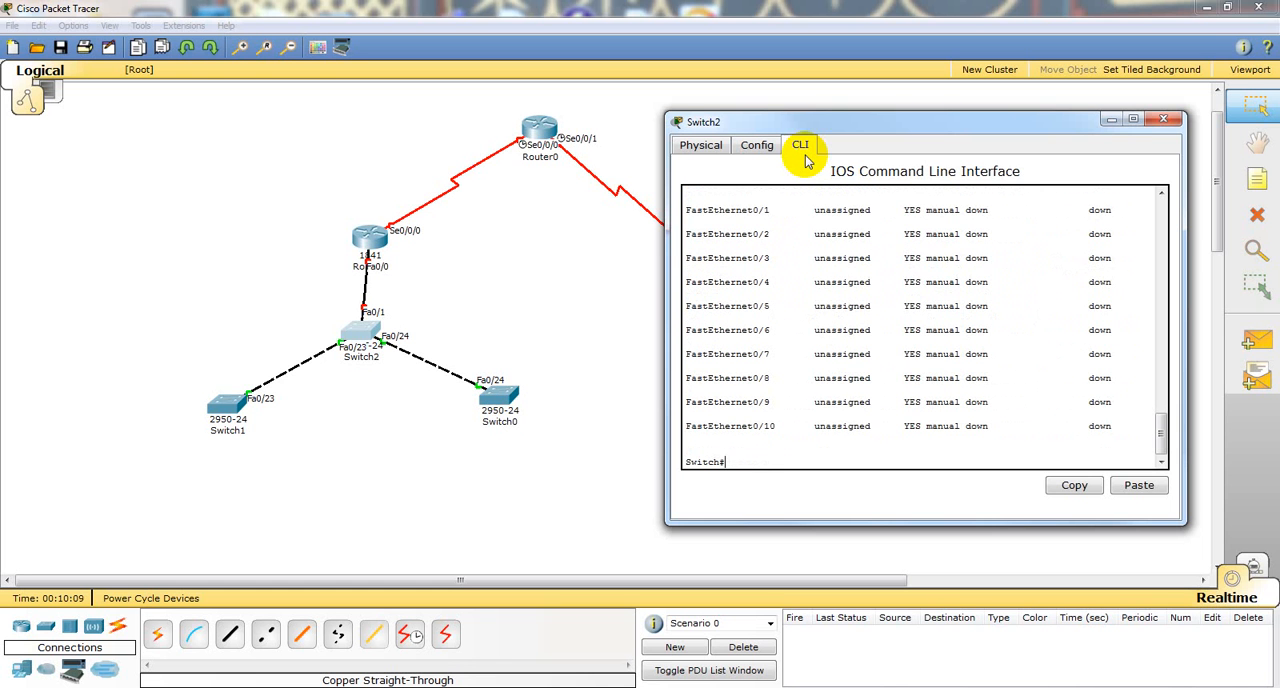
# Step: Set Switch2's interface f0/1 to switchport mode trunk from the terminal, and end the configuration
pyautogui.write('conf')
pyautogui.press('Return')
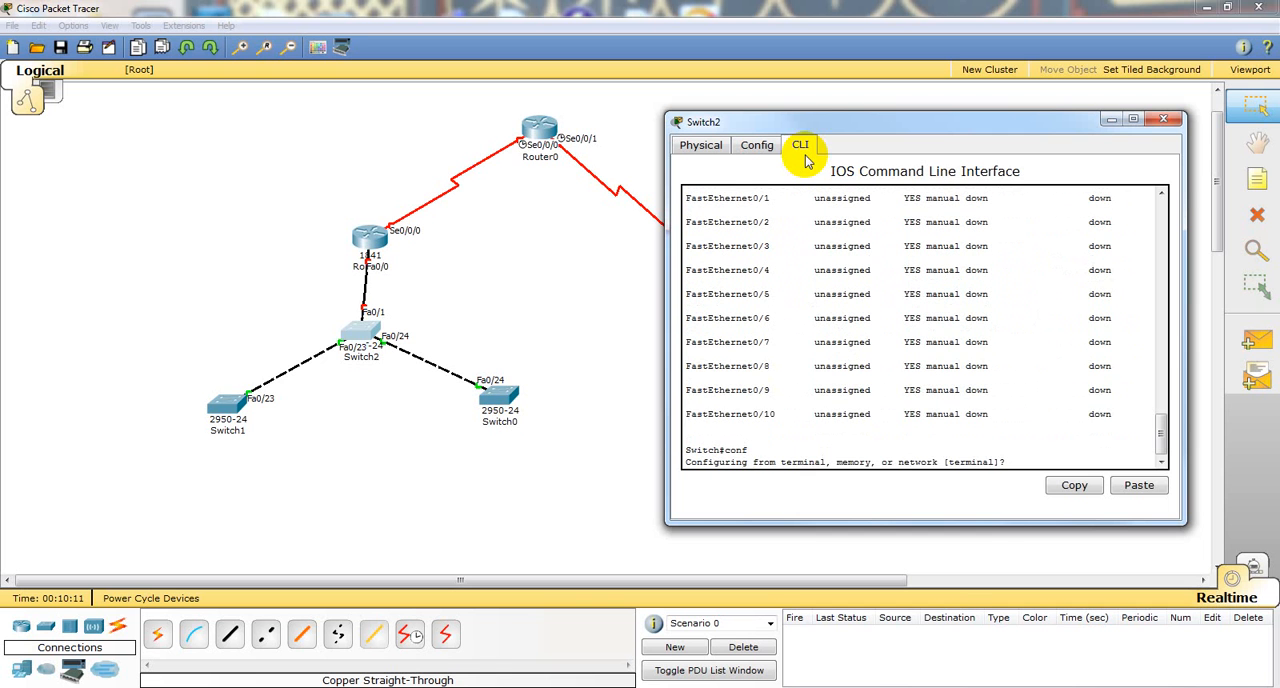
pyautogui.write('t')
pyautogui.press('Return')
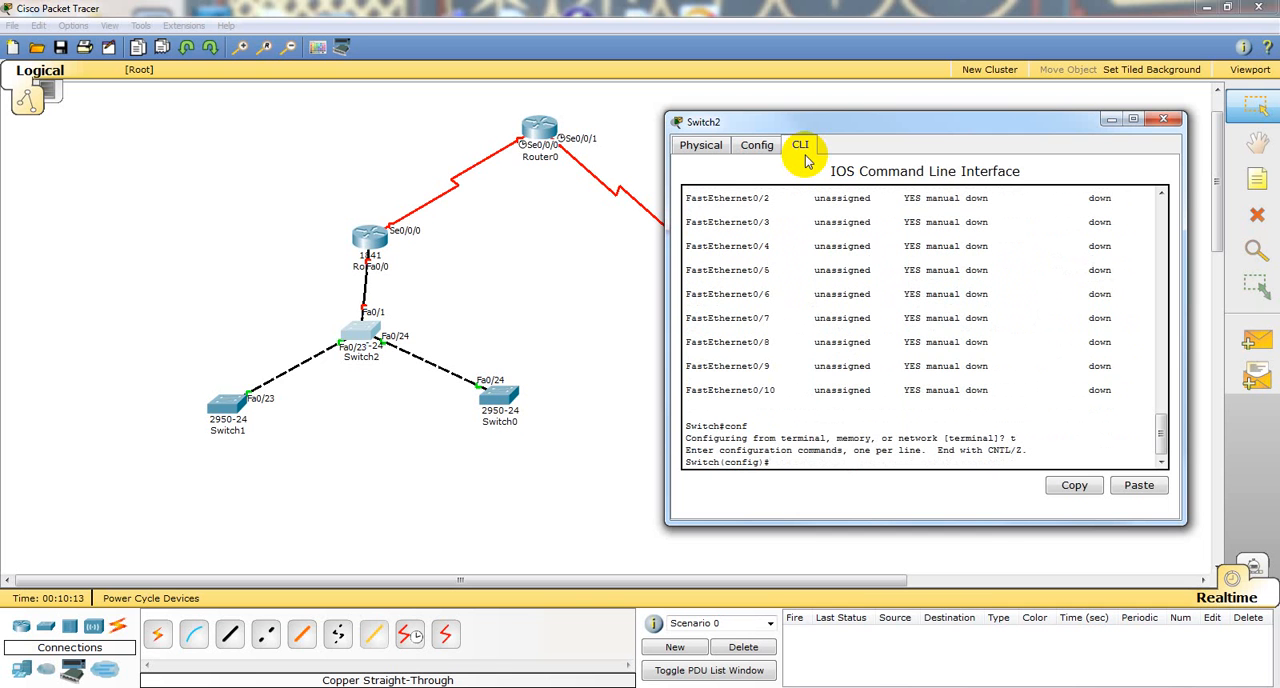
pyautogui.write('int f0/1')
pyautogui.press('Return')
pyautogui.write('sw')
pyautogui.press('Tab')
pyautogui.write('m')
pyautogui.press('Tab')
pyautogui.write('tr')
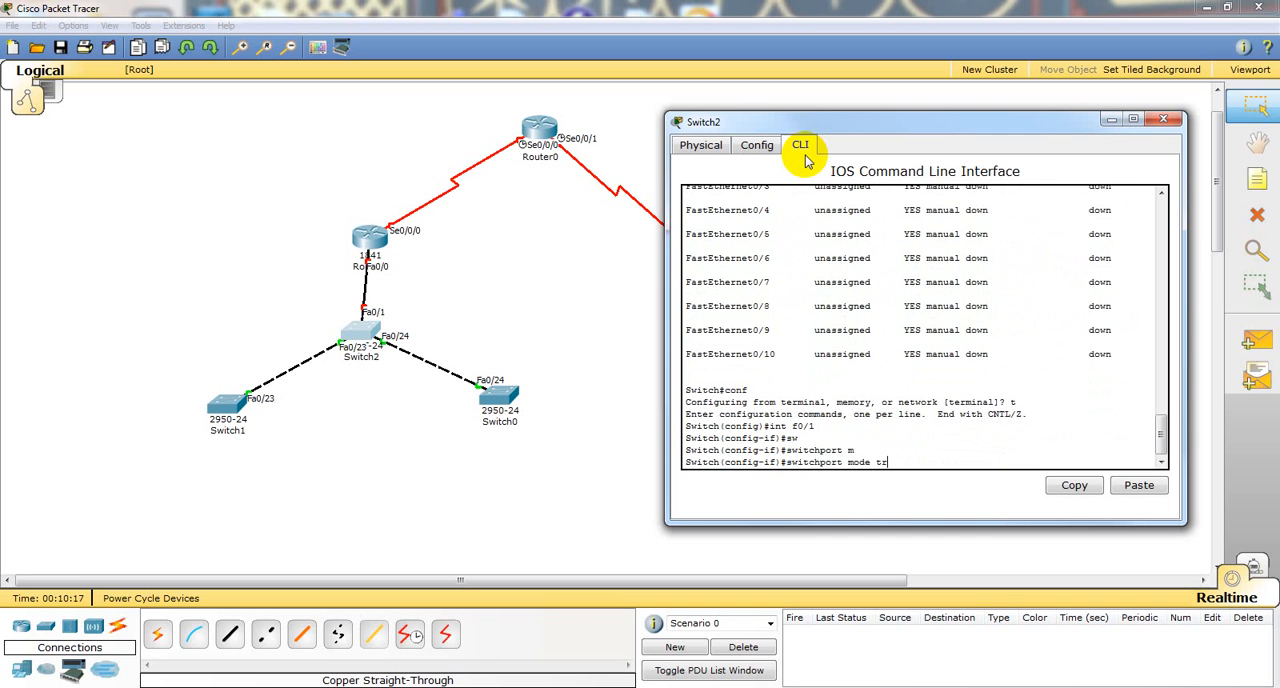
pyautogui.press('Tab')
pyautogui.press('Return')
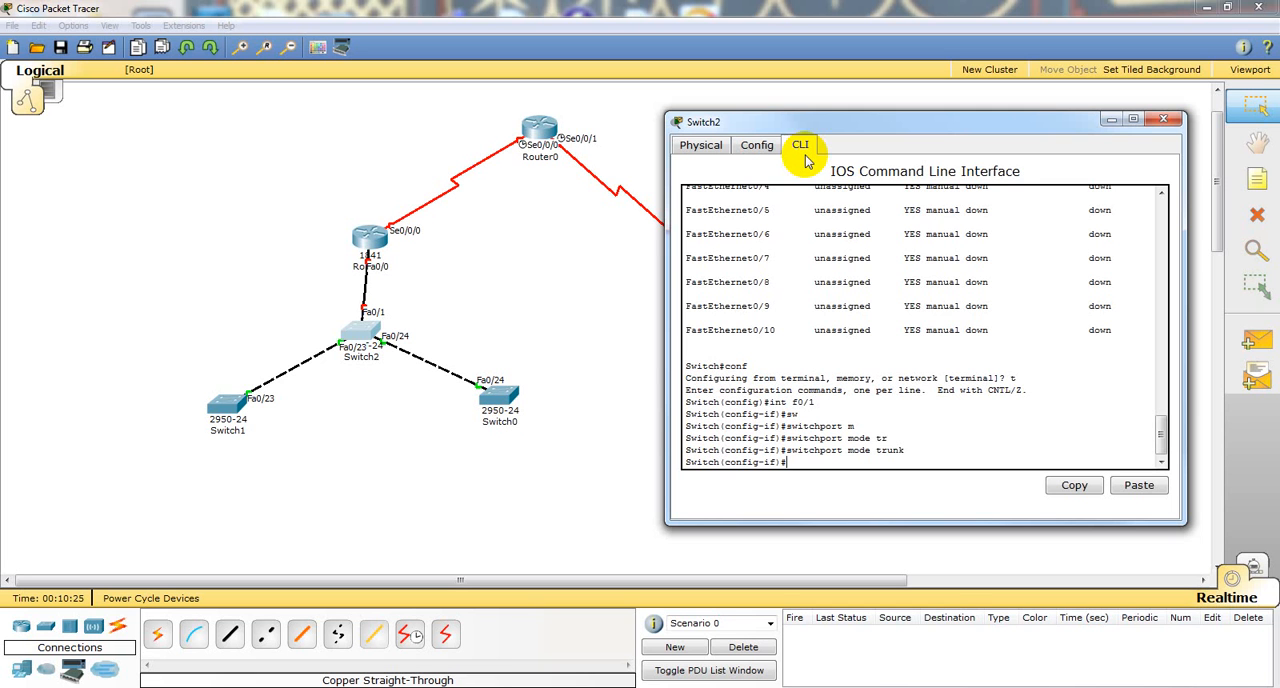
pyautogui.write('end')
pyautogui.press('Return')
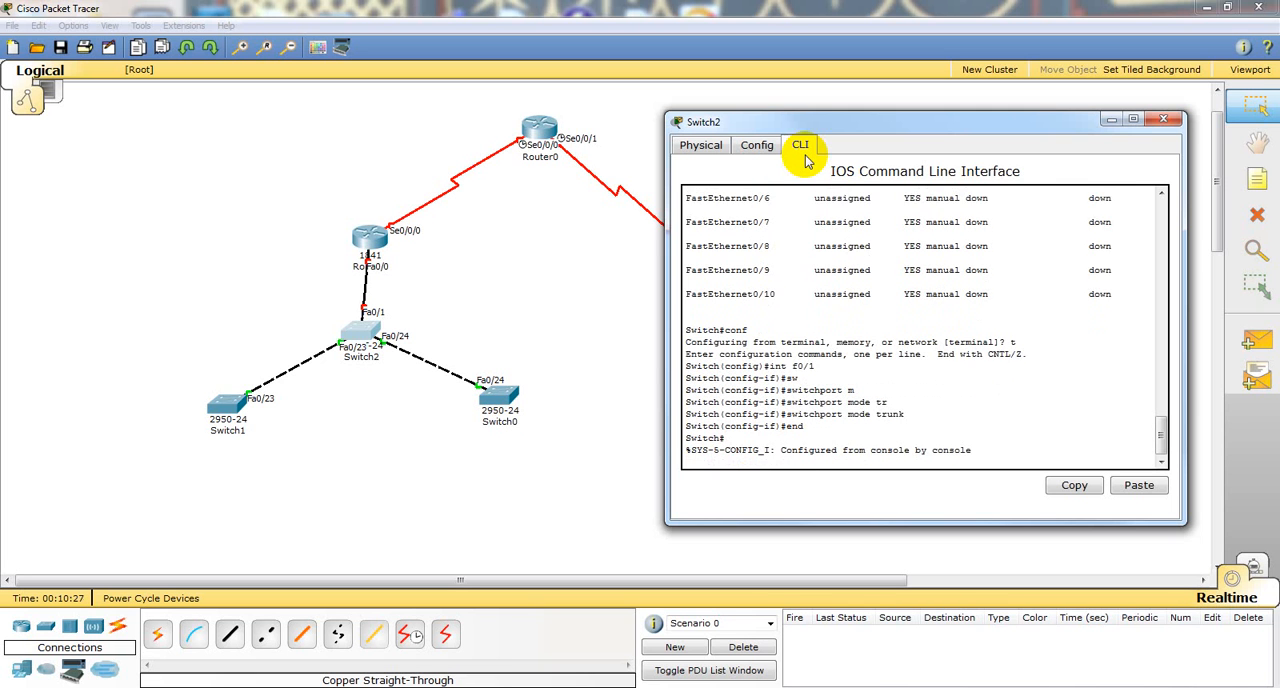
# Step: Try to display the running configuration of interface f0/0 only on Switch2
pyautogui.write('sho run int ')
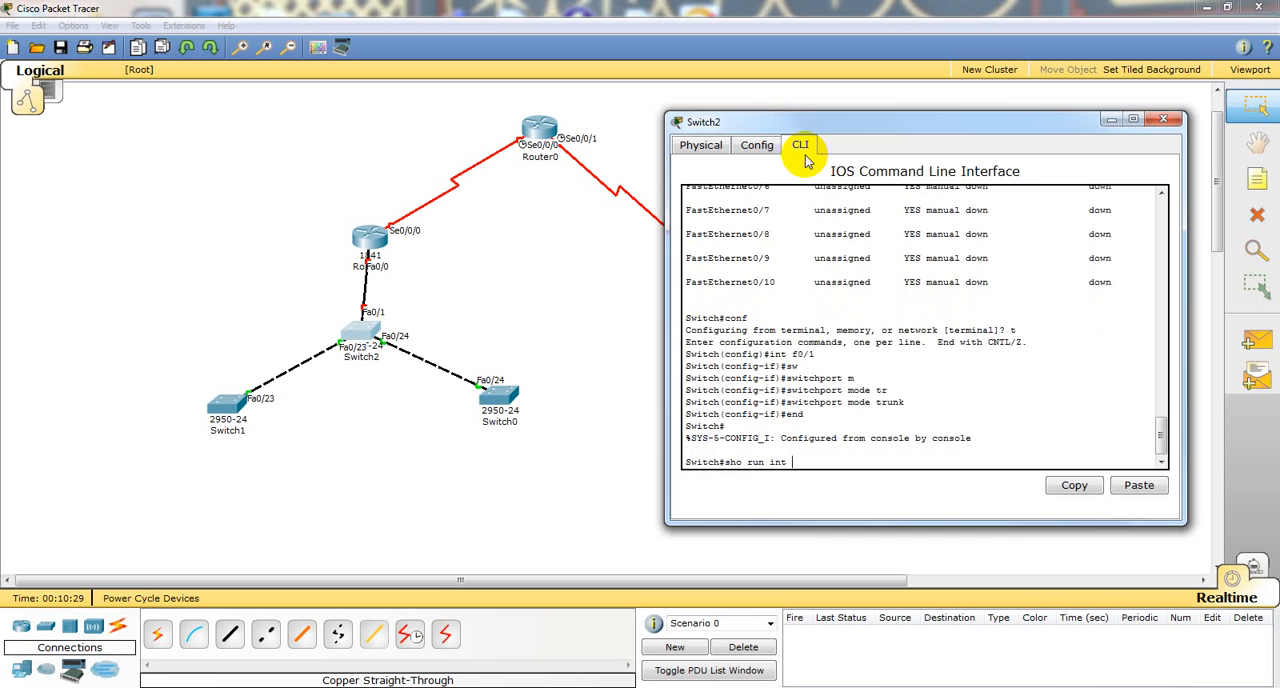
pyautogui.write('f0/0')
pyautogui.press('Return')
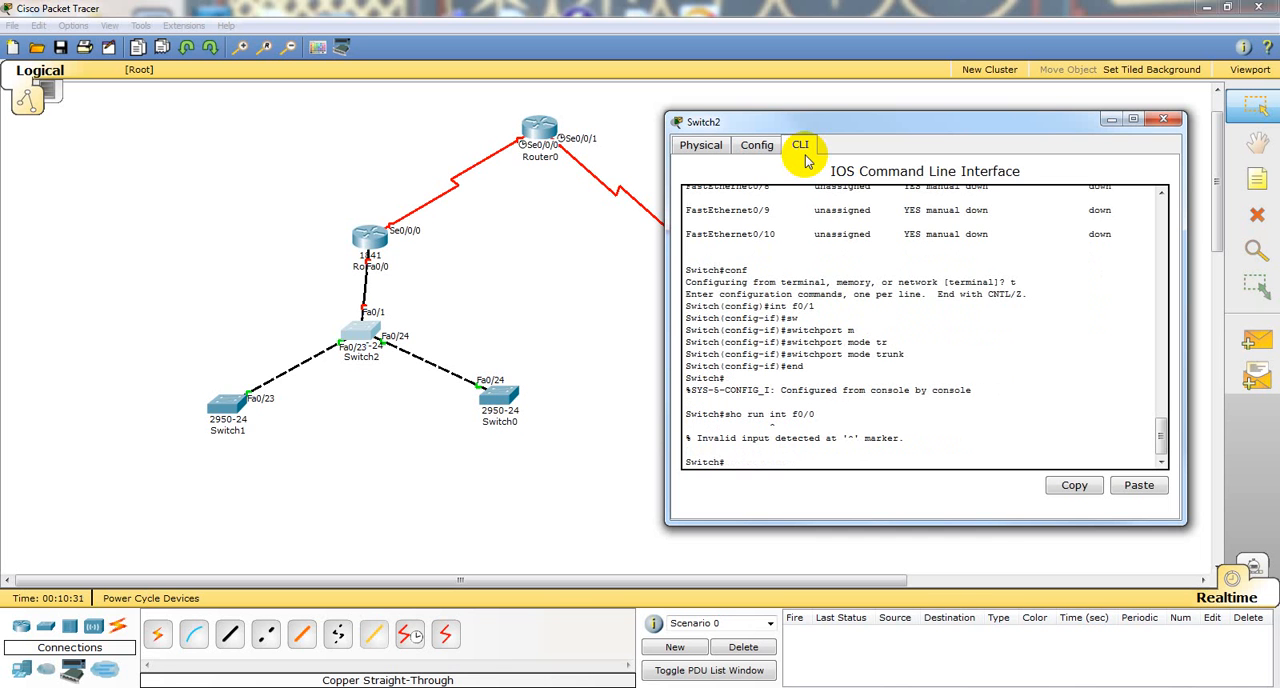
# Step: Display Switch2's general running configuration to check the FastEthernet0/1 settings, and quit the listing
pyautogui.press('Up')
pyautogui.press('BackSpace')
pyautogui.press('BackSpace')
pyautogui.press('BackSpace')
pyautogui.press('BackSpace')
pyautogui.press('BackSpace')
pyautogui.press('BackSpace')
pyautogui.press('BackSpace')
pyautogui.press('BackSpace')
pyautogui.press('BackSpace')
pyautogui.press('BackSpace')
pyautogui.write('un')
pyautogui.press('Return')
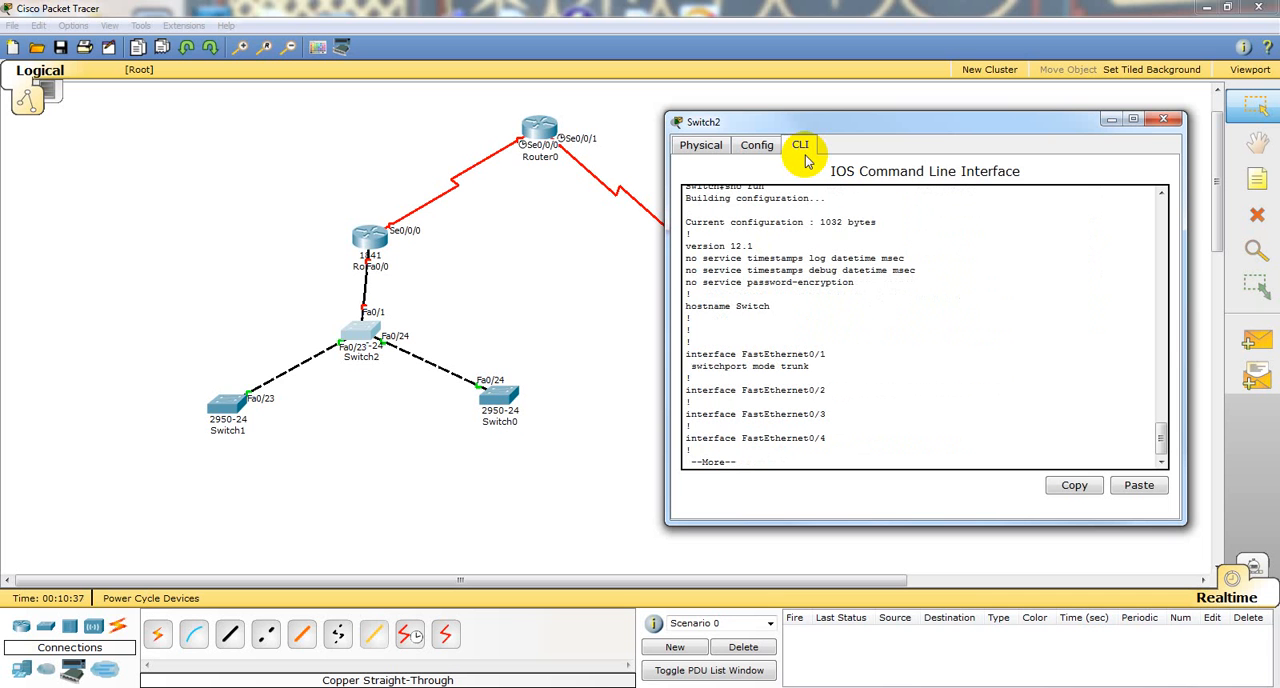
pyautogui.press('q')
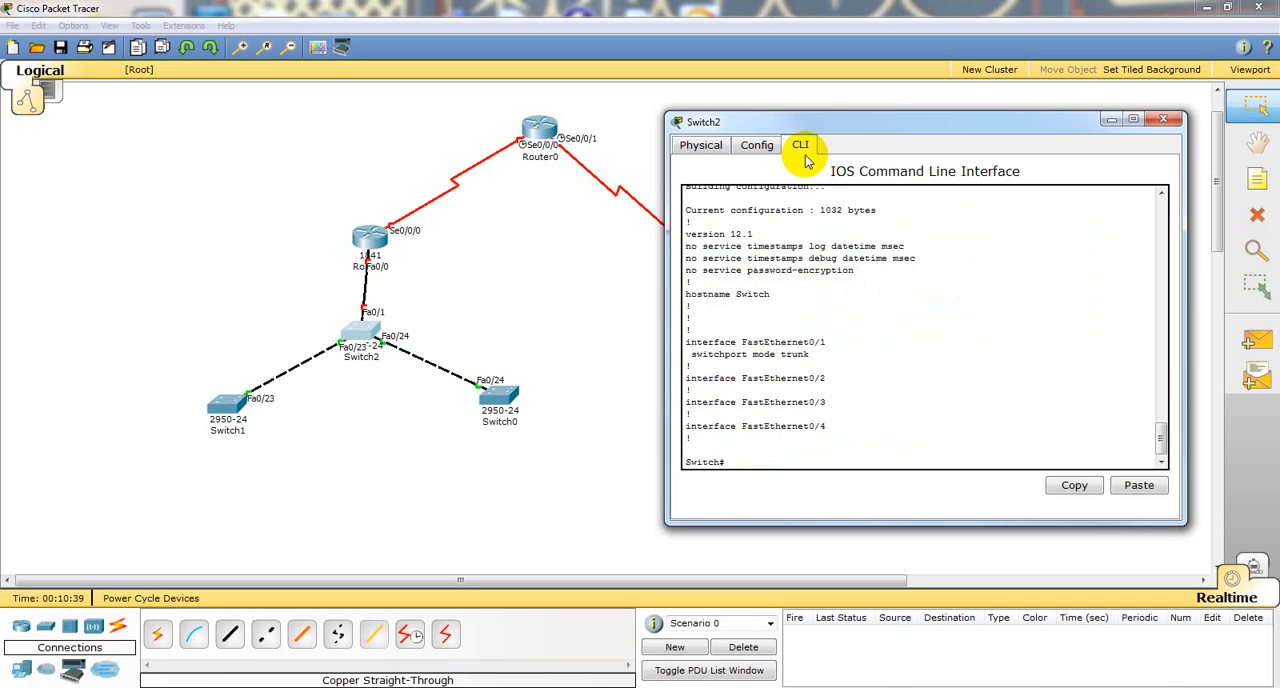
# Step: Set Switch2's FastEthernet0/1 to full duplex and a fixed 100 Mbps bandwidth with automatic negotiation off
pyautogui.click(758, 148)
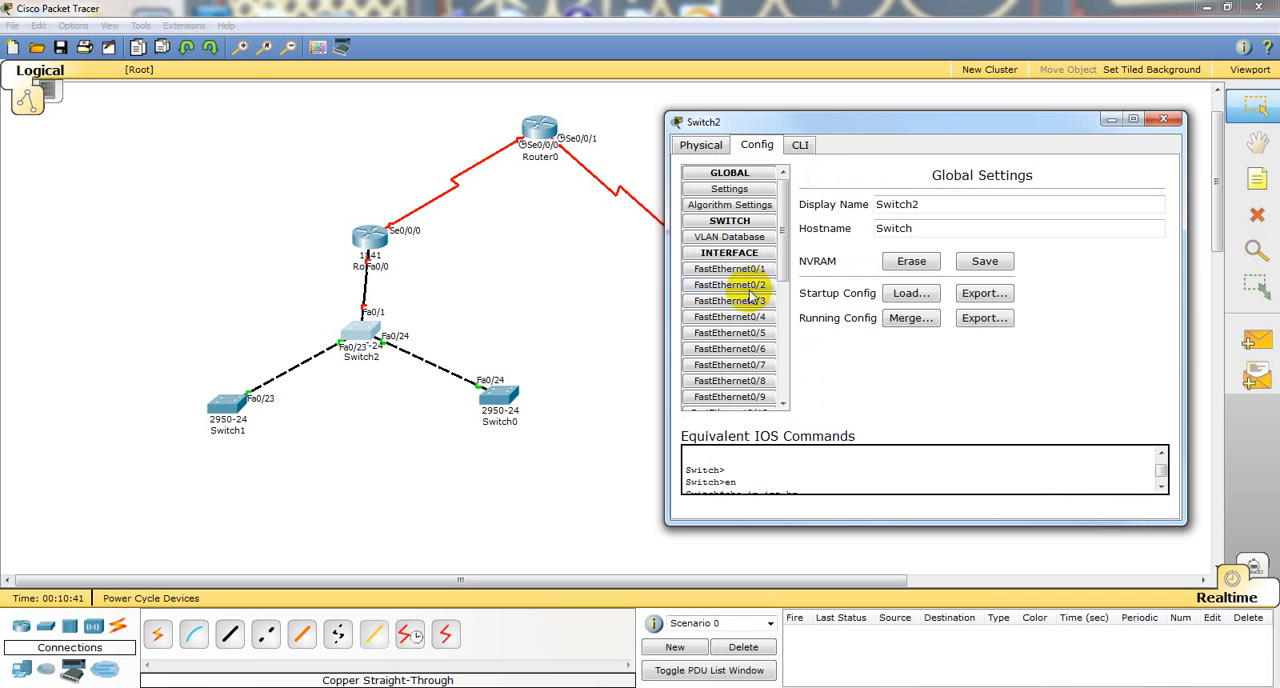
pyautogui.click(735, 272)
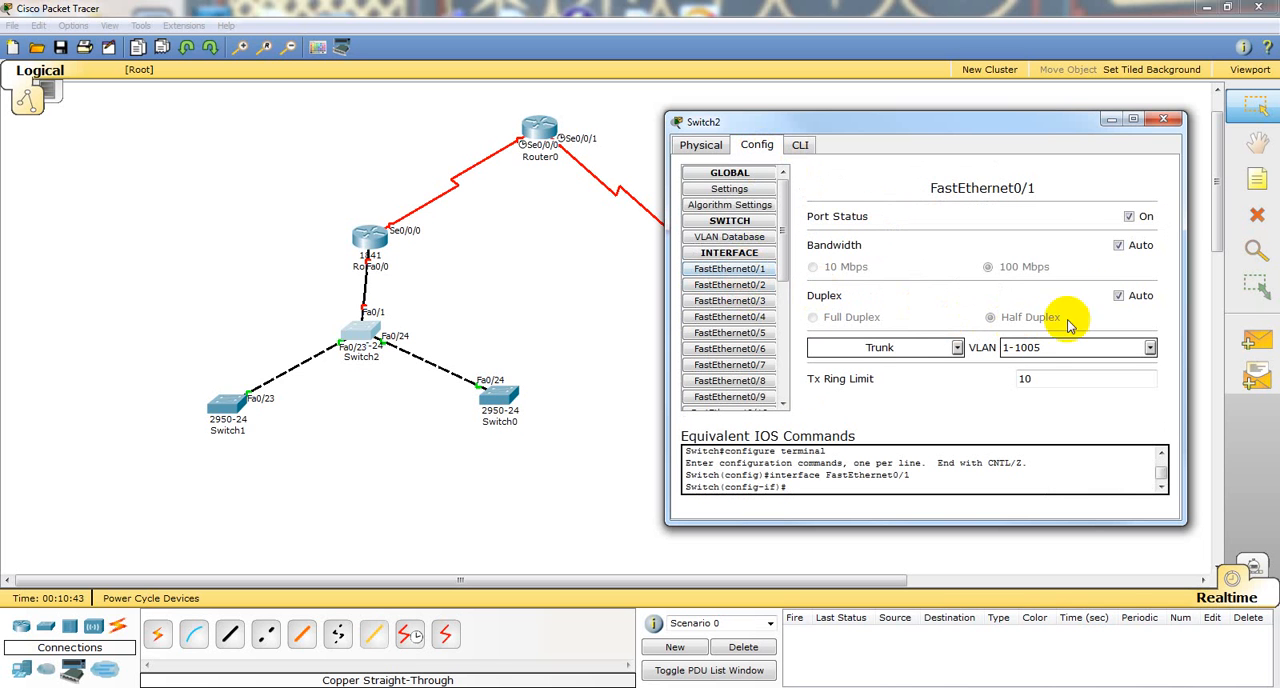
pyautogui.click(1119, 297)
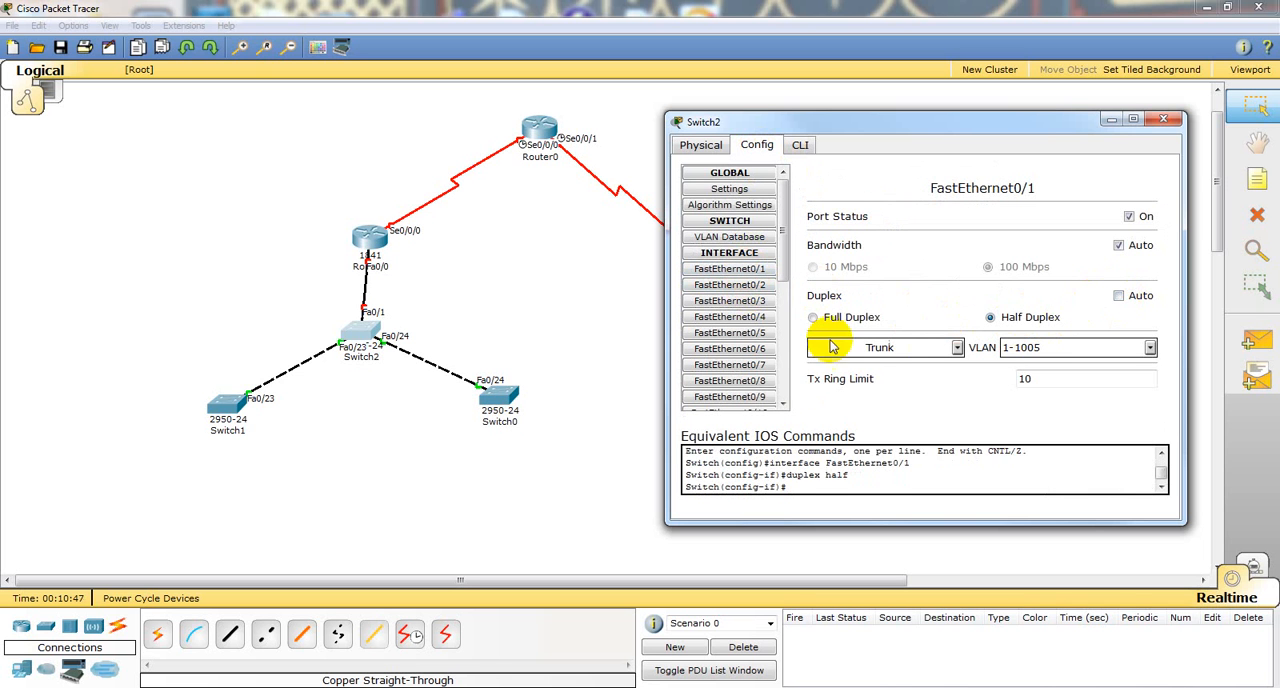
pyautogui.click(813, 318)
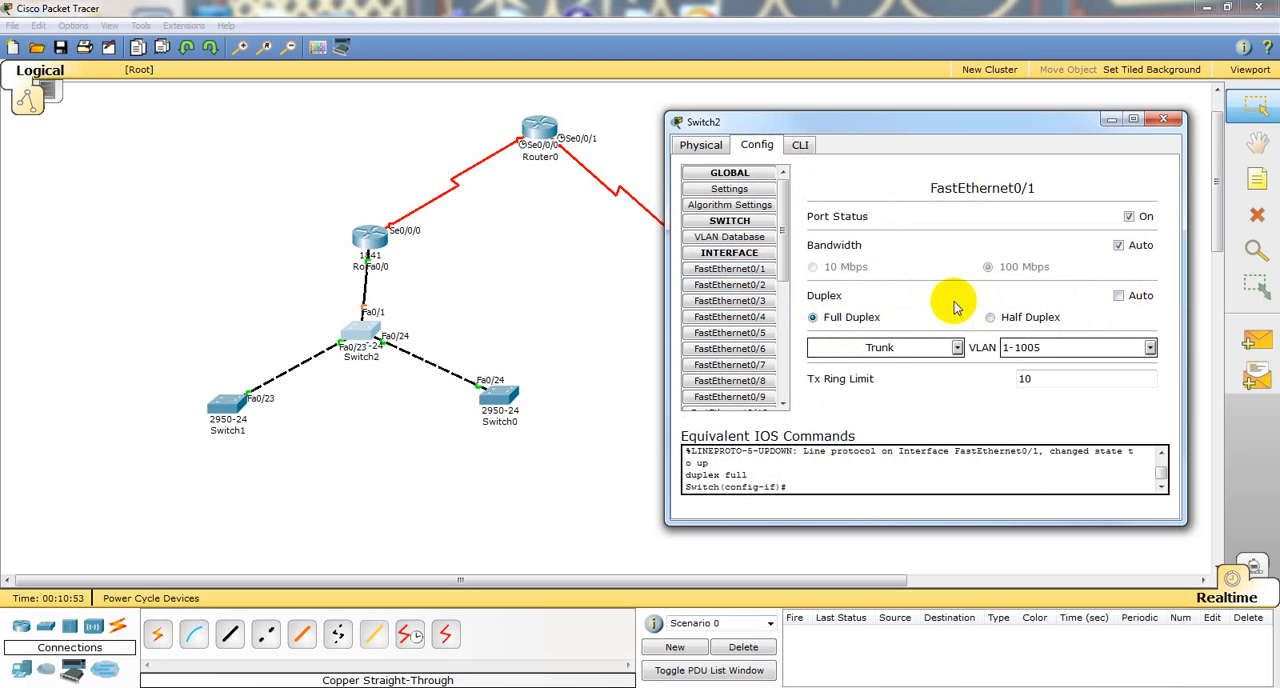
pyautogui.click(1119, 246)
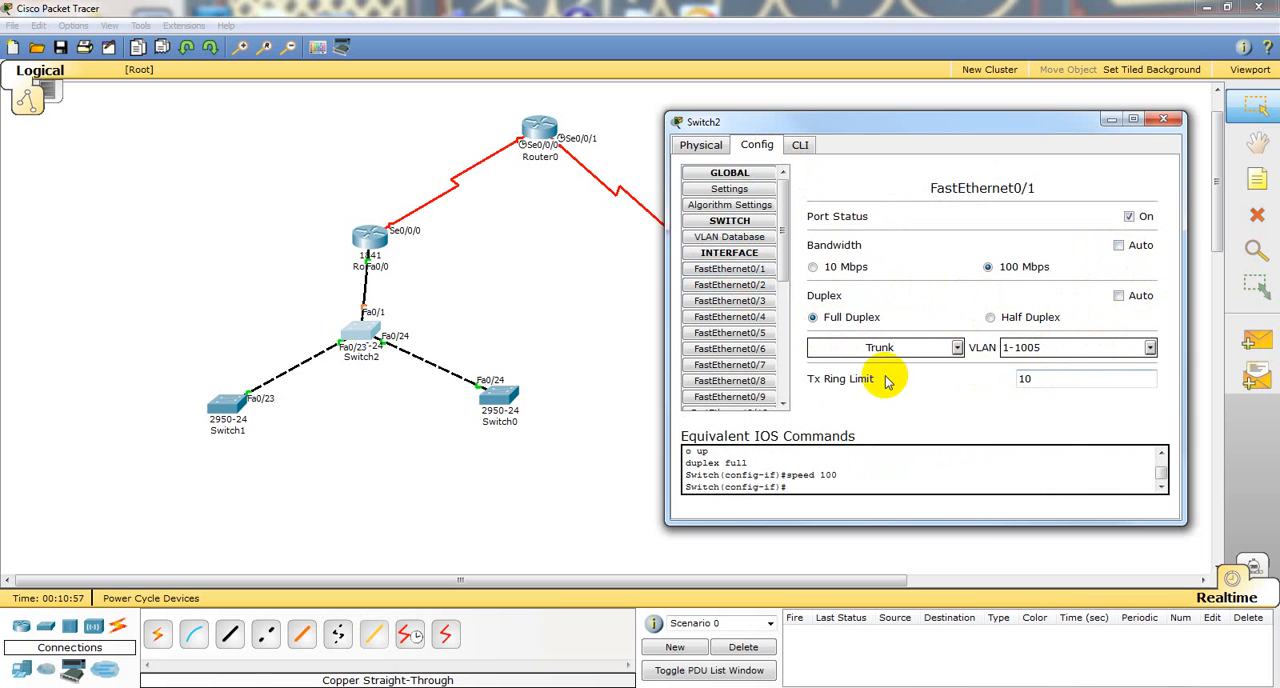
# Step: Review the VLANs allowed on Switch2's FastEthernet0/1 trunk and the entries in the switch's VLAN database
pyautogui.click(1150, 347)
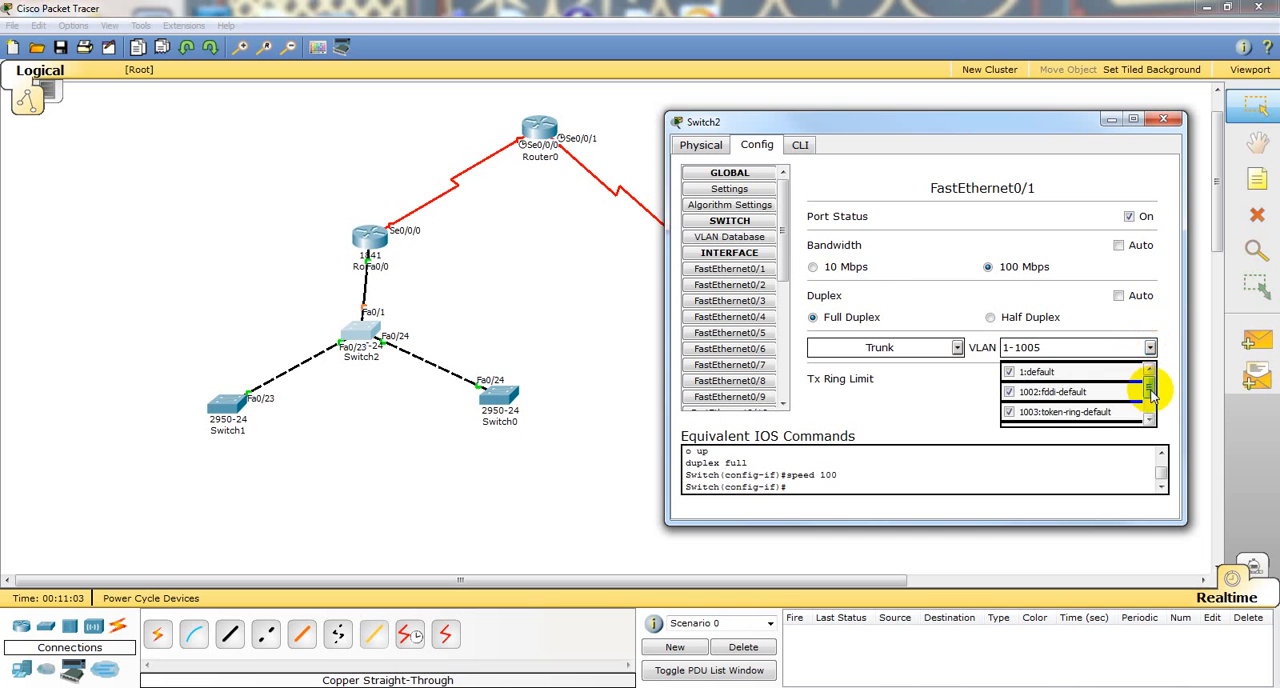
pyautogui.moveTo(1149, 389)
pyautogui.mouseDown()
pyautogui.moveTo(1150, 415)
pyautogui.moveTo(1138, 372)
pyautogui.mouseUp()
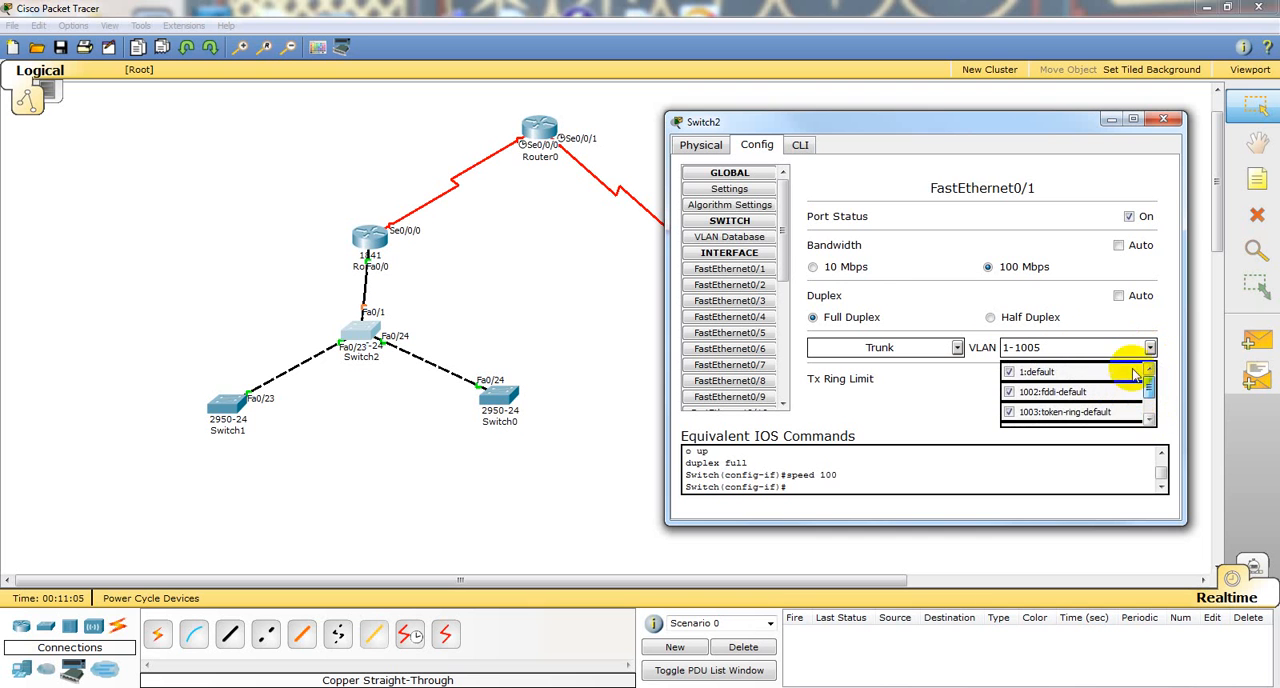
pyautogui.click(957, 286)
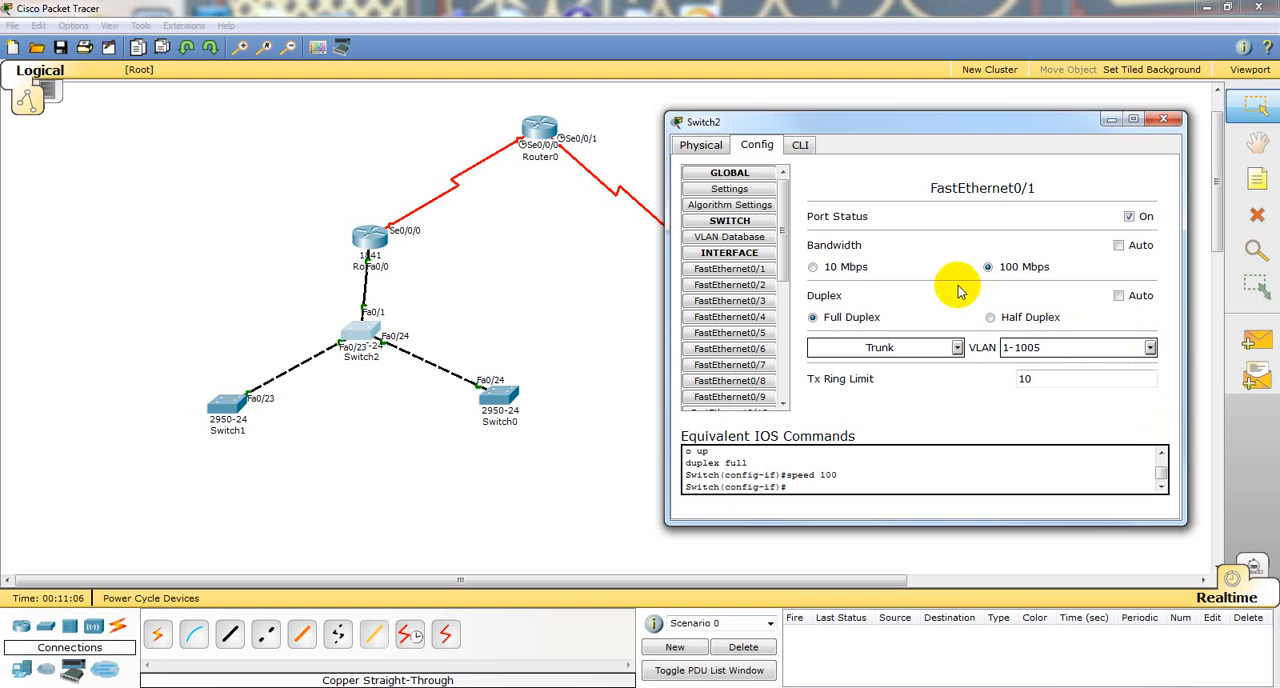
pyautogui.click(737, 237)
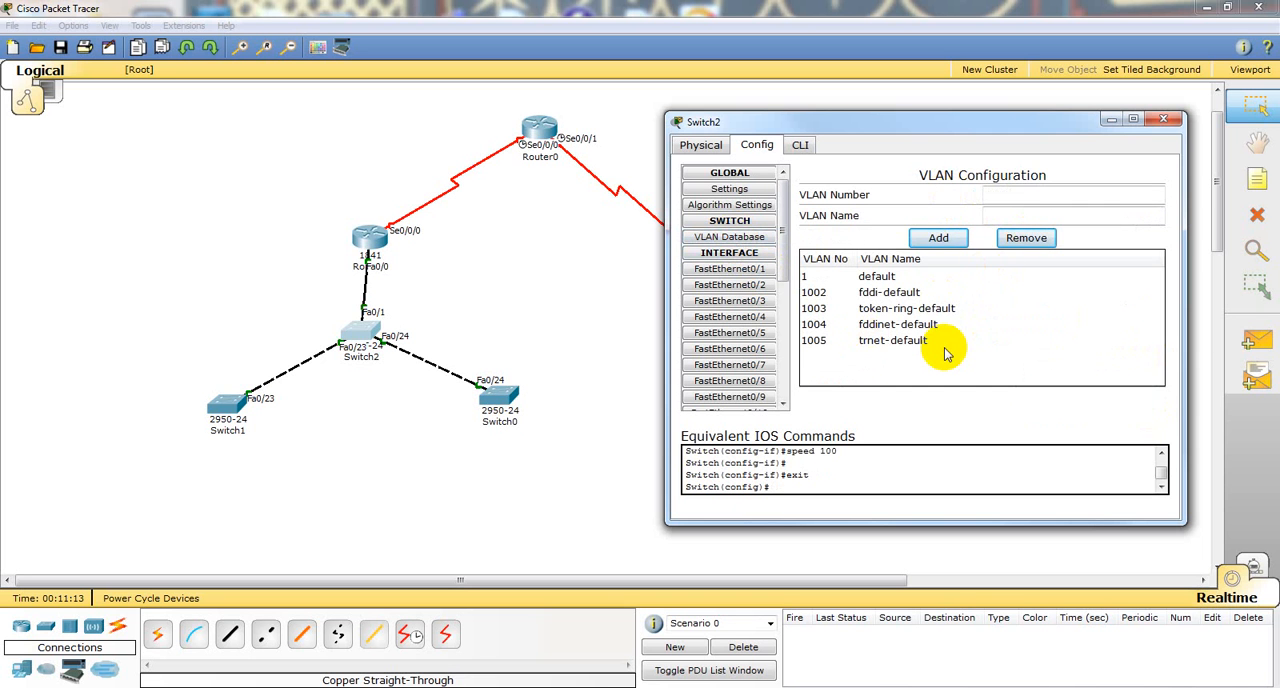
# Step: Examine Switch2's algorithm settings by switching the global settings option off and on, and view its general settings
pyautogui.click(742, 206)
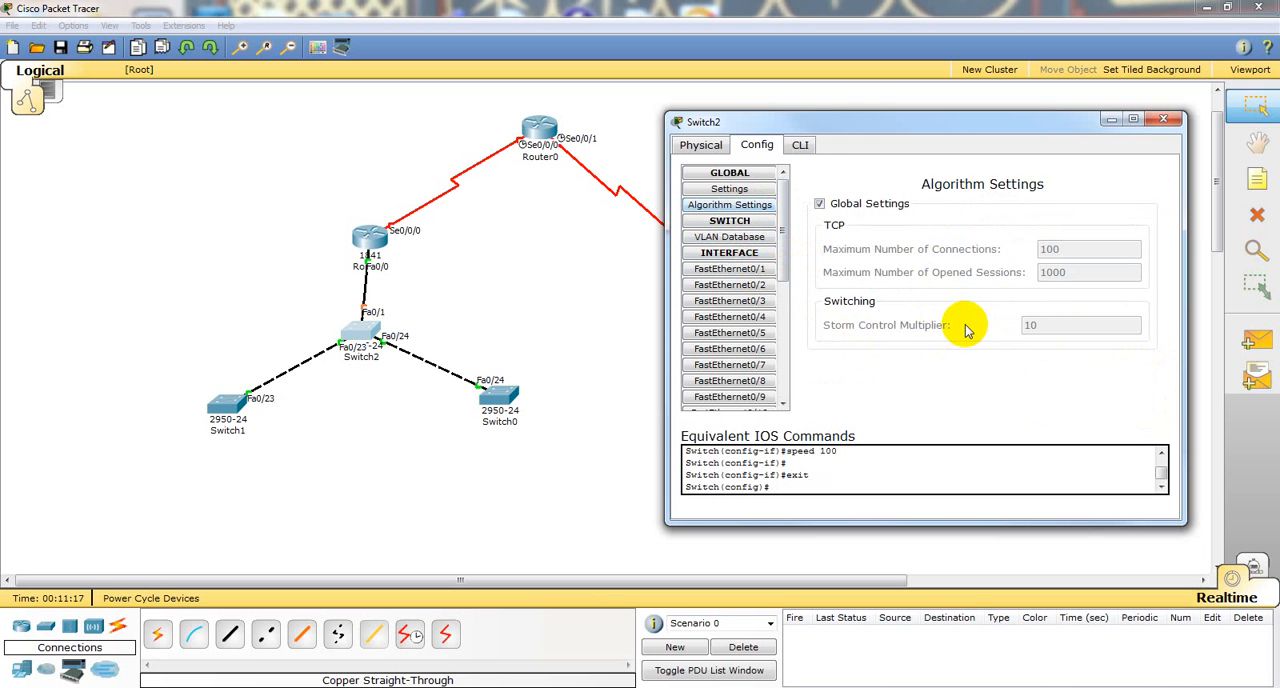
pyautogui.click(819, 203)
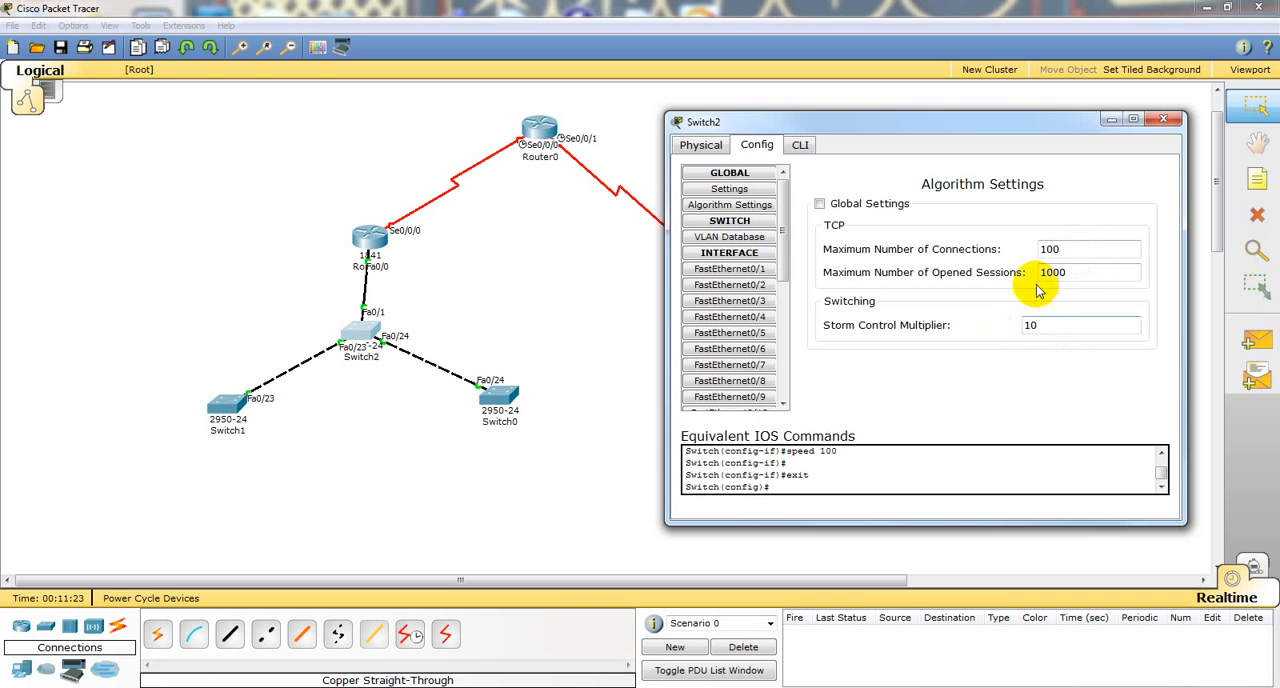
pyautogui.click(819, 203)
pyautogui.click(737, 189)
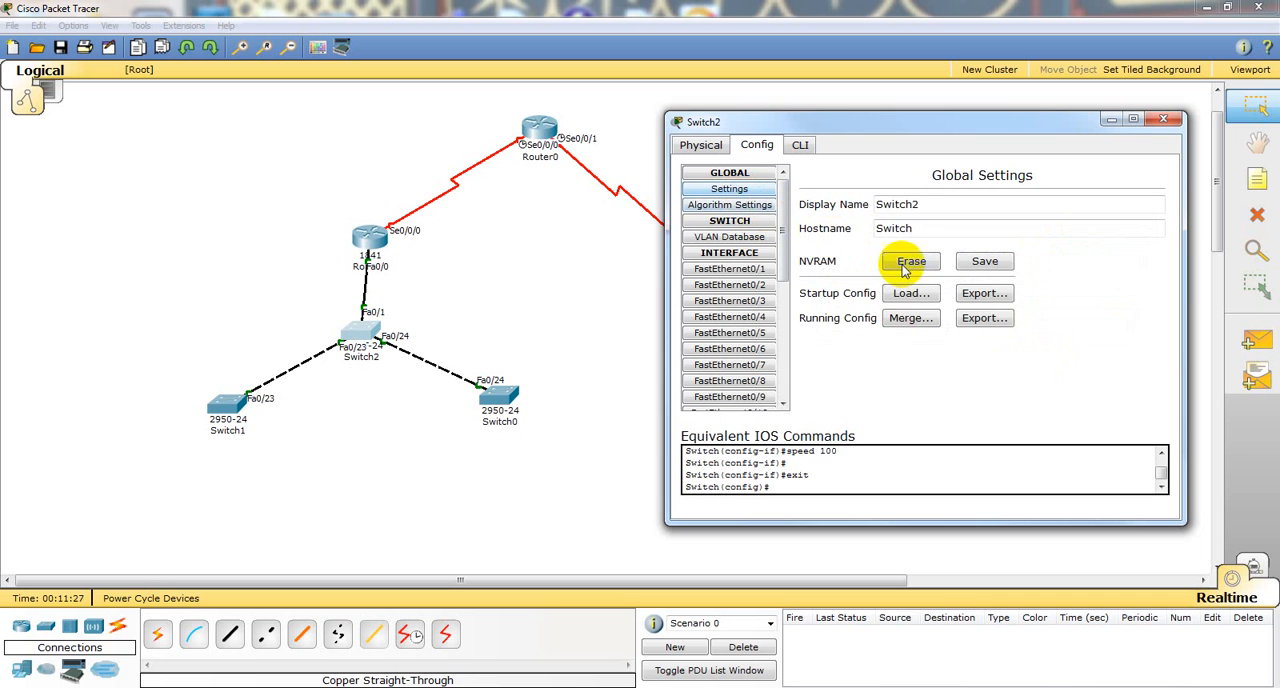
# Step: Erase Switch2's startup configuration from NVRAM and check the erase command in its command-line log
pyautogui.click(912, 205)
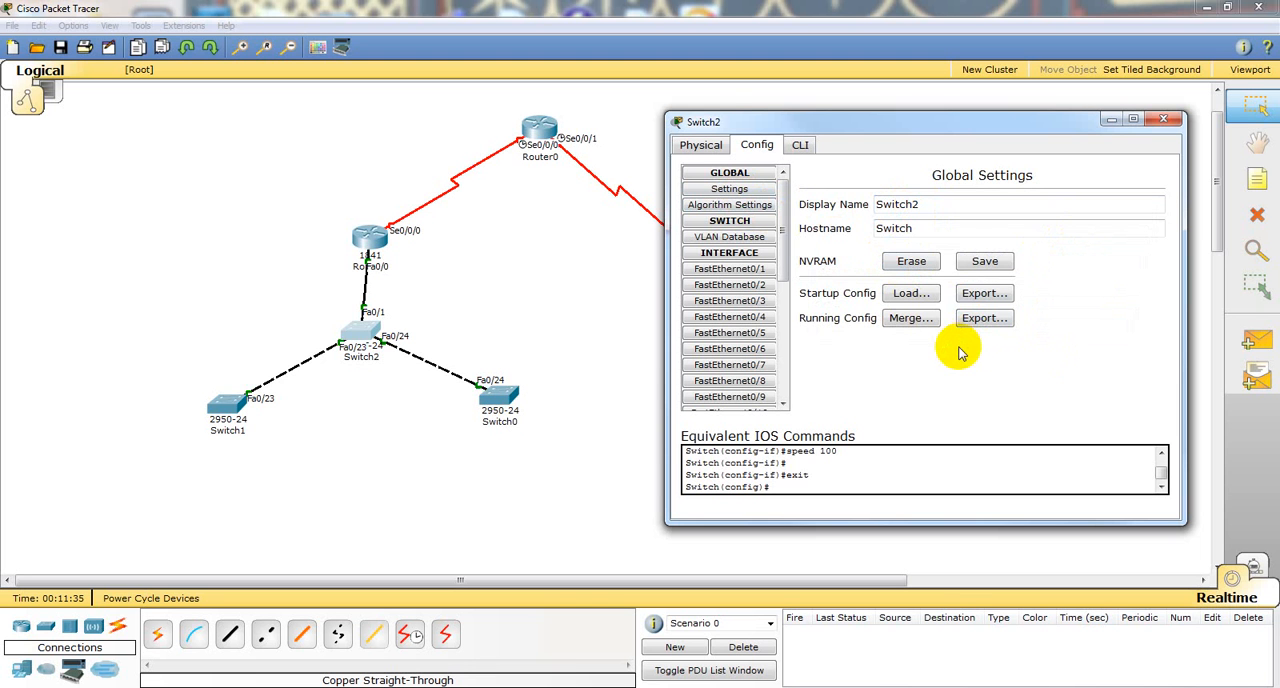
pyautogui.click(922, 262)
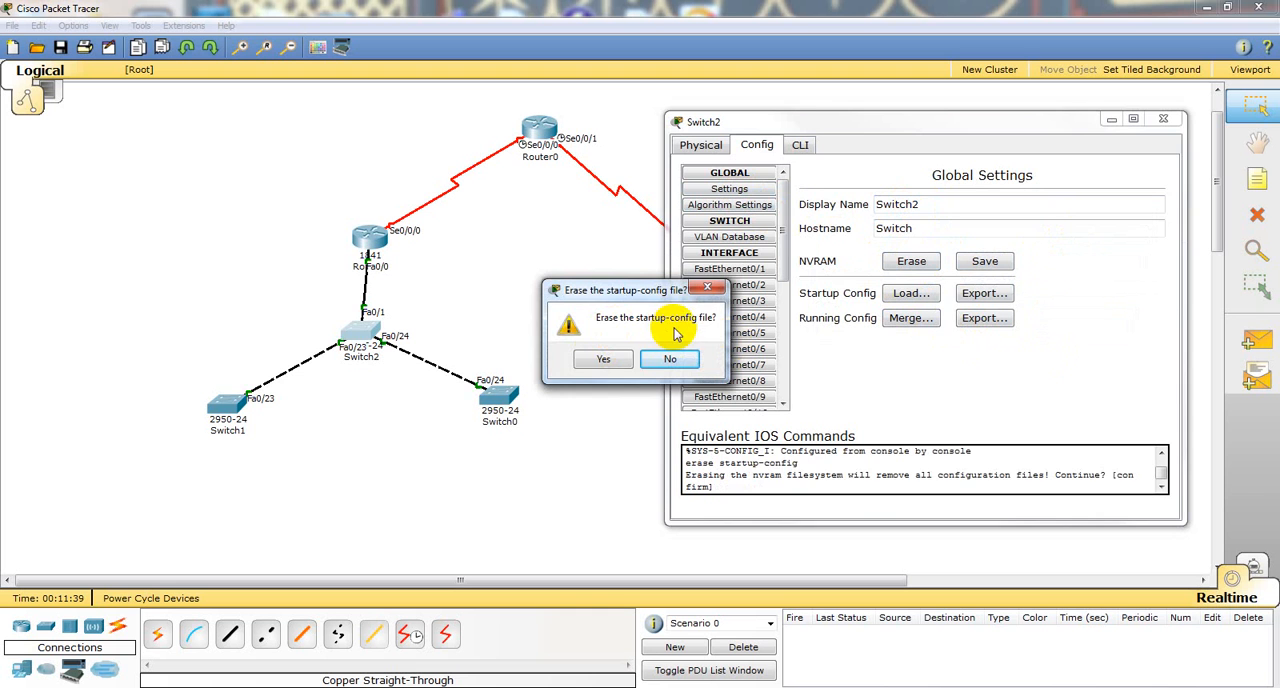
pyautogui.click(592, 361)
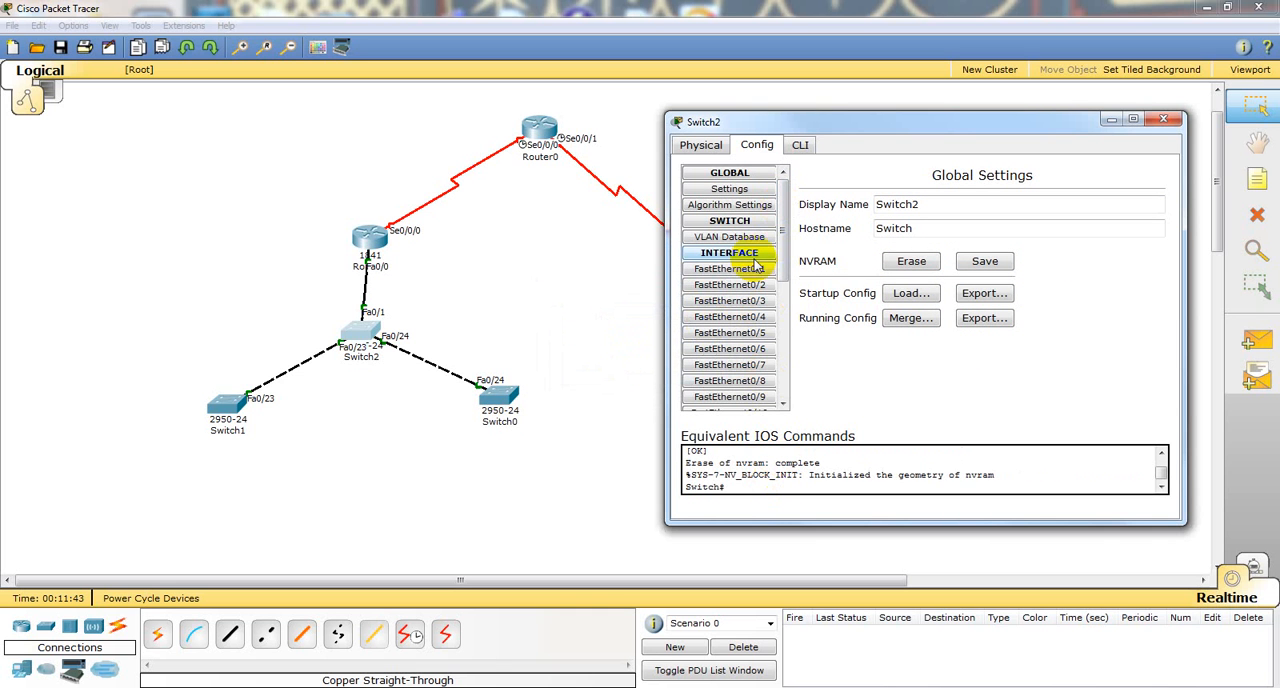
pyautogui.click(801, 148)
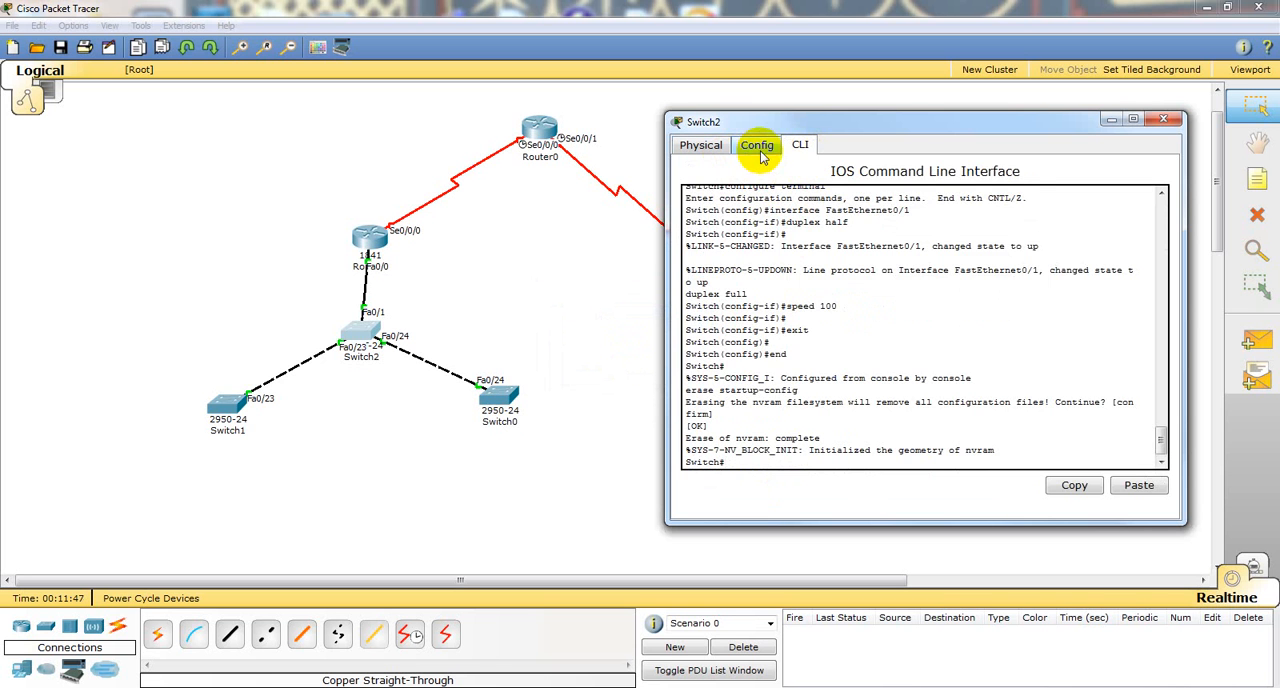
pyautogui.click(757, 147)
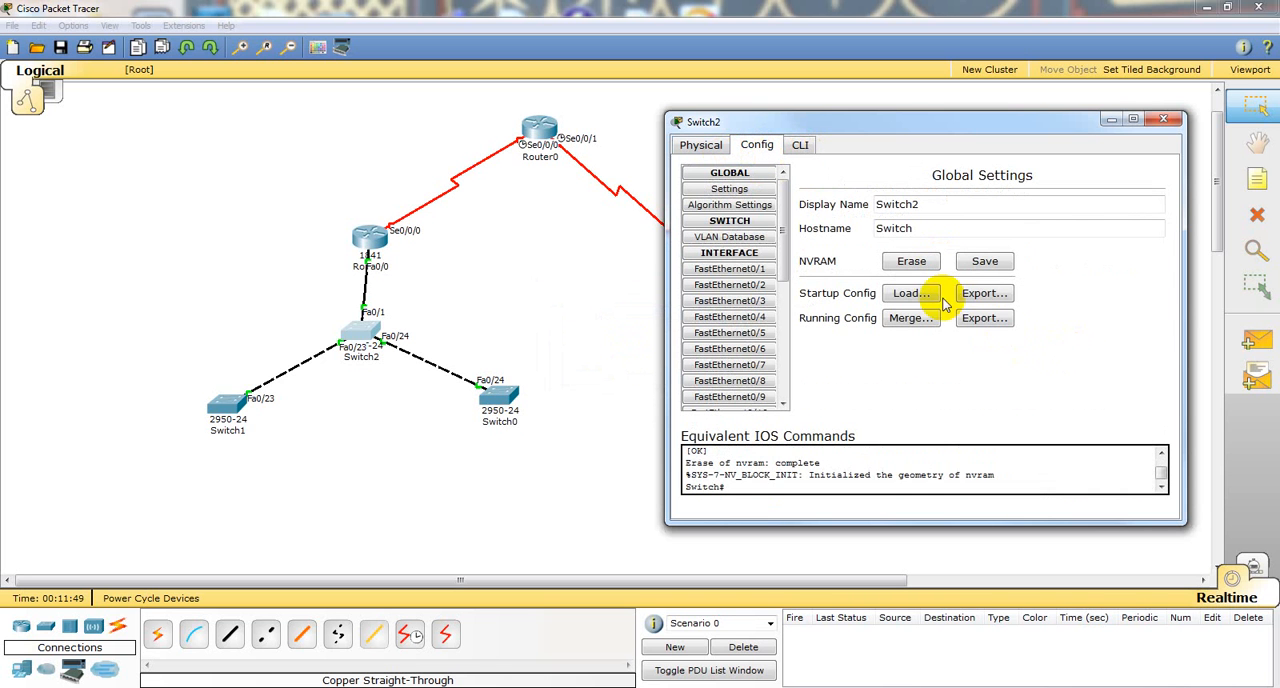
# Step: View the file dialogs for loading and exporting Switch2's startup configuration without choosing a file
pyautogui.click(912, 295)
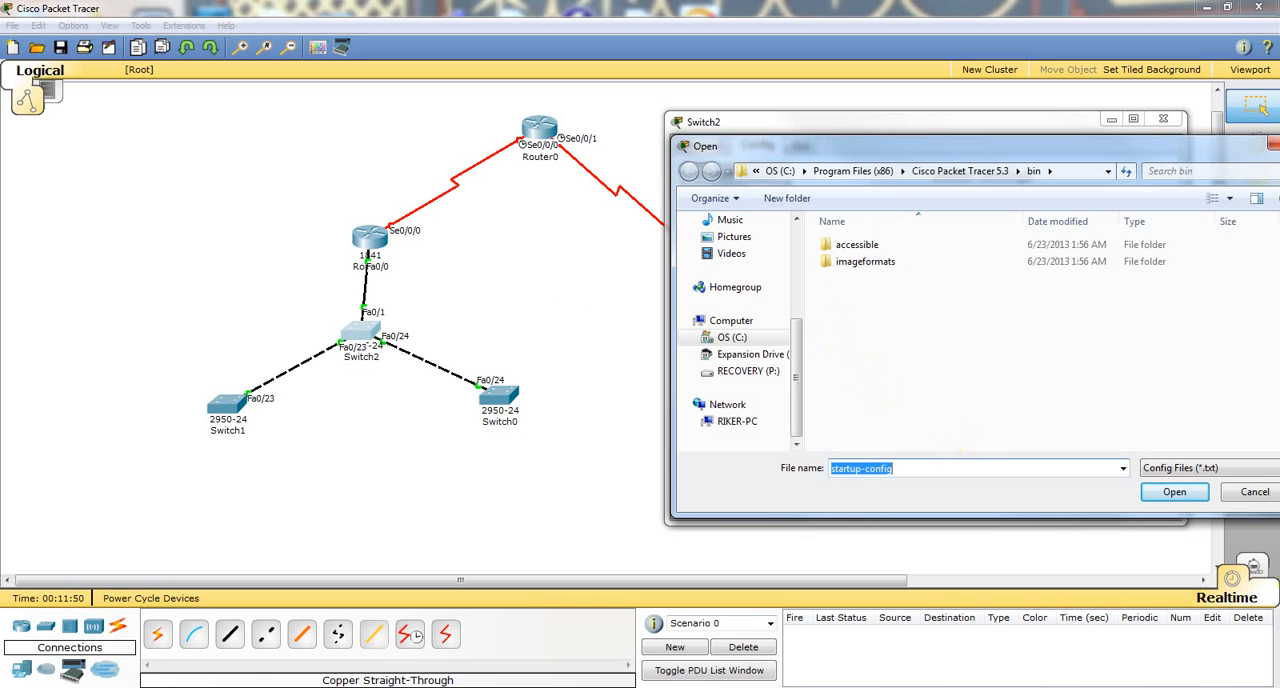
pyautogui.click(1245, 496)
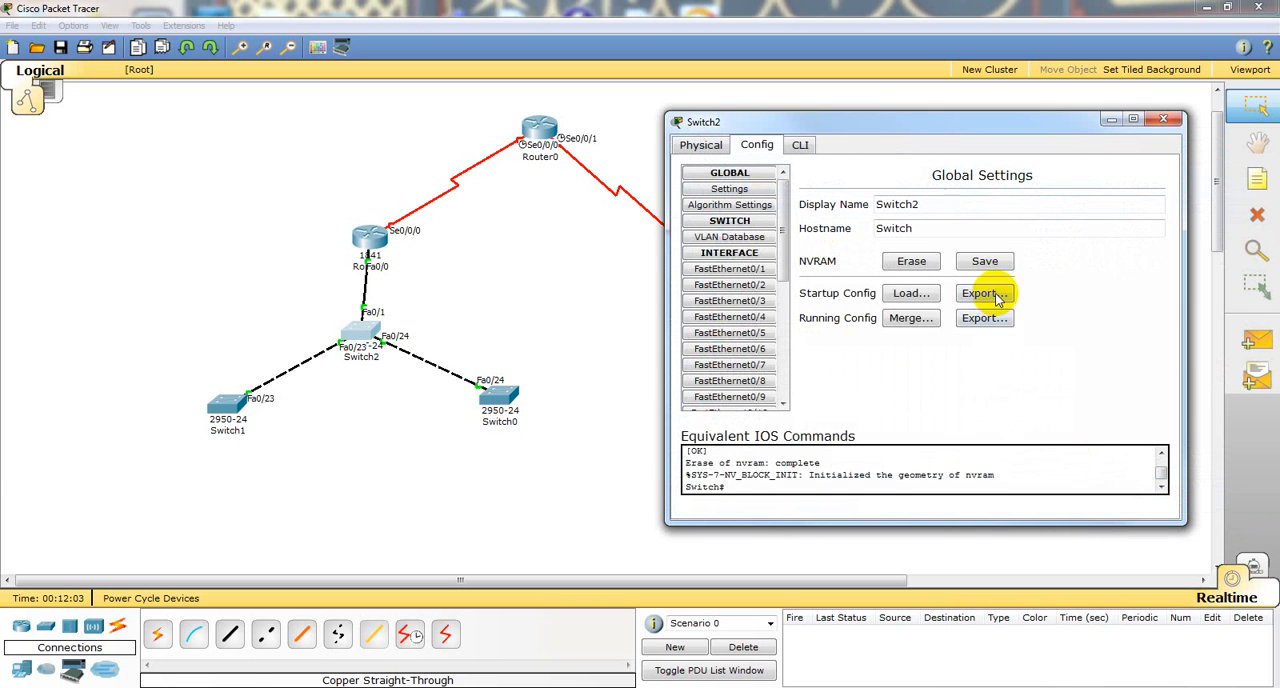
pyautogui.click(984, 293)
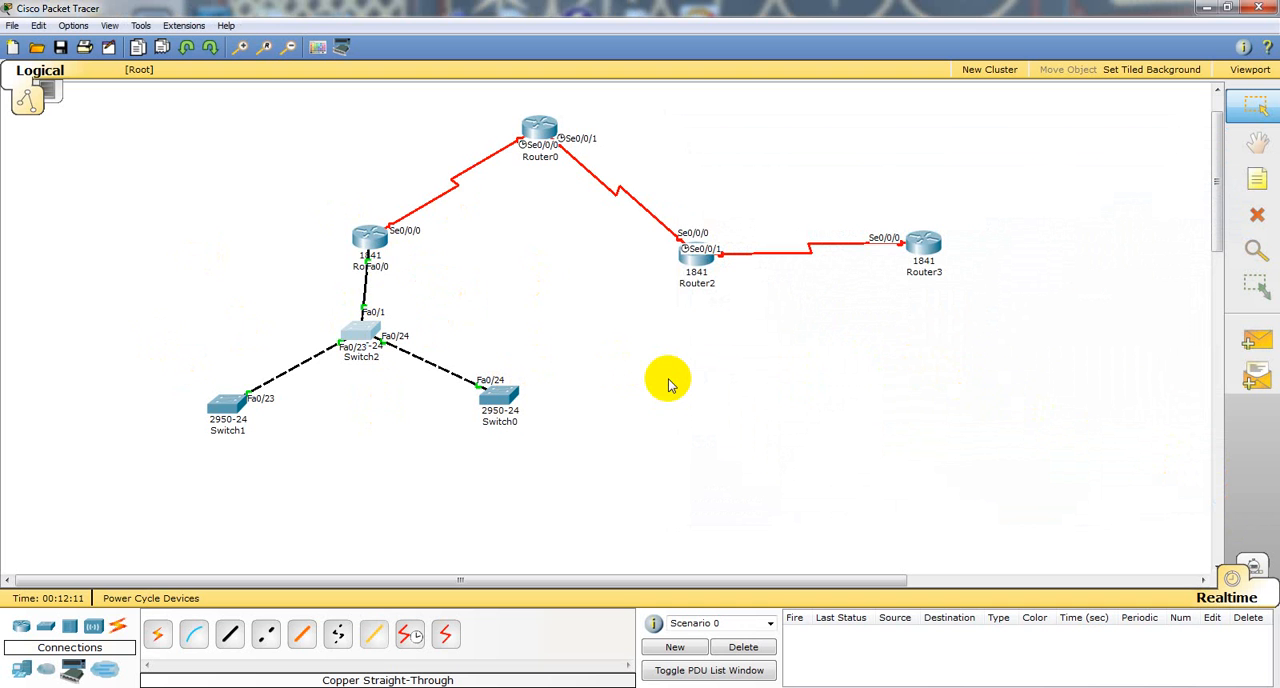
# Step: Bring up Router1's command line and leave FastEthernet0/0's interface mode for global configuration mode
pyautogui.click(368, 237)
pyautogui.press('Return')
pyautogui.press('Return')
pyautogui.press('Return')
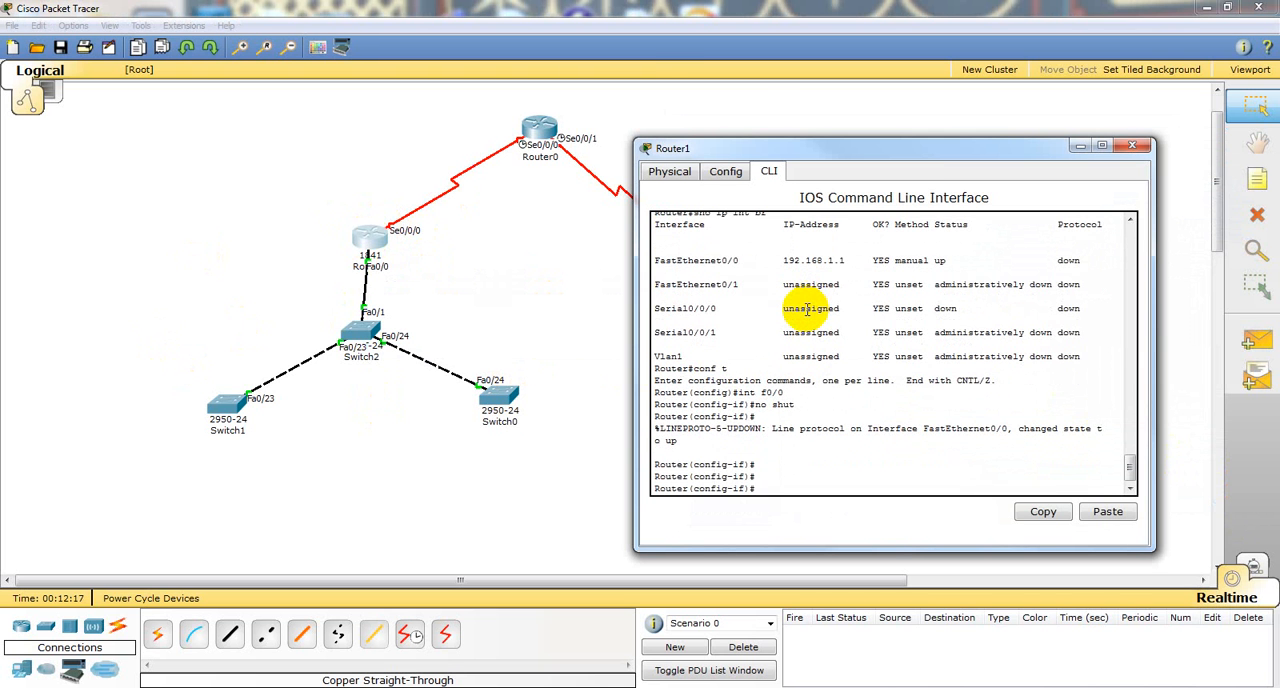
pyautogui.write('exi')
pyautogui.press('Return')
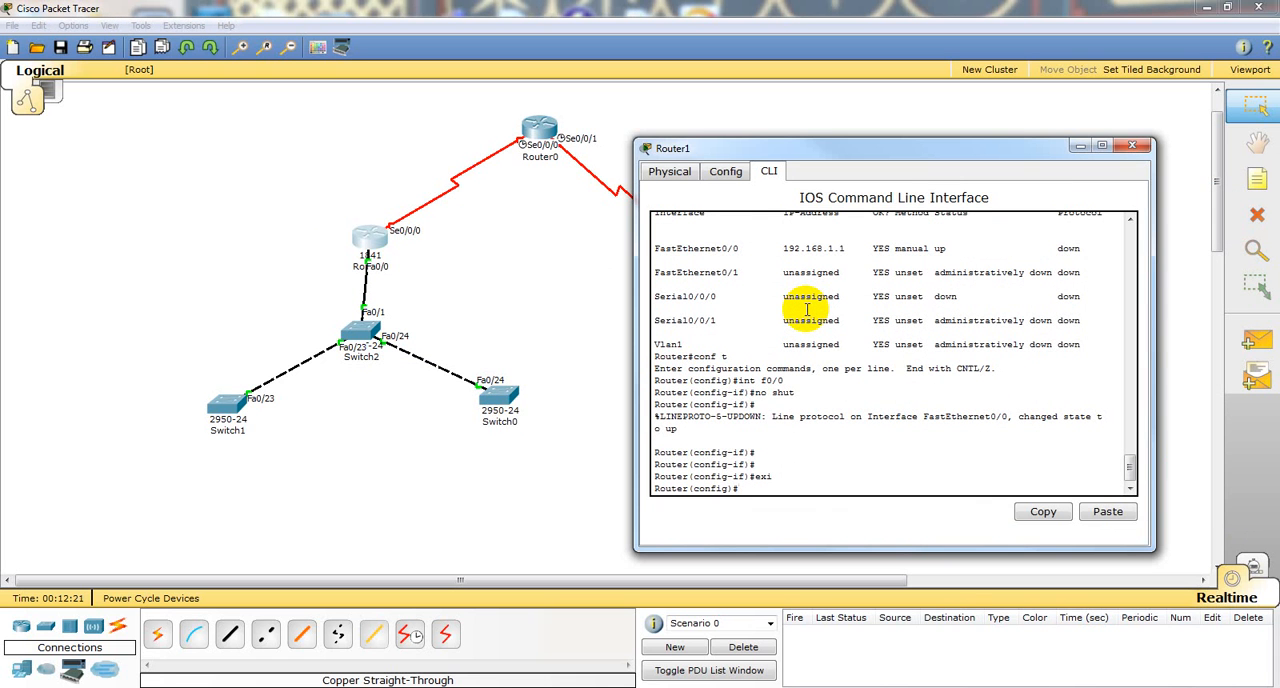
# Step: List the command-line help for what can follow int f0/0 and int f0/0/ on Router1
pyautogui.write('int f0/0?')
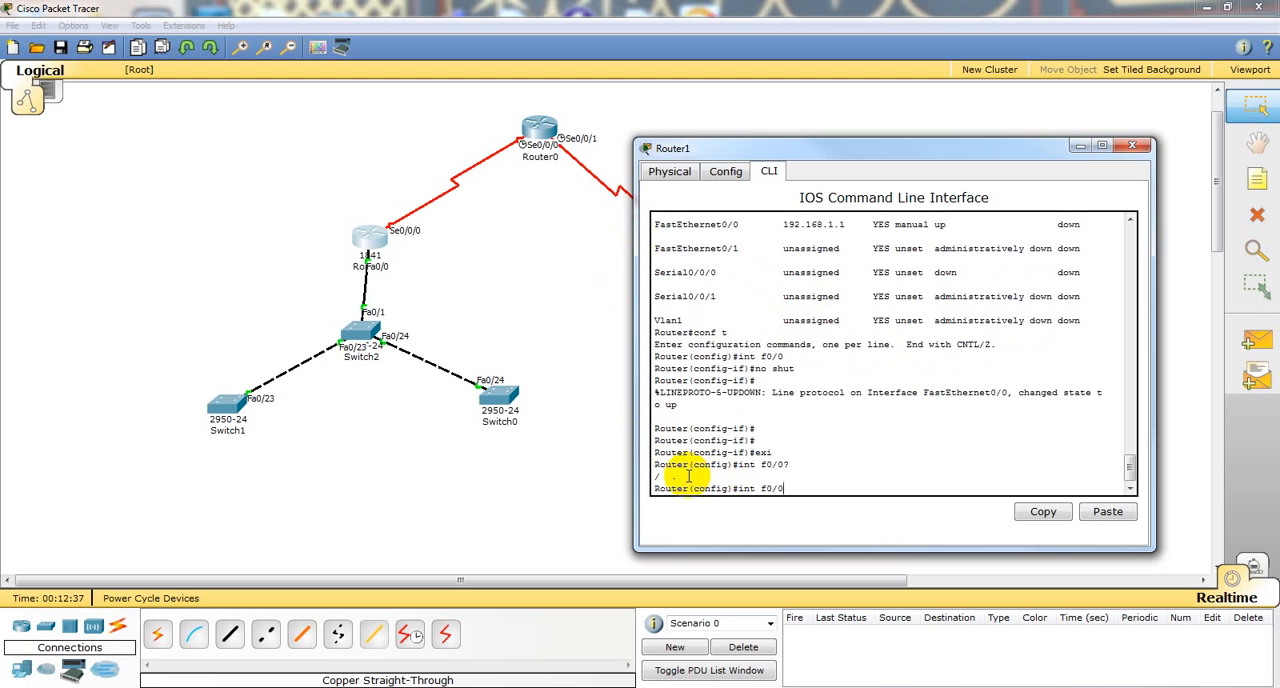
pyautogui.write('/')
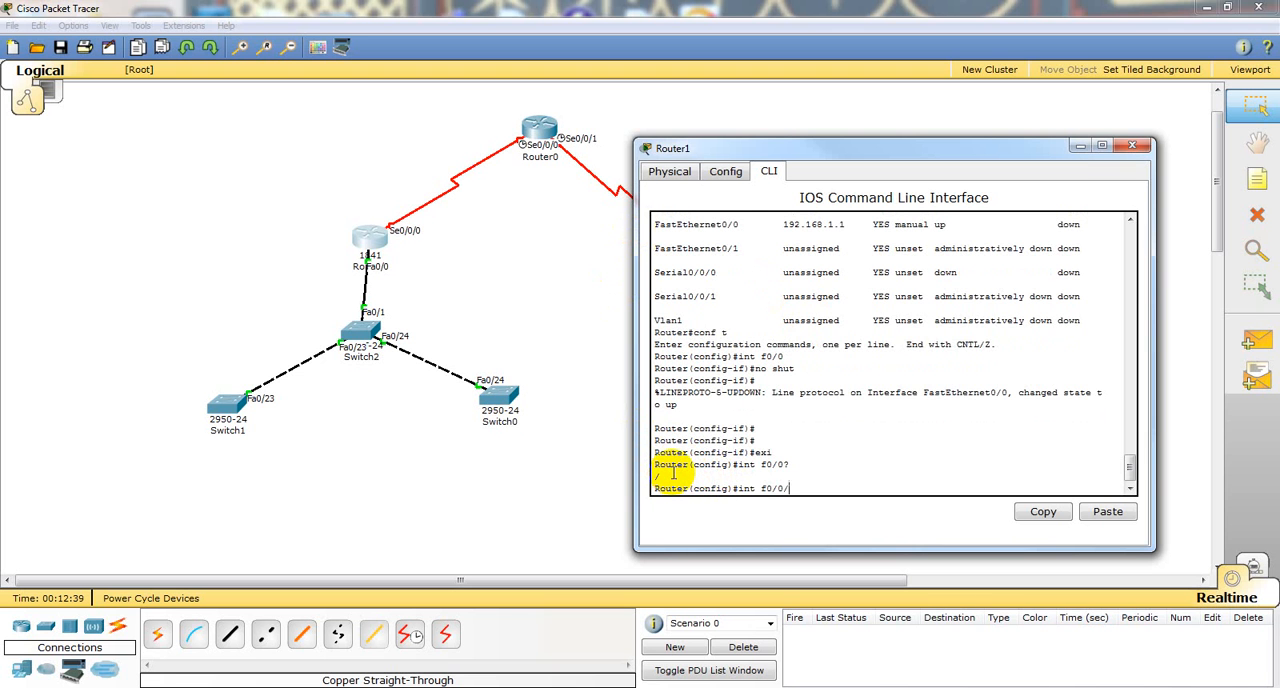
pyautogui.write('?')
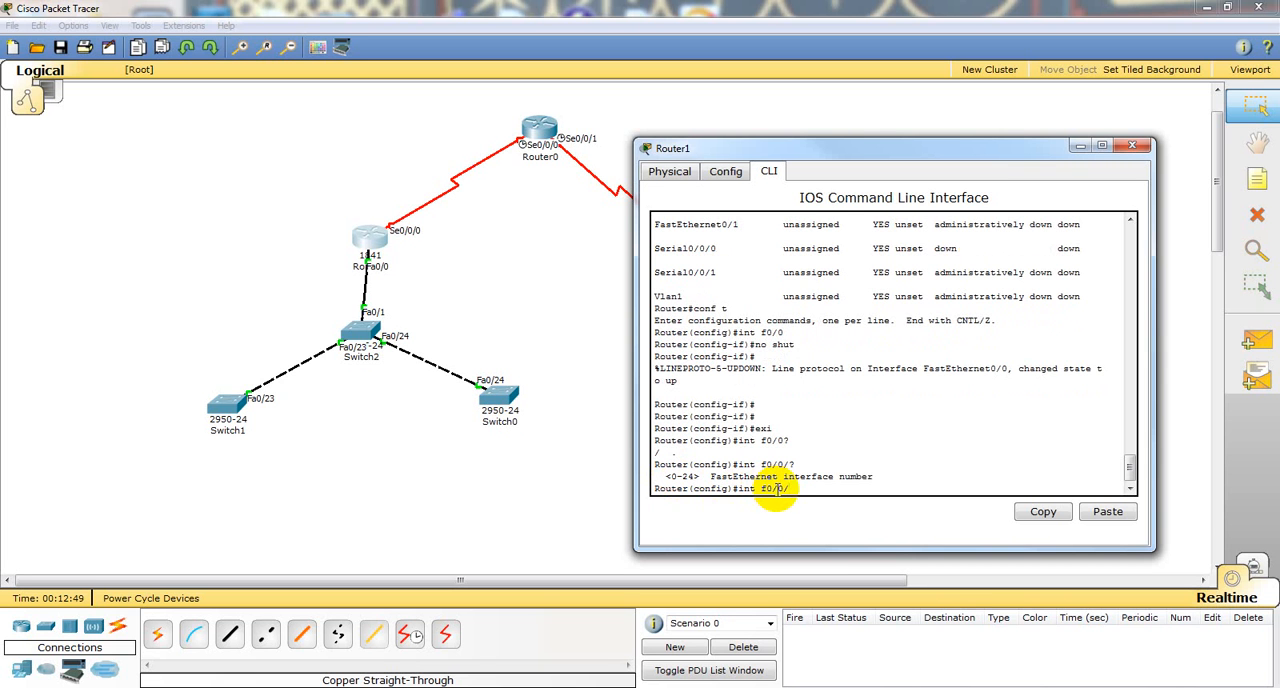
pyautogui.press('BackSpace')
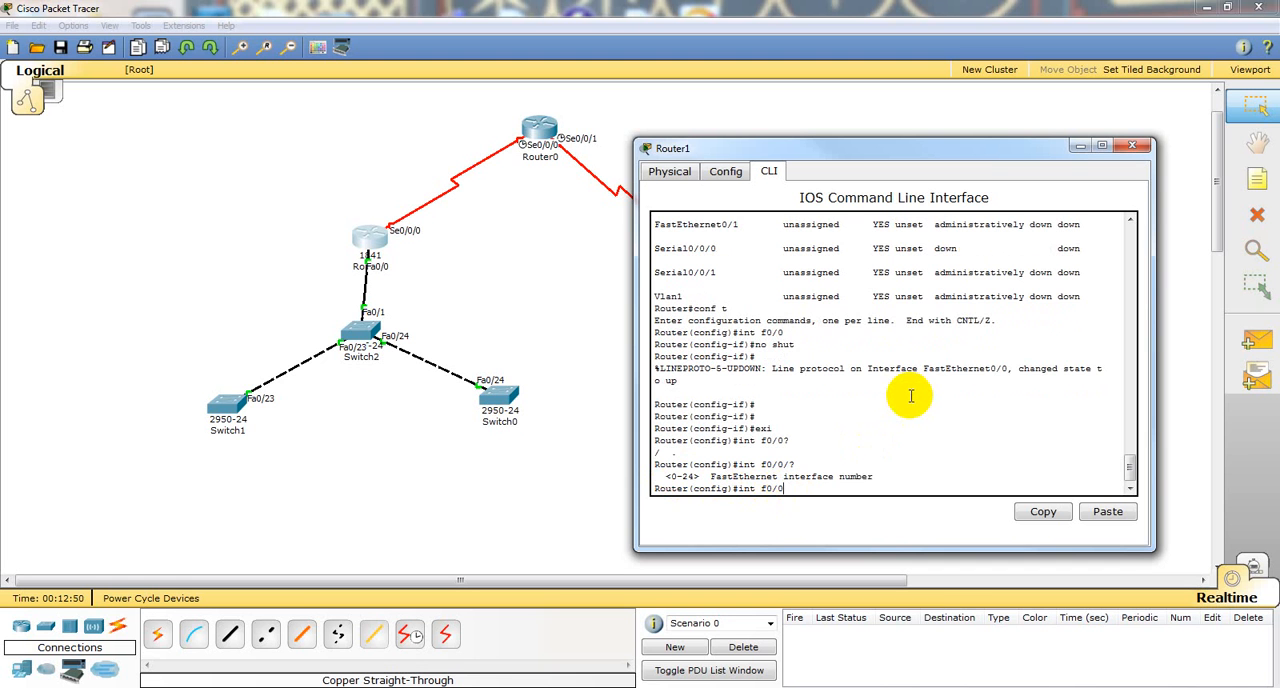
pyautogui.write('?')
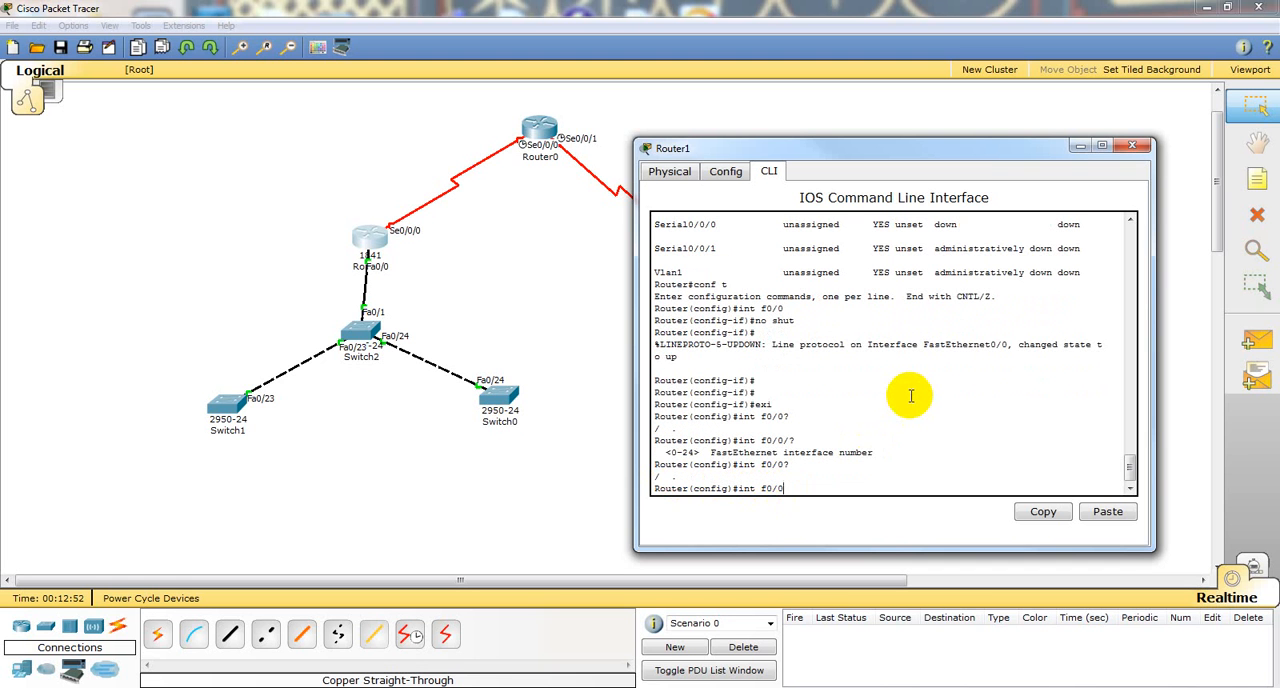
pyautogui.write('.?')
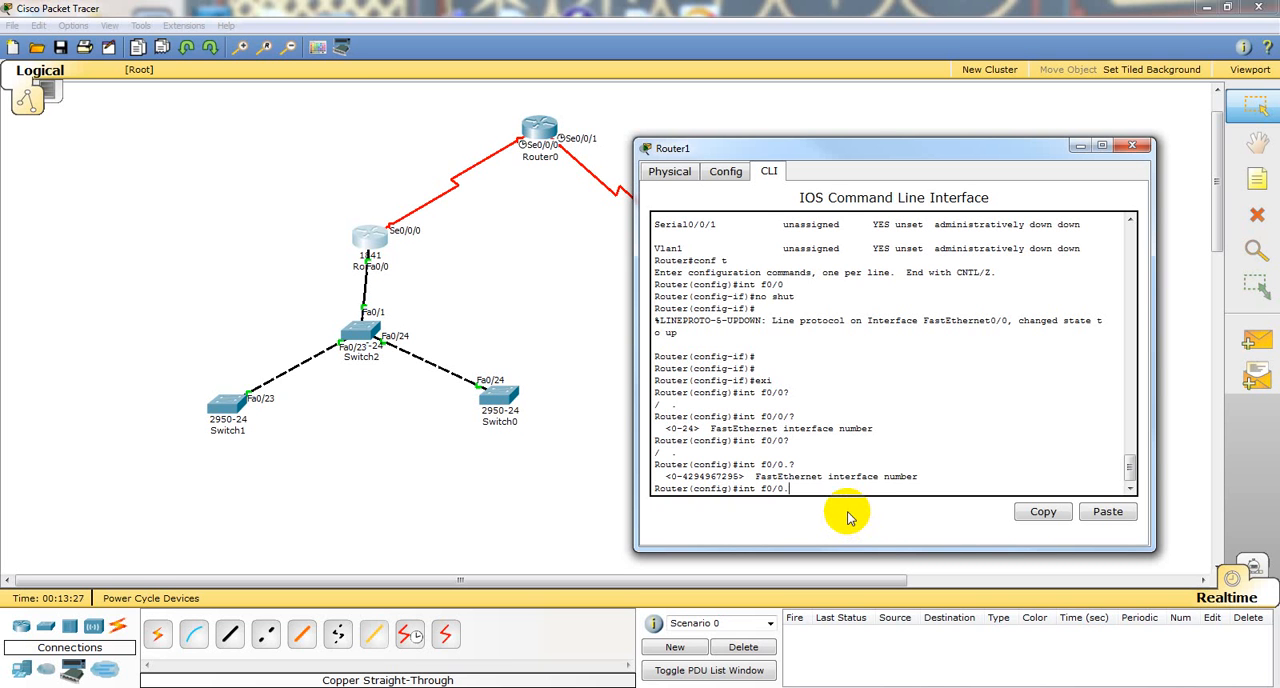
# Step: Create subinterface f0/0.10 on Router1, consulting the command help for the subinterface number
pyautogui.write('10 ?')
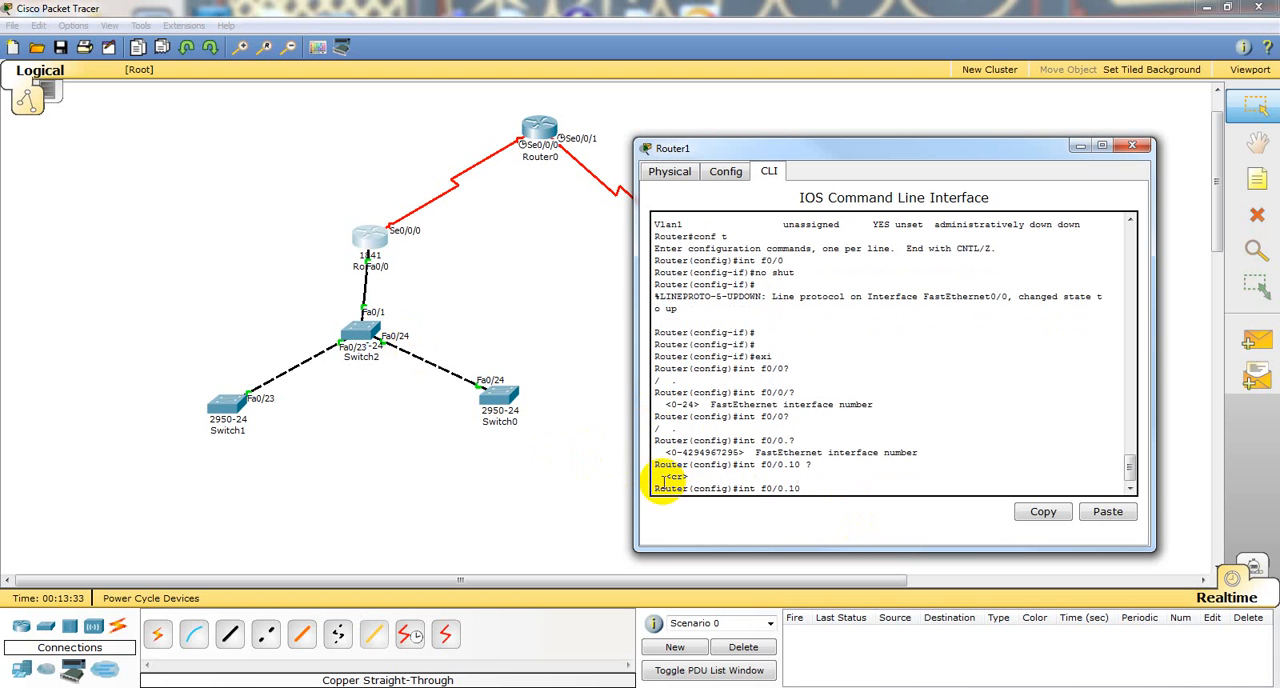
pyautogui.press('Return')
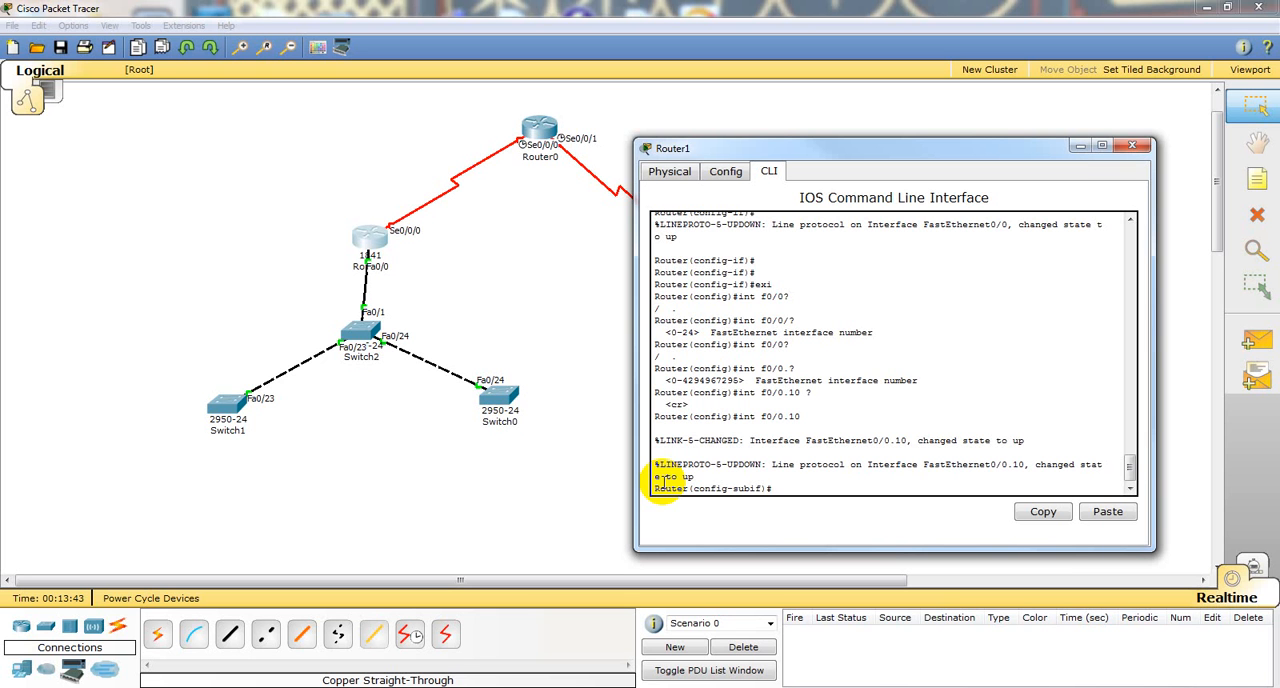
# Step: Set subinterface f0/0.10 to dot1Q encapsulation with VLAN ID 10, consulting the help for the available options
pyautogui.write('?')
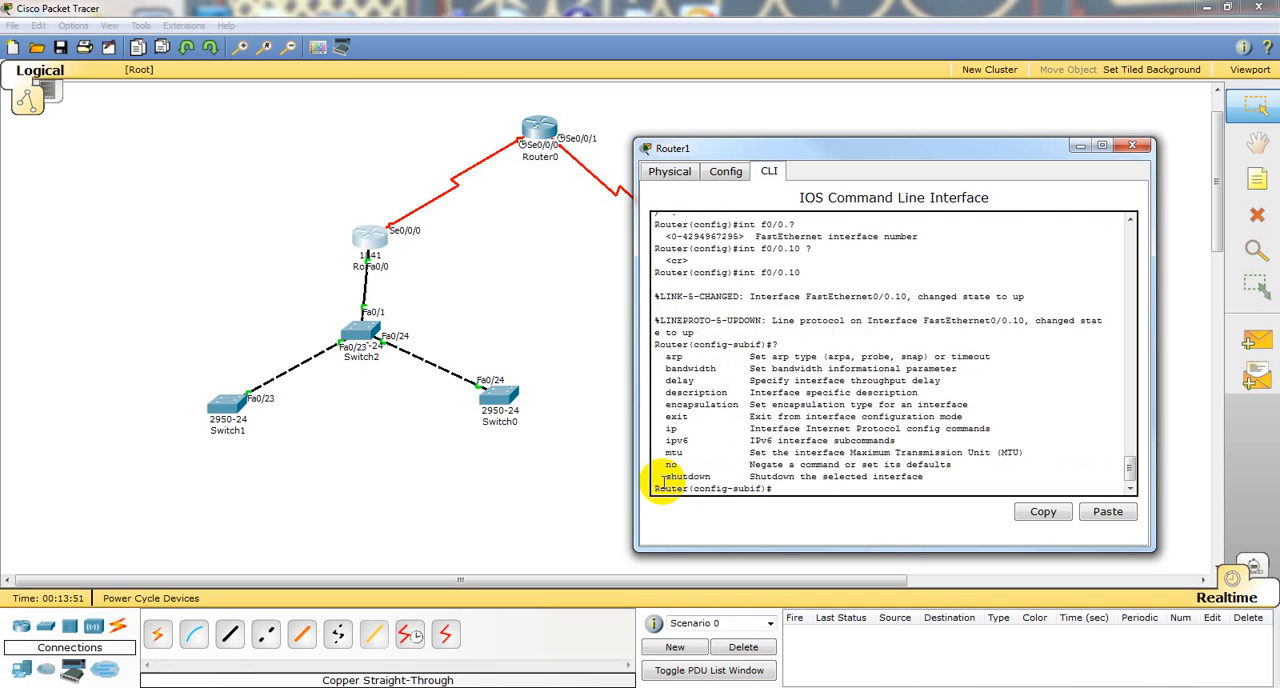
pyautogui.write('en')
pyautogui.press('Tab')
pyautogui.write('?')
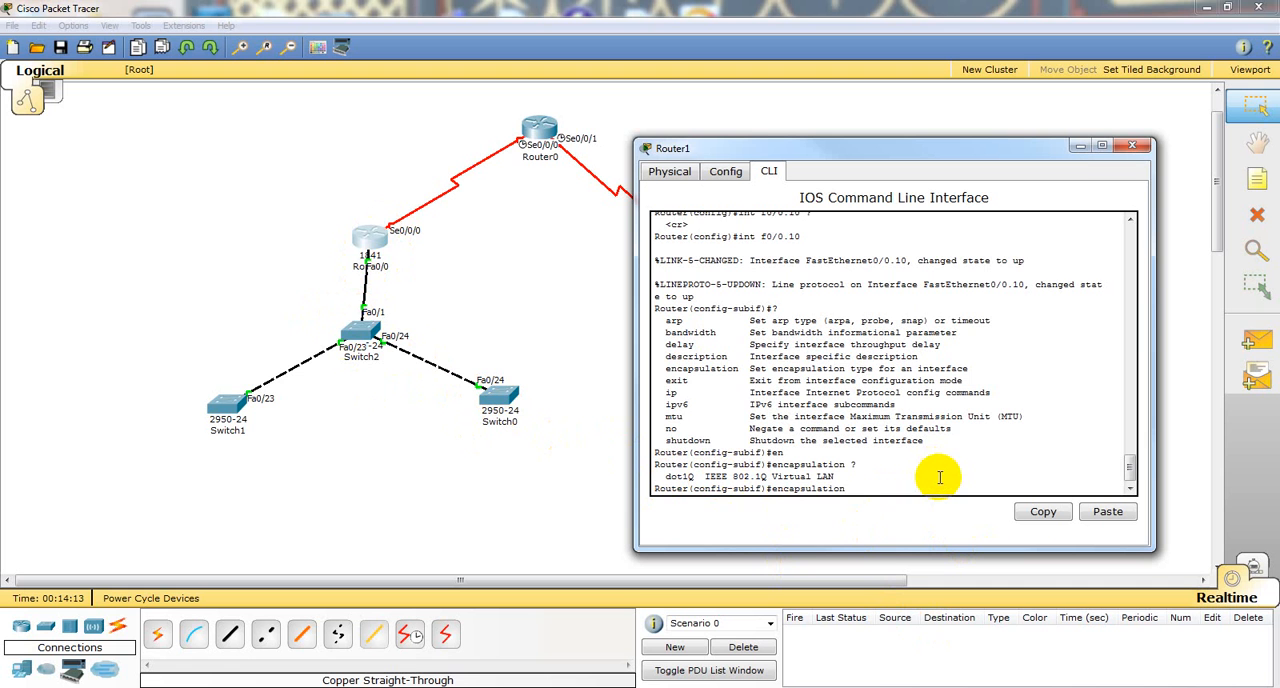
pyautogui.write('do')
pyautogui.press('Tab')
pyautogui.write('?')
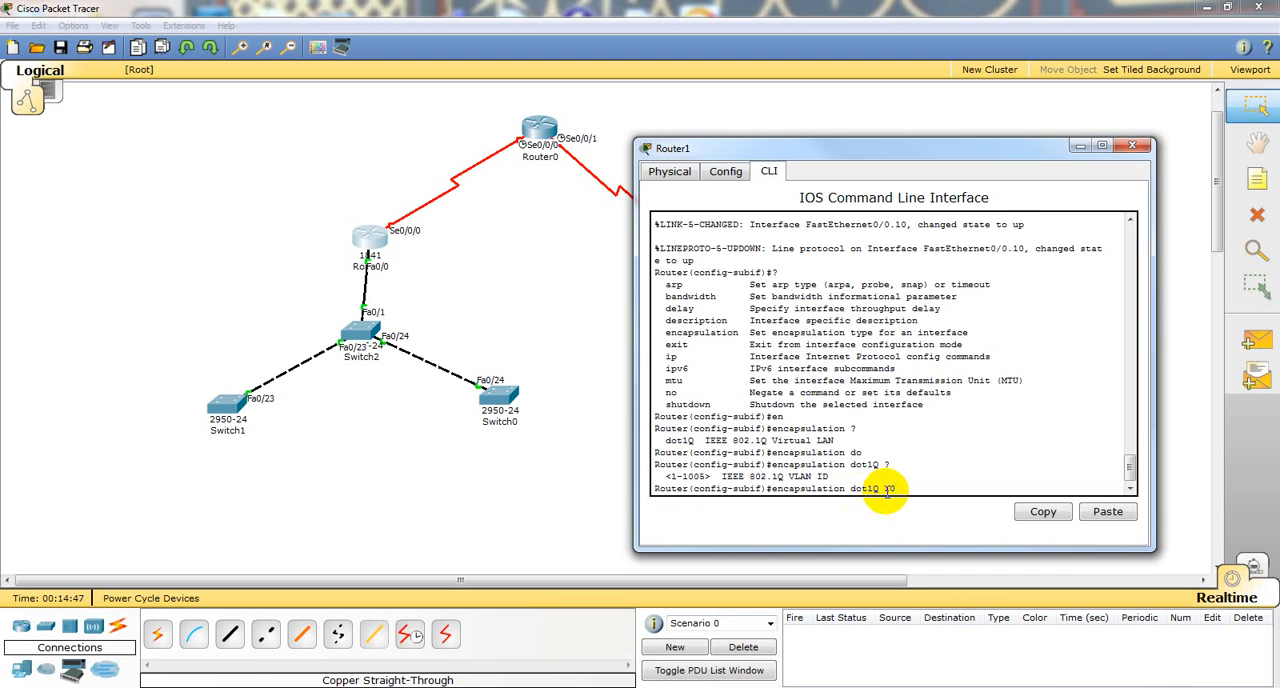
pyautogui.press('Return')
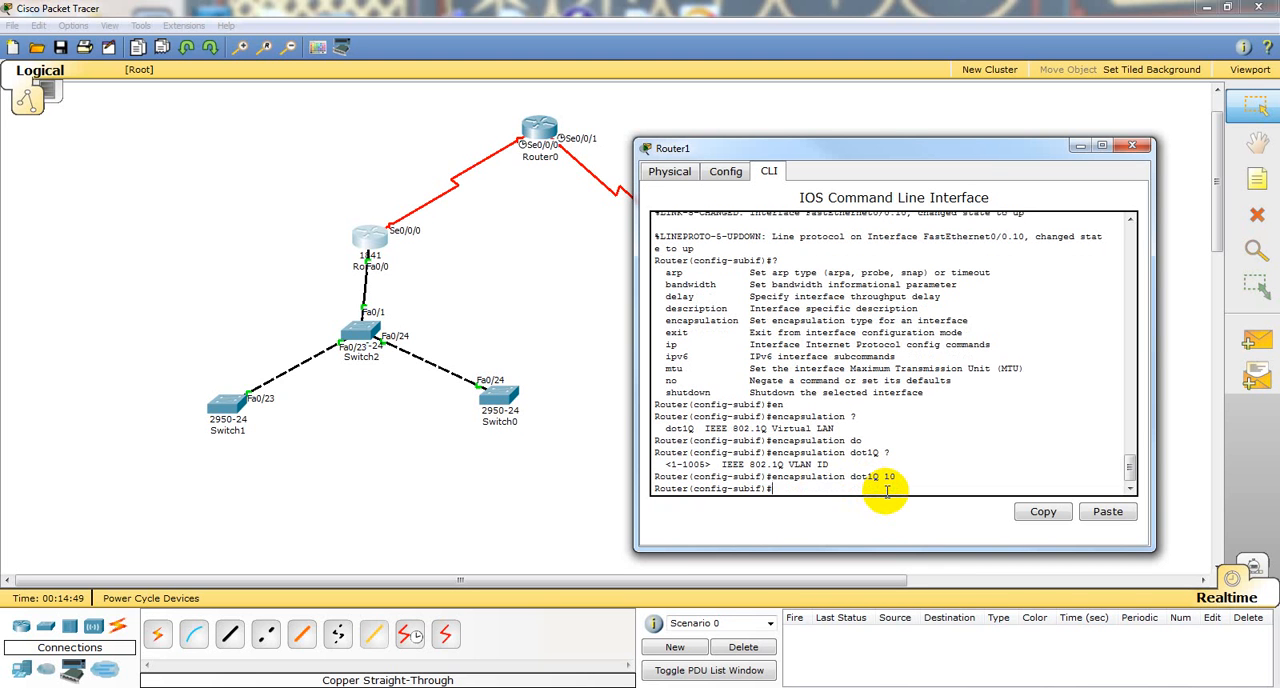
# Step: Assign IP address 192.168.10.1 with mask 255.255.255.0 to Router1's subinterface f0/0.10
pyautogui.write('ip add')
pyautogui.scroll(15, 746, 355)
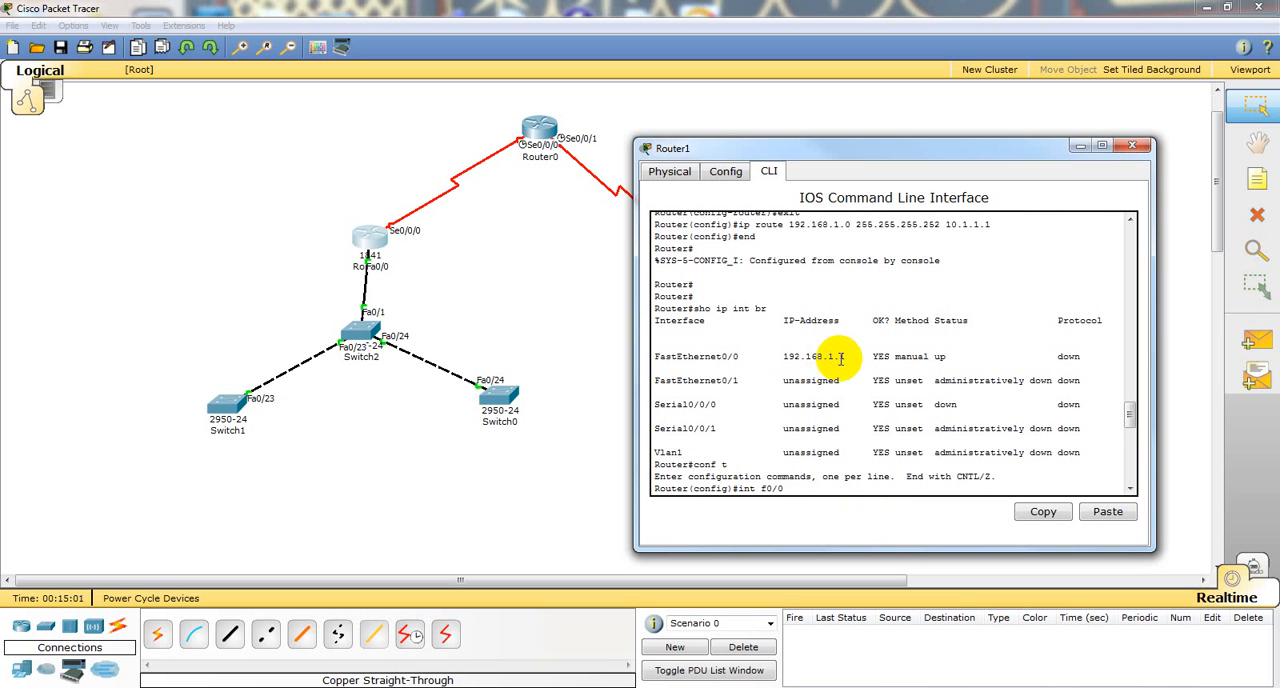
pyautogui.scroll(-15, 840, 358)
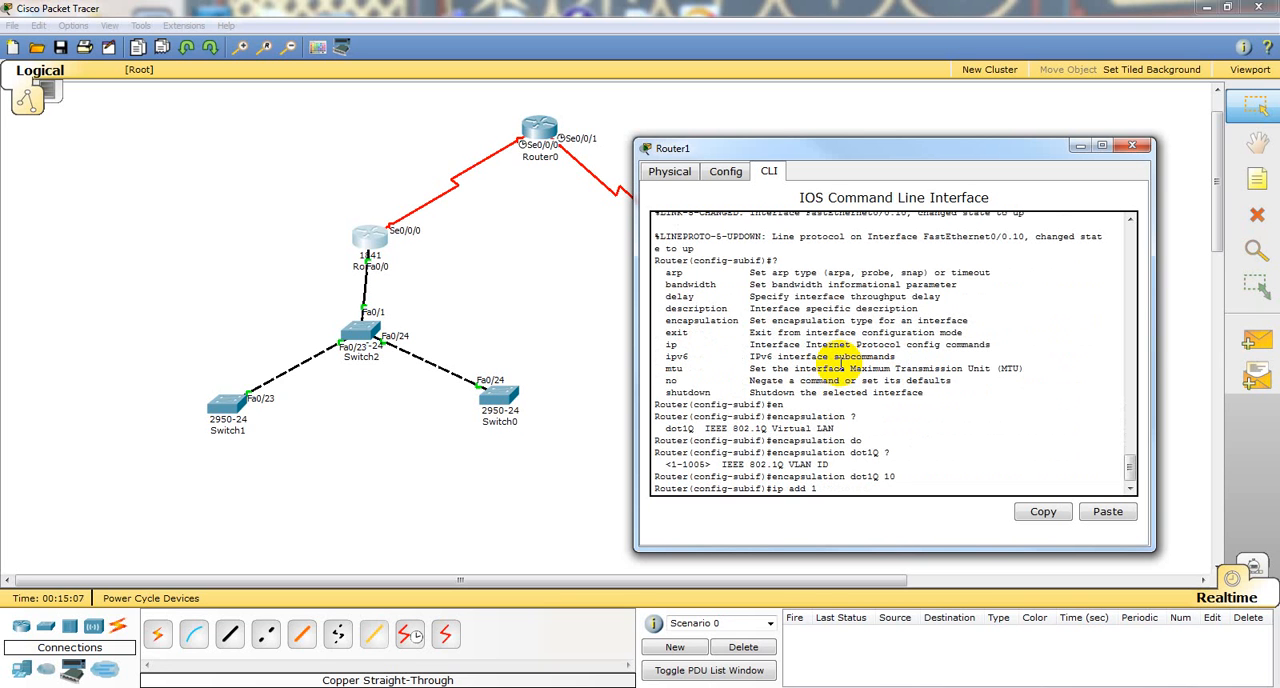
pyautogui.write('92.168.10.1 255.255.0')
pyautogui.press('BackSpace')
pyautogui.press('BackSpace')
pyautogui.write('255.0')
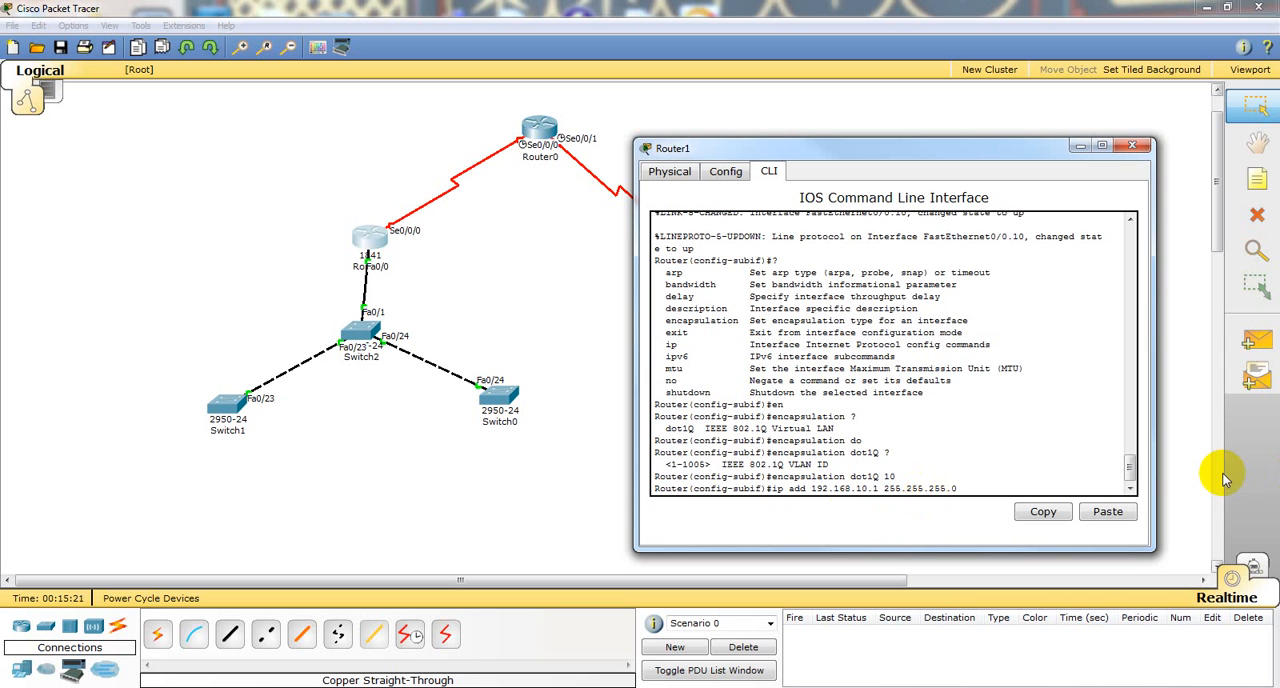
pyautogui.press('Return')
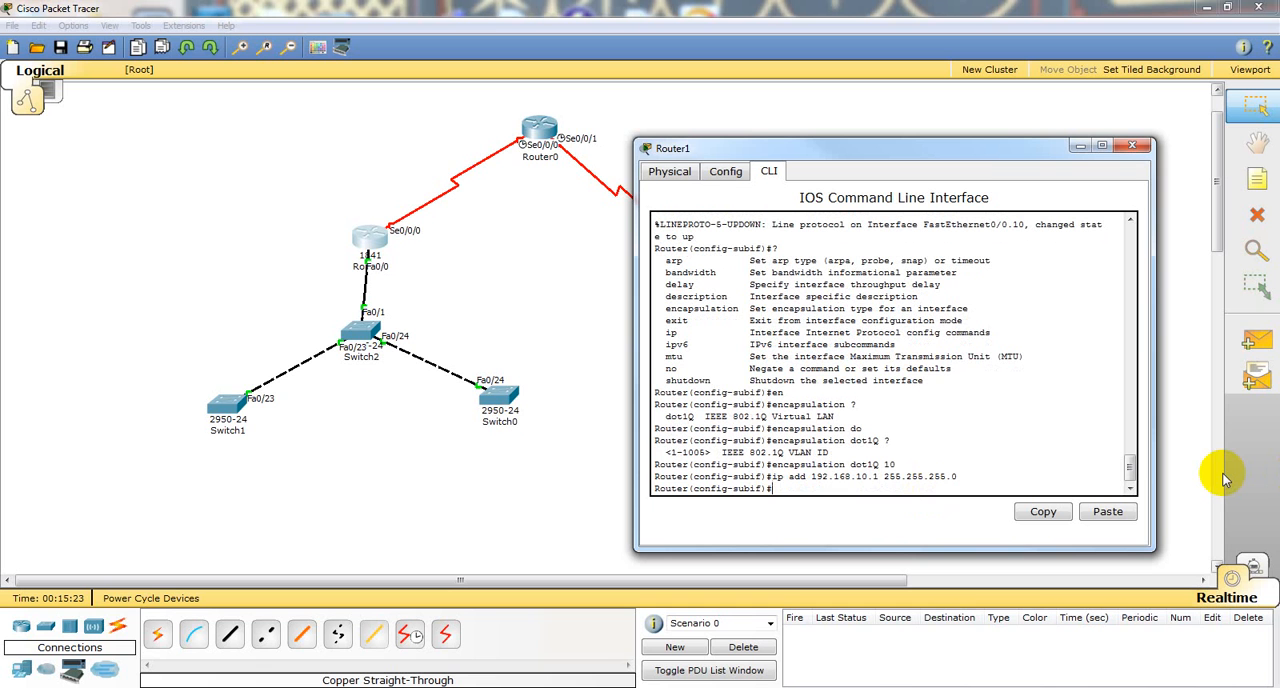
# Step: Display Router1's brief IP interface summary from subinterface mode, and end the configuration session
pyautogui.write('do sho ip in tbr')
pyautogui.press('Return')
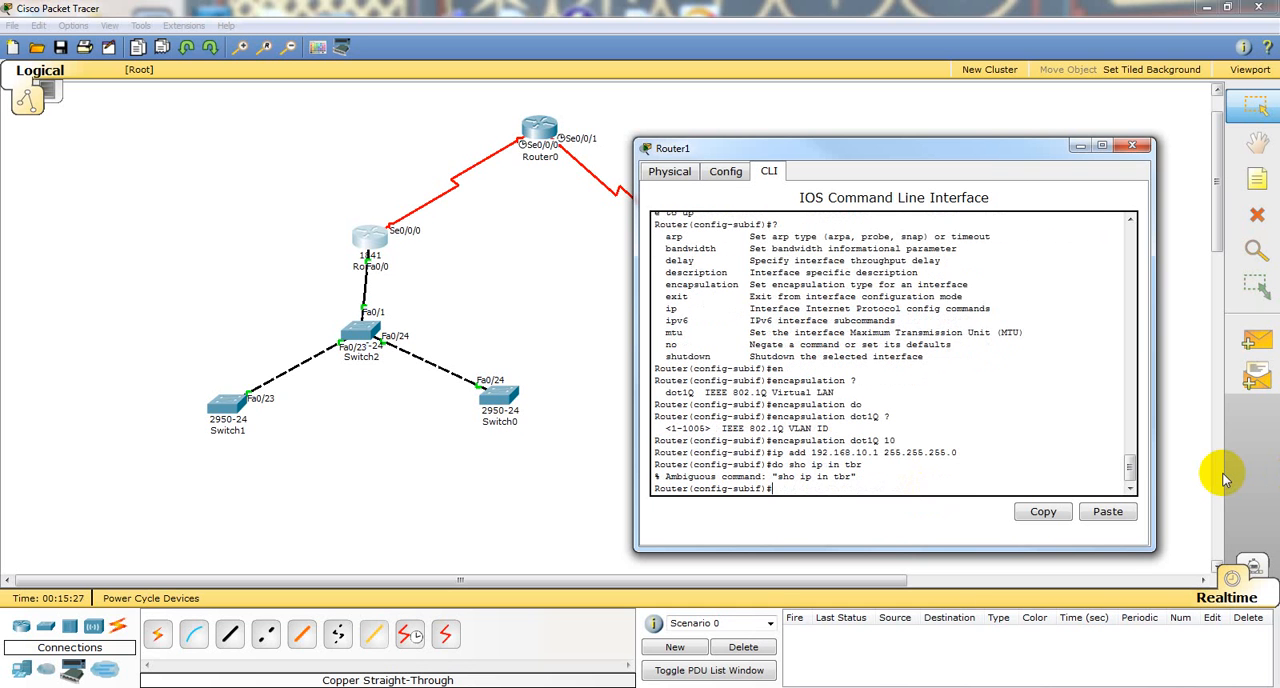
pyautogui.press('Up')
pyautogui.press('Delete')
pyautogui.press('Left')
pyautogui.write('t')
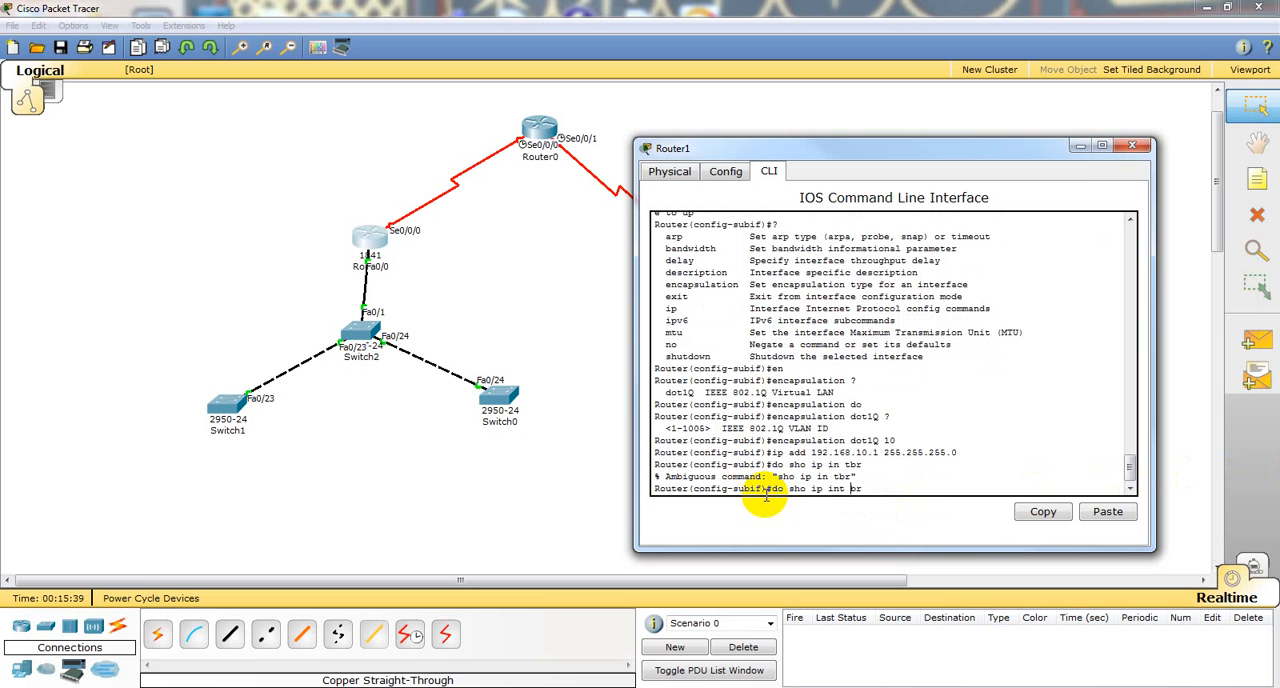
pyautogui.press('Right')
pyautogui.press('Right')
pyautogui.press('Return')
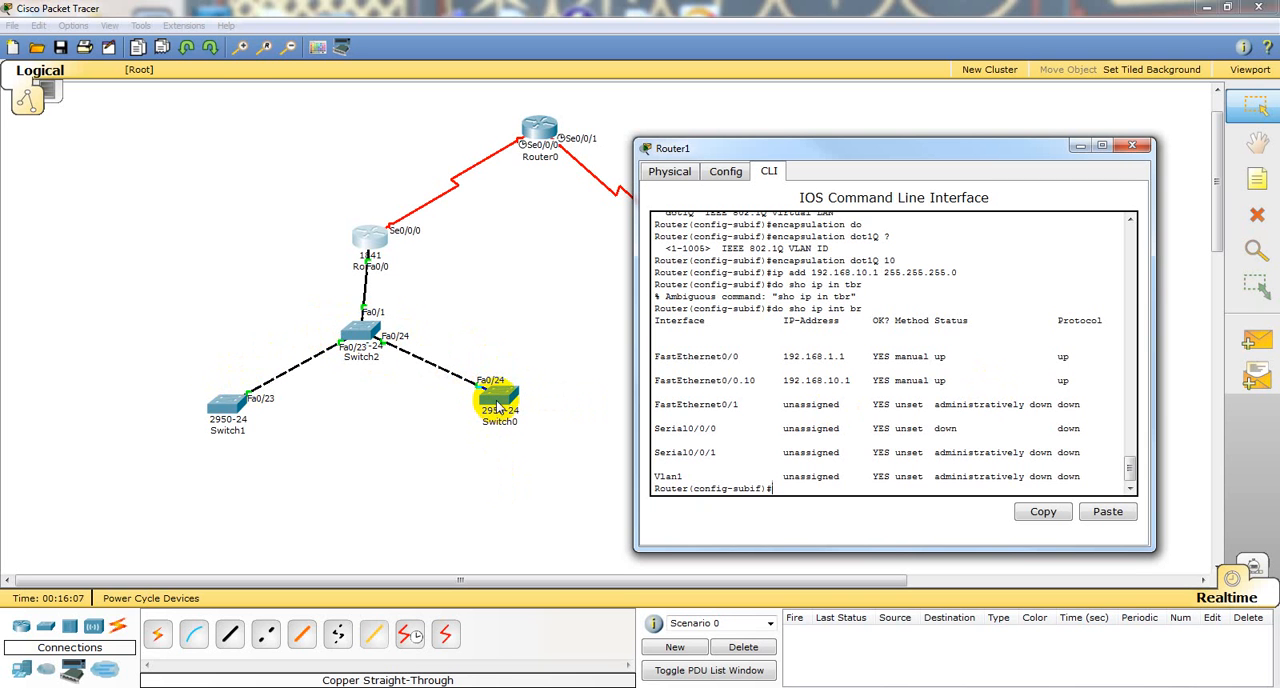
pyautogui.write('end')
pyautogui.press('Return')
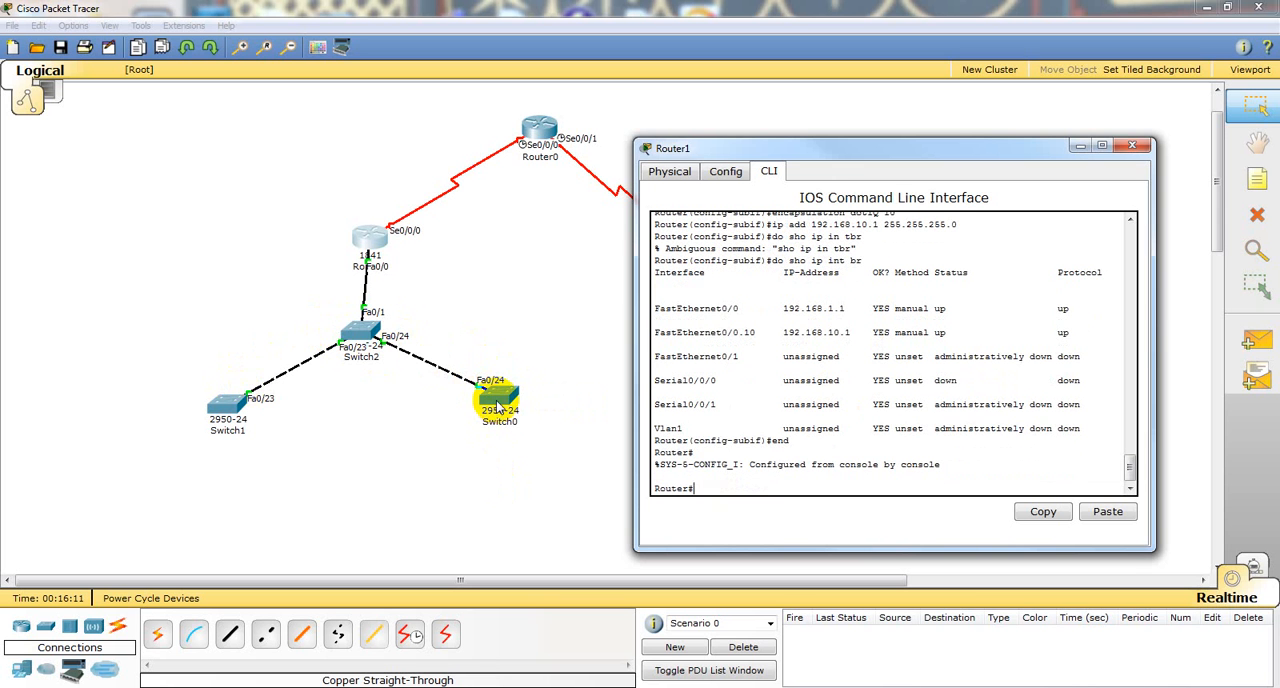
# Step: Create VLAN 10 on Switch2 from global configuration mode in its command line
pyautogui.click(356, 325)
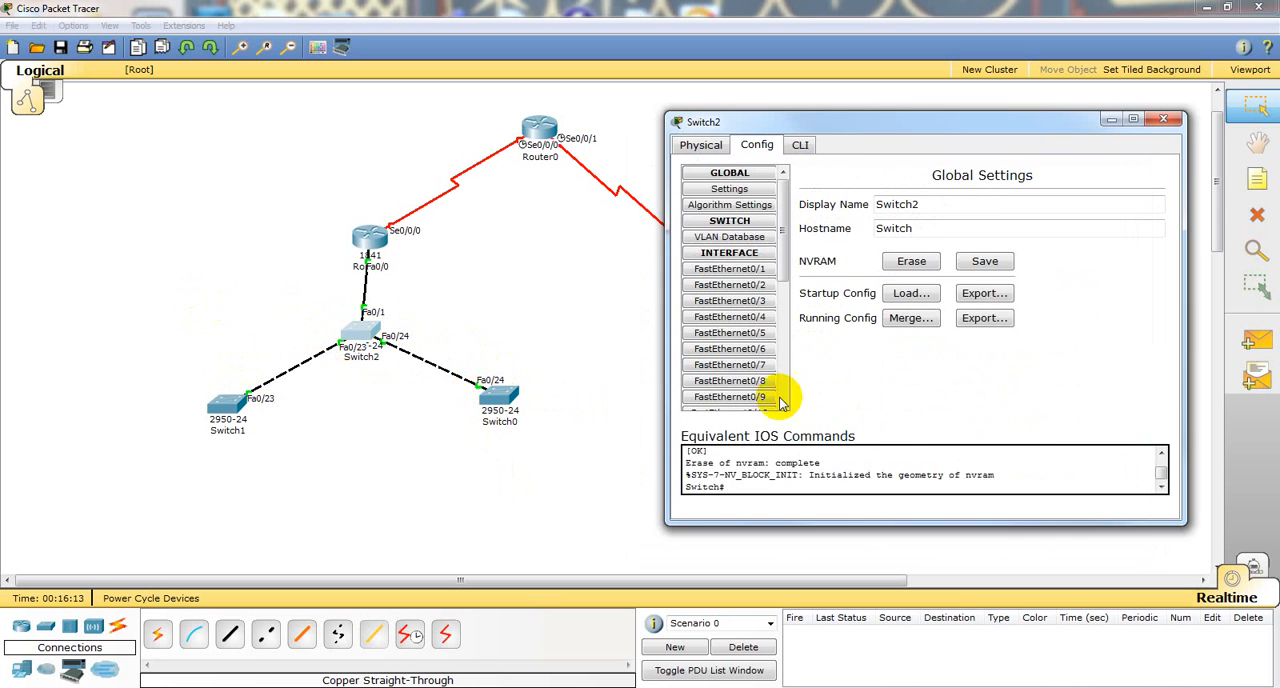
pyautogui.click(801, 145)
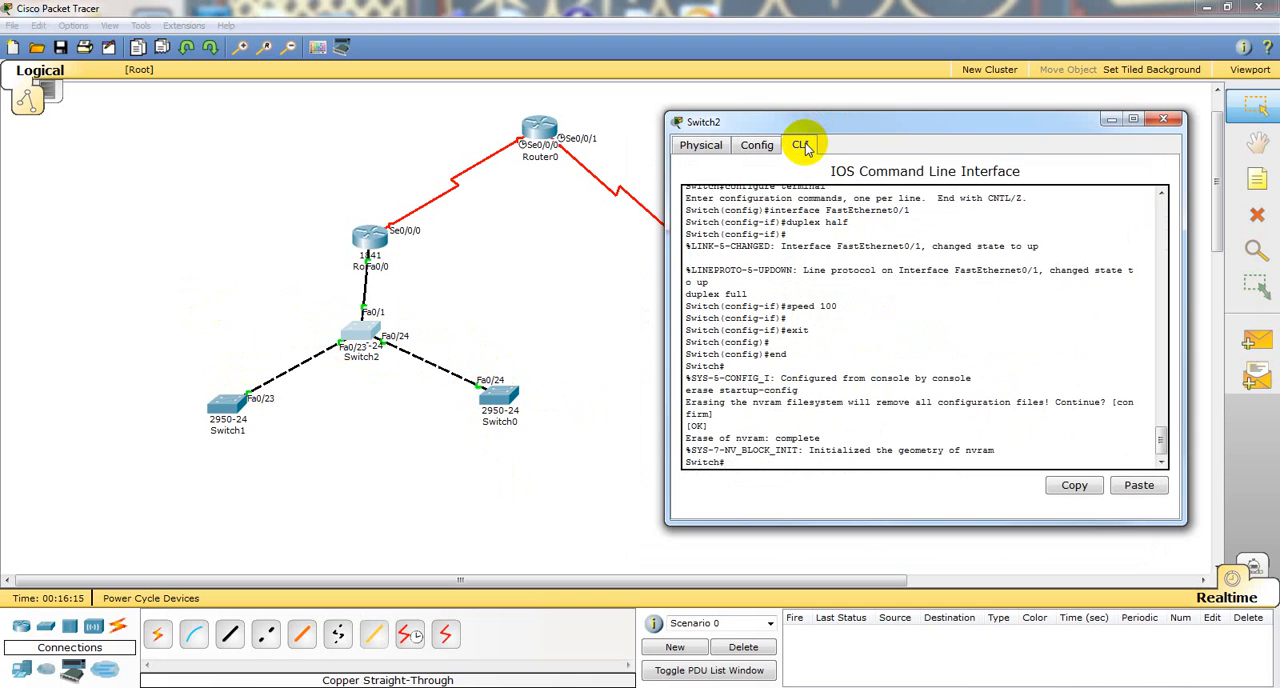
pyautogui.press('Return')
pyautogui.press('Return')
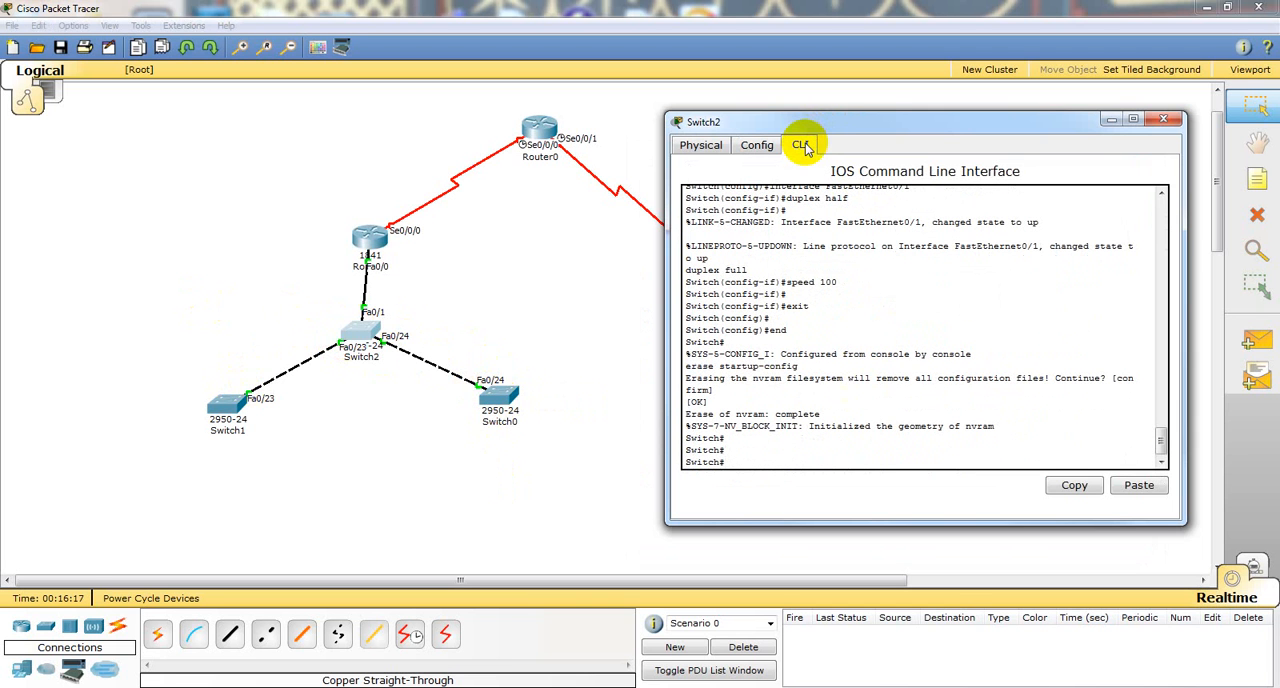
pyautogui.write('conf t')
pyautogui.press('Return')
pyautogui.write('vlan 10')
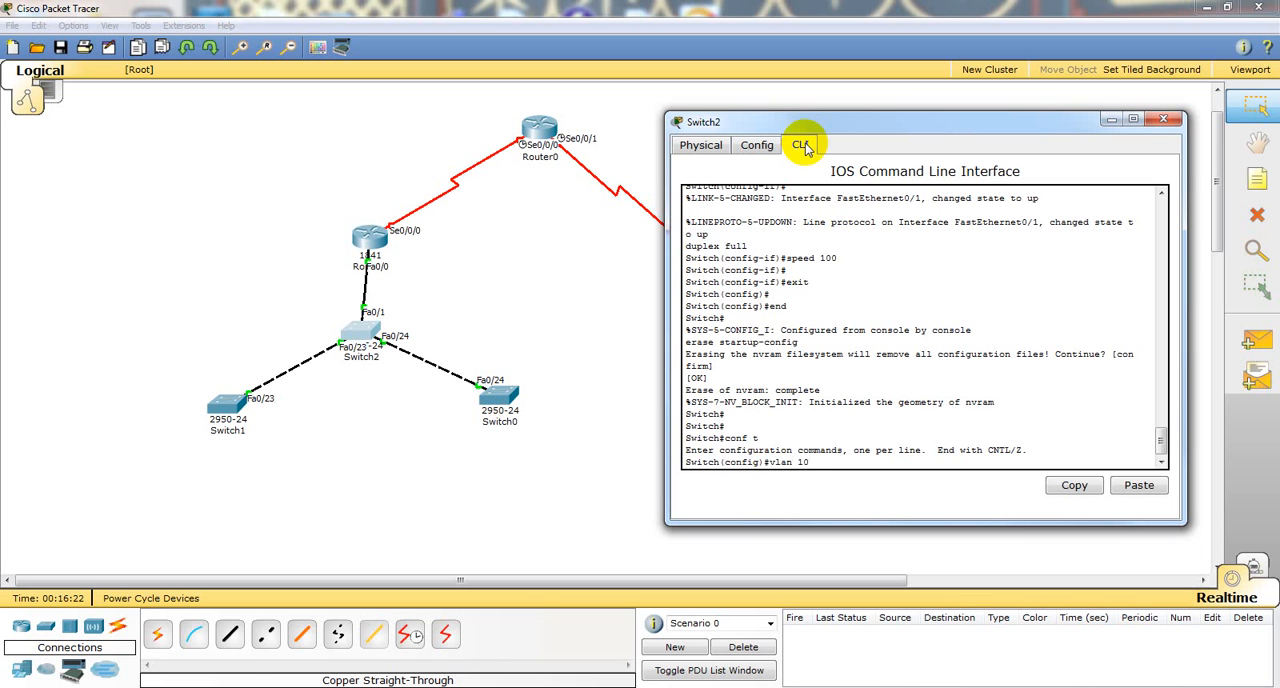
pyautogui.press('Return')
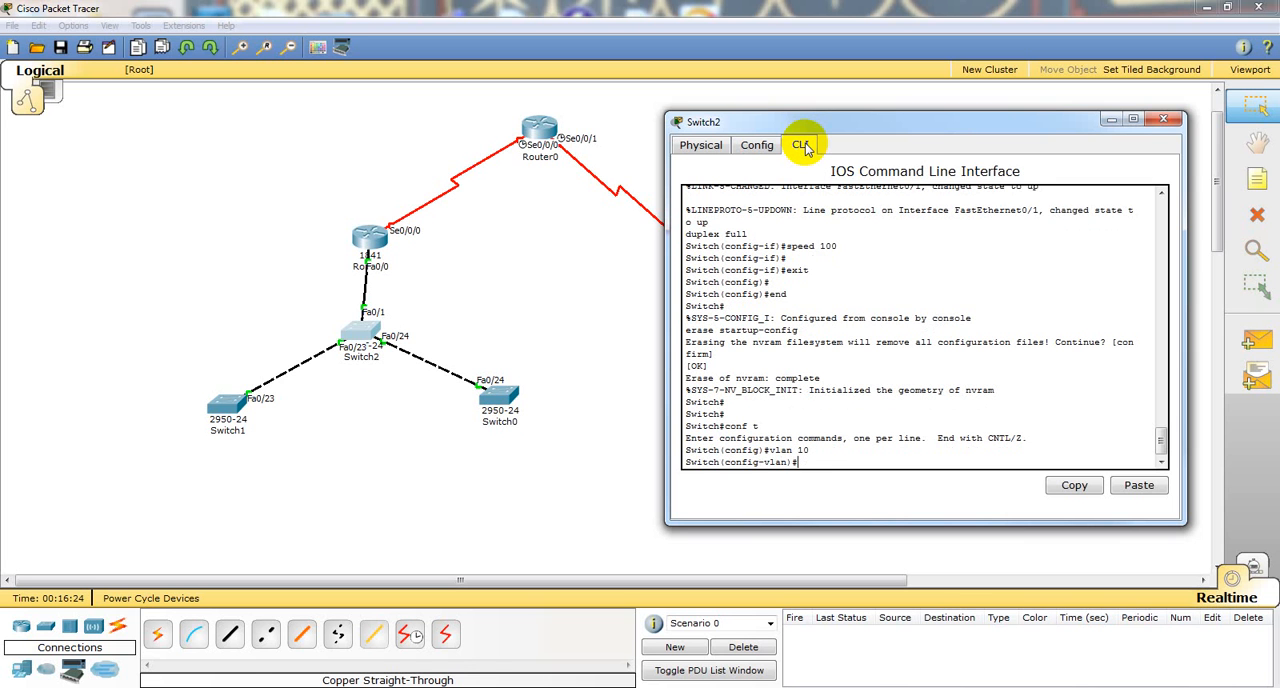
# Step: Name VLAN 10 on Switch2 sales and return to privileged mode
pyautogui.write('name sales')
pyautogui.press('Return')
pyautogui.write('end')
pyautogui.press('Return')
# Step: Display Switch2's VLAN table to check the sales VLAN, and quit the paged output
pyautogui.press('Return')
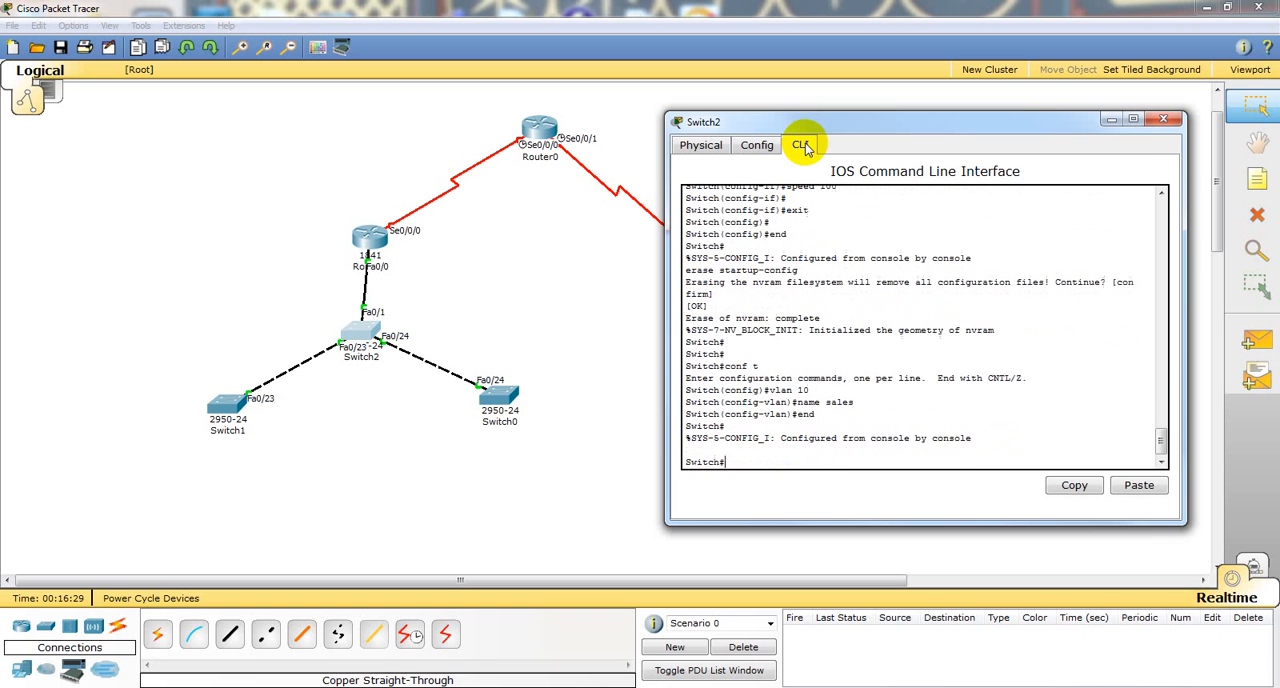
pyautogui.write('sho vlan')
pyautogui.press('Return')
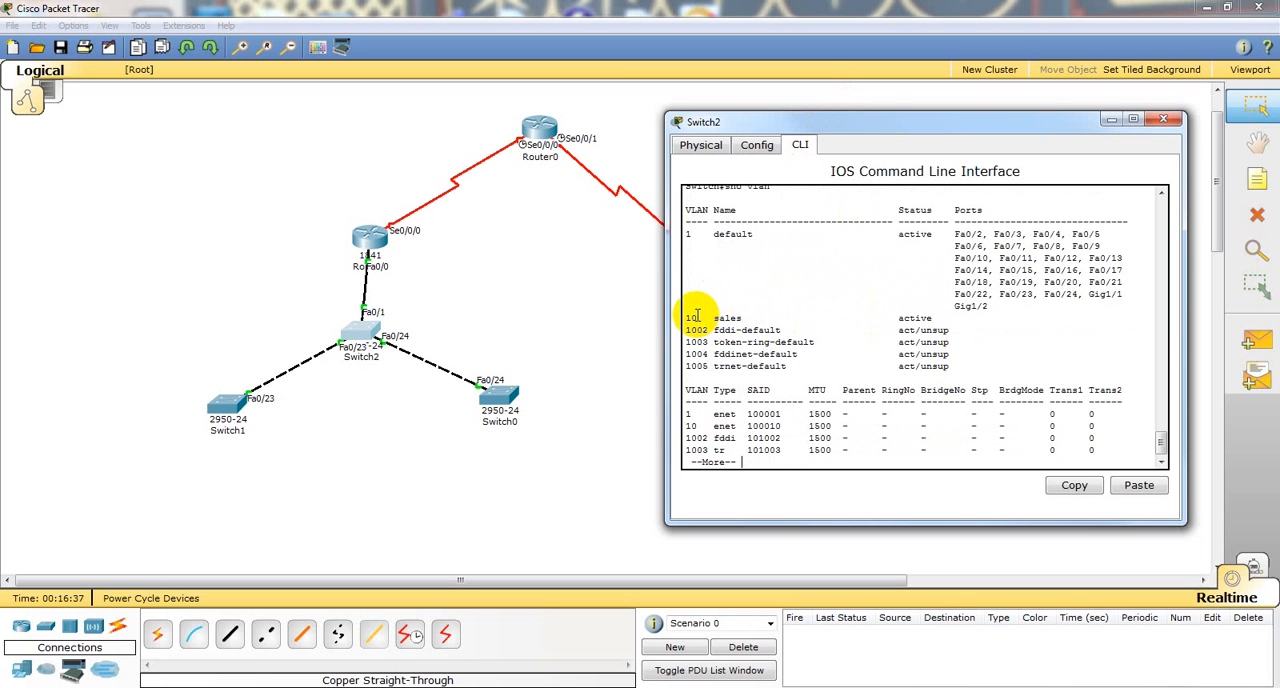
pyautogui.write('q')
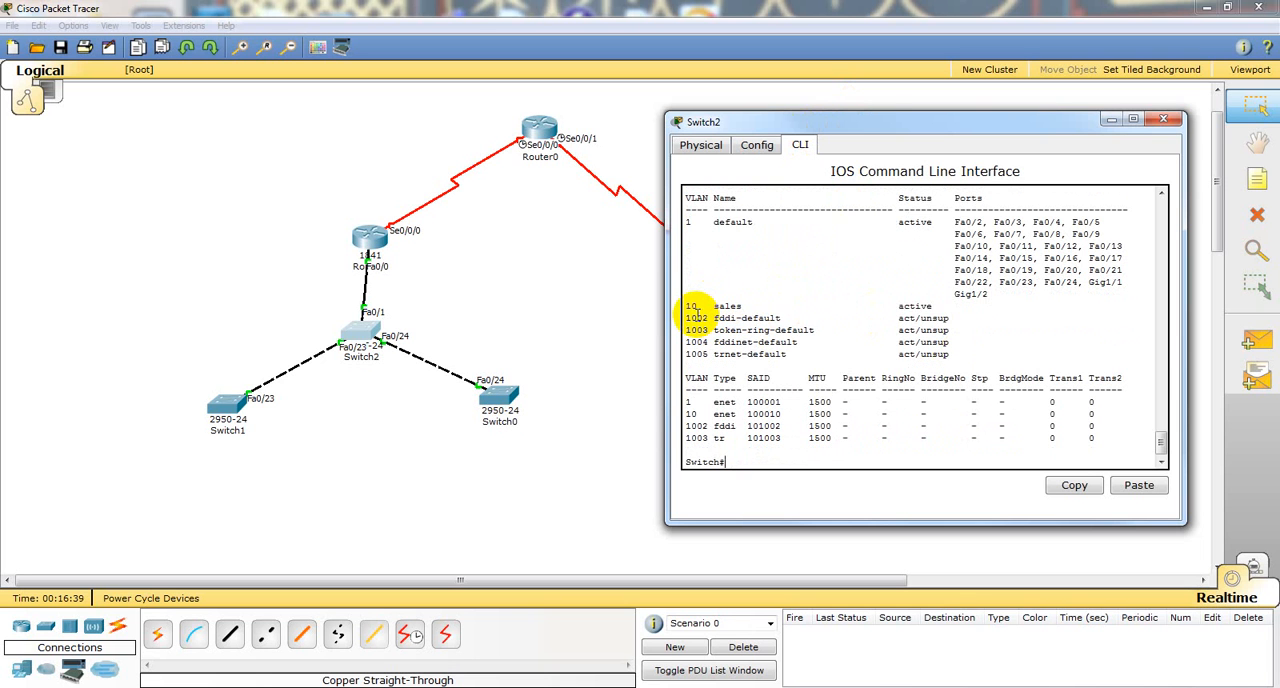
pyautogui.write('conf t')
# Step: Set Switch2's interface f0/12 to switchport access mode from global configuration
pyautogui.press('Return')
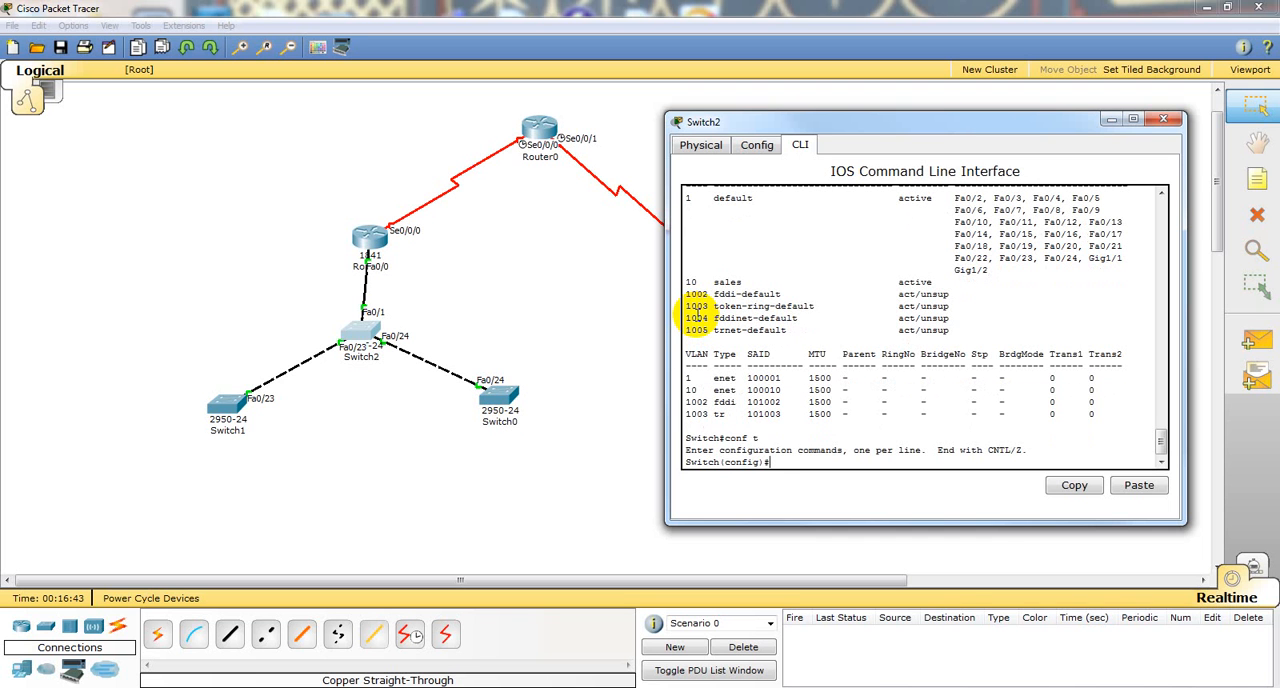
pyautogui.write('int f0/12')
pyautogui.press('Return')
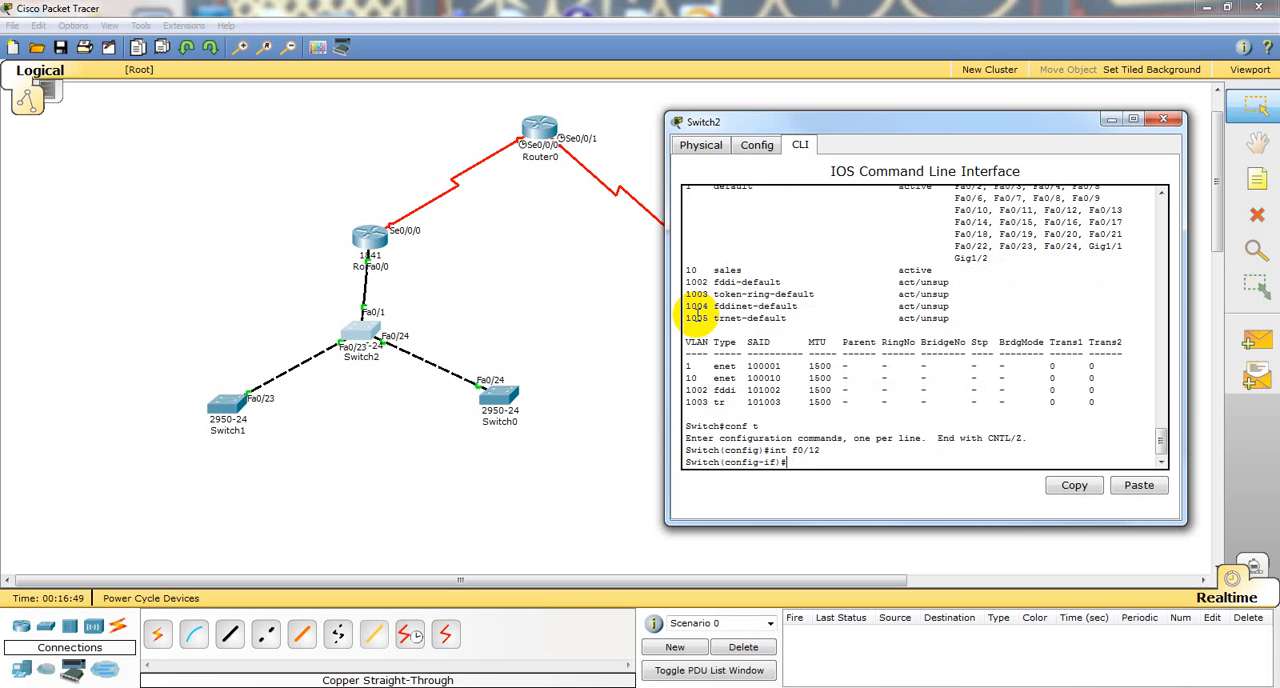
pyautogui.write('sw')
pyautogui.press('Tab')
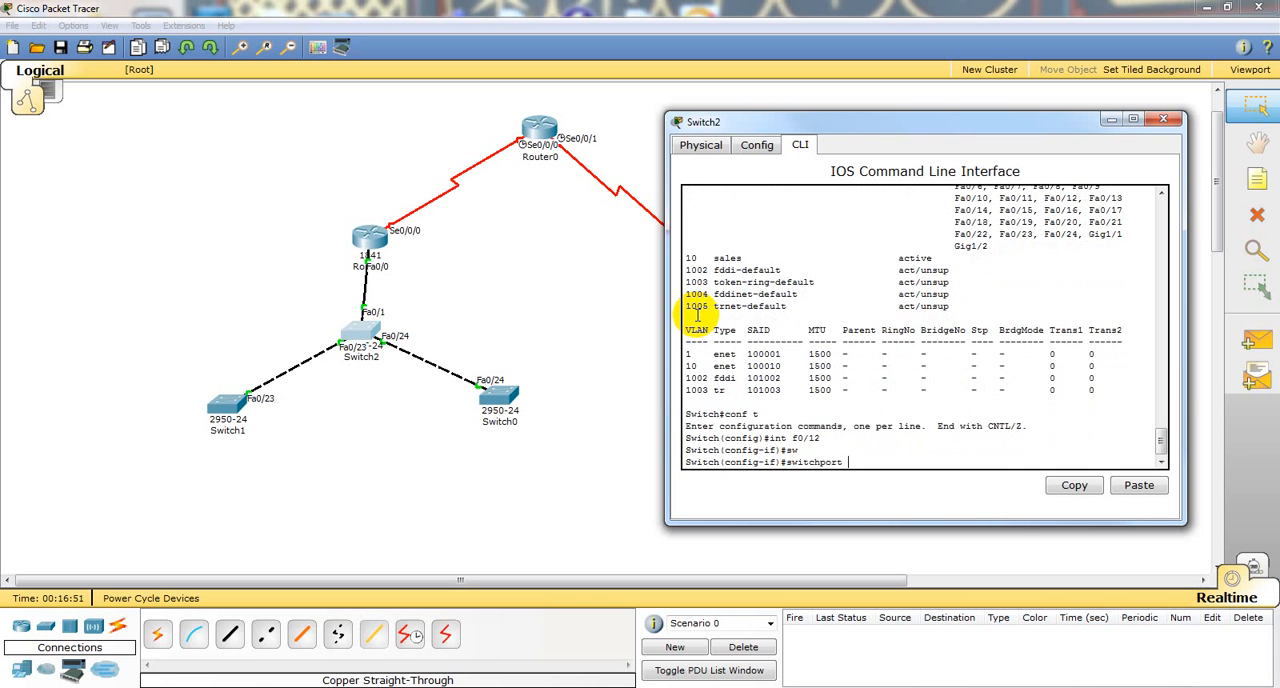
pyautogui.write('m')
pyautogui.press('Tab')
pyautogui.write('acc')
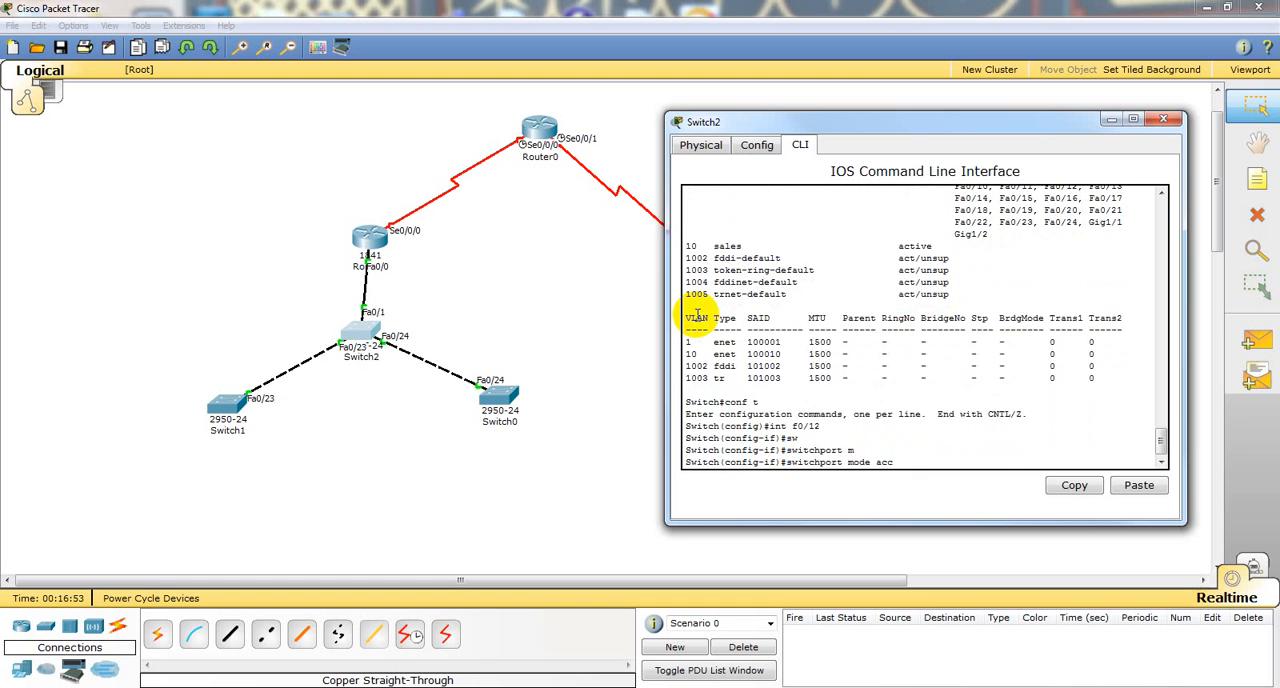
pyautogui.press('Tab')
pyautogui.press('Return')
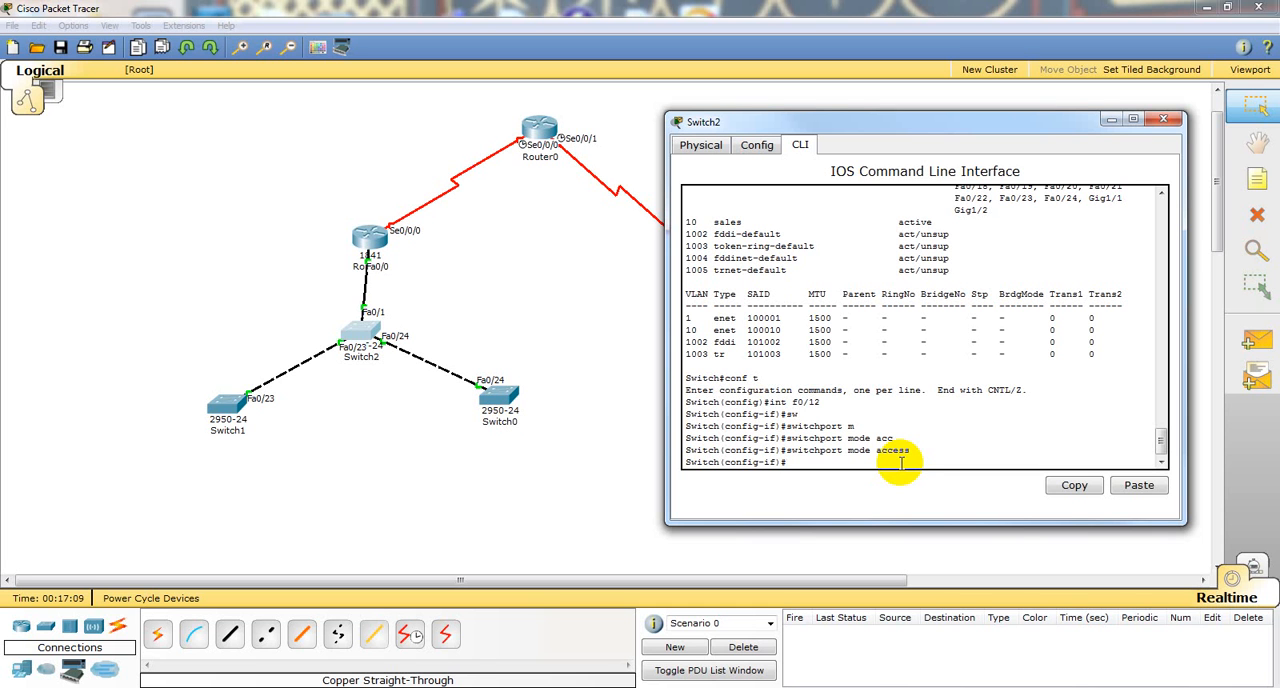
# Step: Assign voice VLAN 12 to Switch2's interface f0/12, consulting the help for the switchport and voice options
pyautogui.write('w')
pyautogui.press('Tab')
pyautogui.write('?')
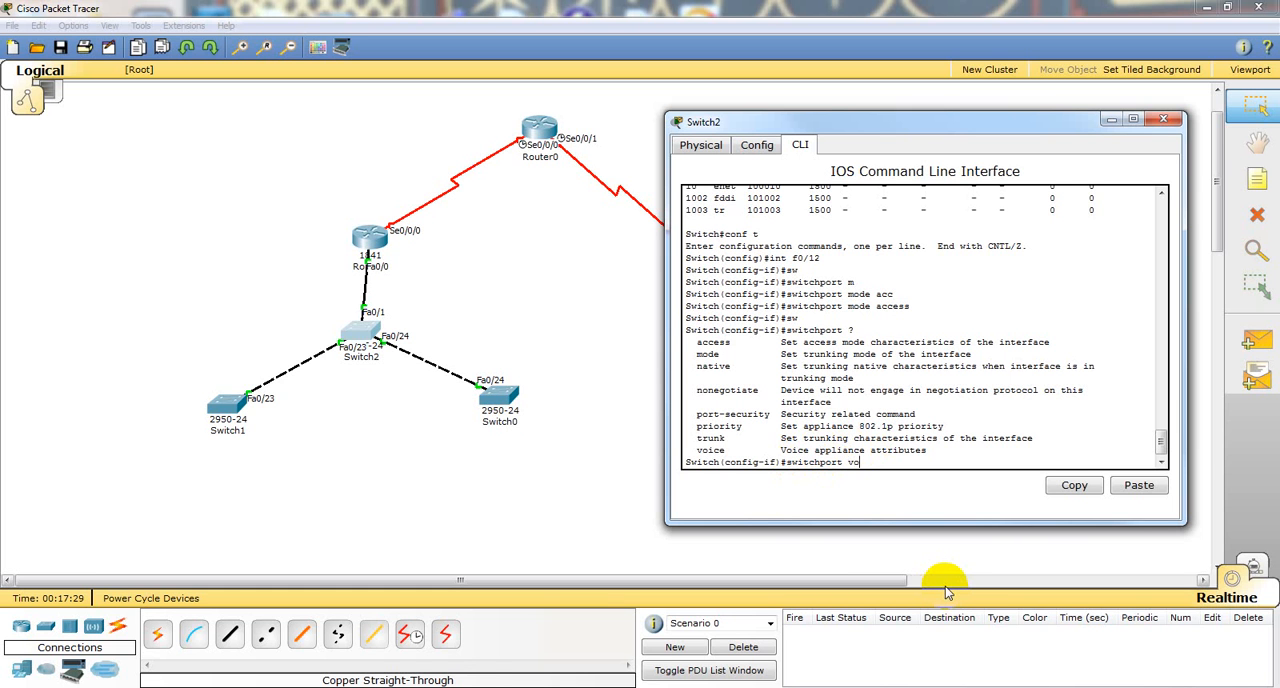
pyautogui.write('i')
pyautogui.press('Tab')
pyautogui.write('?')
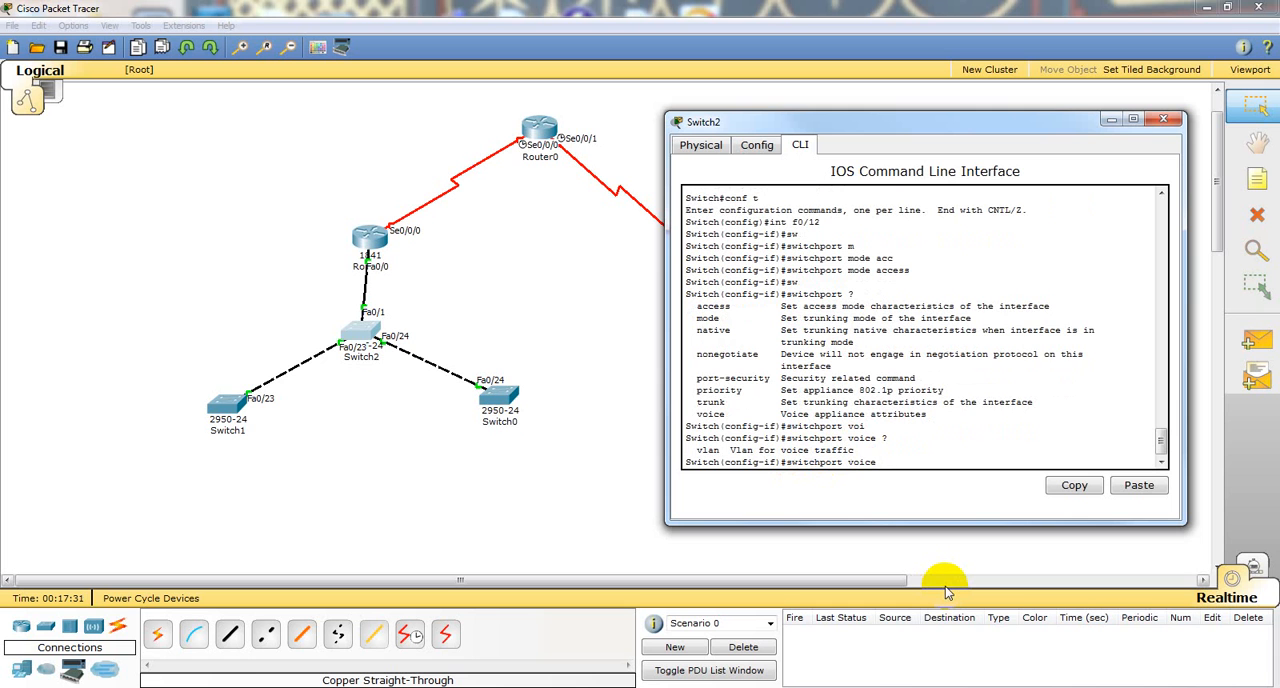
pyautogui.write('vl')
pyautogui.write('?')
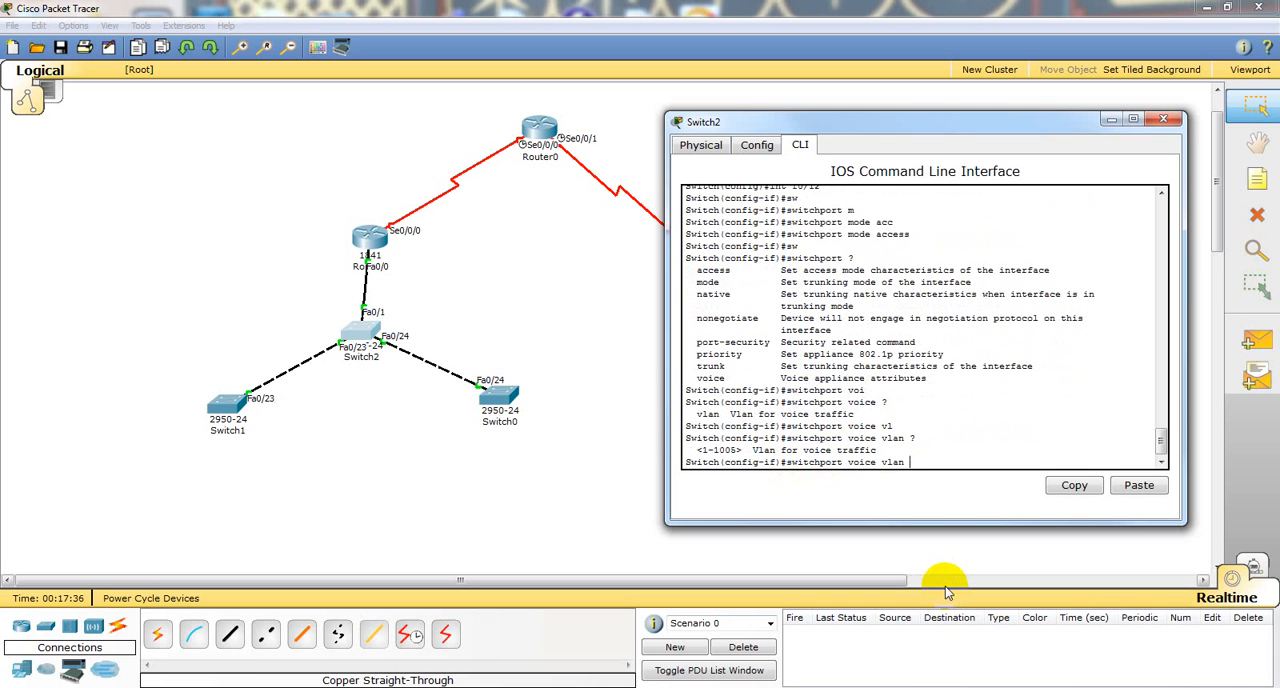
pyautogui.write('12')
pyautogui.press('Return')
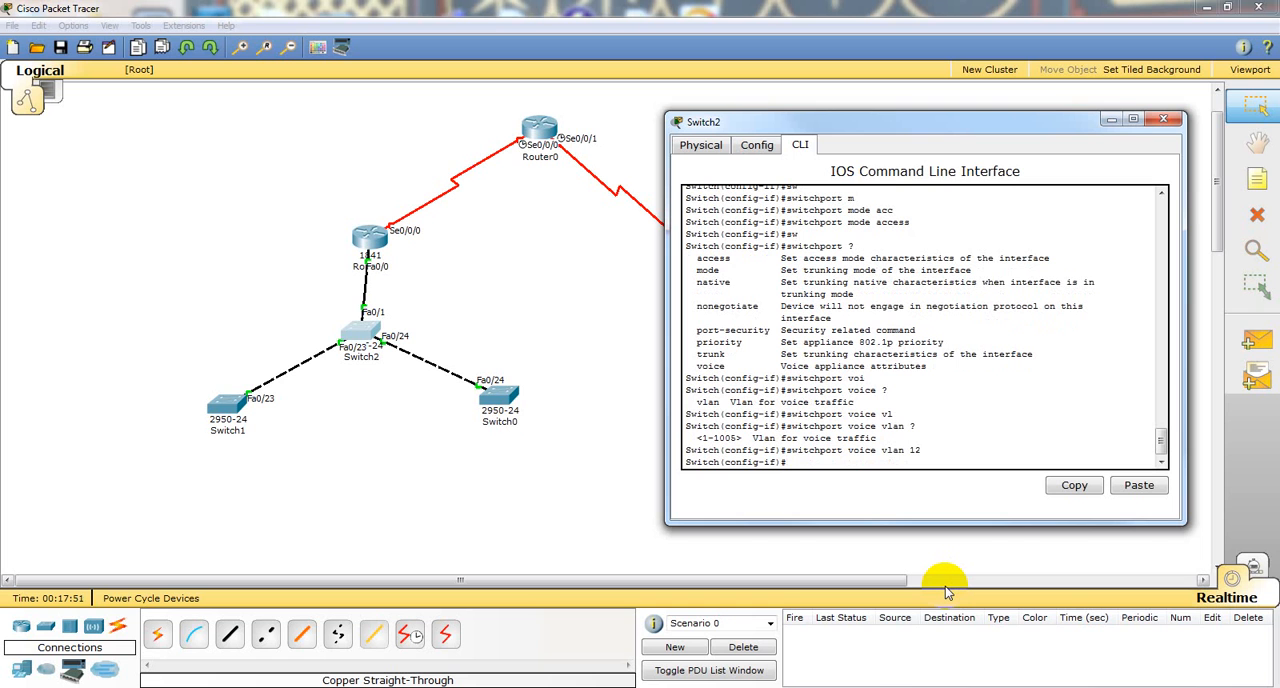
# Step: Assign access VLAN 10 to Switch2's interface f0/12
pyautogui.write('sw')
pyautogui.press('Tab')
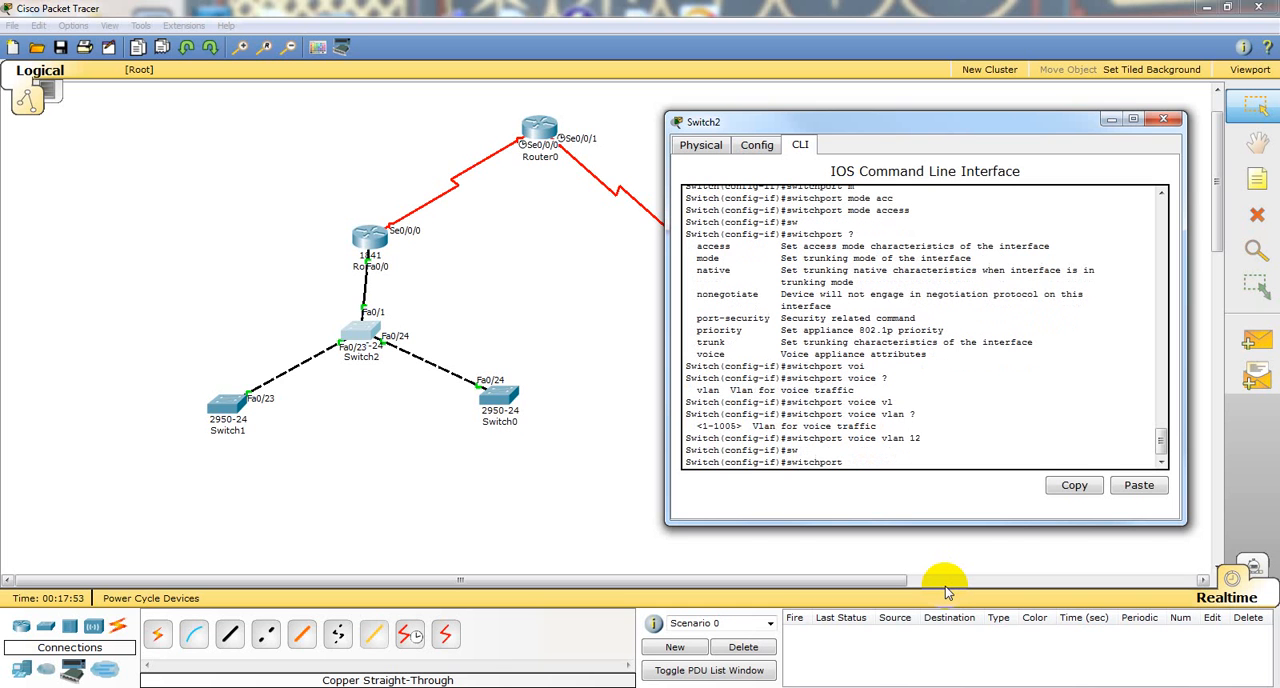
pyautogui.write('acc')
pyautogui.press('Tab')
pyautogui.write('vl')
pyautogui.press('Tab')
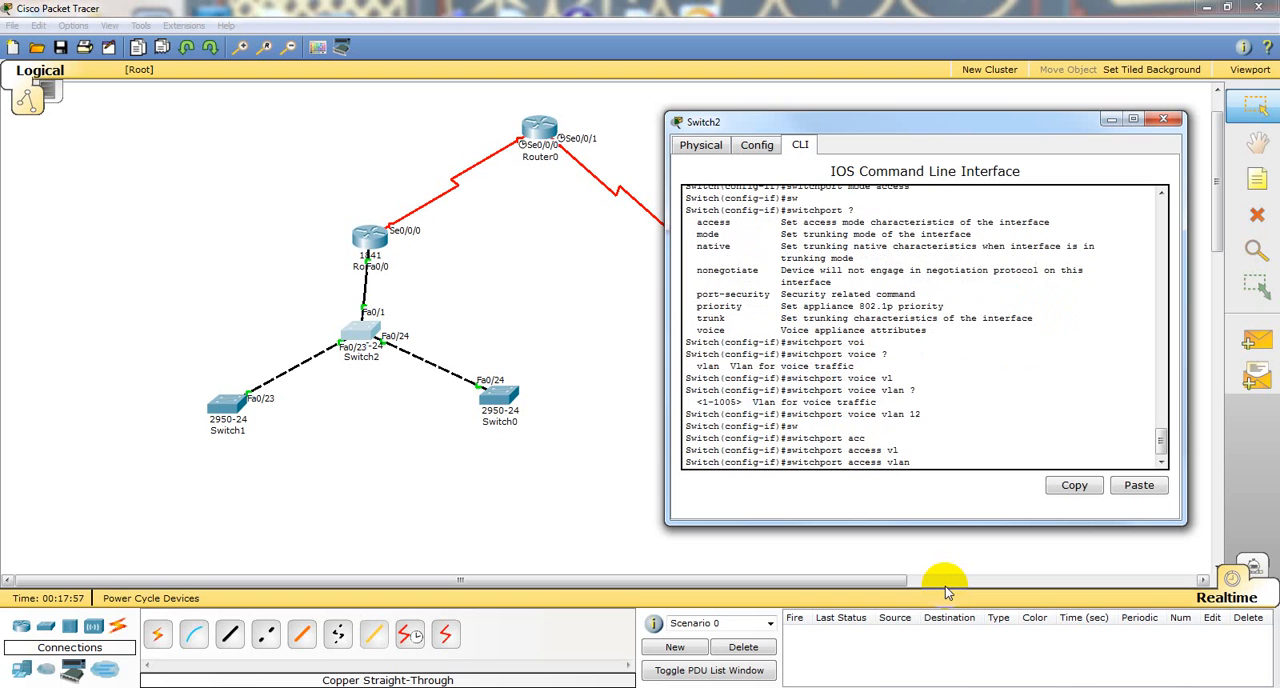
pyautogui.write('10')
pyautogui.press('Return')
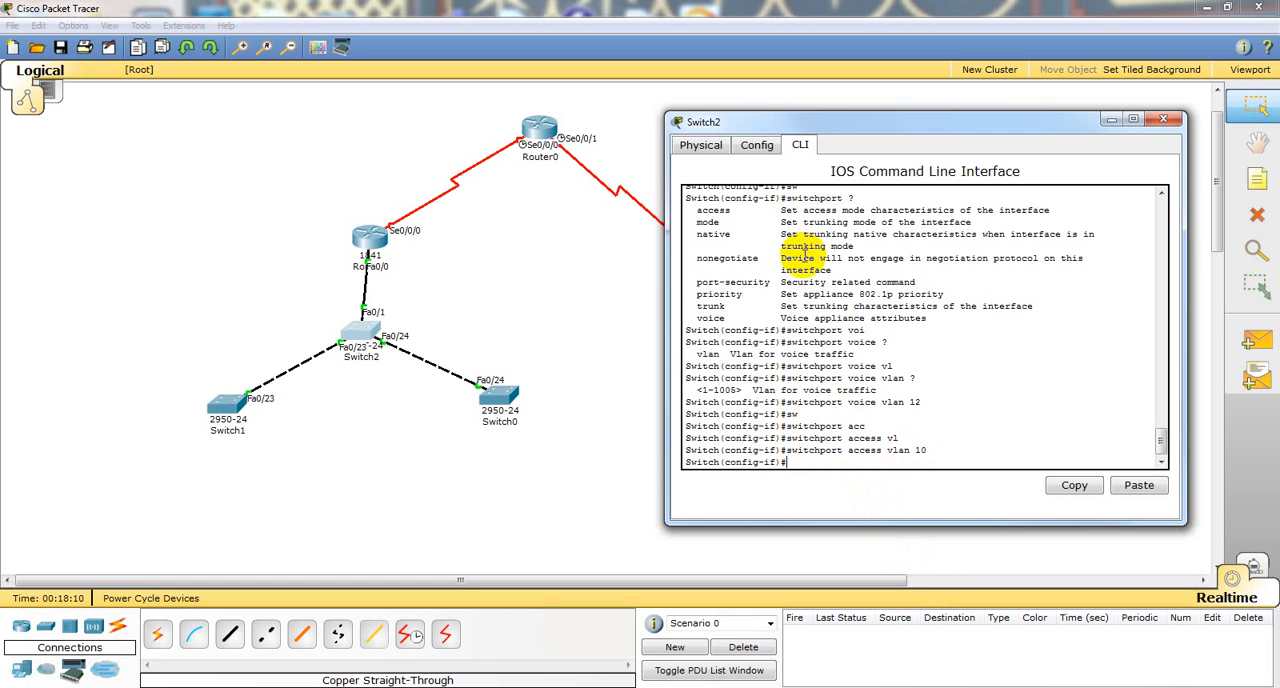
# Step: End the configuration session and display Switch2's VLAN table to check the port assignment of f0/12
pyautogui.write('end')
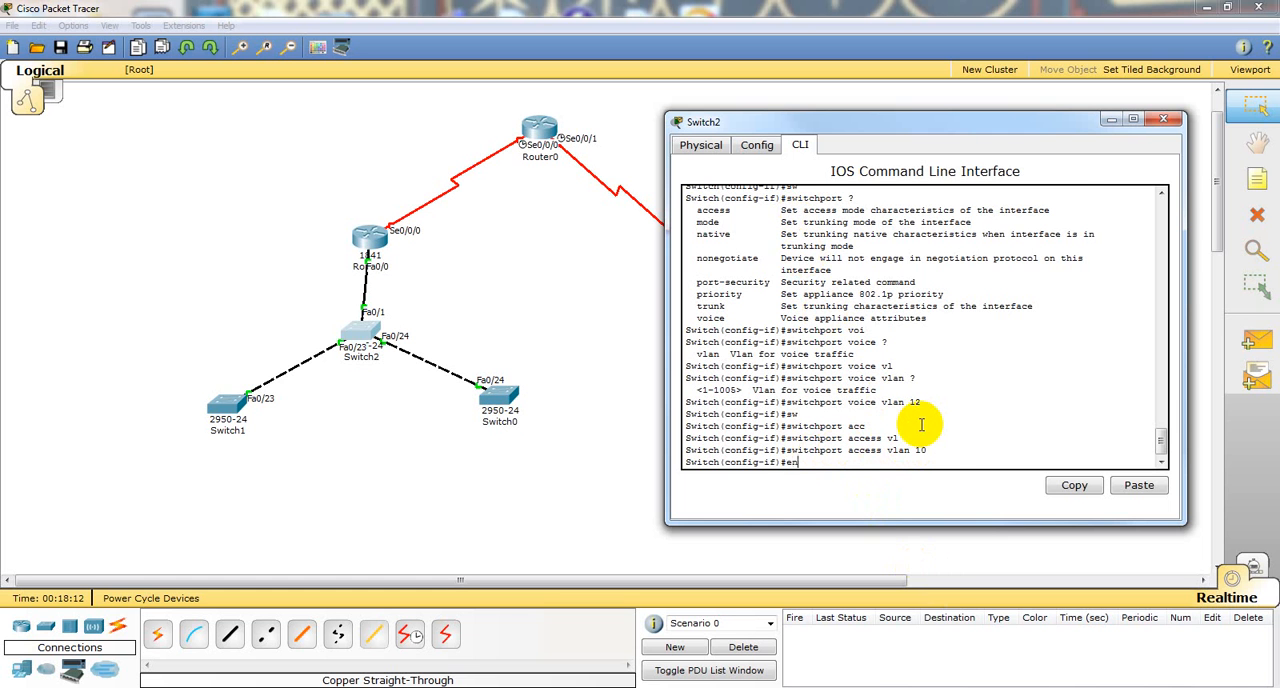
pyautogui.press('Return')
pyautogui.press('Return')
pyautogui.write('sho vlan')
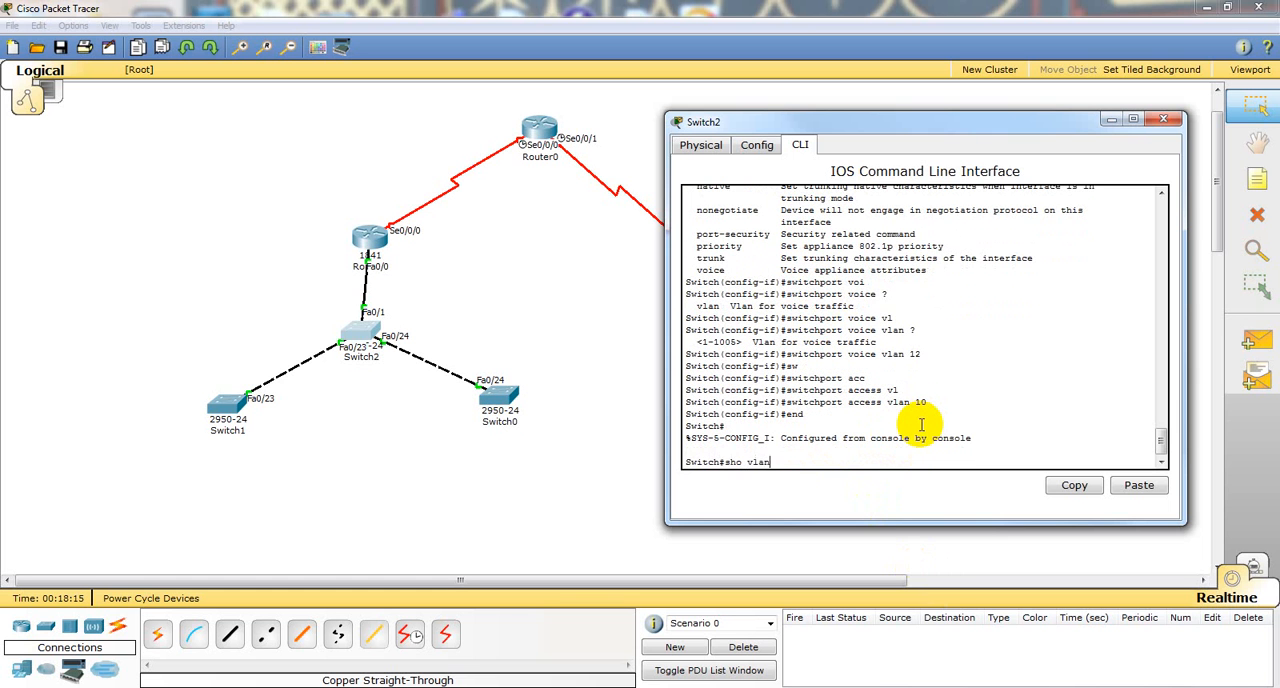
pyautogui.press('Return')
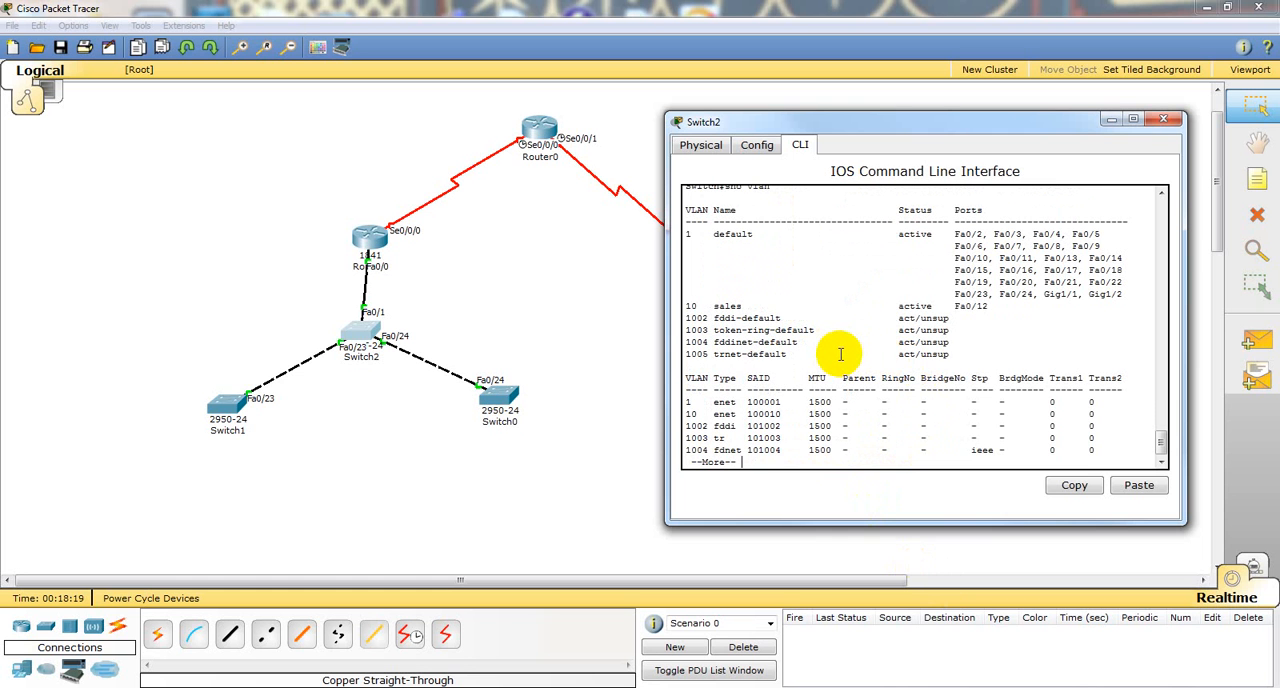
pyautogui.write('qconf t')
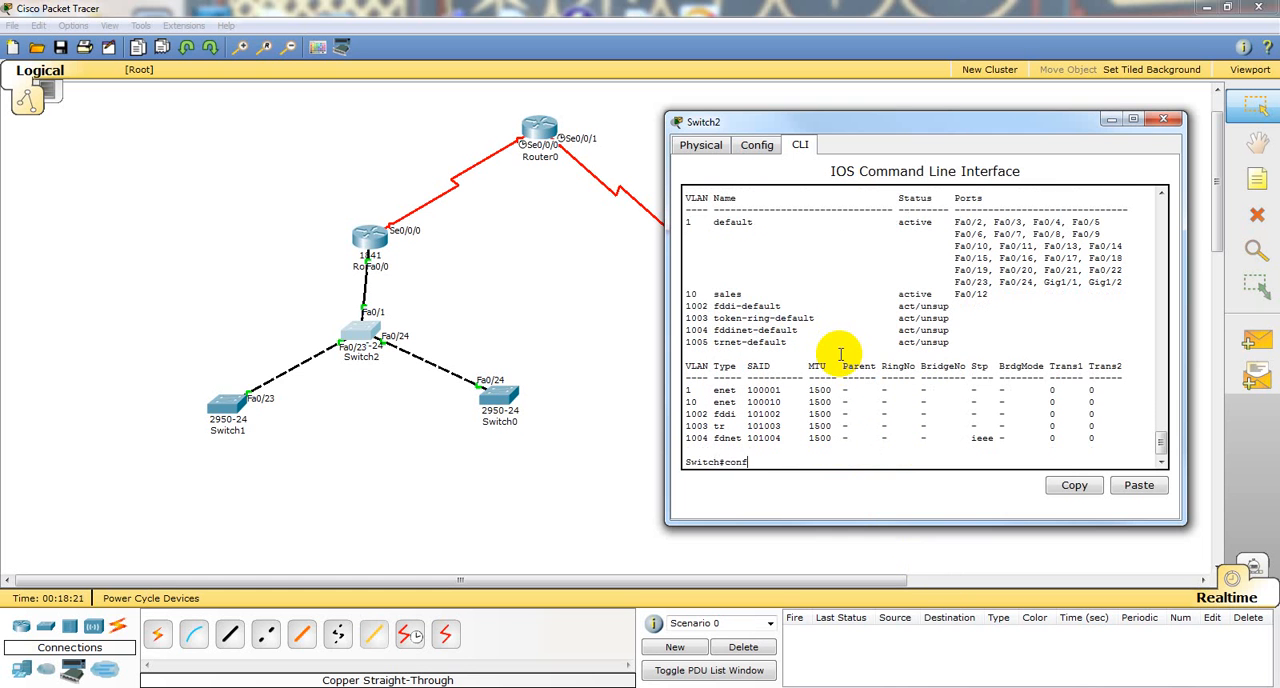
# Step: Create VLAN 12 on Switch2, name it voice, and return to privileged mode
pyautogui.press('Return')
pyautogui.write('vlan 12')
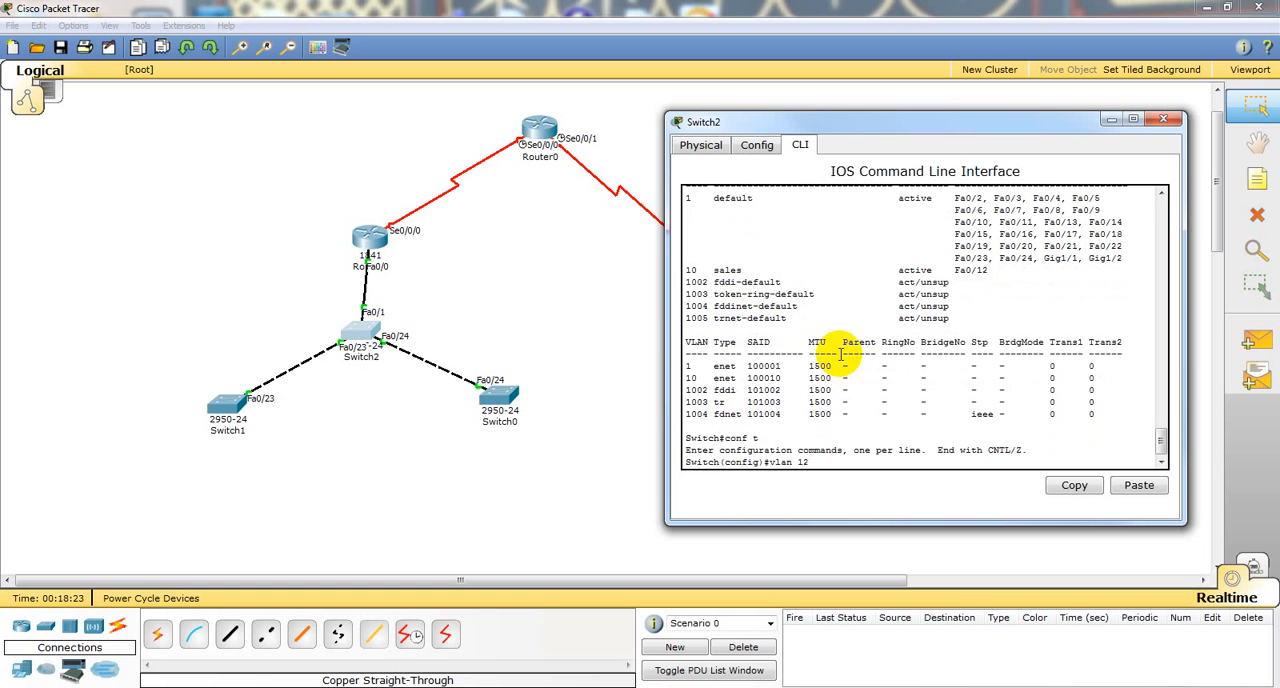
pyautogui.press('Return')
pyautogui.write('name voice')
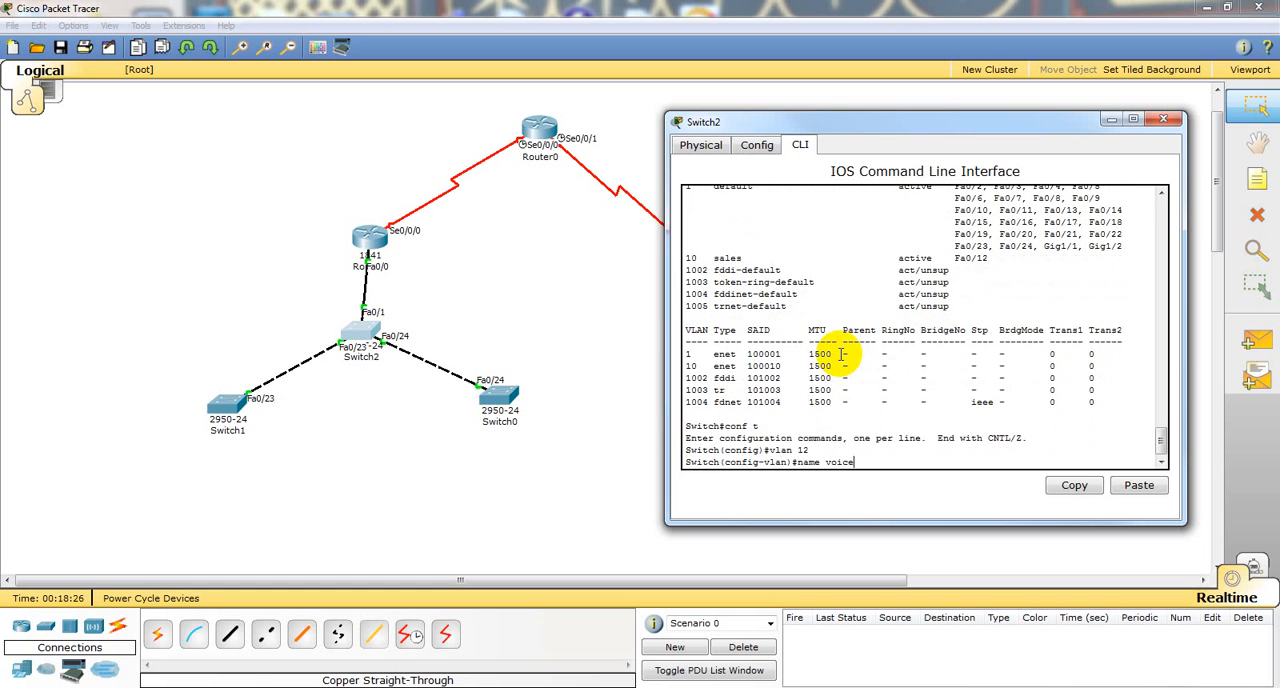
pyautogui.press('Return')
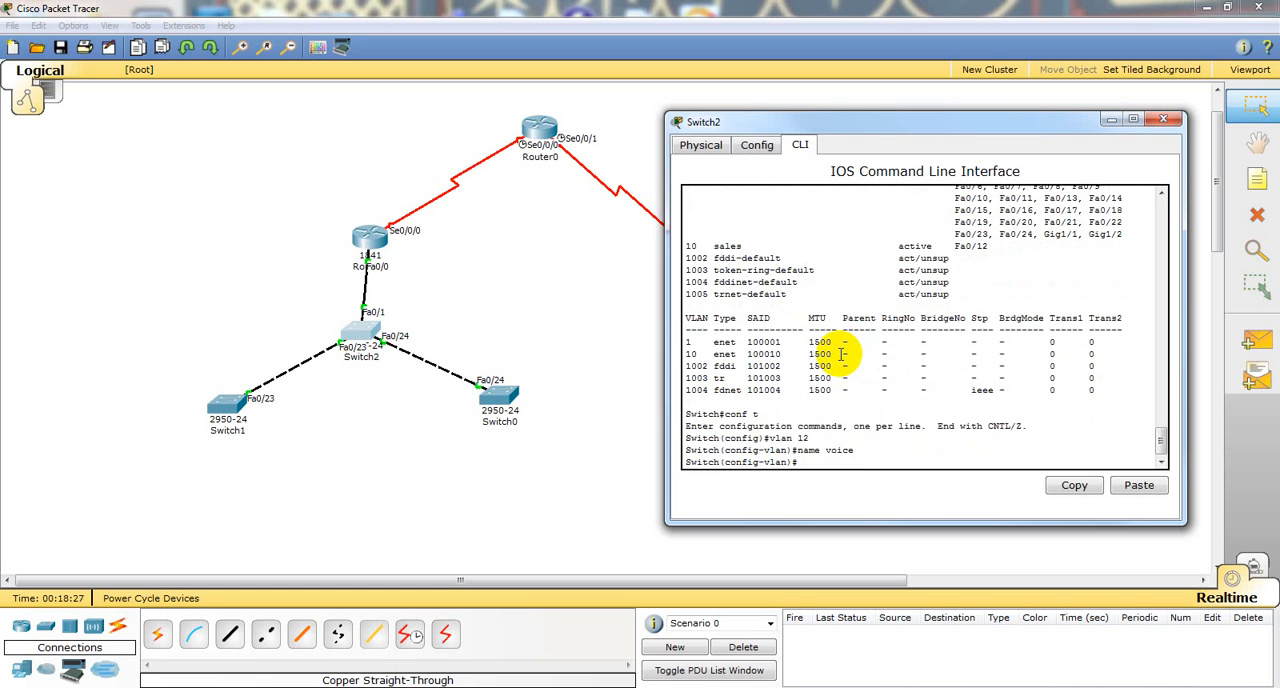
pyautogui.write('end')
pyautogui.press('Return')
# Step: Display Switch2's VLAN table to check the voice VLAN, and leave the paged output
pyautogui.press('Return')
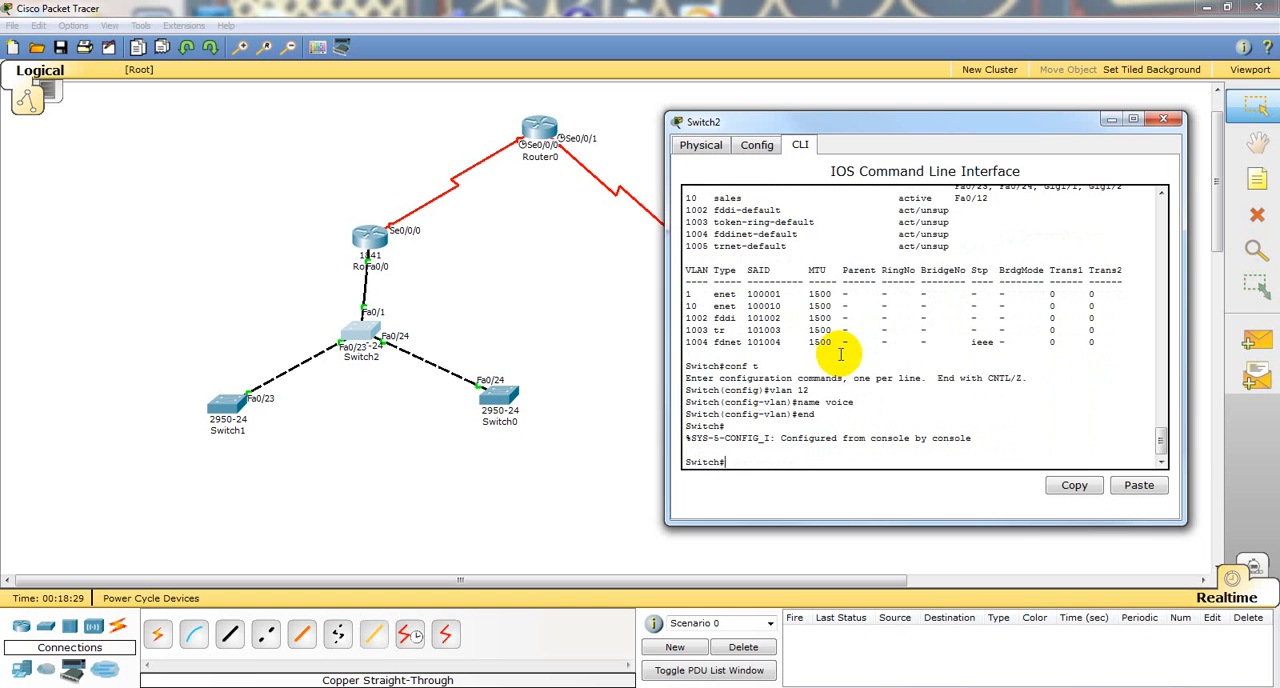
pyautogui.write('sho vlan')
pyautogui.press('Return')
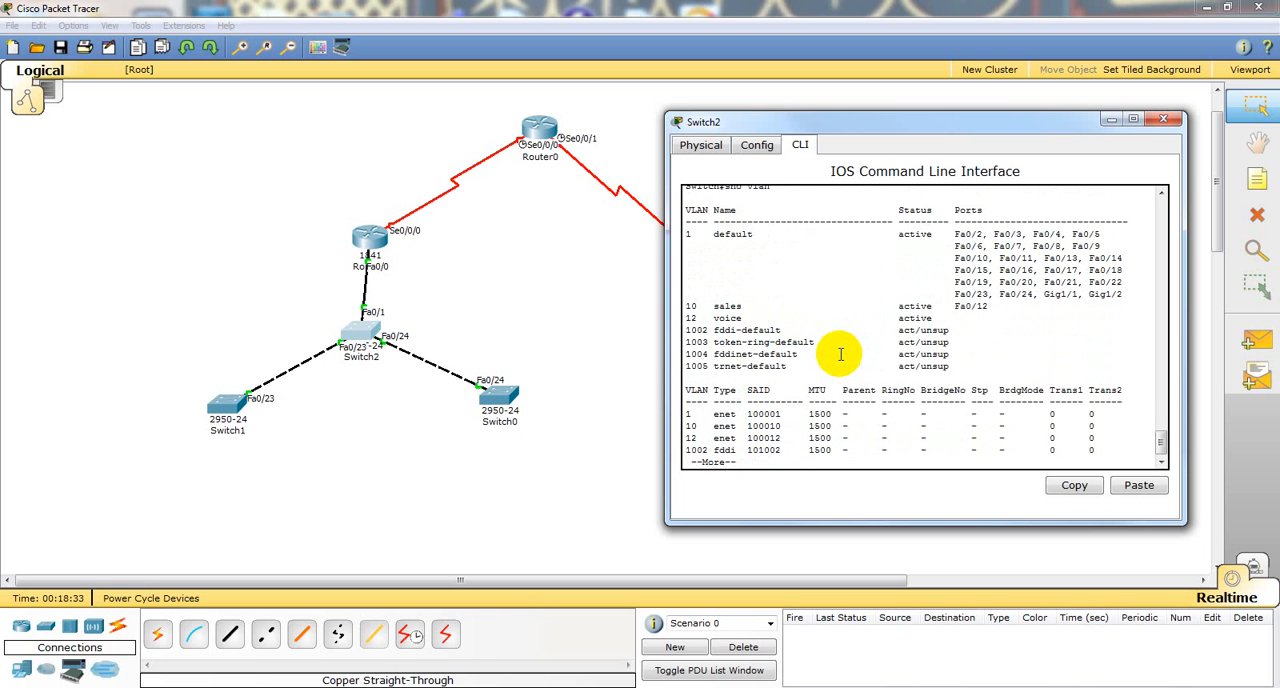
pyautogui.write('conf')
pyautogui.press('Return')
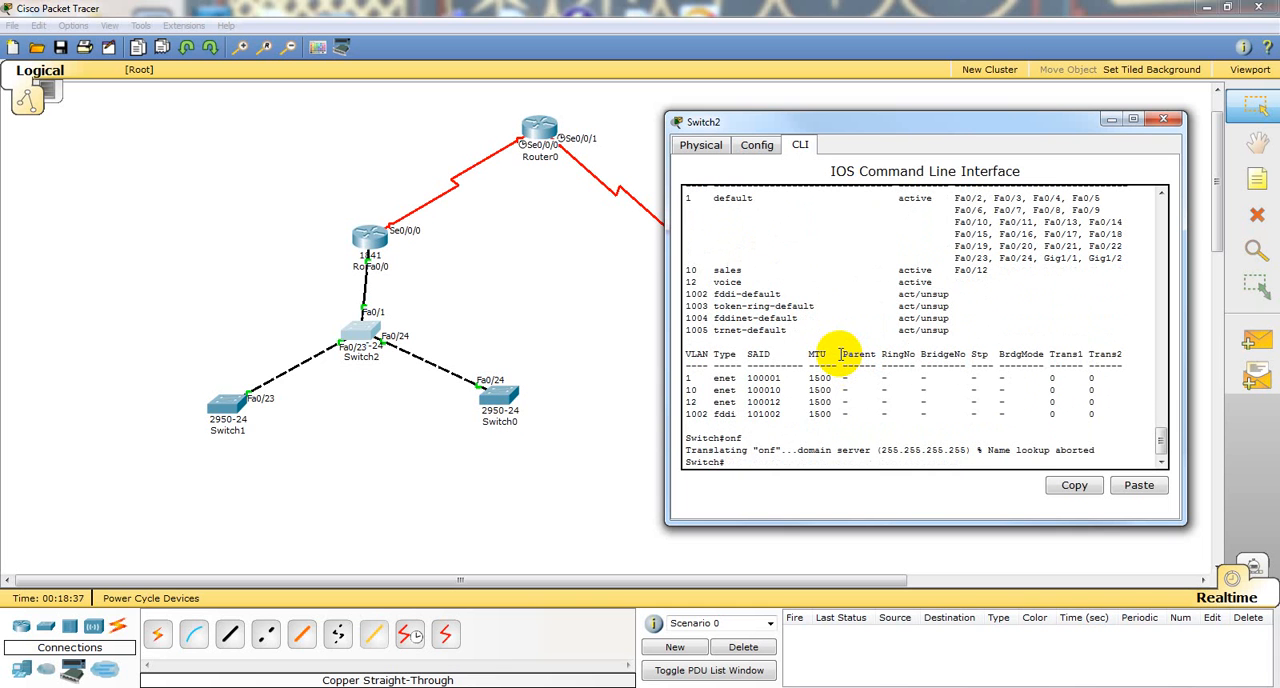
# Step: Reapply voice VLAN 12 to Switch2's interface f0/12 from its interface configuration mode
pyautogui.write('conf t')
pyautogui.press('Return')
pyautogui.write('int f0/12')
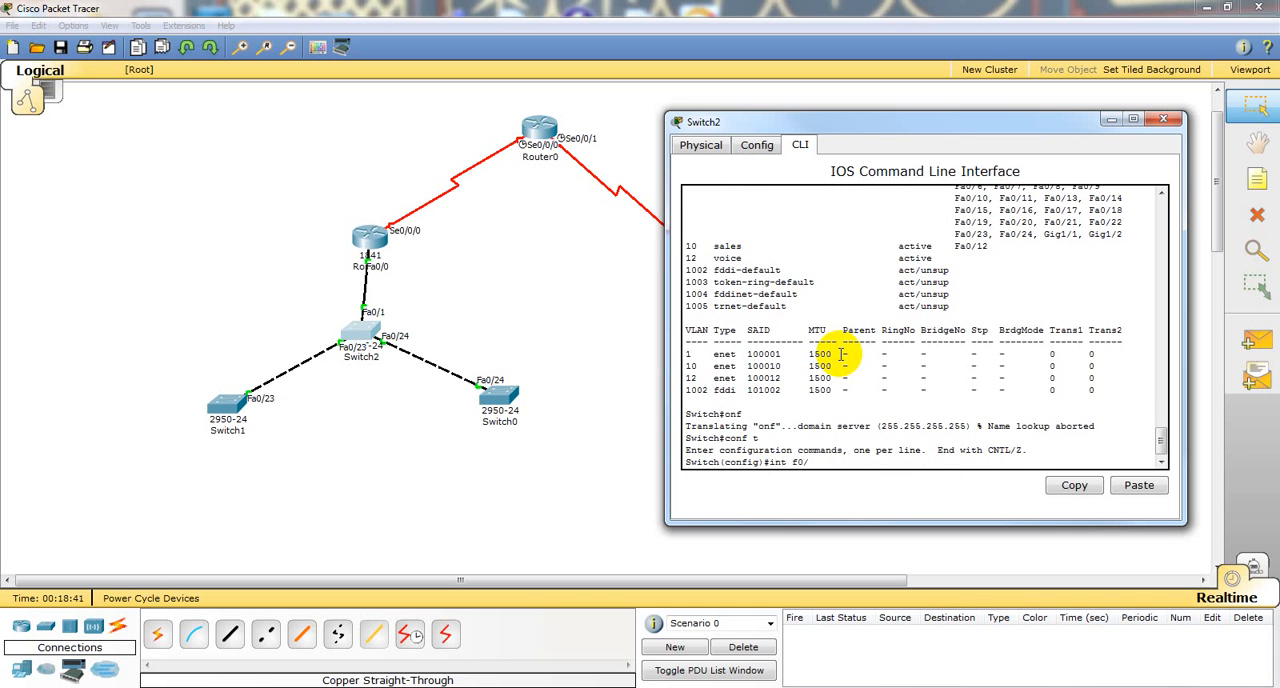
pyautogui.press('Return')
pyautogui.press('Up')
pyautogui.press('BackSpace')
pyautogui.press('BackSpace')
pyautogui.press('BackSpace')
pyautogui.press('BackSpace')
pyautogui.press('BackSpace')
pyautogui.press('BackSpace')
pyautogui.press('BackSpace')
pyautogui.press('BackSpace')
pyautogui.press('BackSpace')
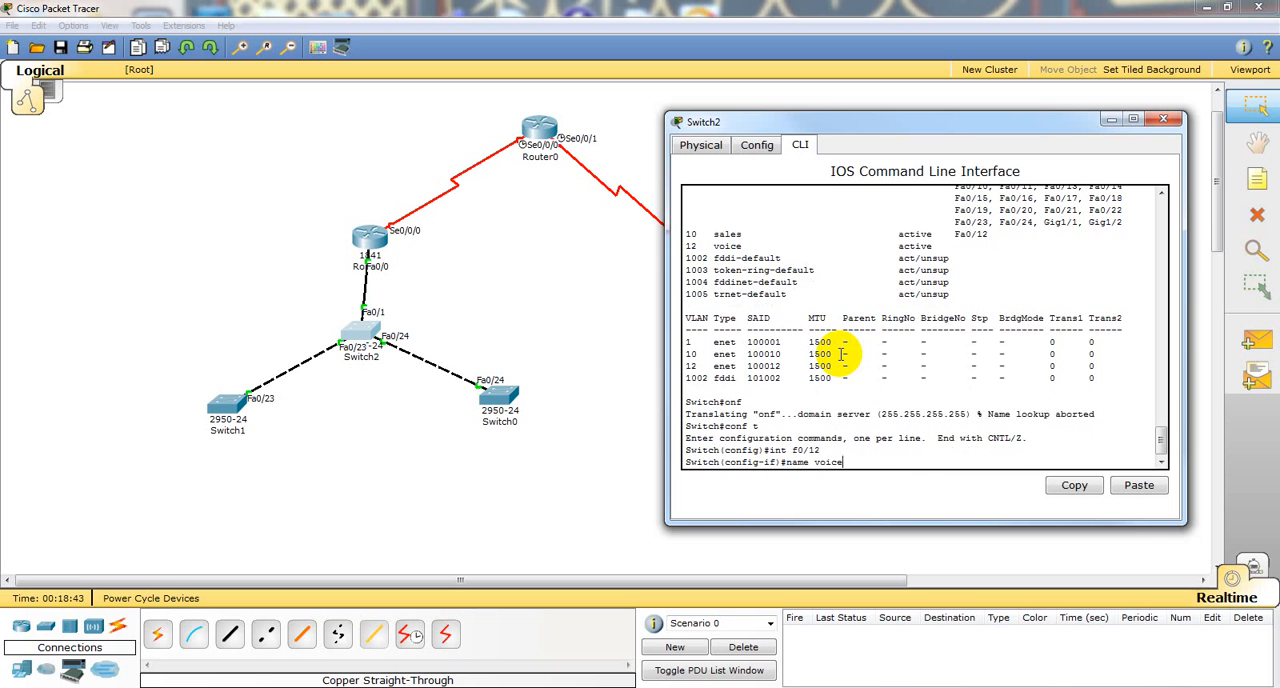
pyautogui.write('switchport access vlan 10')
pyautogui.press('Up')
pyautogui.press('Return')
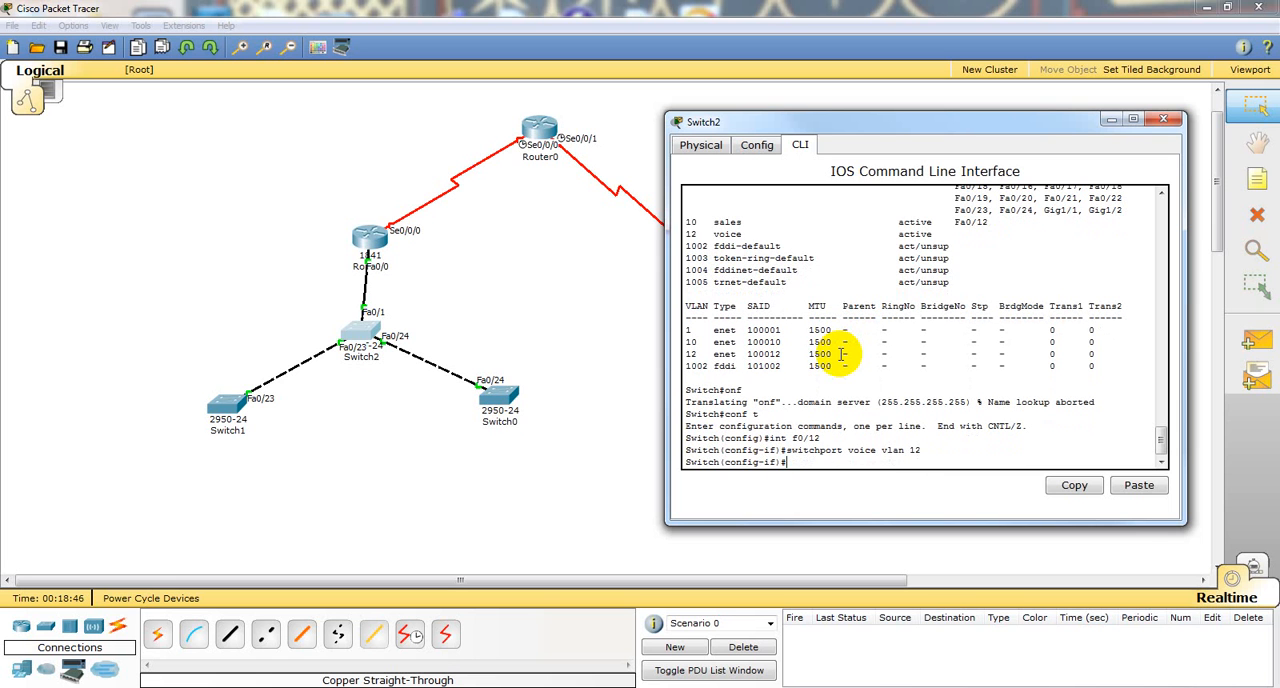
# Step: Display the VLAN table from interface configuration mode and compare it with the voice VLAN command entered above
pyautogui.write('do sho vlan')
pyautogui.press('Return')
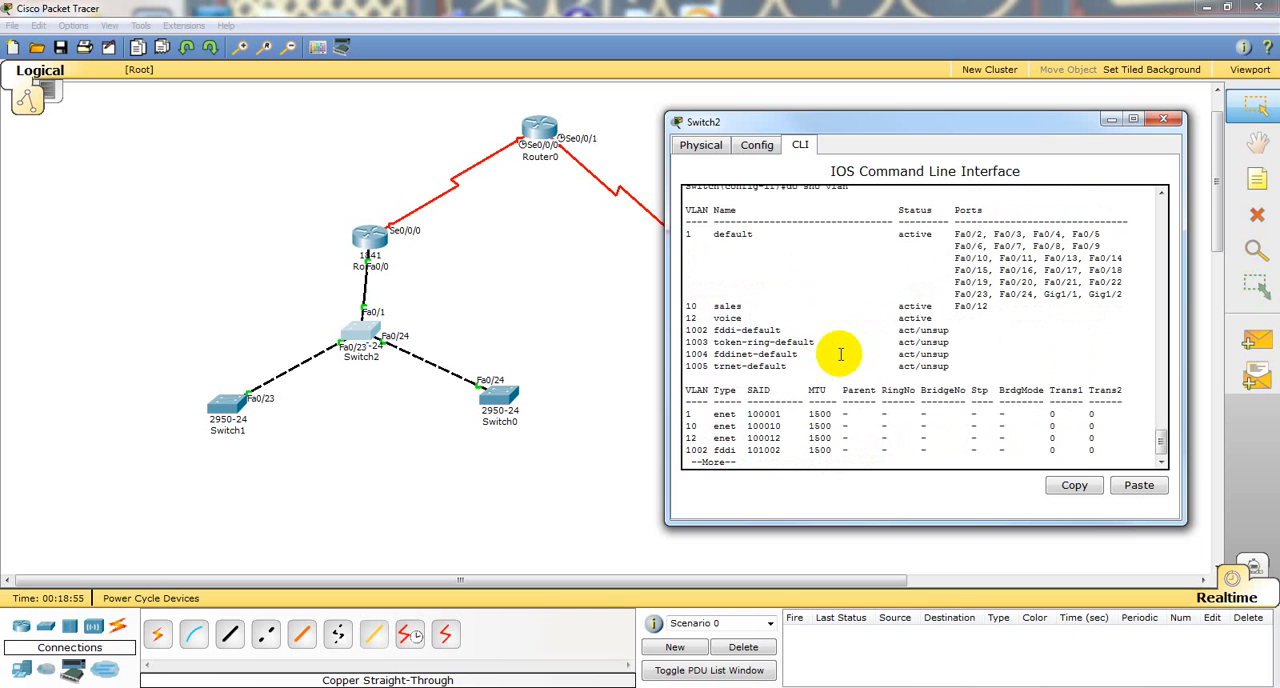
pyautogui.press('q')
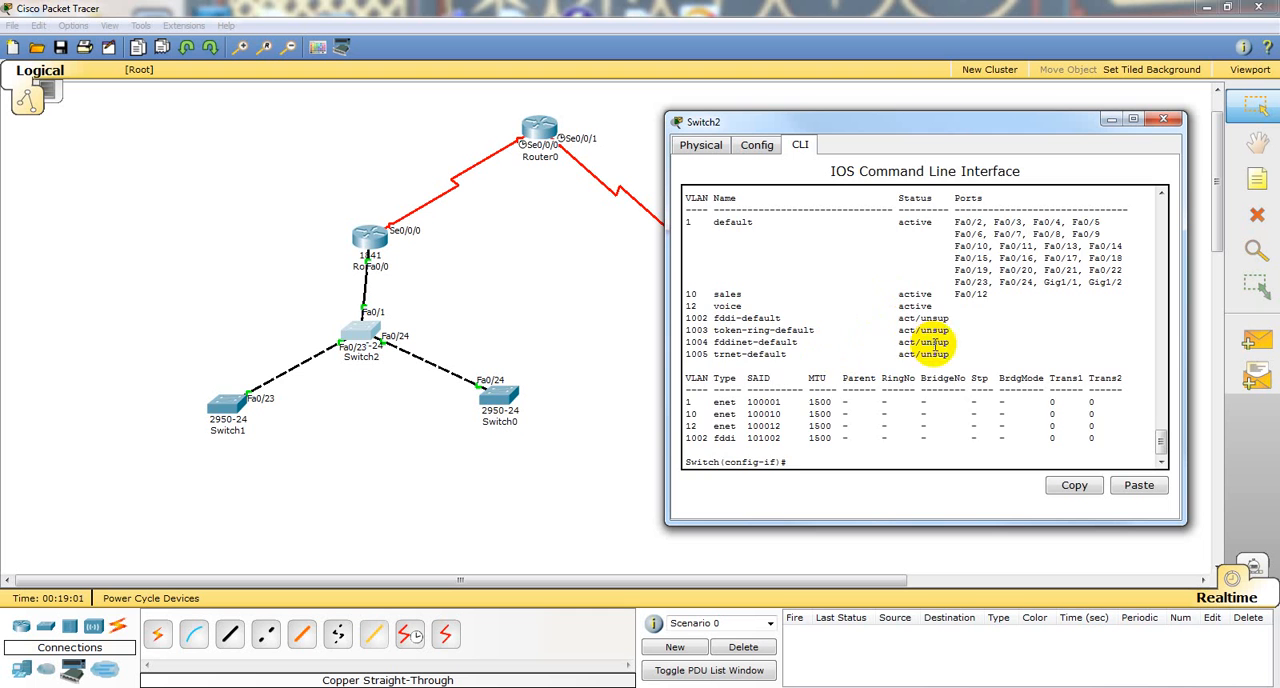
pyautogui.scroll(3, 920, 340)
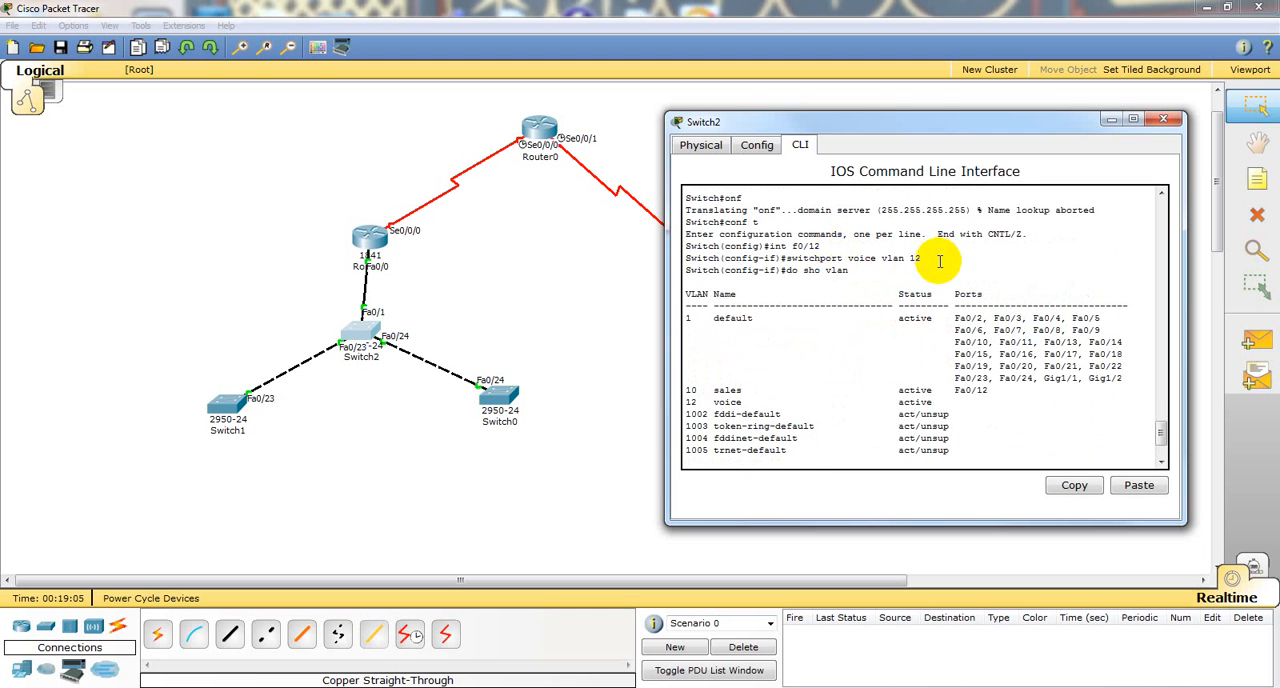
pyautogui.scroll(-3, 940, 262)
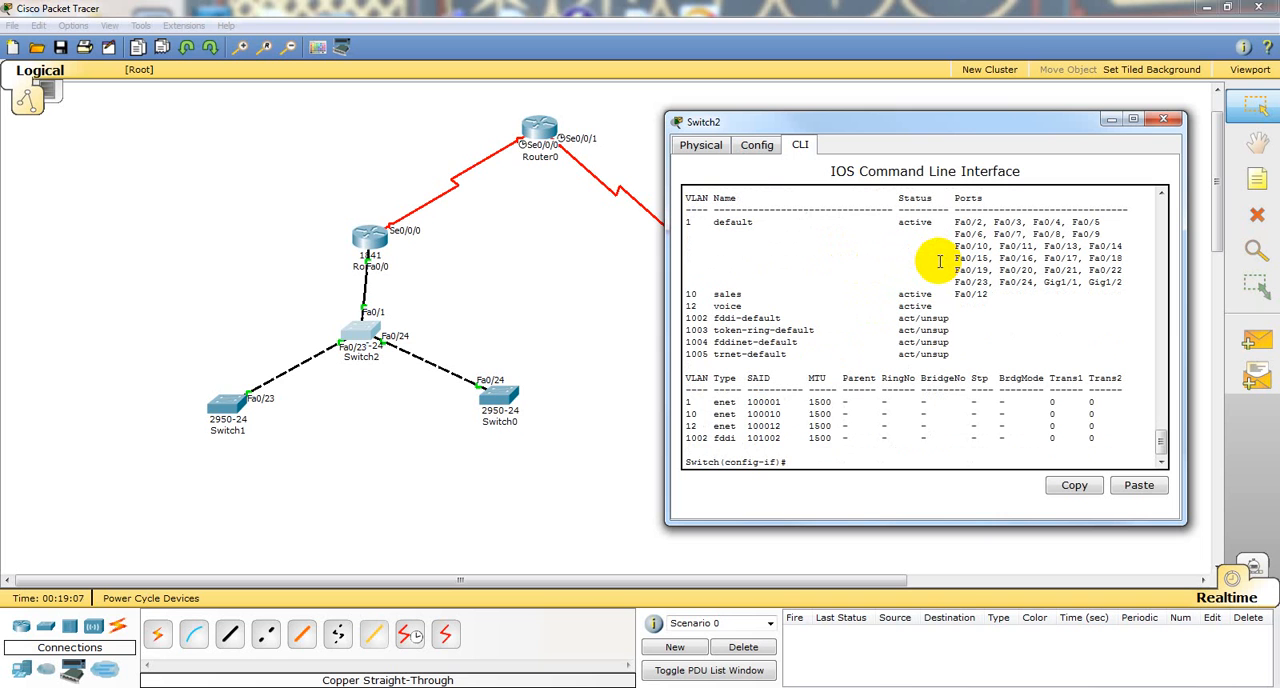
# Step: Remove the access VLAN 10 assignment from Switch2's interface f0/12
pyautogui.press('Up')
pyautogui.press('Up')
pyautogui.press('Up')
pyautogui.press('Up')
pyautogui.press('Up')
pyautogui.press('Up')
pyautogui.press('Up')
pyautogui.press('Up')
pyautogui.hotkey('ctrl', 'a')
pyautogui.write('no')
pyautogui.press('Return')
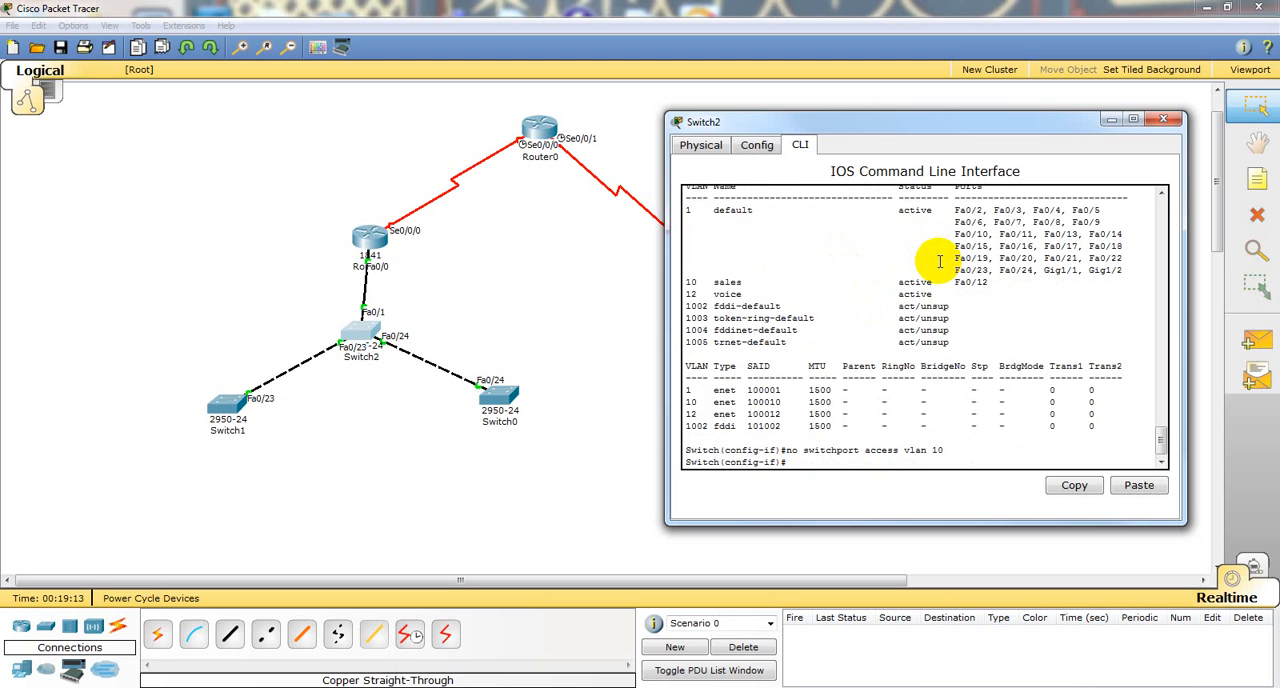
# Step: Set voice VLAN 12 on interface f0/12 again by reissuing the earlier switchport command
pyautogui.press('Up')
# Step: Restore access VLAN 10 on Switch2's interface f0/12 by recalling the earlier command
pyautogui.press('Up')
pyautogui.press('Up')
pyautogui.press('Return')
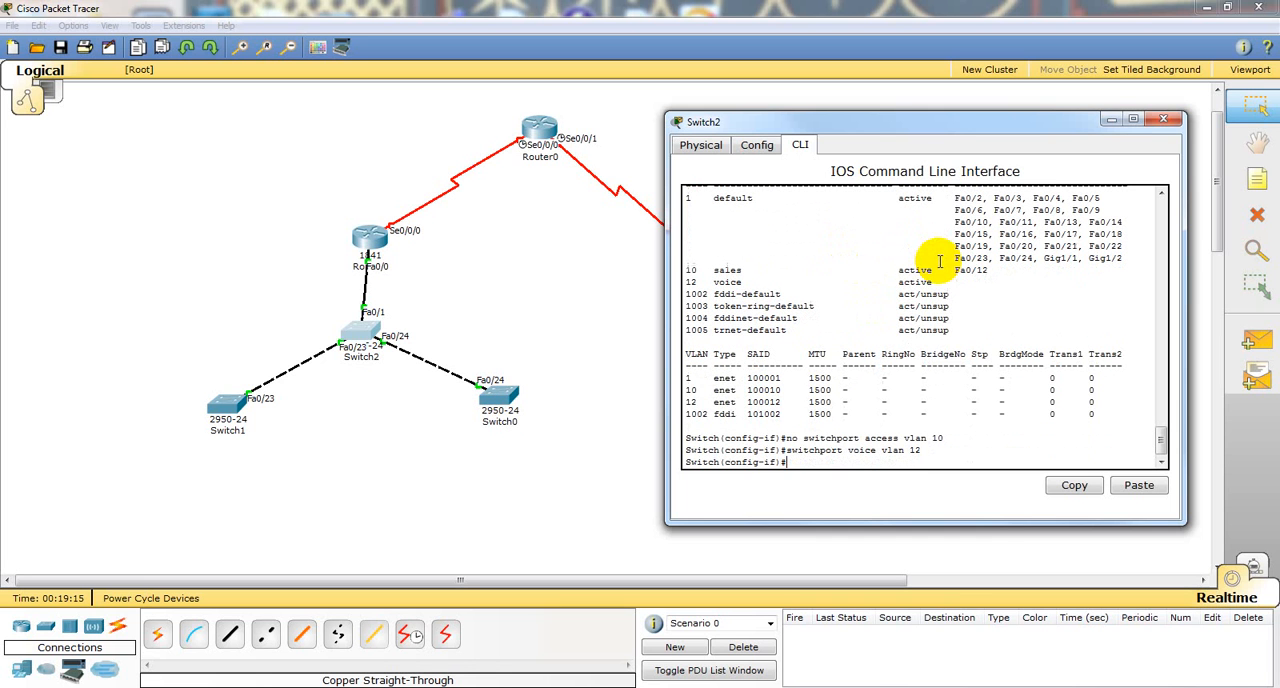
pyautogui.press('Up')
pyautogui.press('Up')
pyautogui.press('Down')
pyautogui.press('Up')
pyautogui.press('Up')
pyautogui.press('Up')
pyautogui.press('Up')
pyautogui.press('Up')
pyautogui.press('Up')
pyautogui.press('Up')
pyautogui.press('Up')
pyautogui.press('Up')
pyautogui.press('Return')
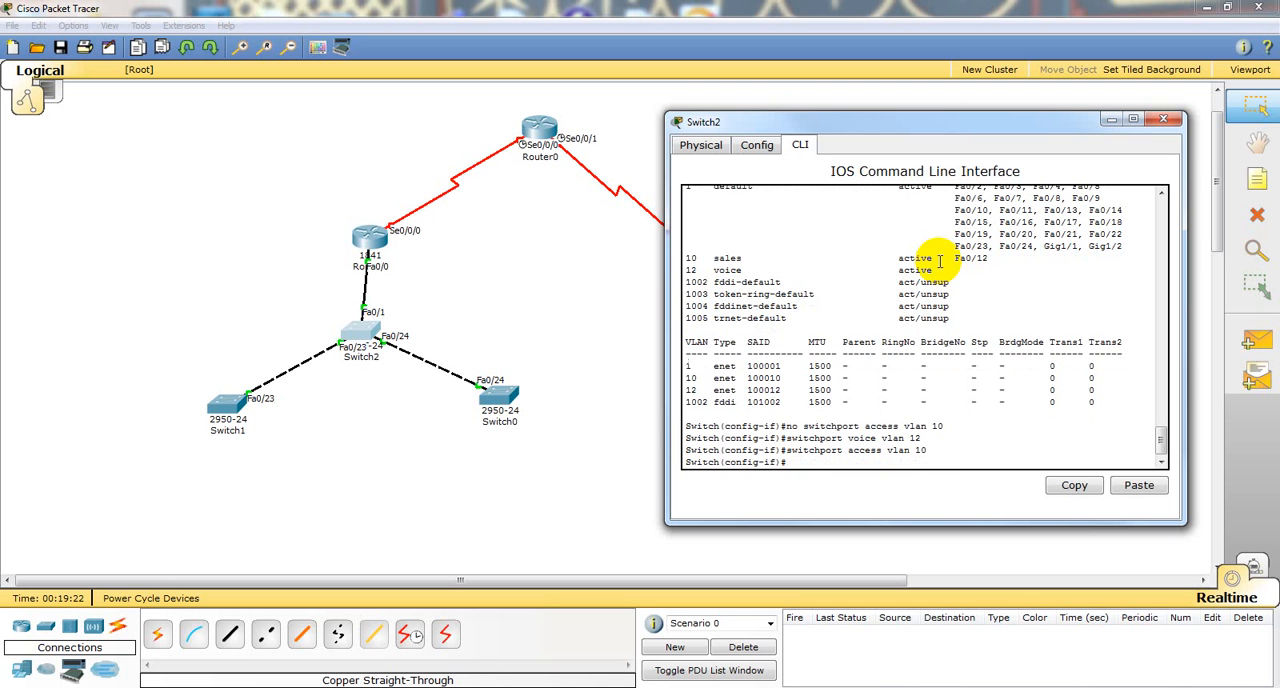
# Step: Display Switch2's VLAN table again from interface configuration mode and check the port assignments of VLANs 10 and 12
pyautogui.press('Up')
pyautogui.press('Up')
pyautogui.press('Up')
pyautogui.press('Up')
pyautogui.press('Return')
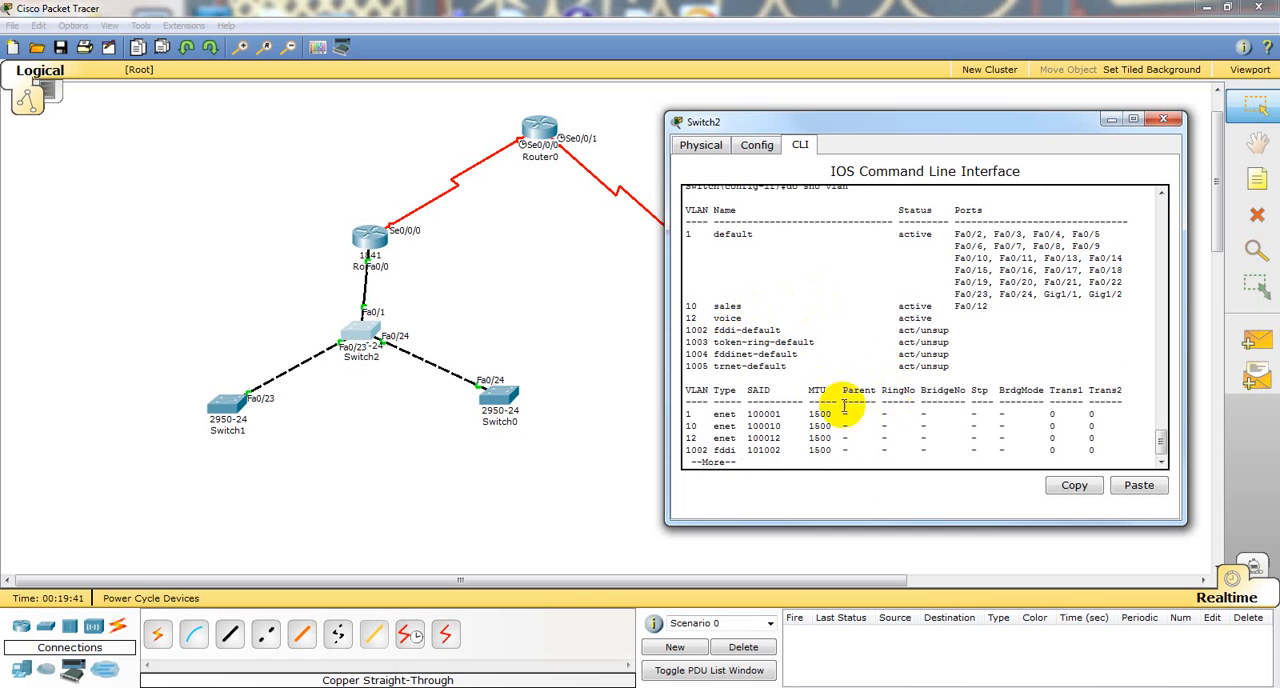
pyautogui.press('q')
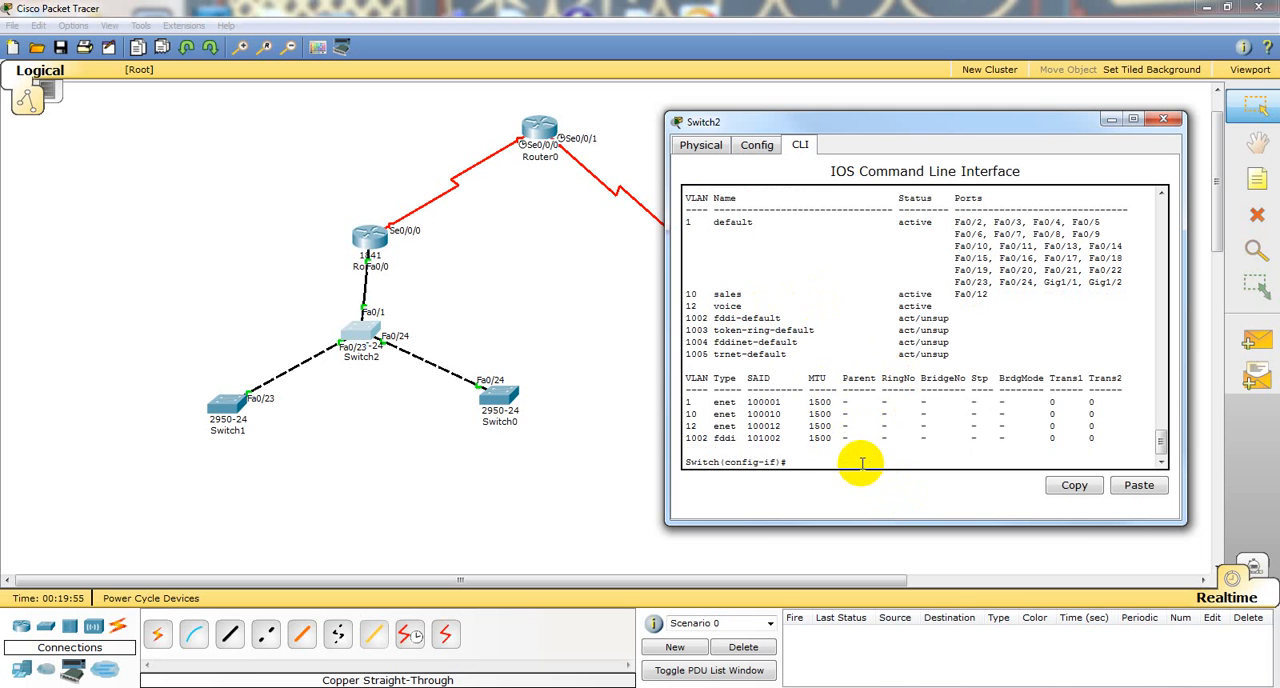
# Step: Leave interface configuration on Switch2 and return to the privileged EXEC prompt
pyautogui.write('end')
pyautogui.press('Return')
pyautogui.press('Return')
pyautogui.press('Return')
pyautogui.press('Return')
pyautogui.press('Return')
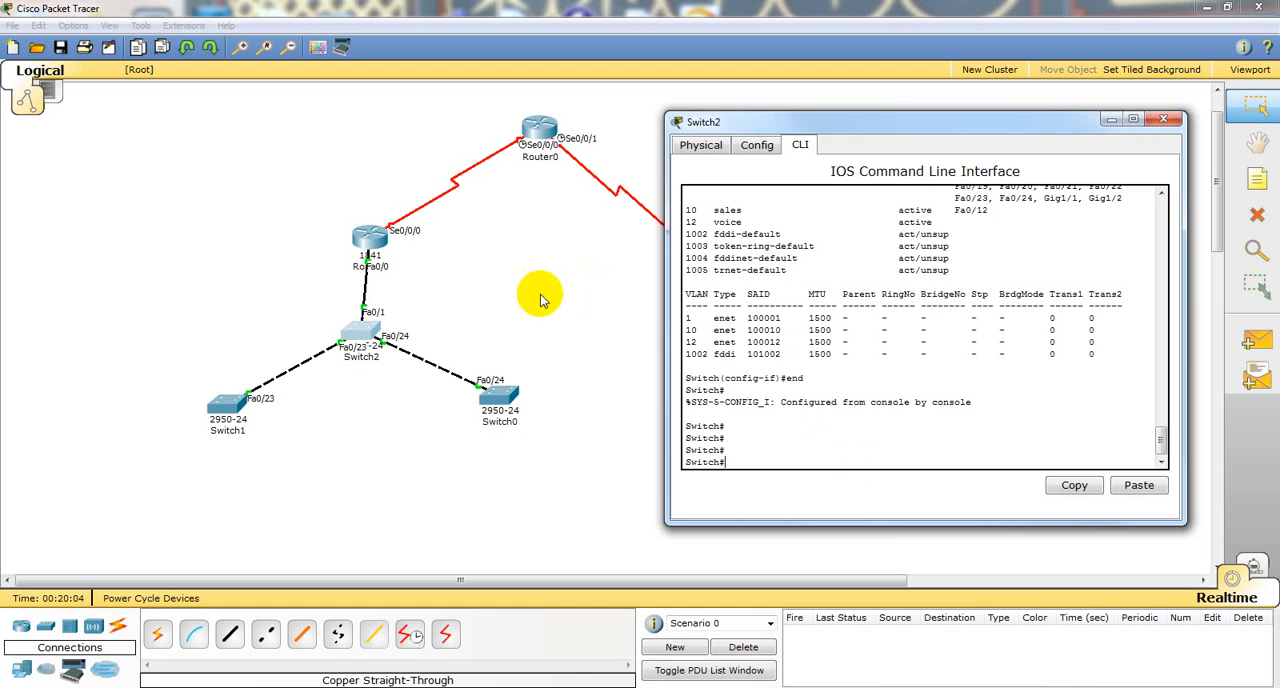
# Step: Open Router0's command line, decline the initial configuration dialog and enter privileged EXEC mode
pyautogui.click(530, 204)
pyautogui.click(540, 127)
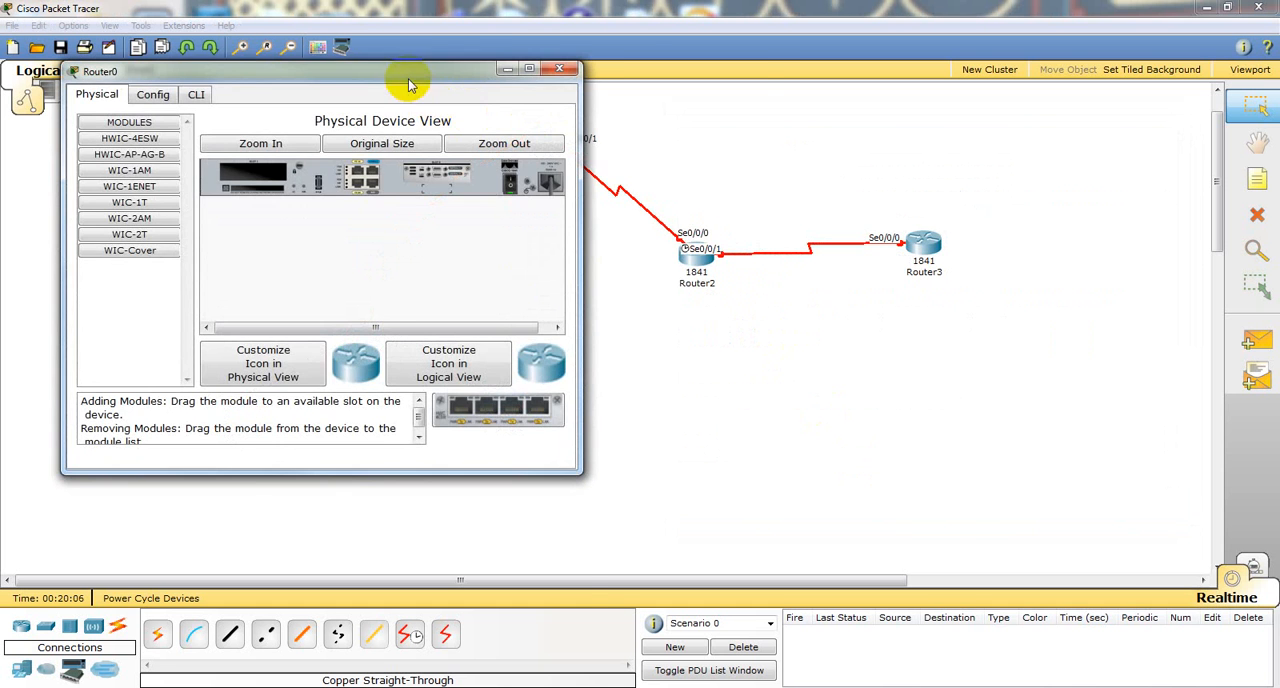
pyautogui.moveTo(409, 74); pyautogui.dragTo(735, 124)
pyautogui.moveTo(605, 125); pyautogui.dragTo(800, 168)
pyautogui.click(726, 187)
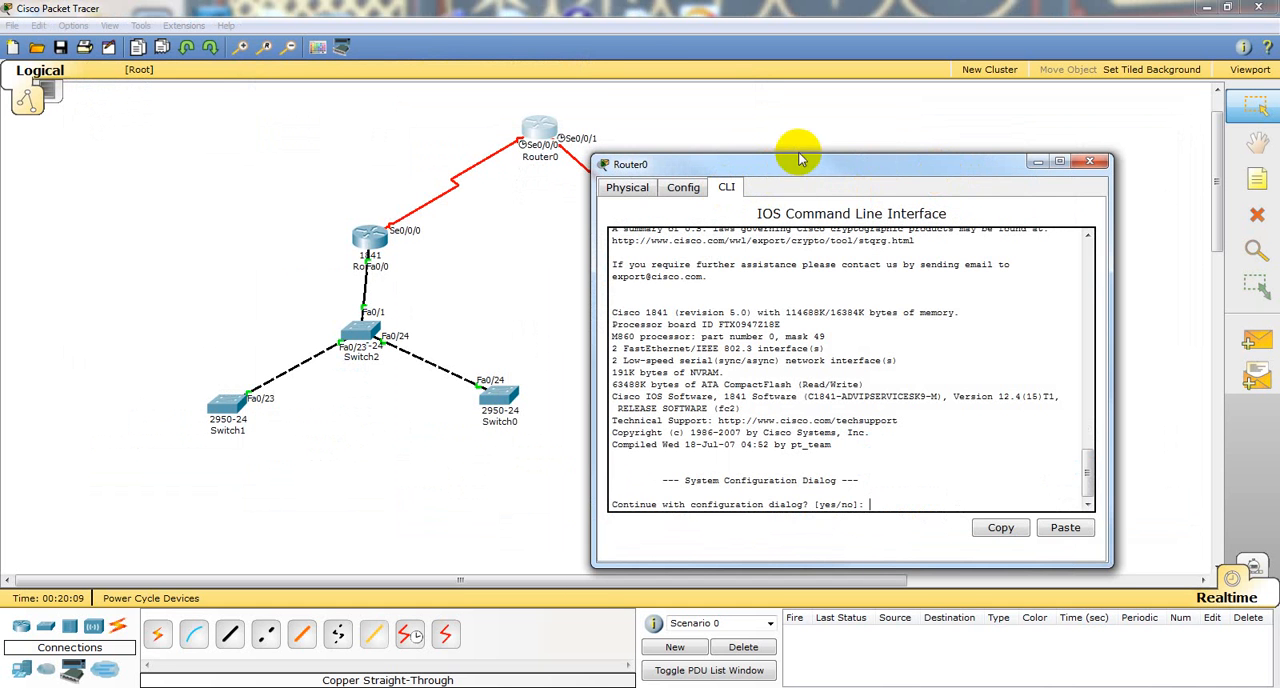
pyautogui.write('n')
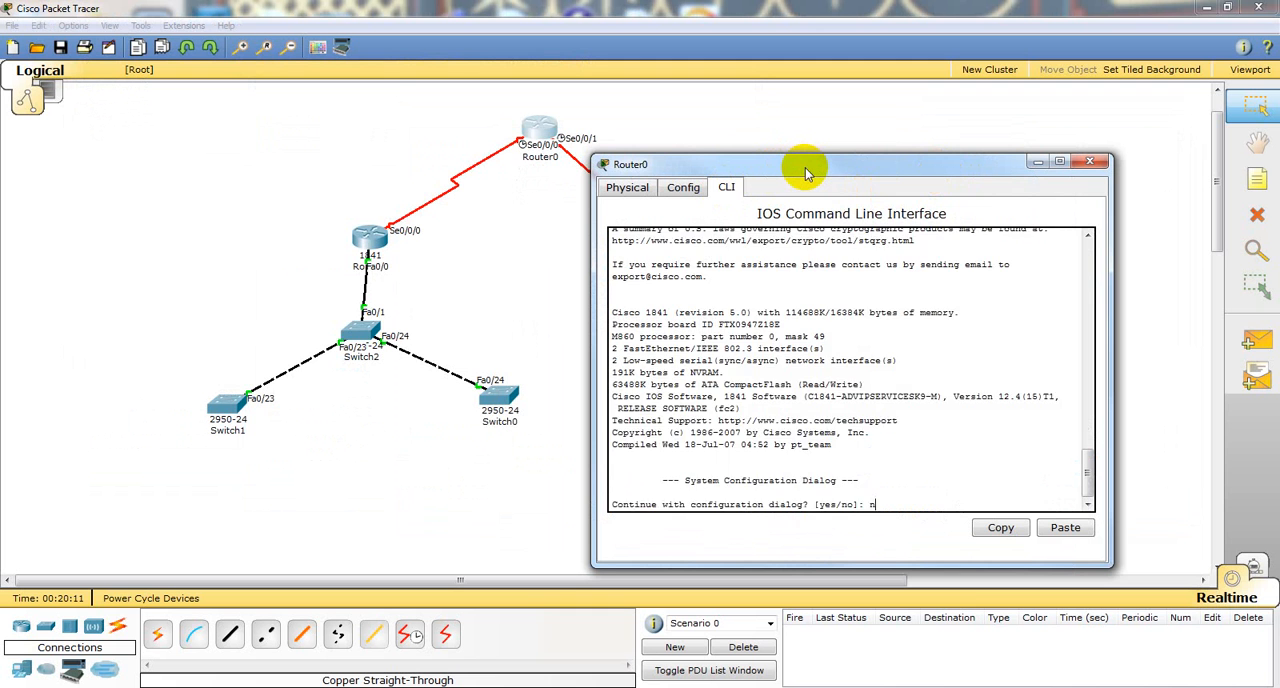
pyautogui.press('Return')
pyautogui.press('Return')
pyautogui.write('en')
# Step: Enter global configuration mode on Router0 and select serial interface s0/0/0
pyautogui.press('Return')
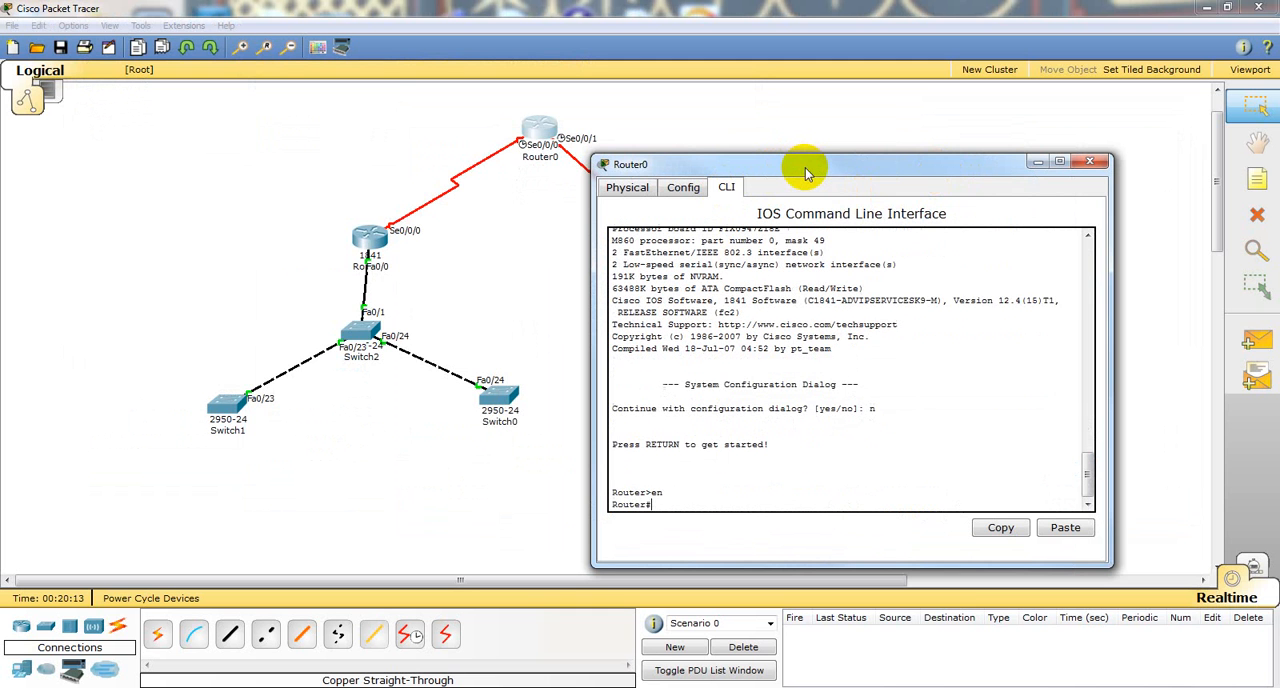
pyautogui.write('conf t')
pyautogui.press('Return')
pyautogui.write('int ')
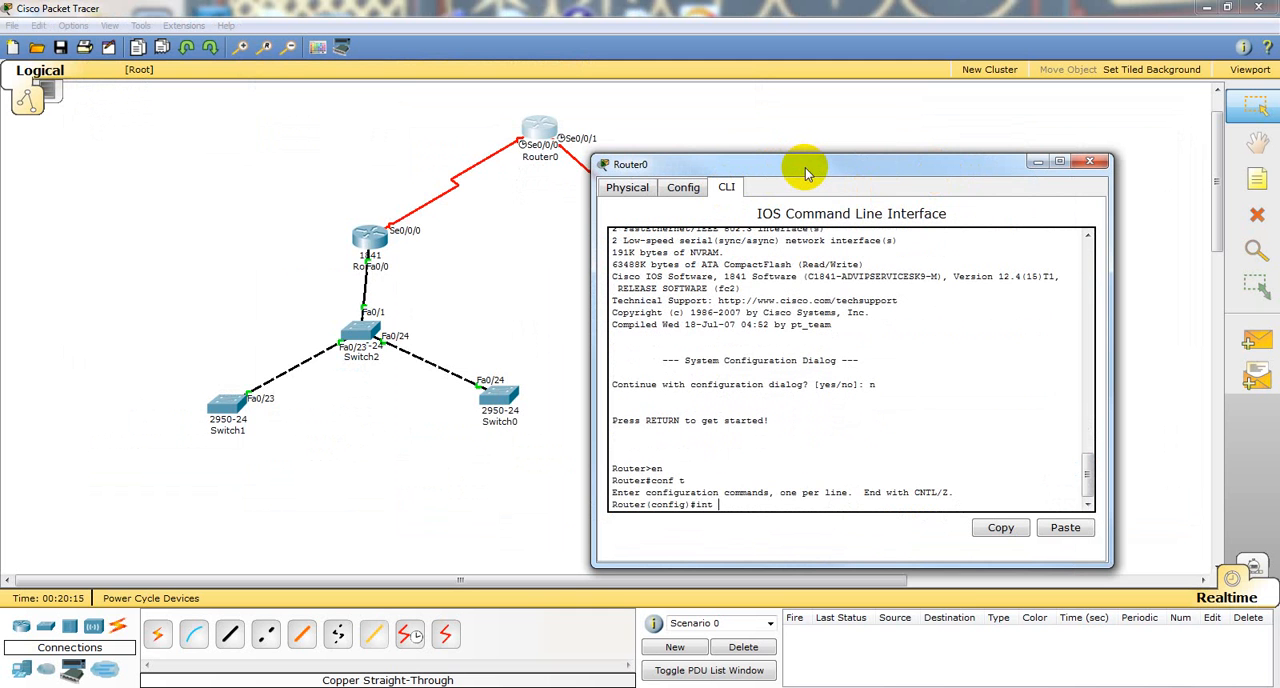
pyautogui.write('s0/0/0\\')
pyautogui.press('Return')
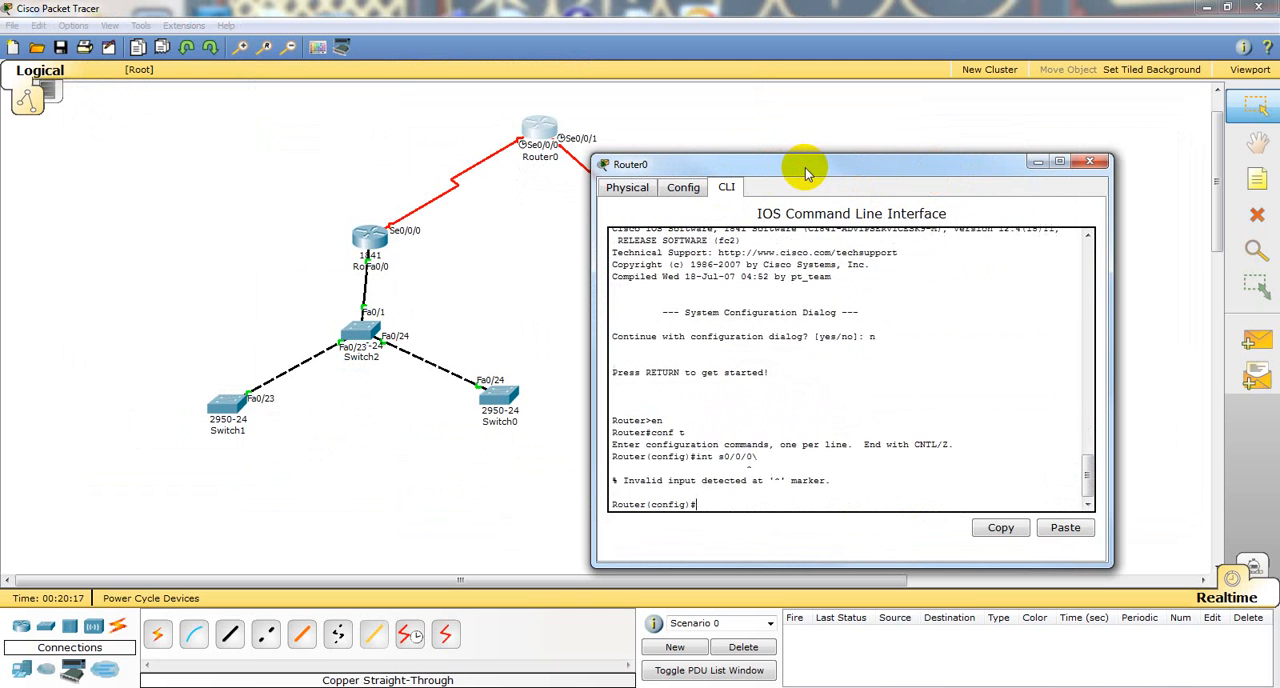
pyautogui.press('Up')
pyautogui.press('BackSpace')
pyautogui.press('Return')
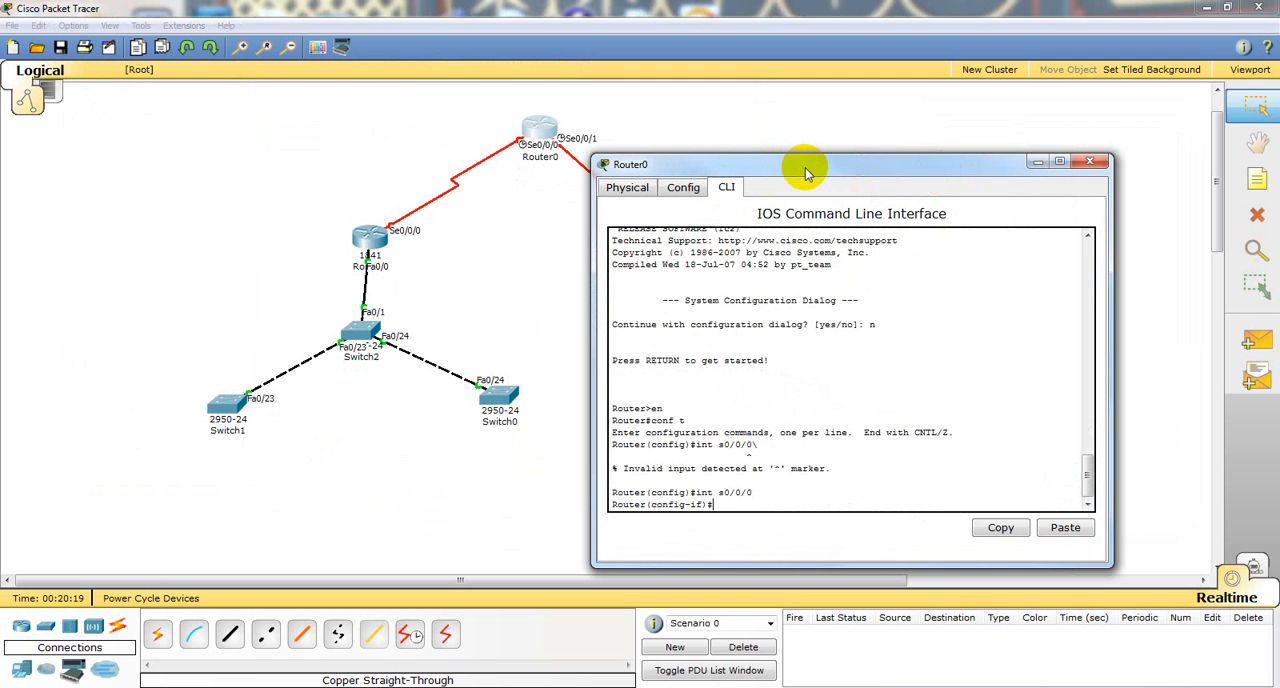
# Step: List the available clock rates for Router0's interface s0/0/0 and set the clock rate to 64000
pyautogui.write('cl')
pyautogui.press('Tab')
pyautogui.write('ock r')
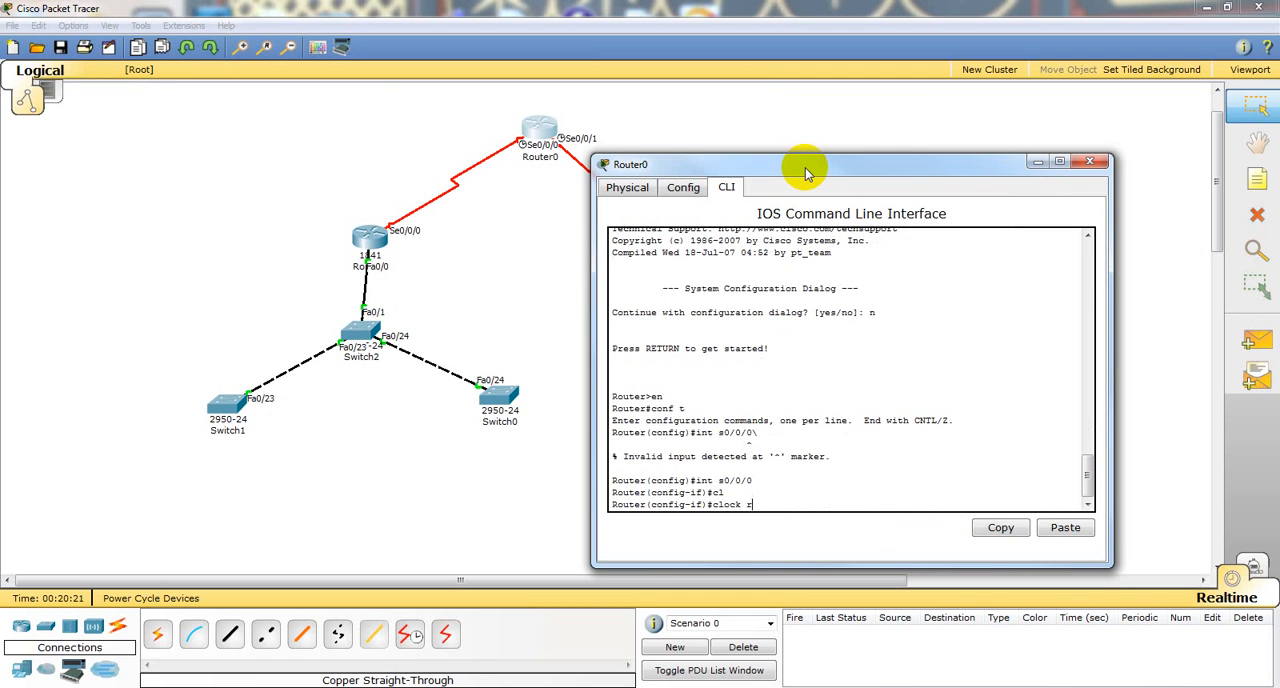
pyautogui.press('Tab')
pyautogui.write('?')
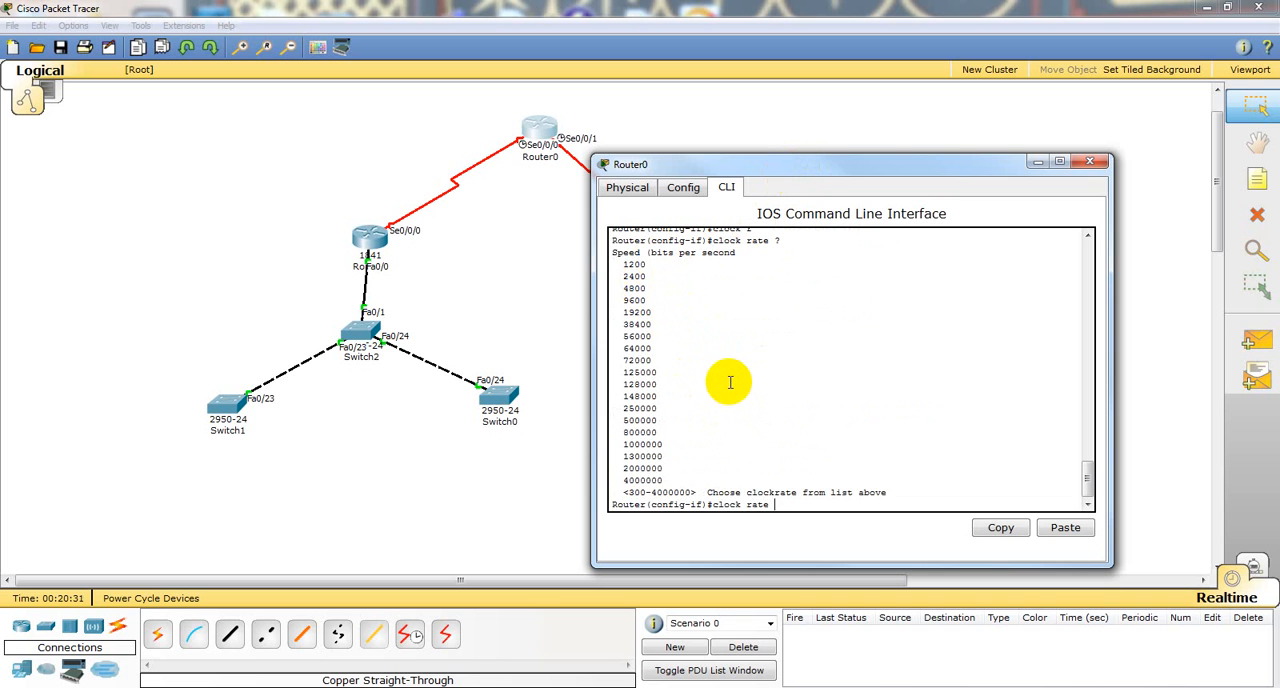
pyautogui.write('64000')
pyautogui.press('Return')
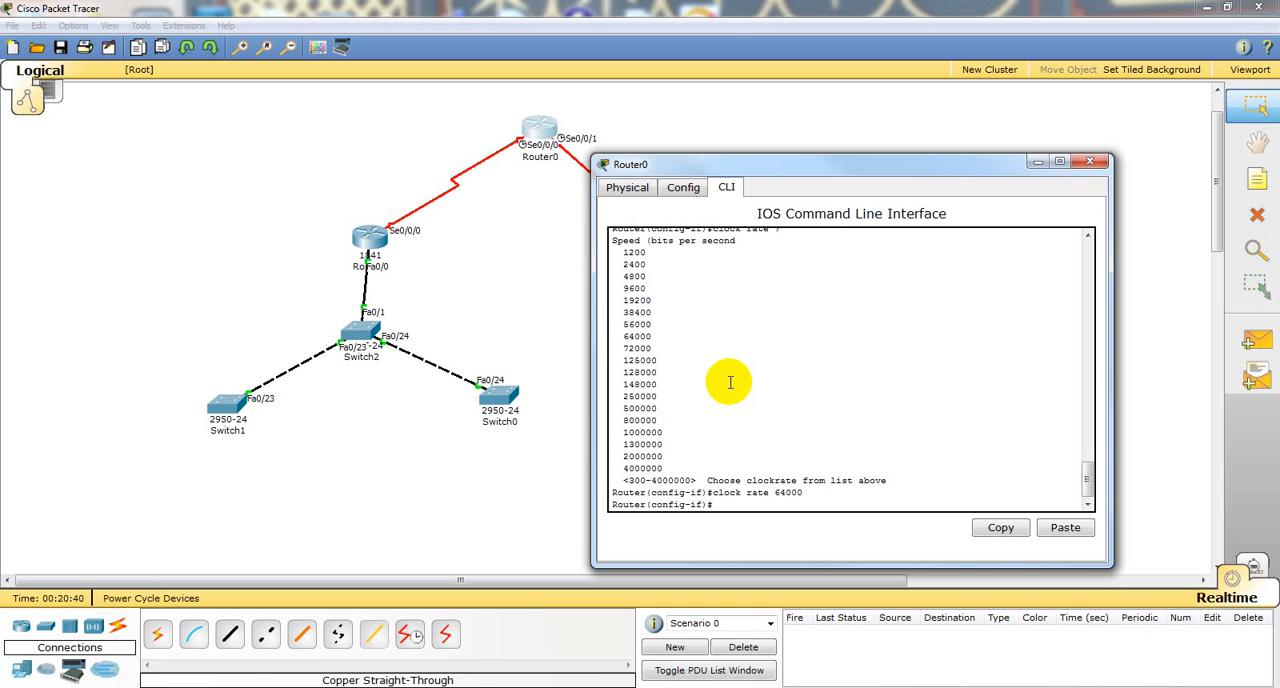
# Step: Place a 7960 IP phone in the workspace below Switch2, between Switch1 and Switch0
pyautogui.click(547, 346)
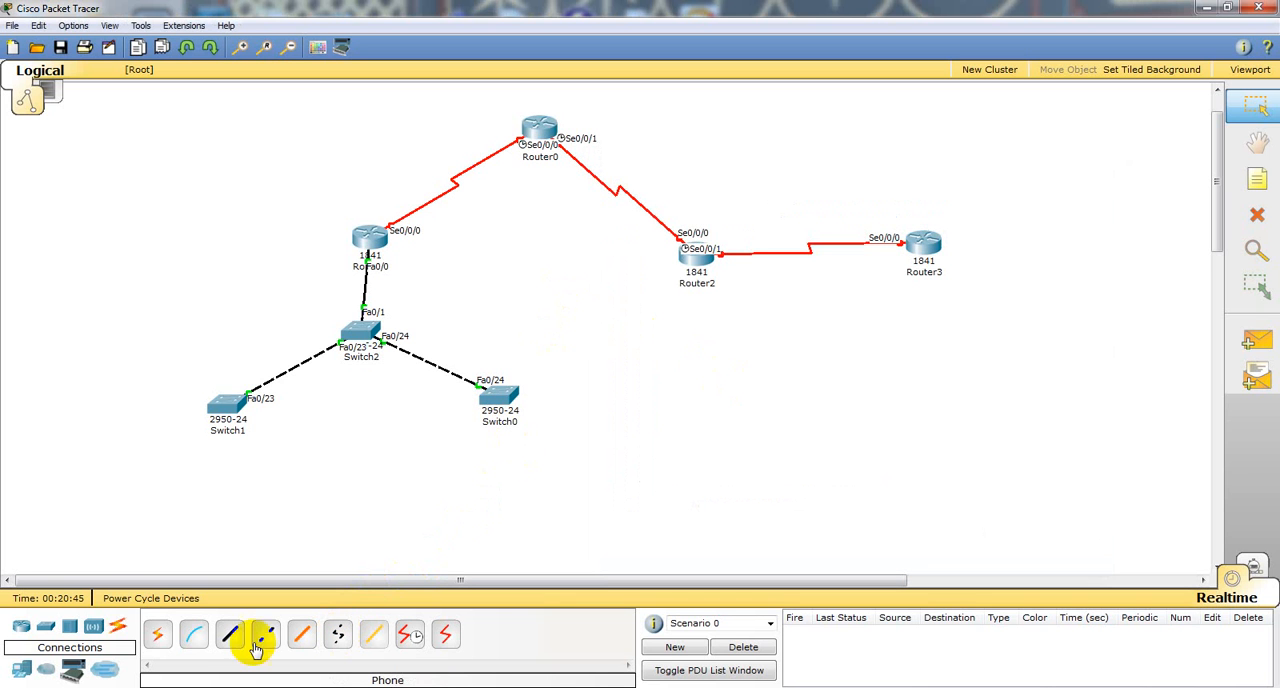
pyautogui.click(22, 671)
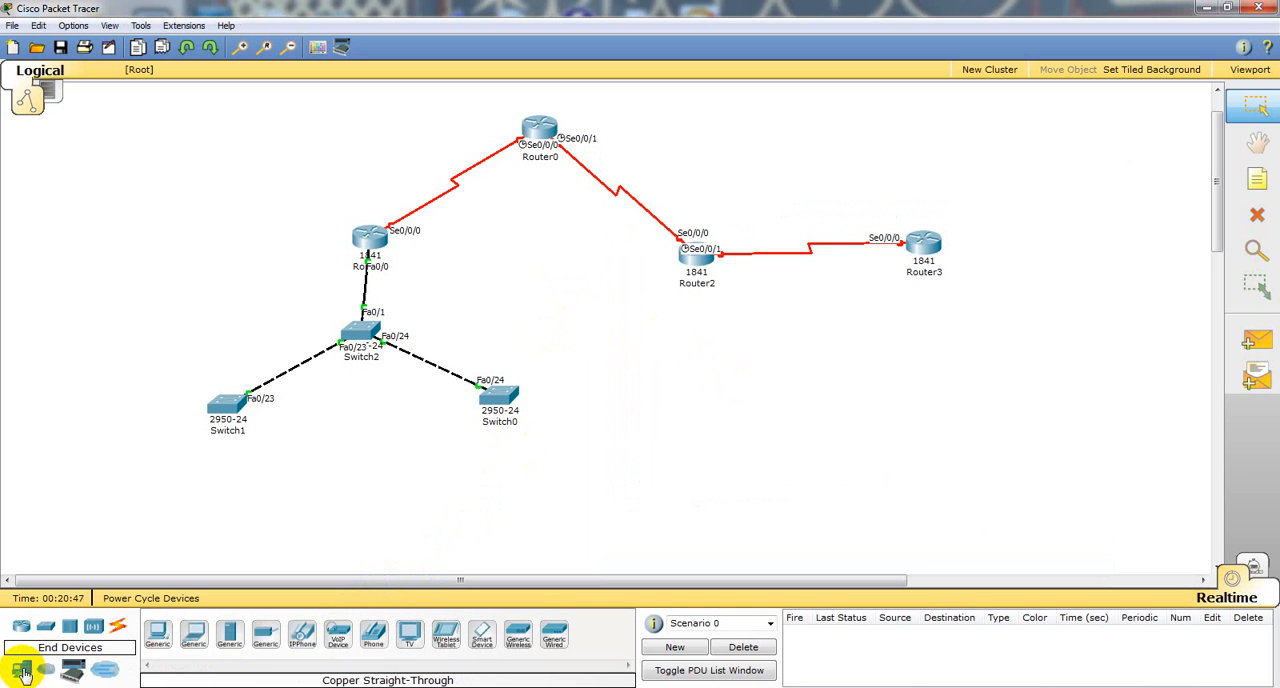
pyautogui.click(314, 629)
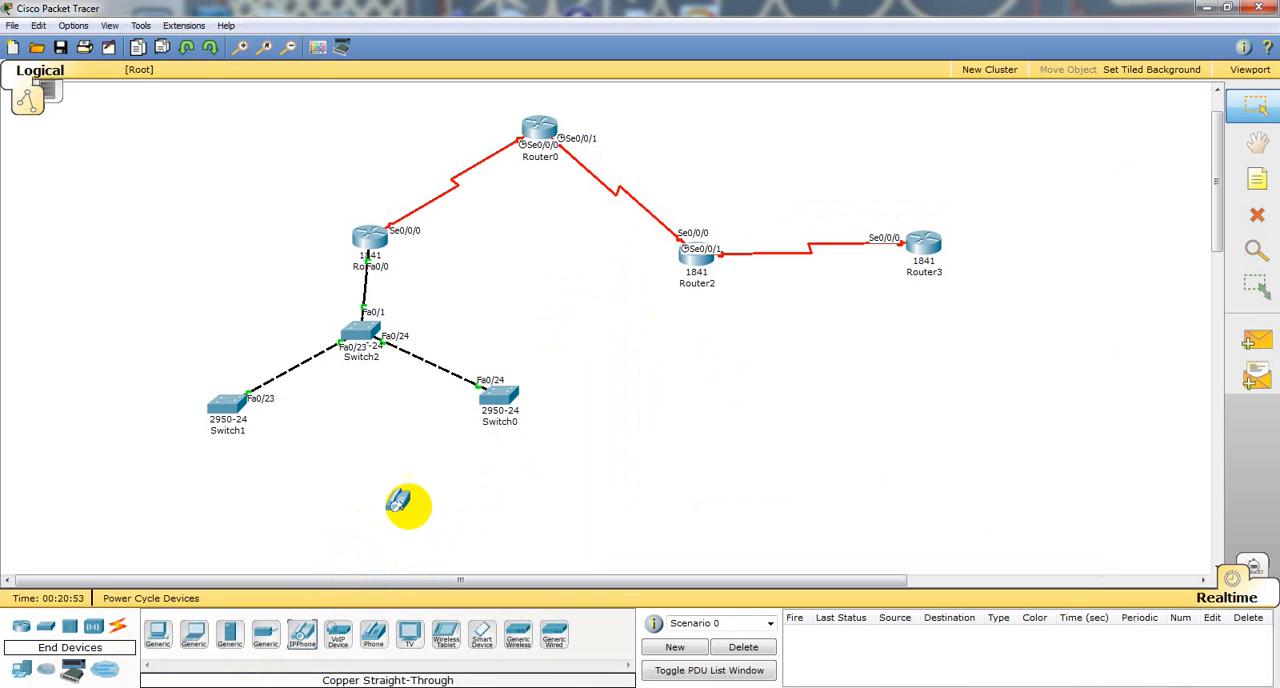
pyautogui.click(375, 410)
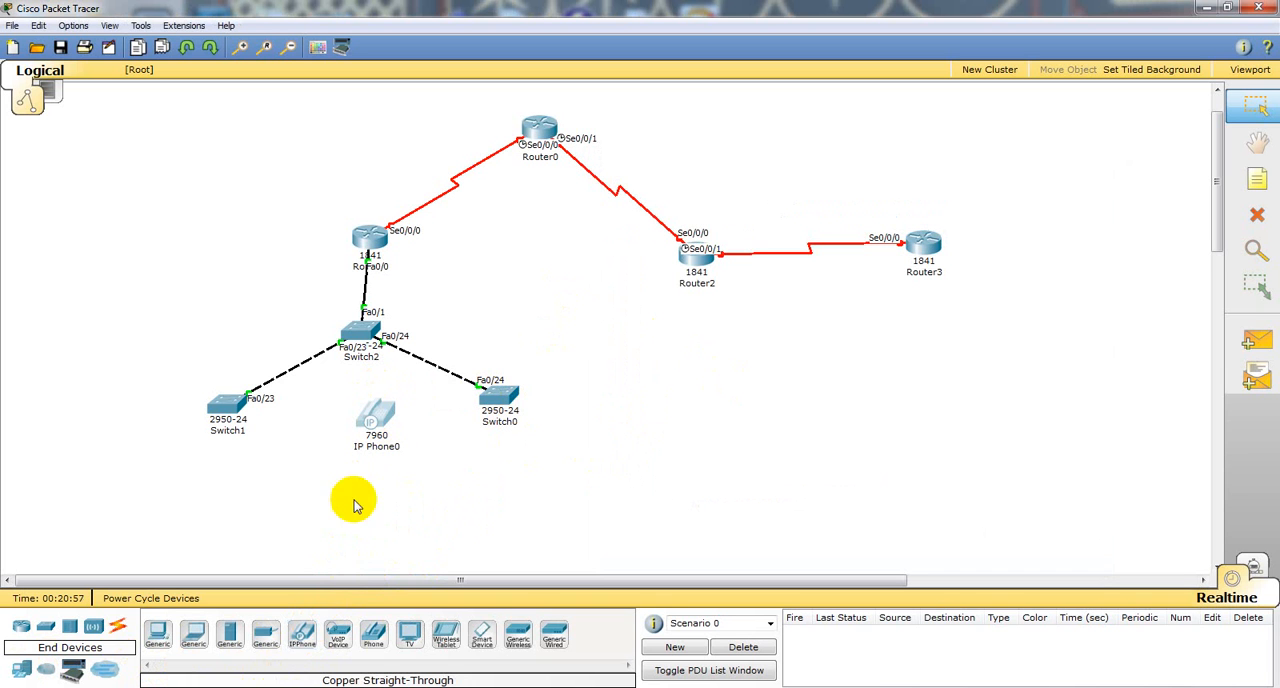
# Step: Connect IP Phone0's Switch port to Switch2 with a copper straight-through cable
pyautogui.click(119, 630)
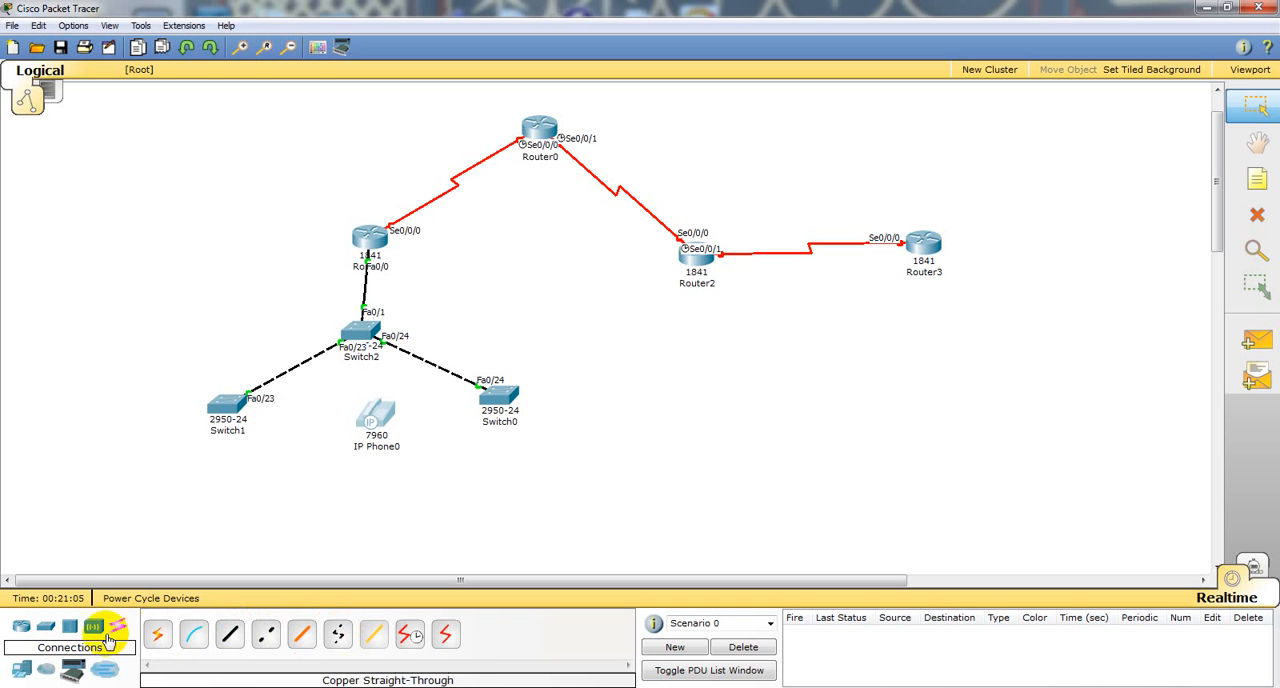
pyautogui.click(21, 669)
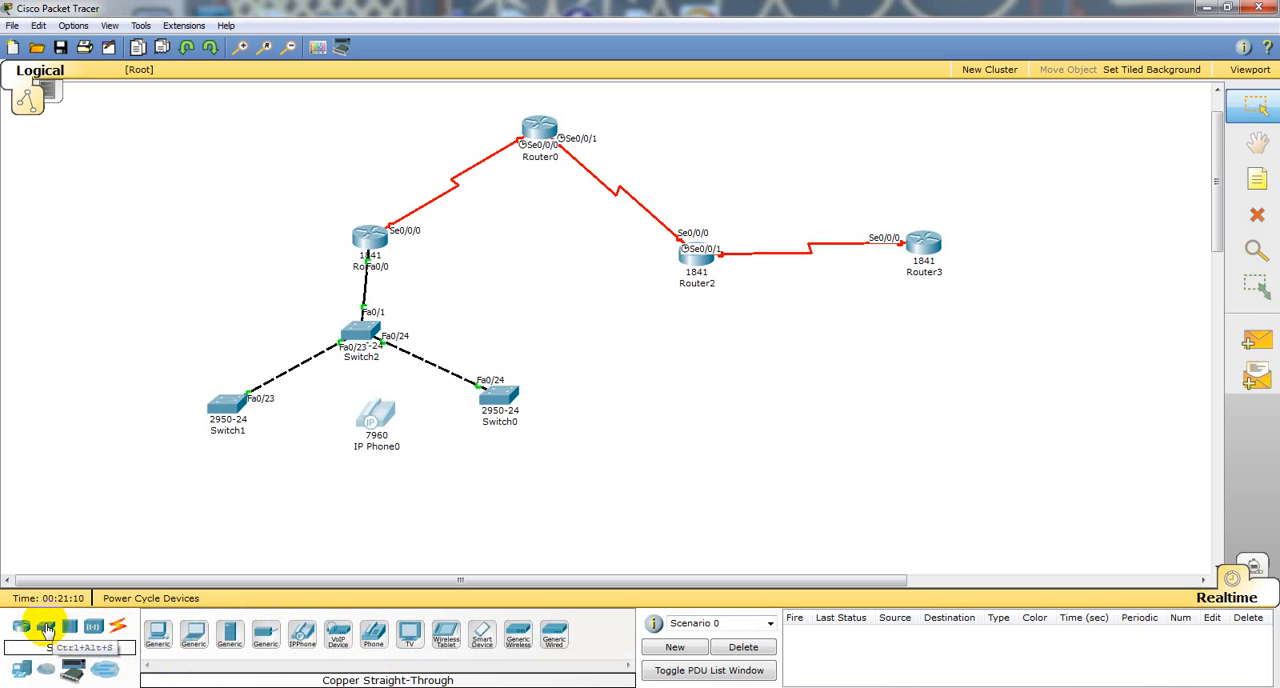
pyautogui.click(118, 630)
pyautogui.click(229, 634)
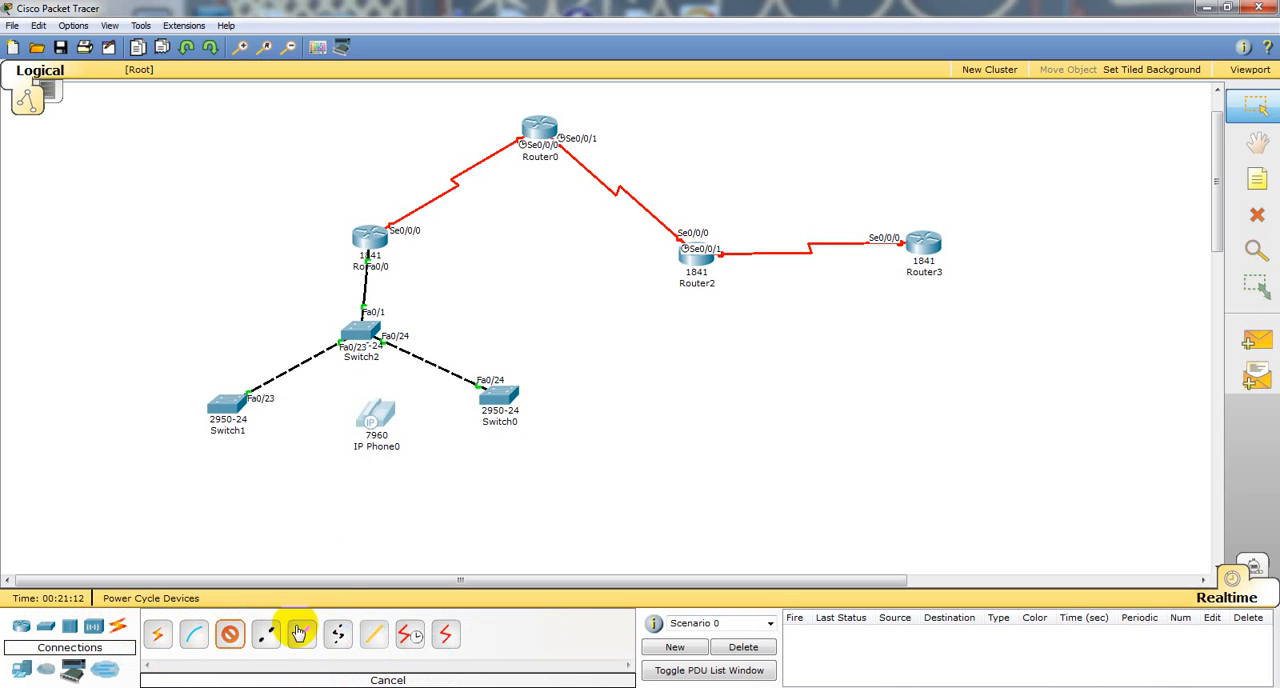
pyautogui.click(386, 410)
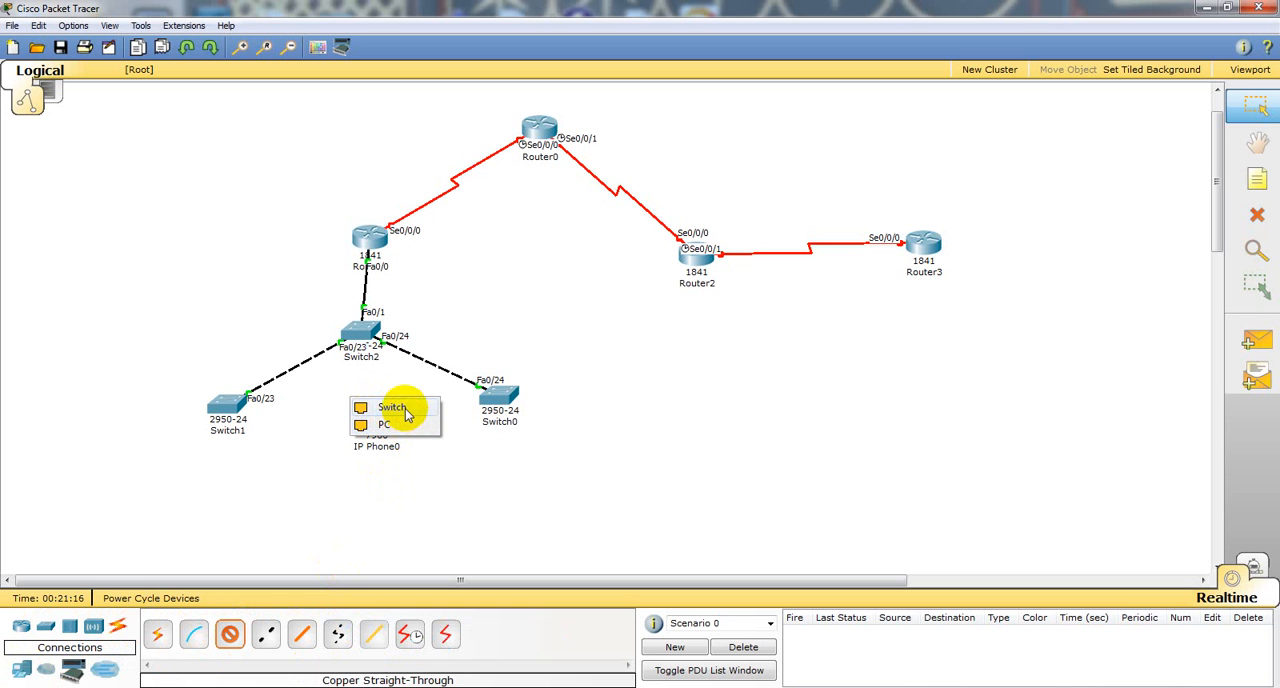
pyautogui.click(392, 408)
pyautogui.click(365, 332)
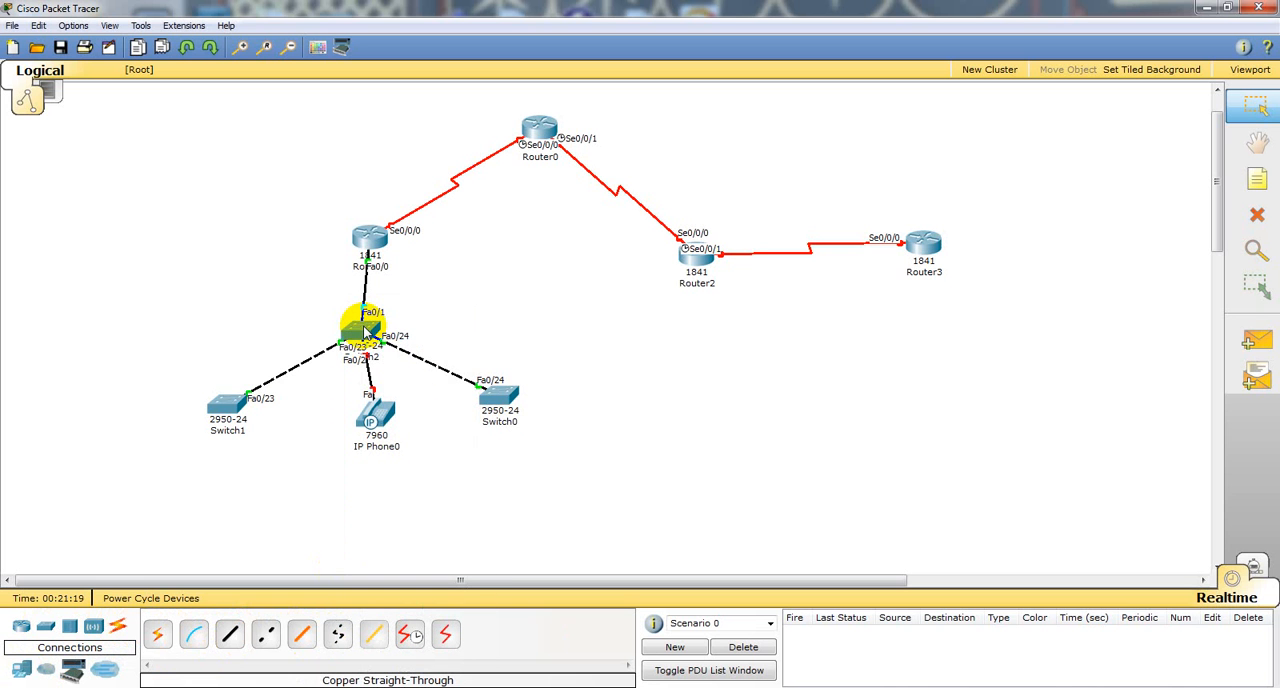
# Step: Delete the cable between IP Phone0 and Switch2
pyautogui.click(1240, 216)
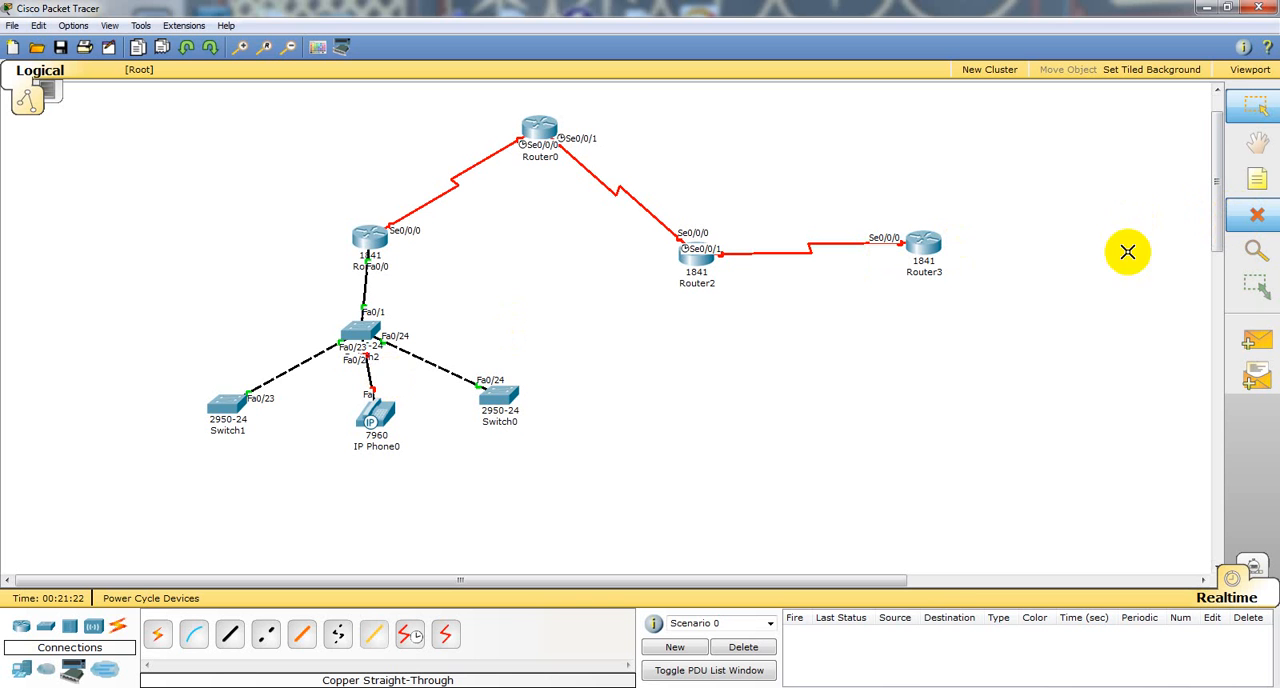
pyautogui.click(370, 378)
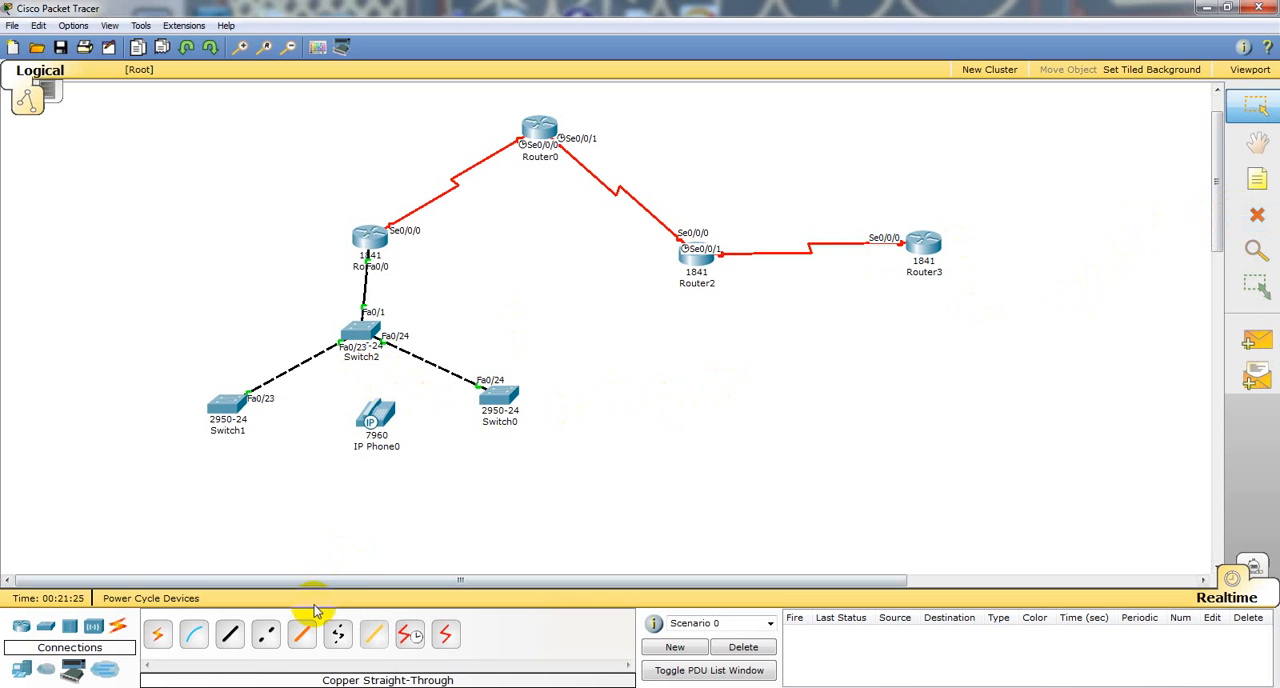
# Step: Connect IP Phone0's Switch port to Switch2's FastEthernet0/12 with a copper straight-through cable
pyautogui.click(229, 634)
pyautogui.click(376, 412)
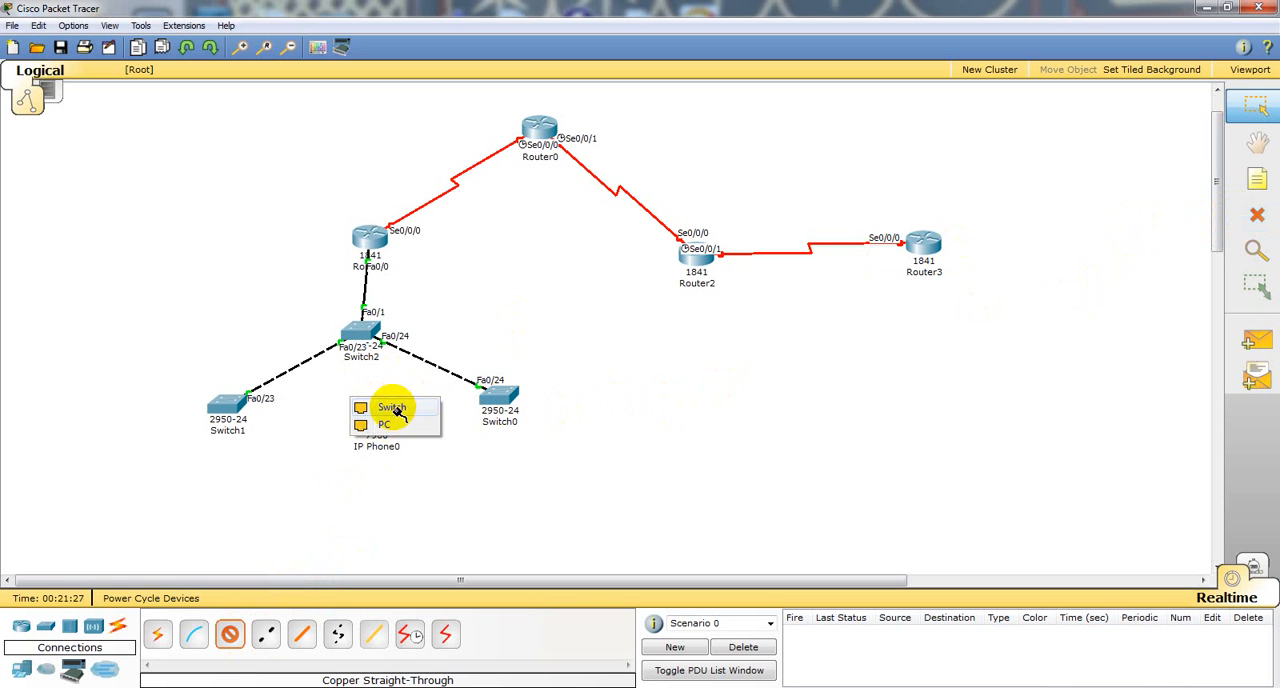
pyautogui.click(392, 408)
pyautogui.click(360, 335)
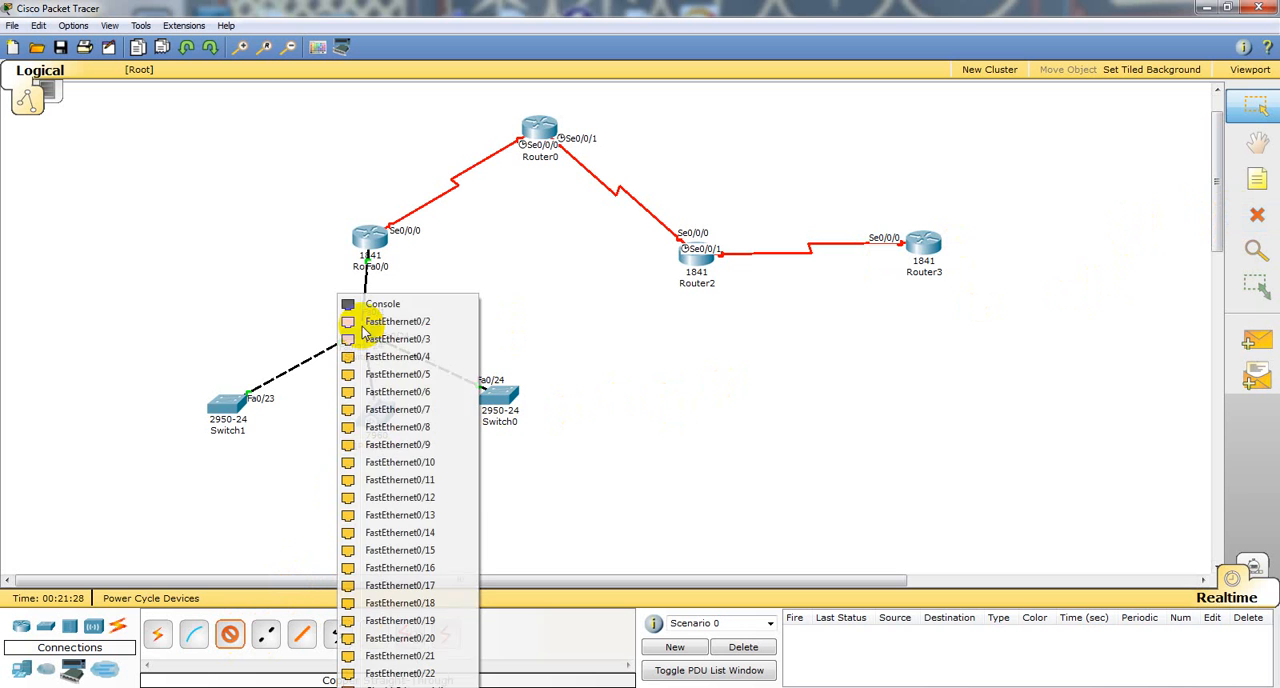
pyautogui.click(400, 497)
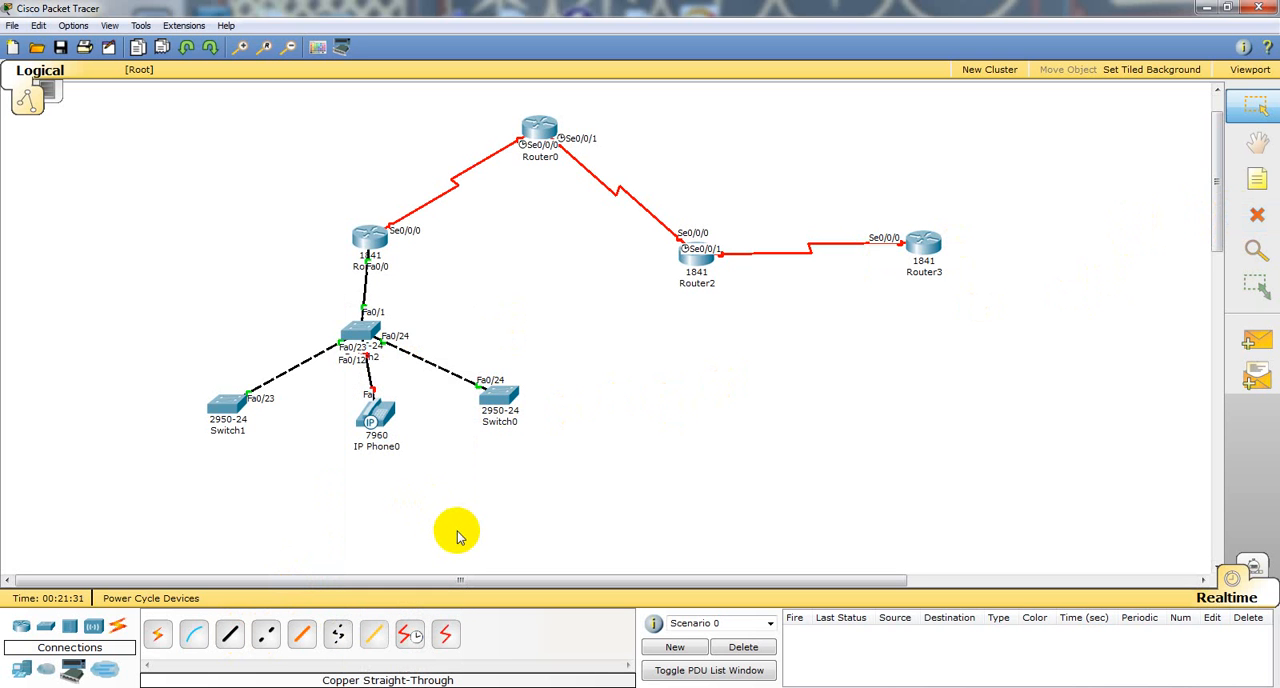
# Step: Install the IP_PHONE_POWER_ADAPTER module in IP Phone0's power socket and move its window clear of the topology
pyautogui.click(383, 413)
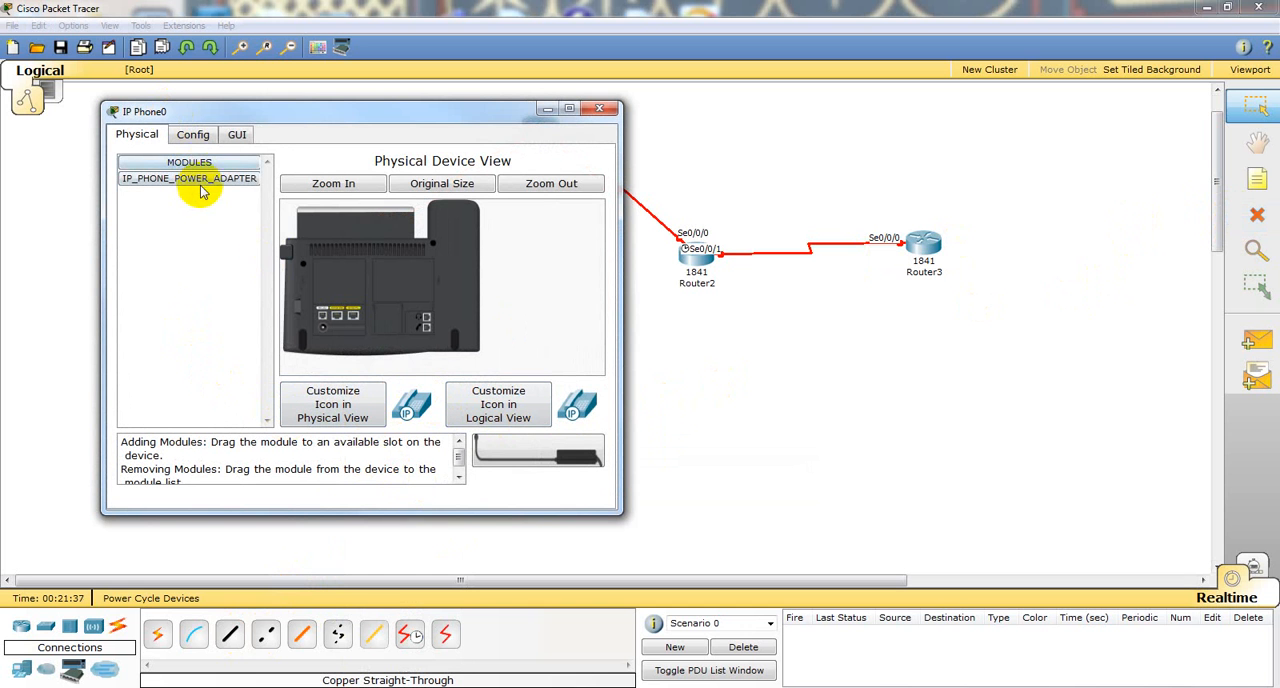
pyautogui.moveTo(200, 180); pyautogui.dragTo(295, 308)
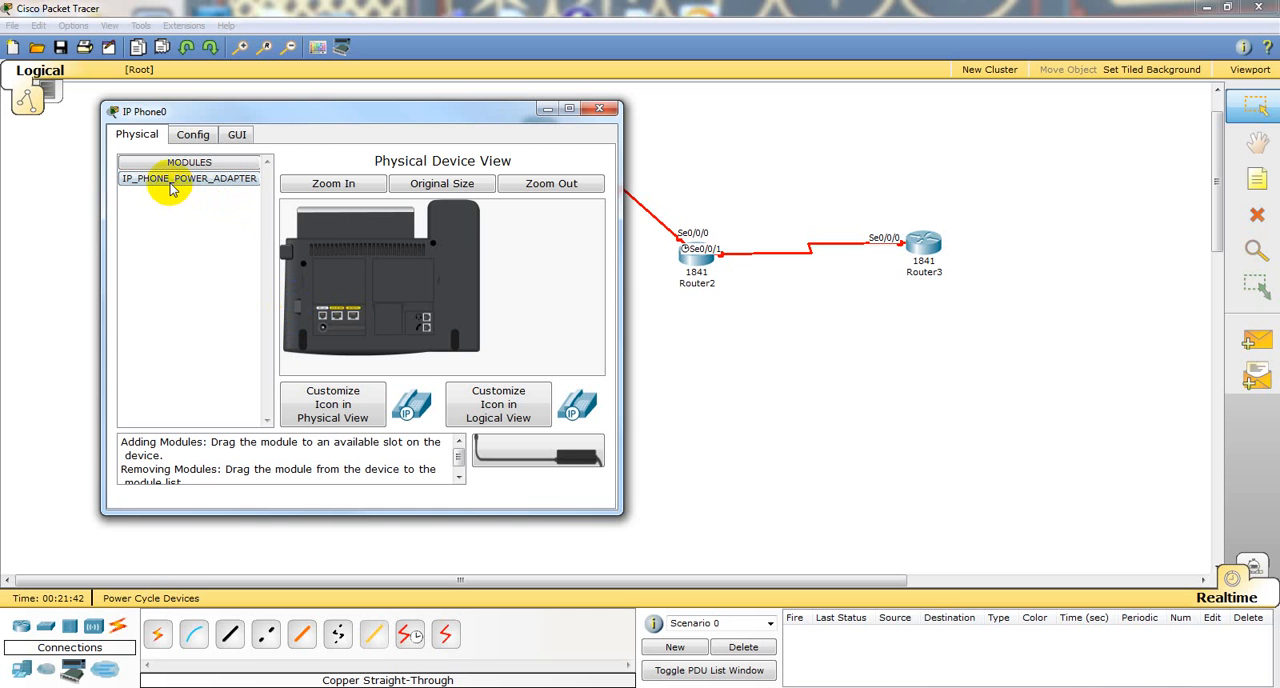
pyautogui.moveTo(162, 178); pyautogui.dragTo(323, 328)
pyautogui.moveTo(408, 114); pyautogui.dragTo(906, 126)
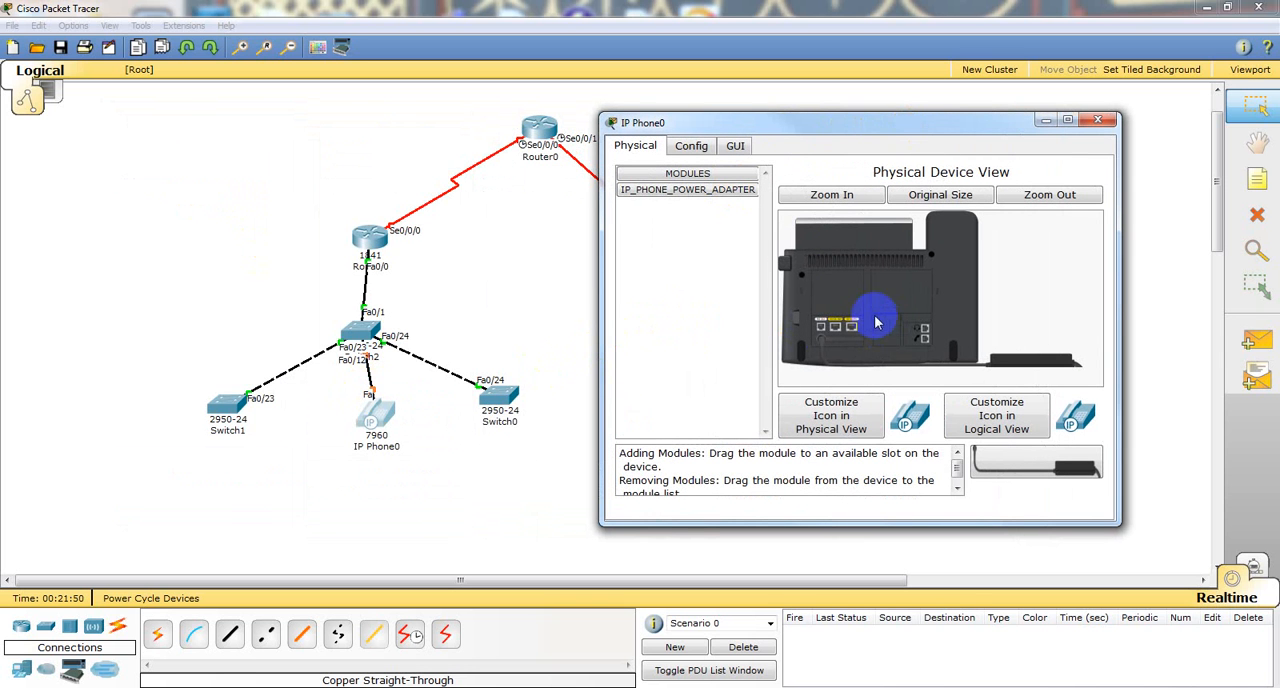
# Step: Open IP Phone0's handset interface and dial a few test digits on its keypad
pyautogui.click(706, 148)
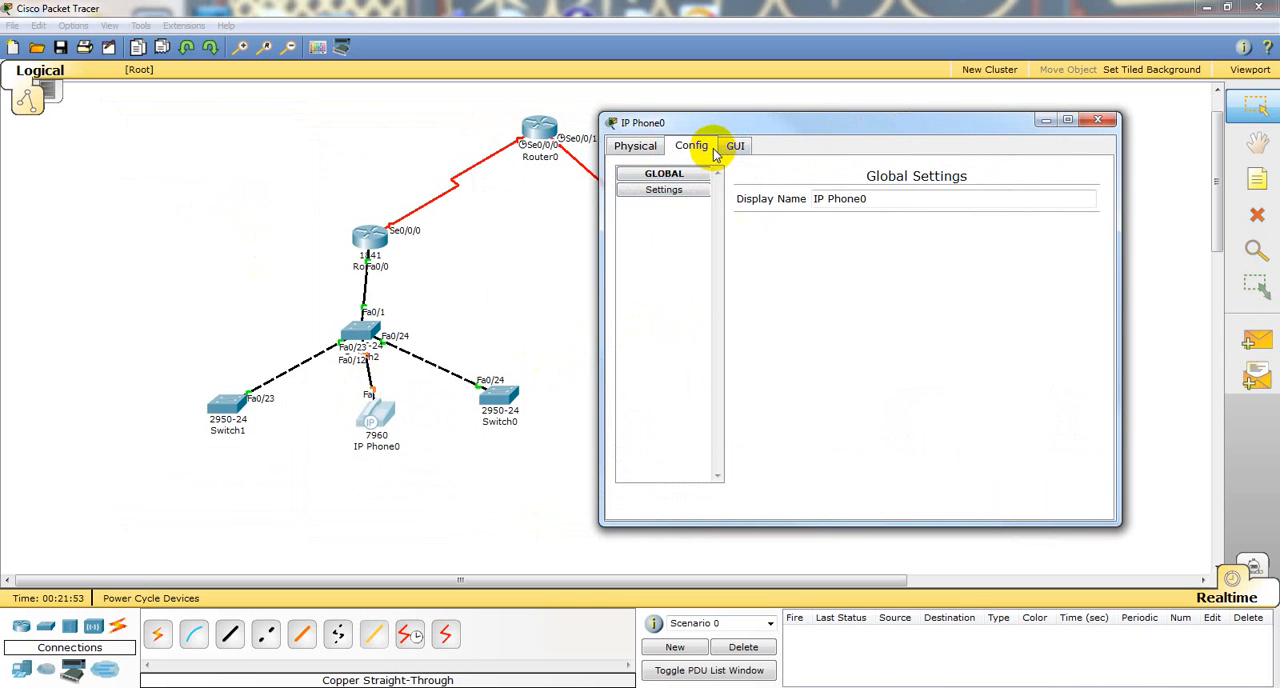
pyautogui.click(738, 150)
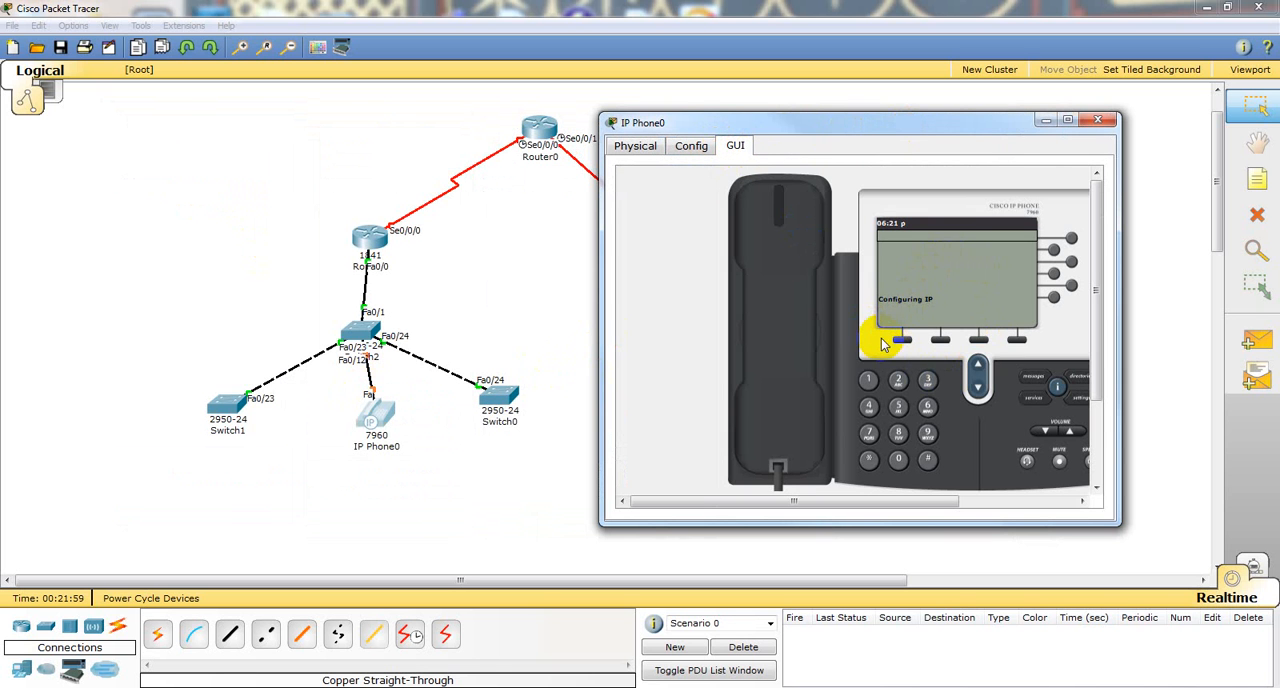
pyautogui.click(898, 408)
pyautogui.click(897, 381)
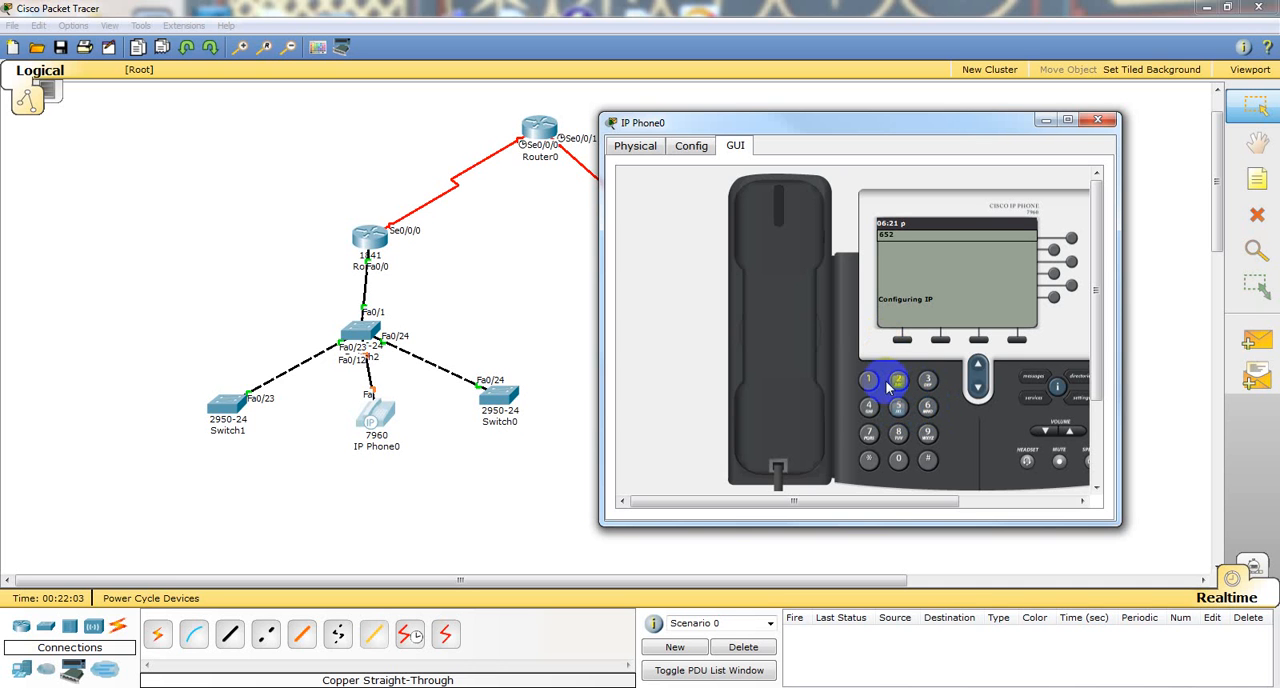
pyautogui.click(877, 426)
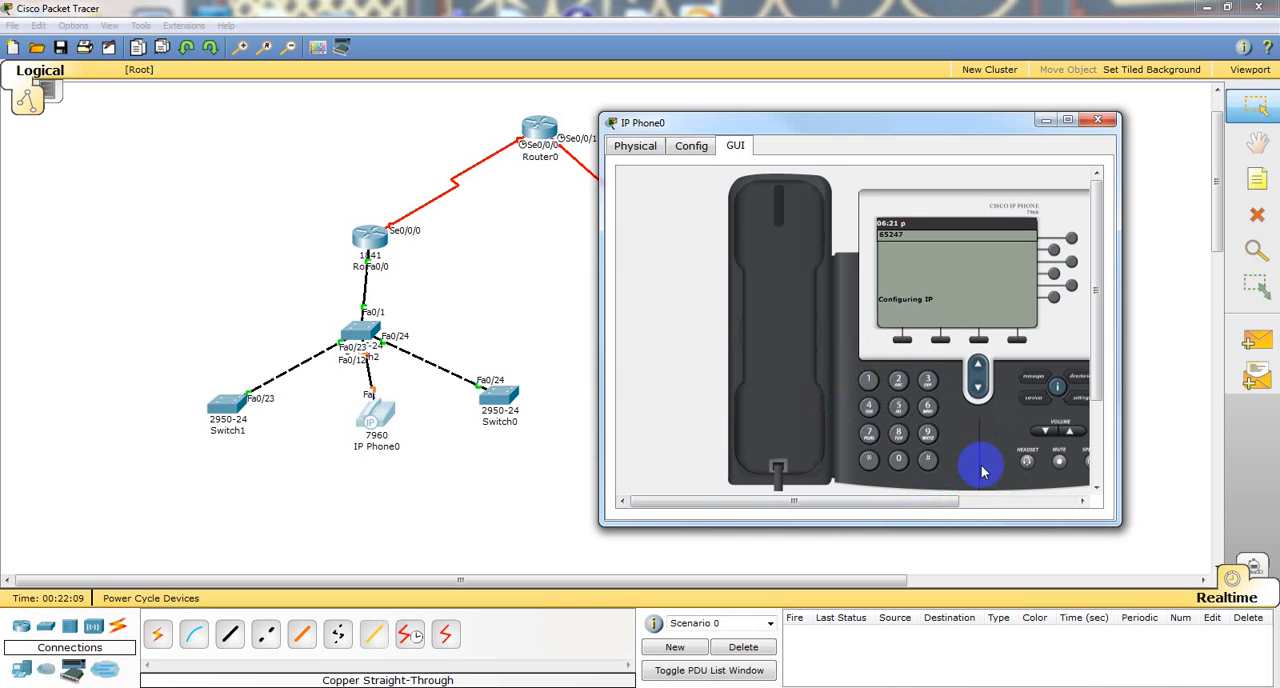
pyautogui.moveTo(916, 503); pyautogui.dragTo(970, 508)
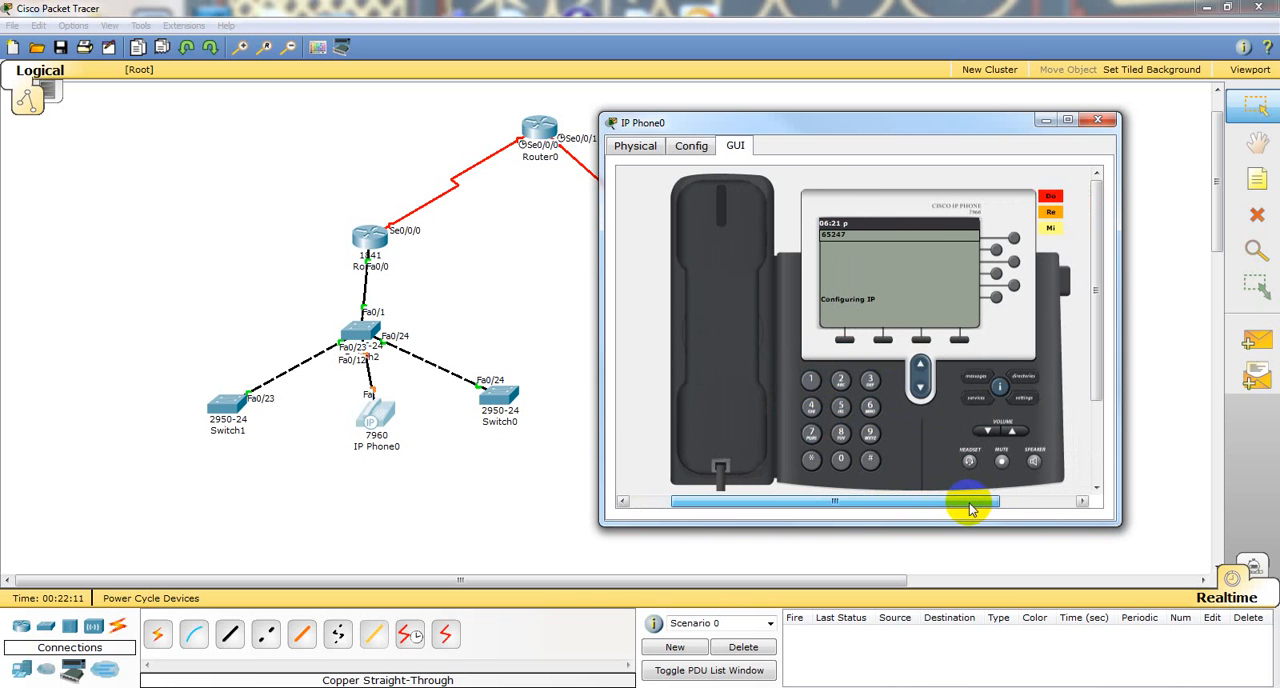
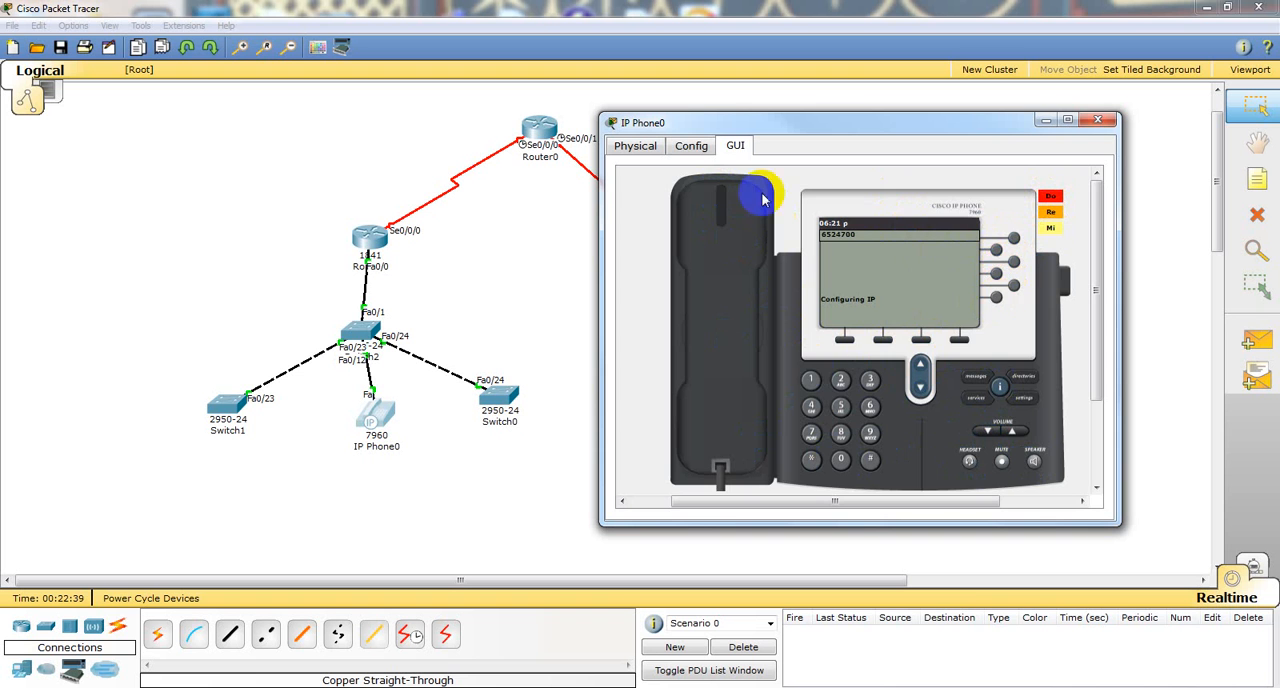
# Step: View IP Phone0's global configuration settings and close its window
pyautogui.click(695, 148)
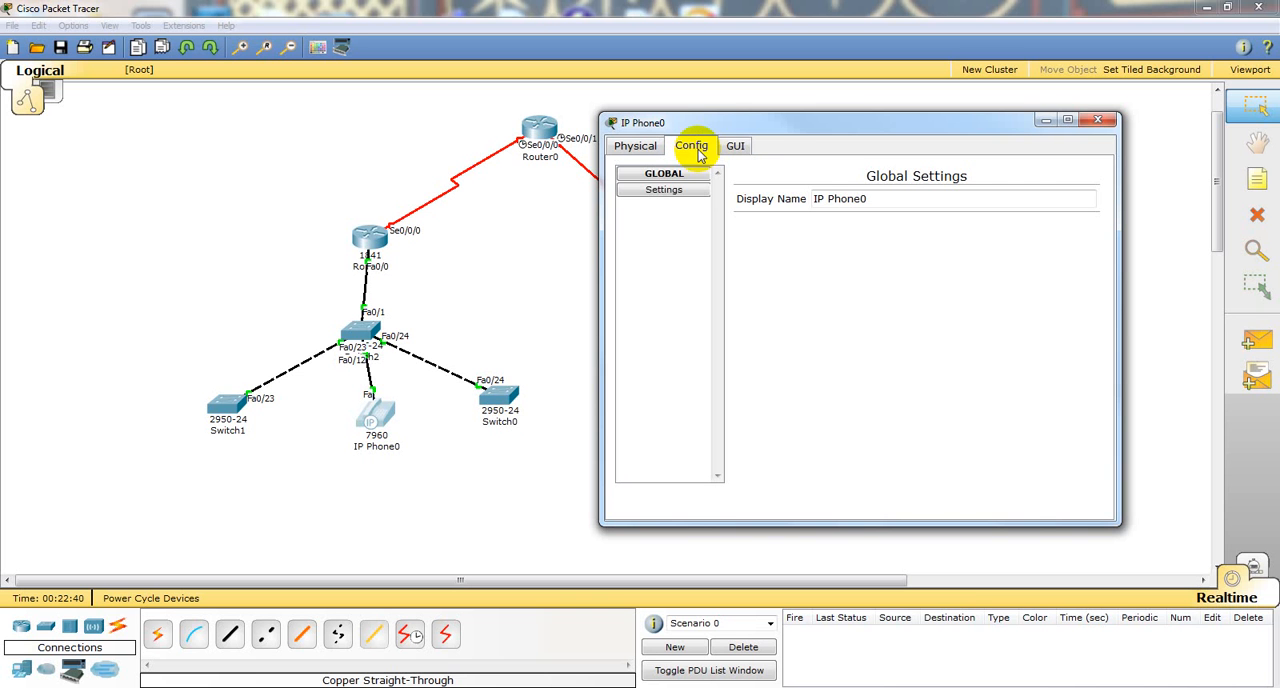
pyautogui.click(678, 196)
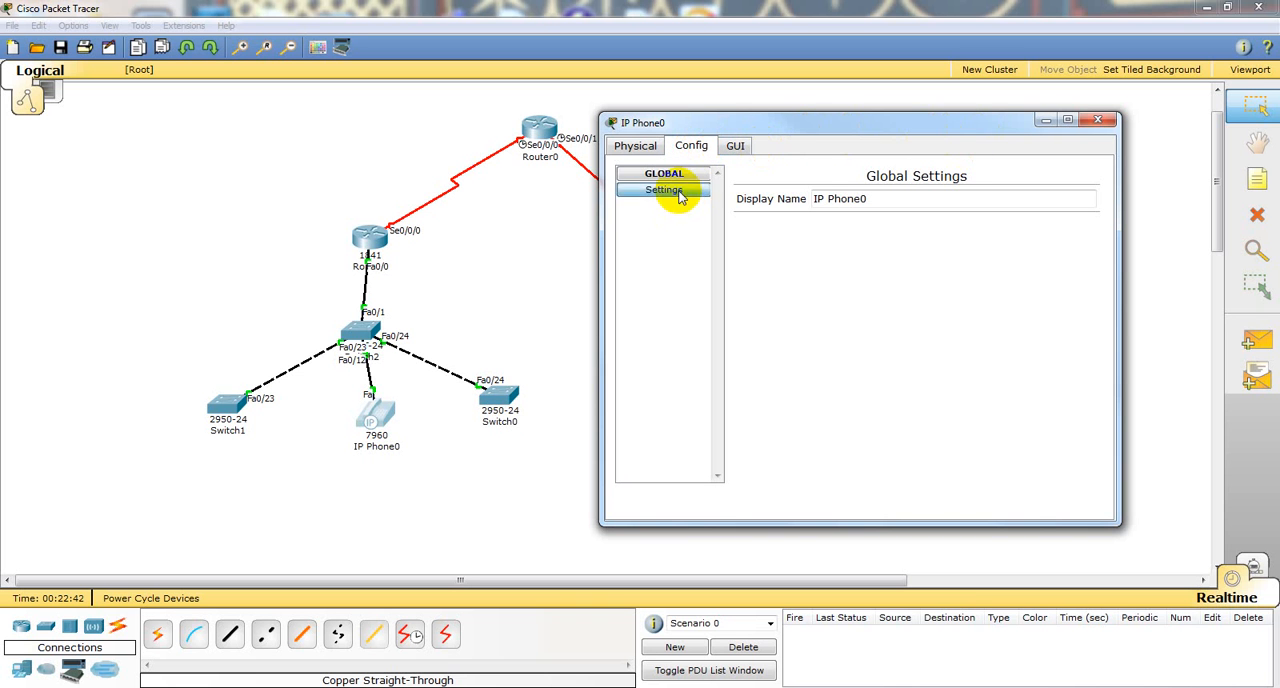
pyautogui.click(1095, 122)
# Step: List the VLANs on Switch2 with sho vlan and close its window
pyautogui.click(360, 336)
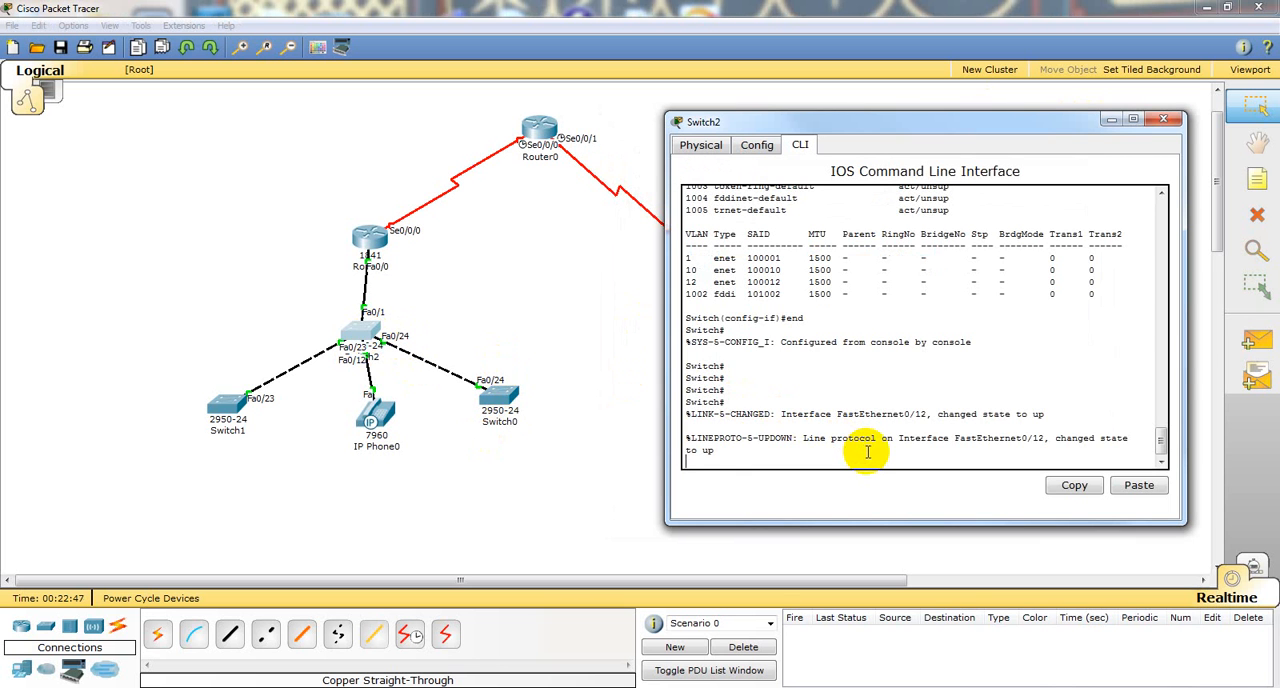
pyautogui.press('Return')
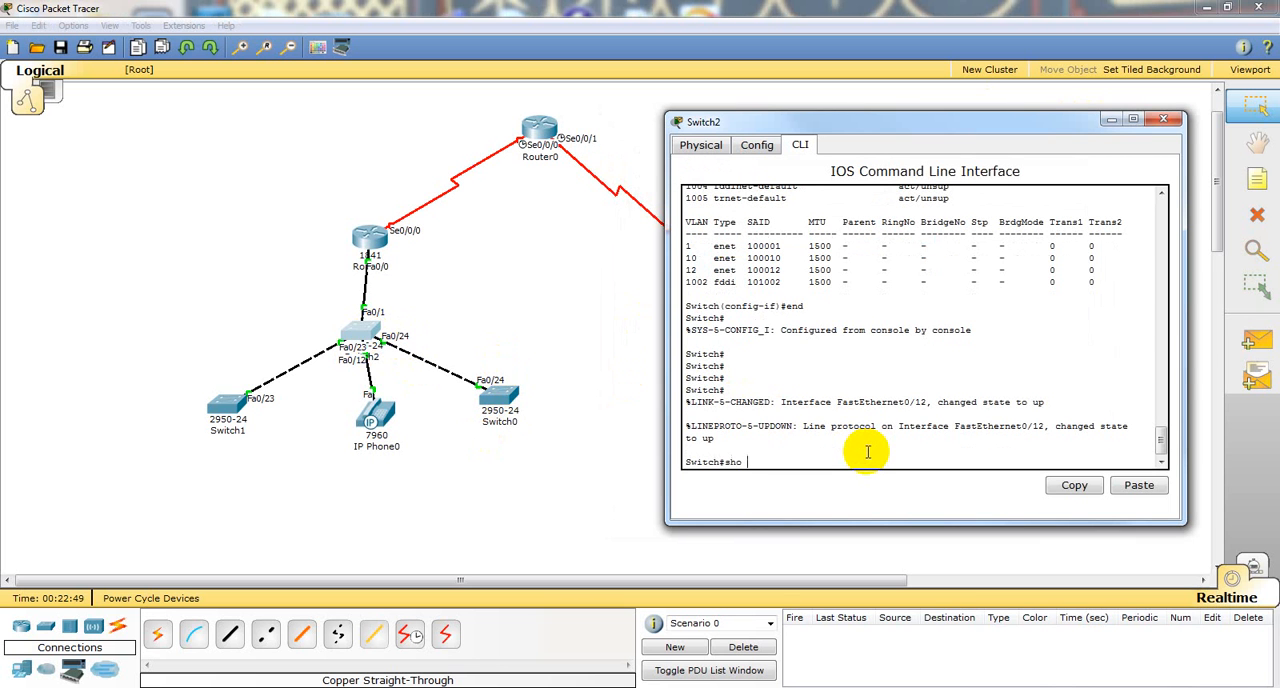
pyautogui.write('sho vlan')
pyautogui.press('Return')
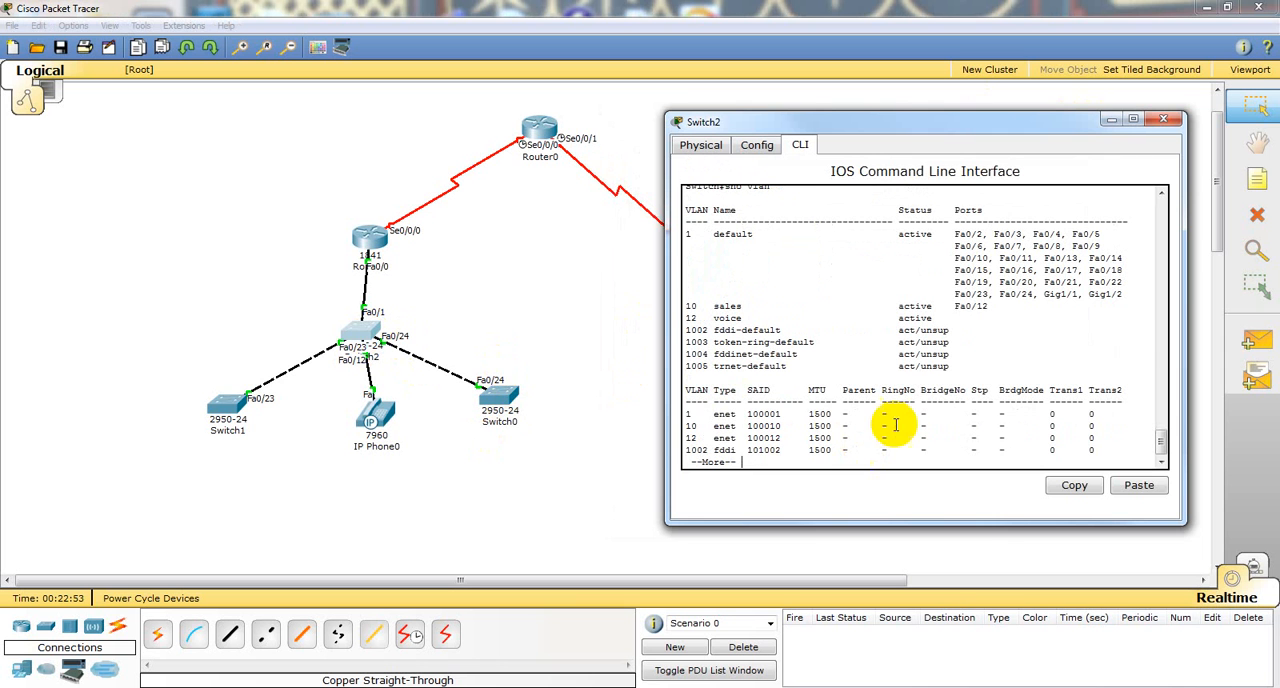
pyautogui.click(1165, 122)
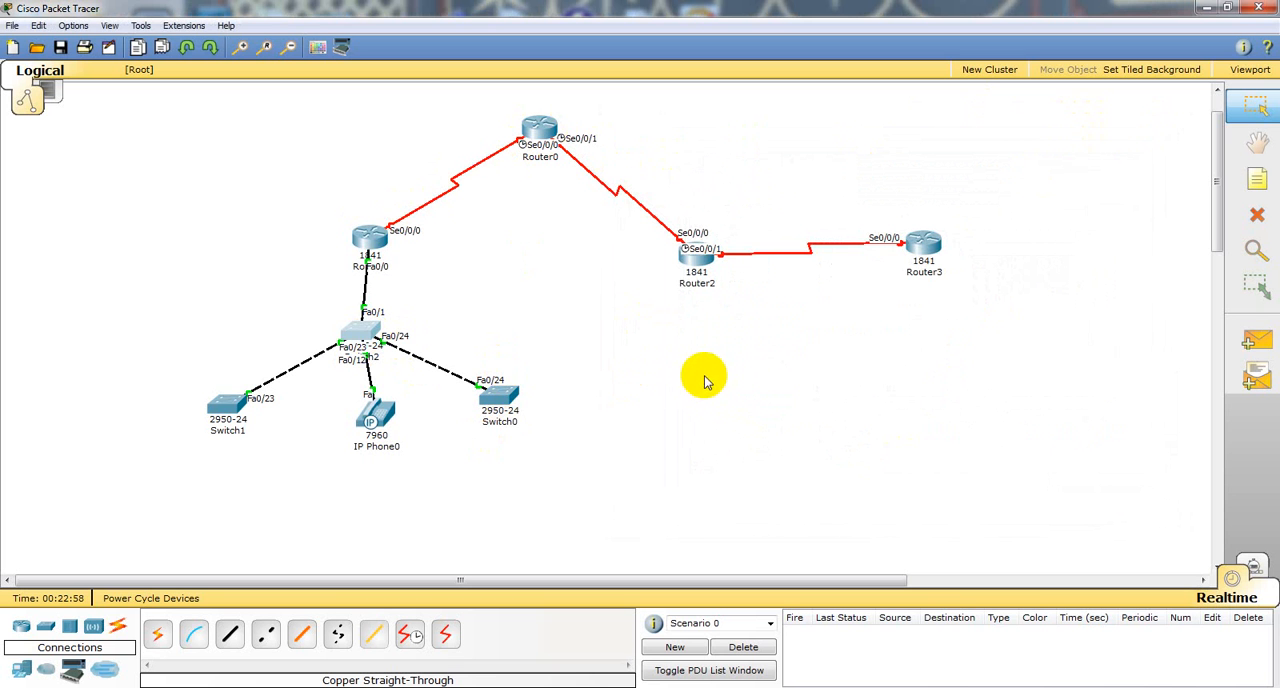
# Step: Open Router1's command line and enter global configuration mode with conf t
pyautogui.click(367, 233)
pyautogui.press('Return')
pyautogui.press('Return')
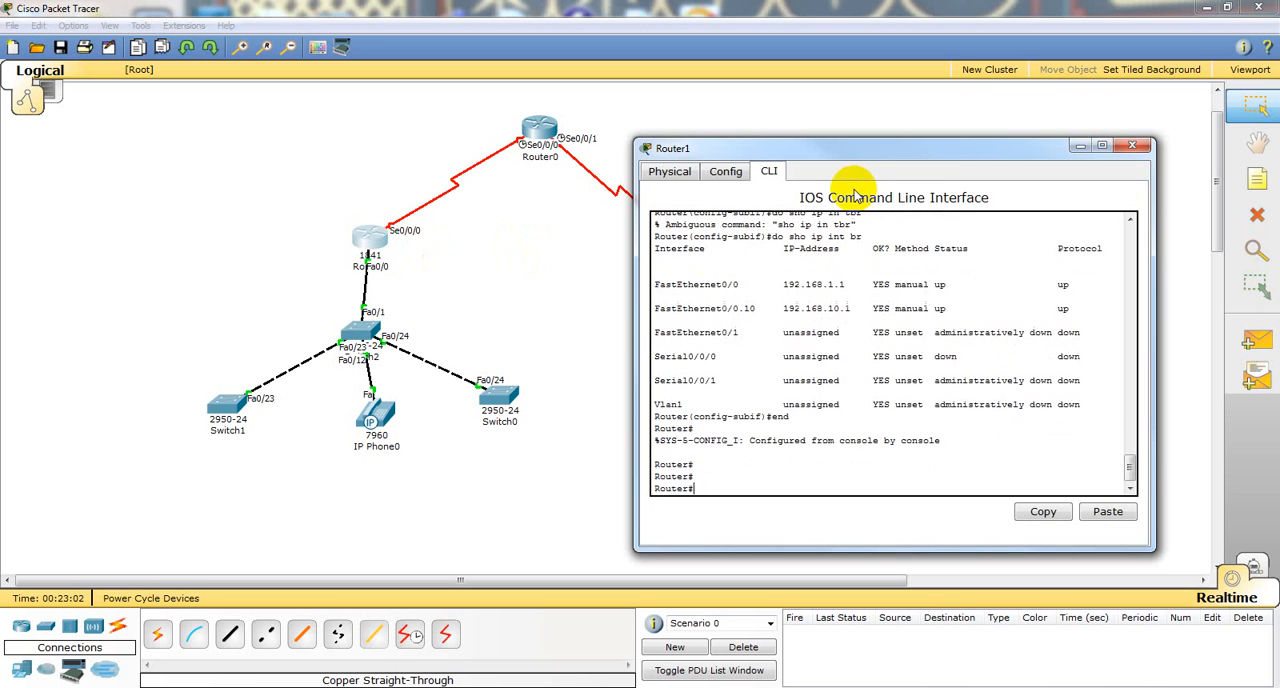
pyautogui.write('conf t')
pyautogui.press('Return')
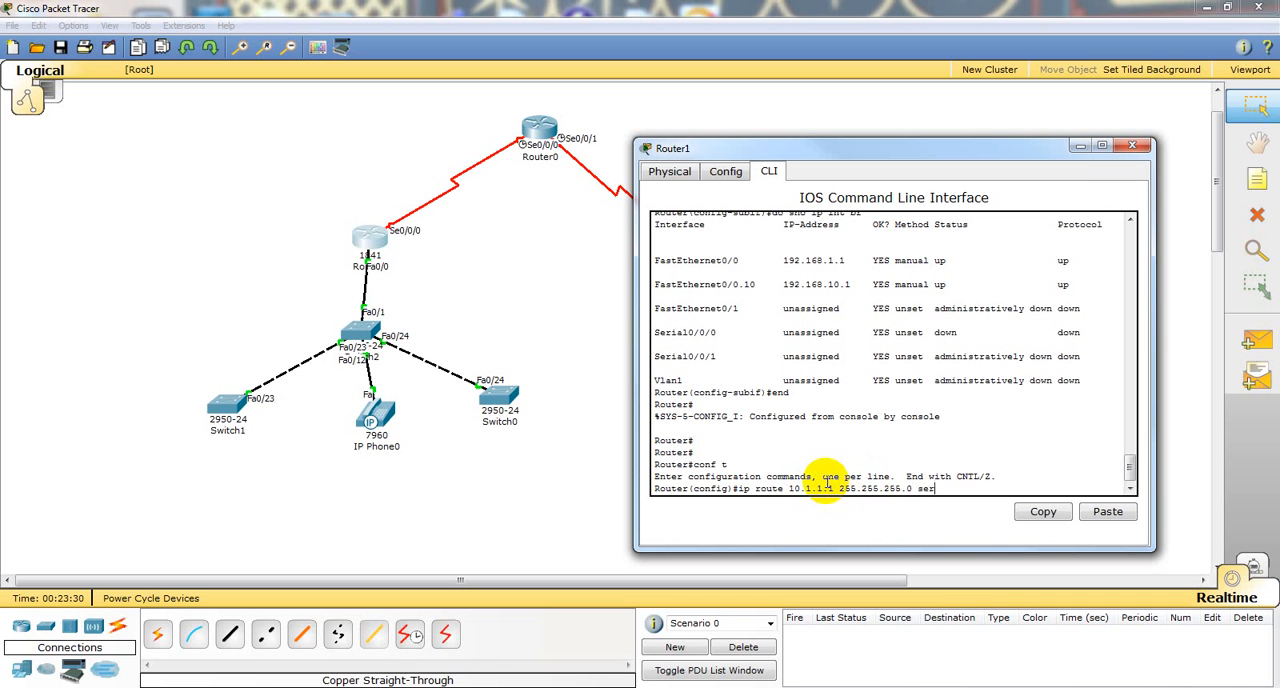
# Step: Try to add a static route to 10.1.1.1 with mask 255.255.255.0 through serial 0/0/0 on Router1
pyautogui.press('Tab')
pyautogui.press('Return')
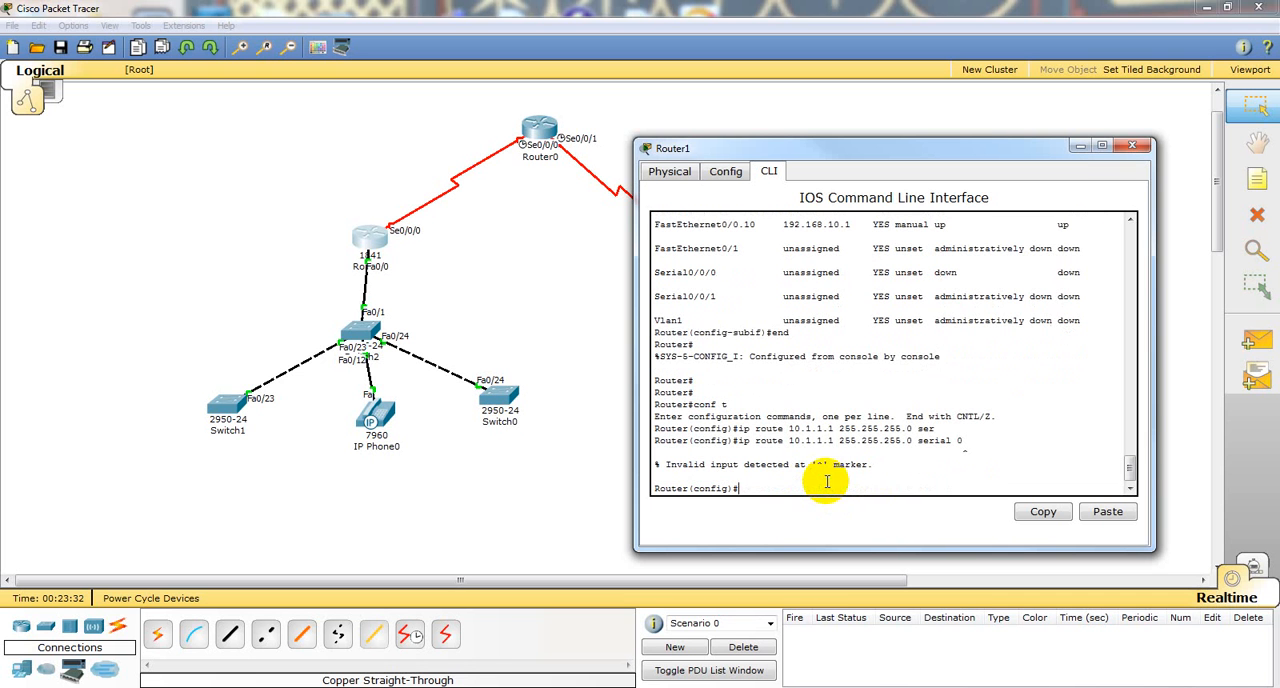
pyautogui.press('Up')
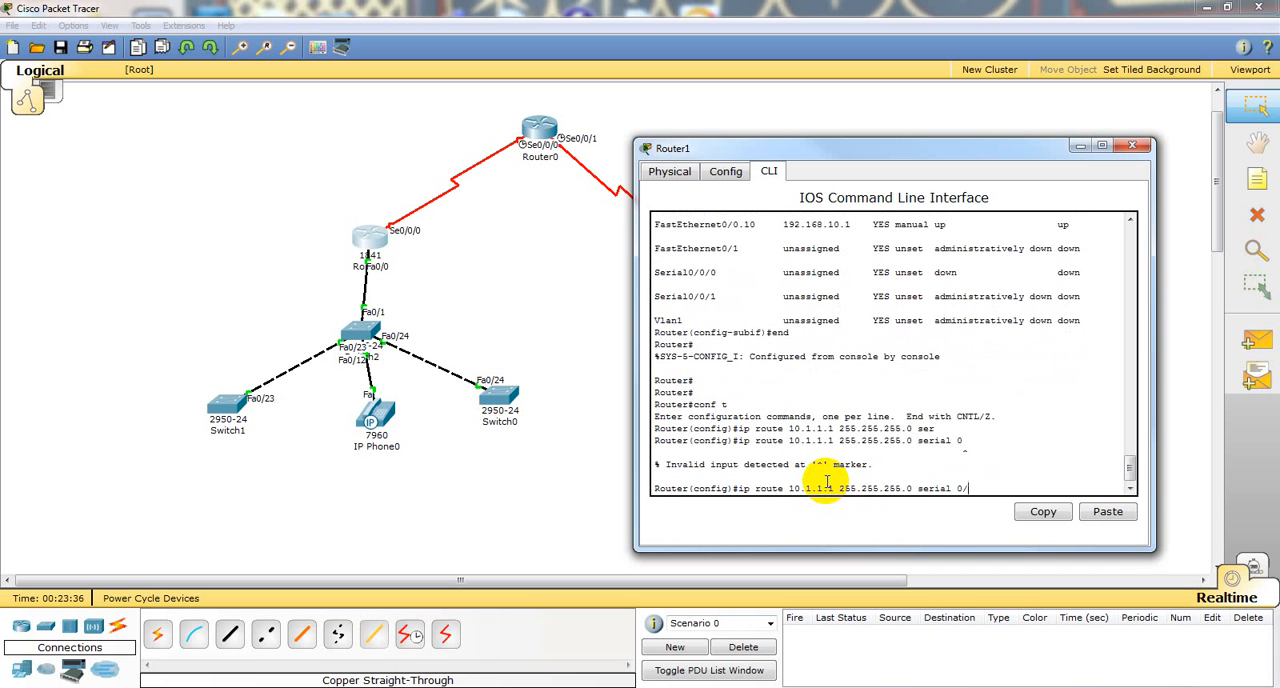
pyautogui.press('Return')
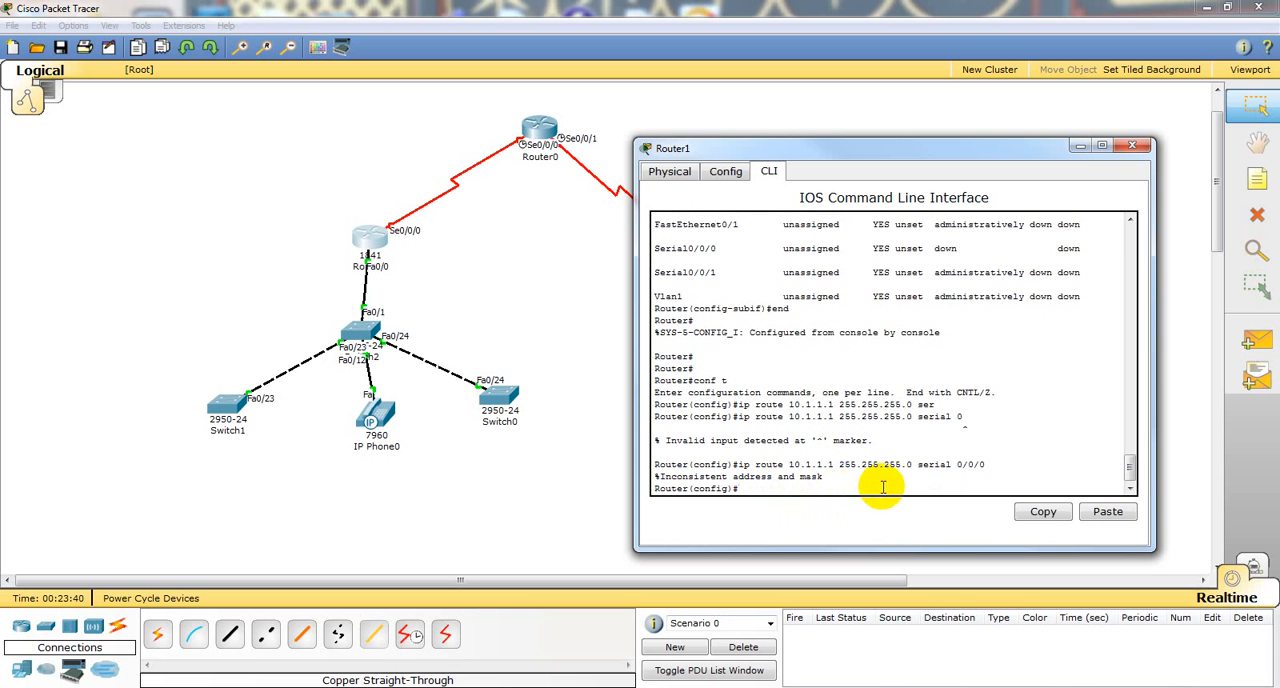
# Step: Add a static route to 10.1.1.1 with mask 255.255.255.255 through serial 0/0/0 on Router1 and close its window
pyautogui.press('Up')
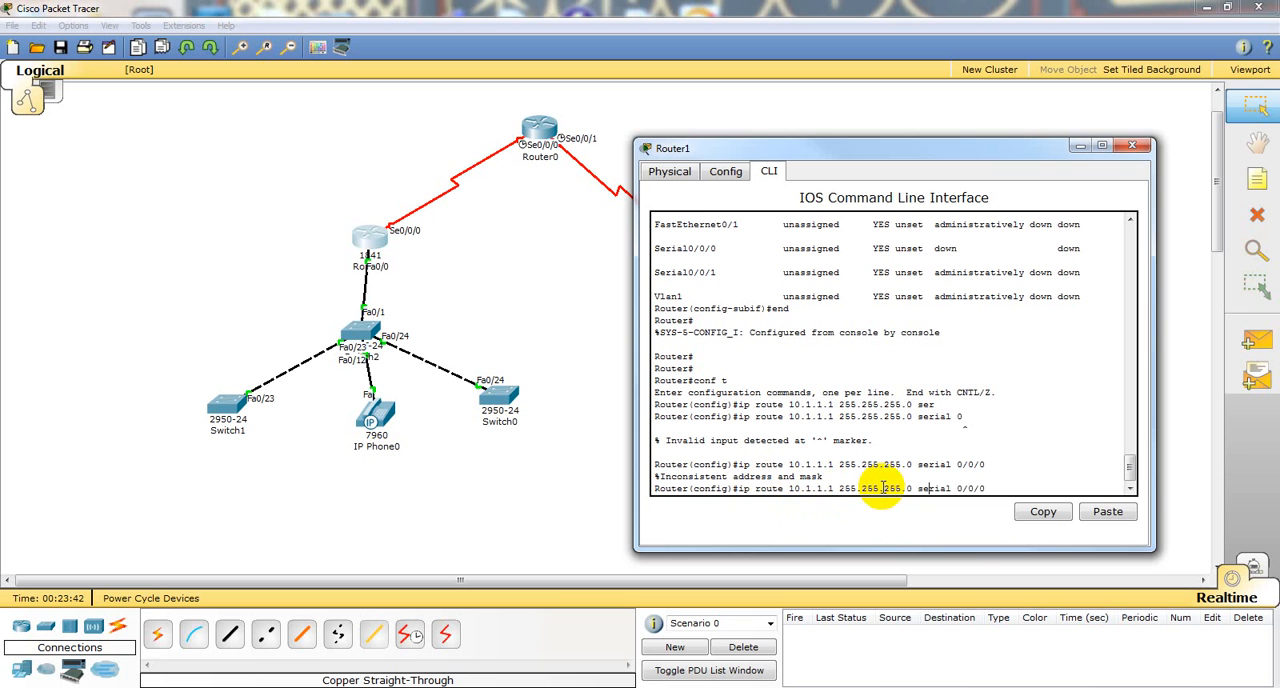
pyautogui.press('BackSpace')
pyautogui.write('255')
pyautogui.press('Return')
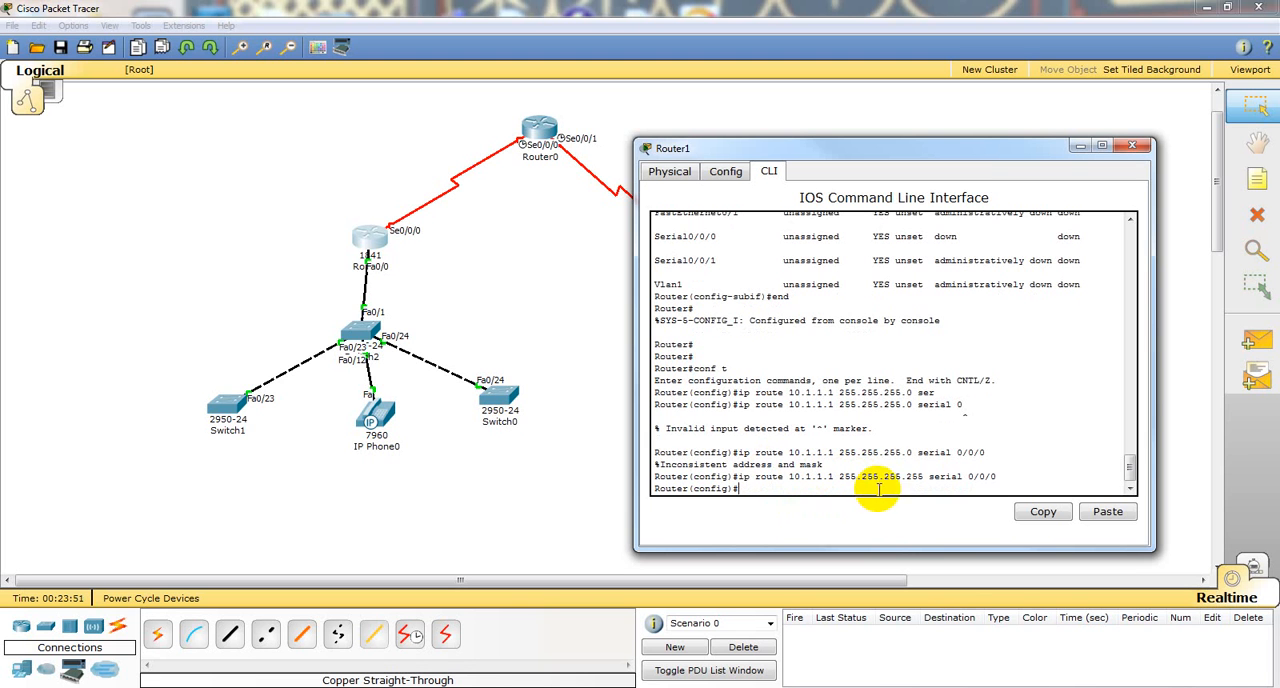
pyautogui.moveTo(790, 477); pyautogui.dragTo(832, 478)
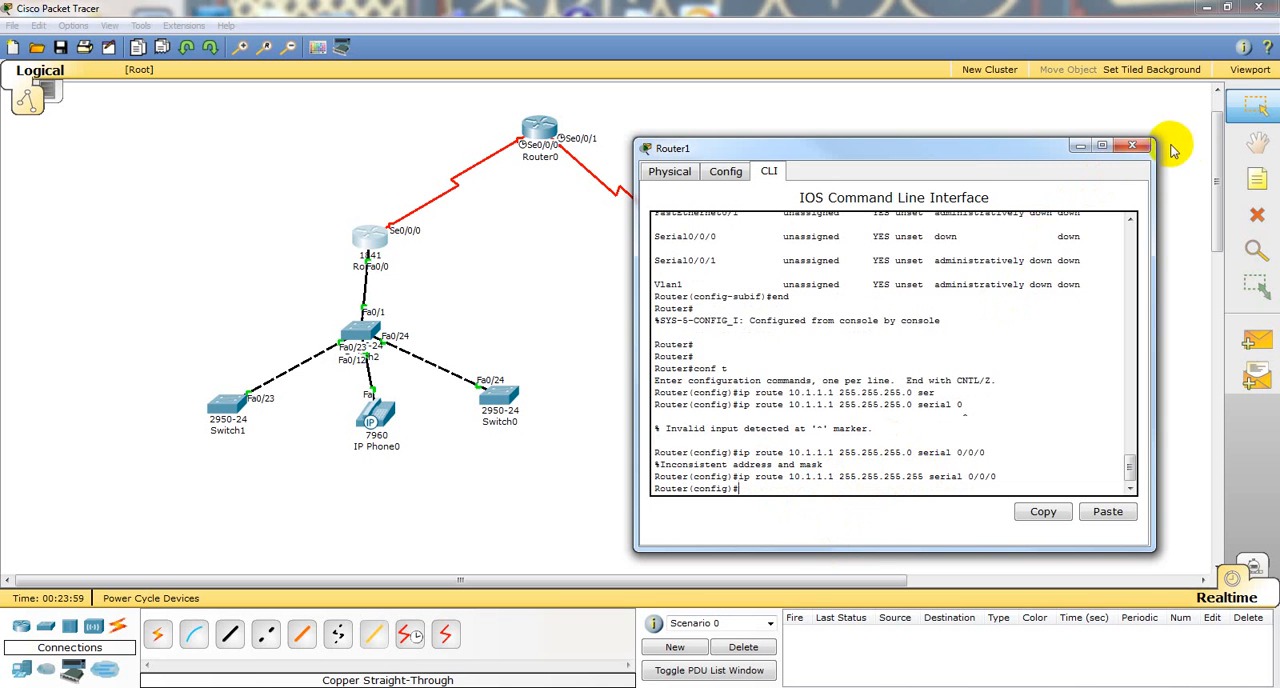
pyautogui.click(1133, 147)
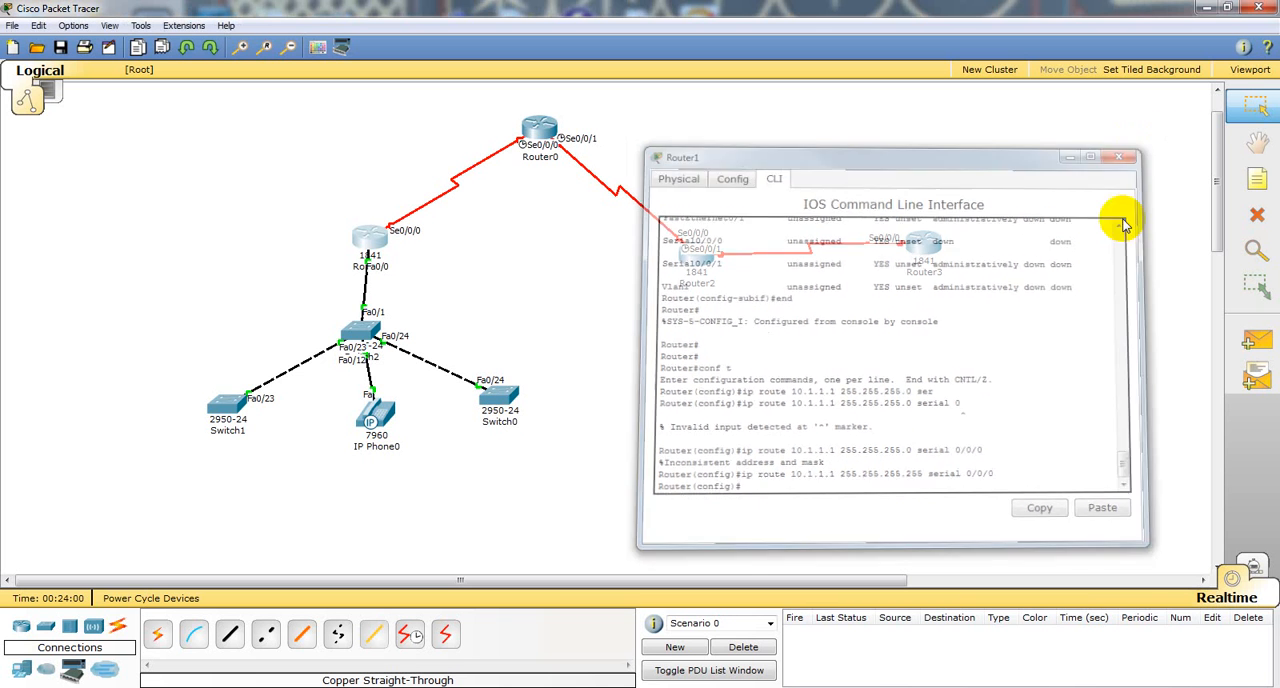
# Step: Delete Router3 from the topology
pyautogui.click(1257, 215)
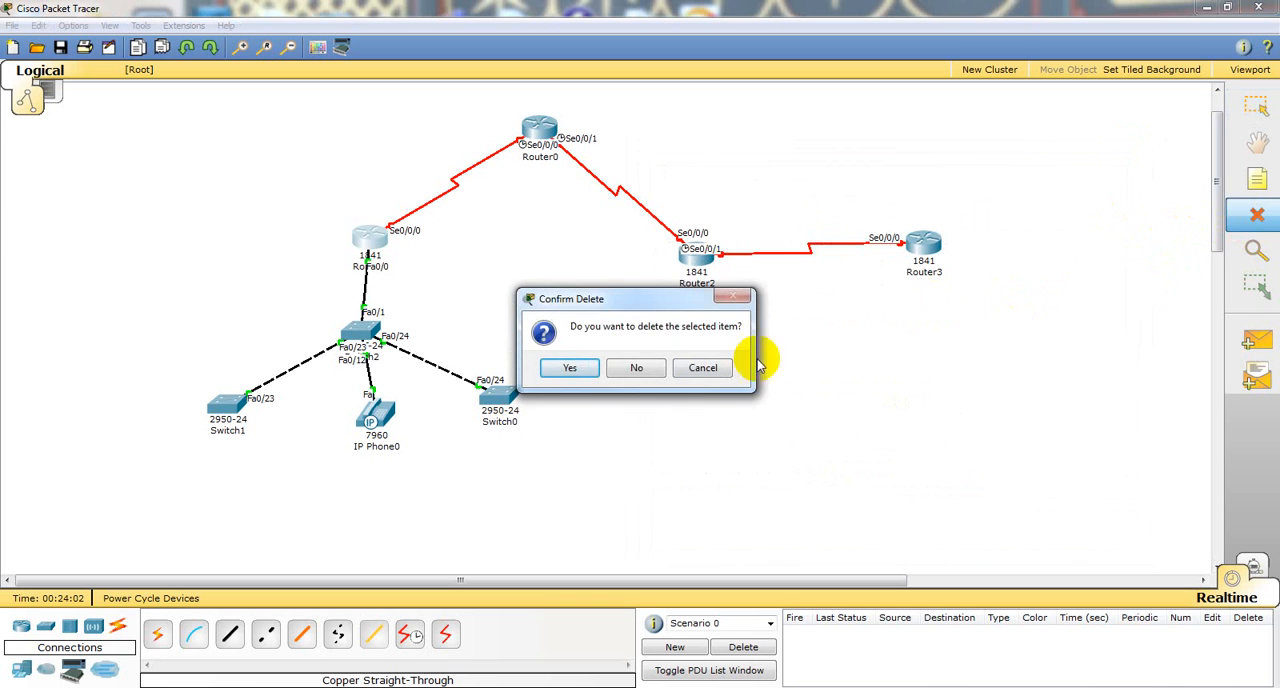
pyautogui.click(630, 366)
pyautogui.click(921, 242)
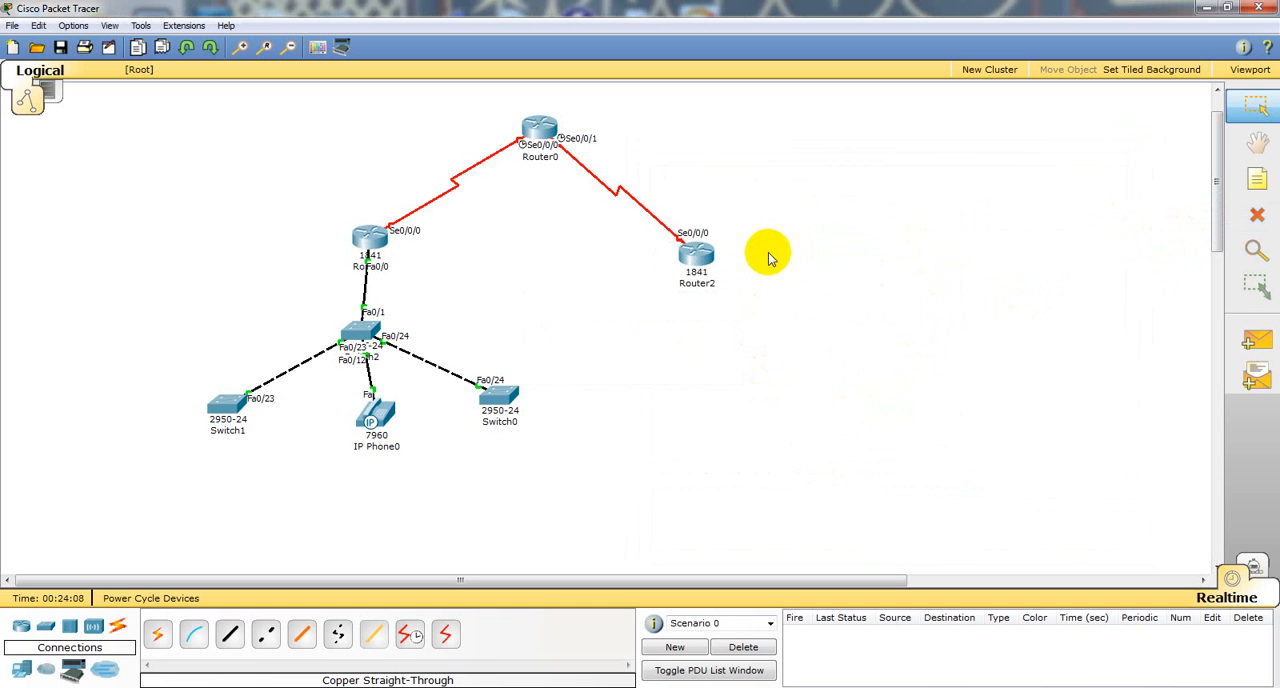
# Step: Decline the initial configuration dialog on Router2, bring up its command prompt and close its window
pyautogui.click(694, 252)
pyautogui.click(276, 176)
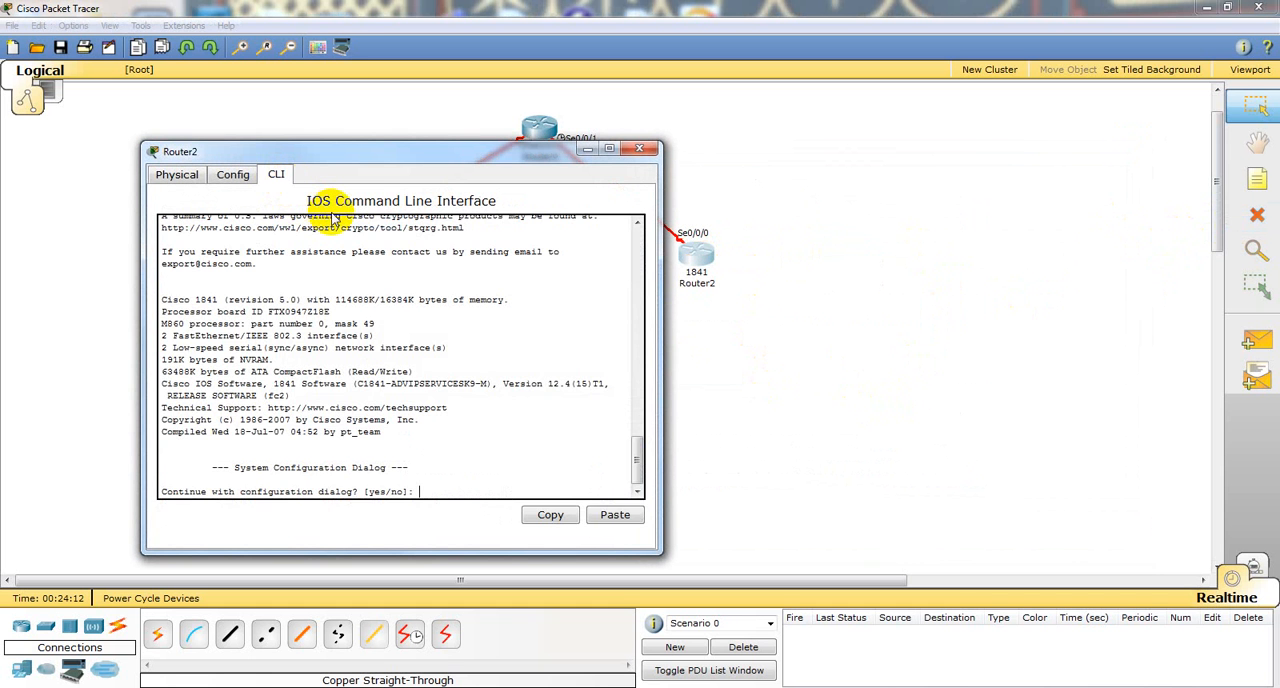
pyautogui.write('n')
pyautogui.press('Return')
pyautogui.press('Return')
pyautogui.press('Return')
pyautogui.press('Return')
pyautogui.press('Return')
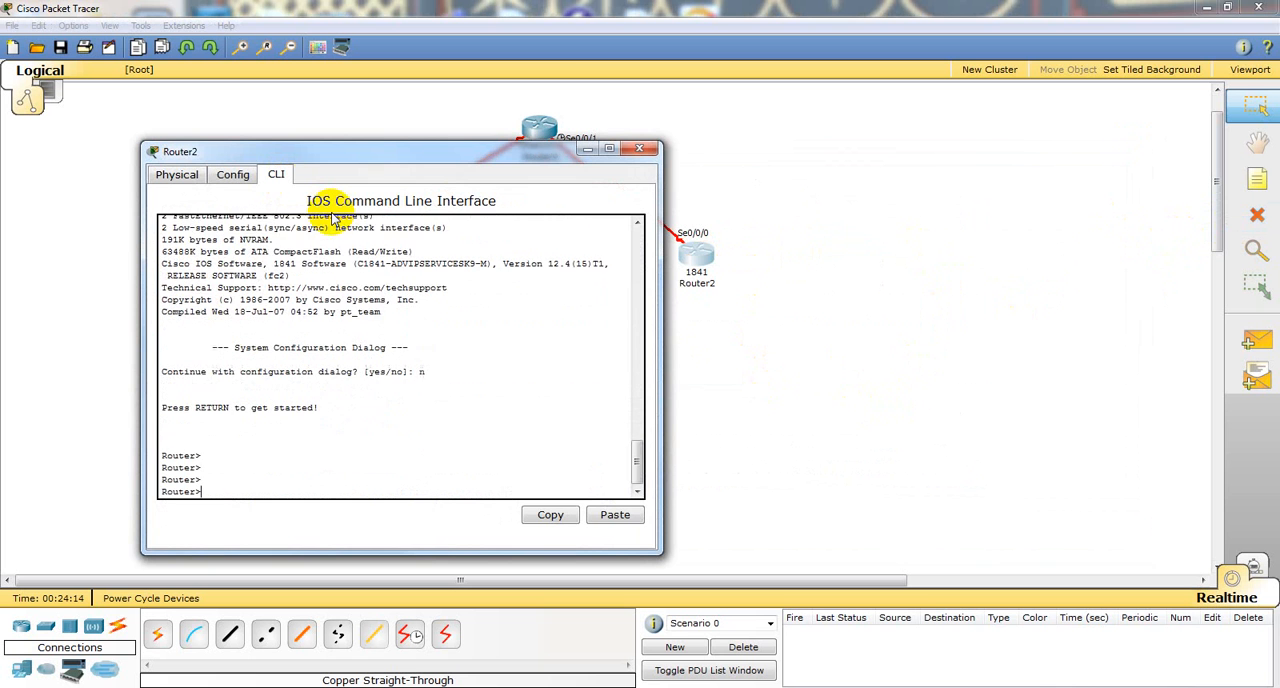
pyautogui.click(639, 148)
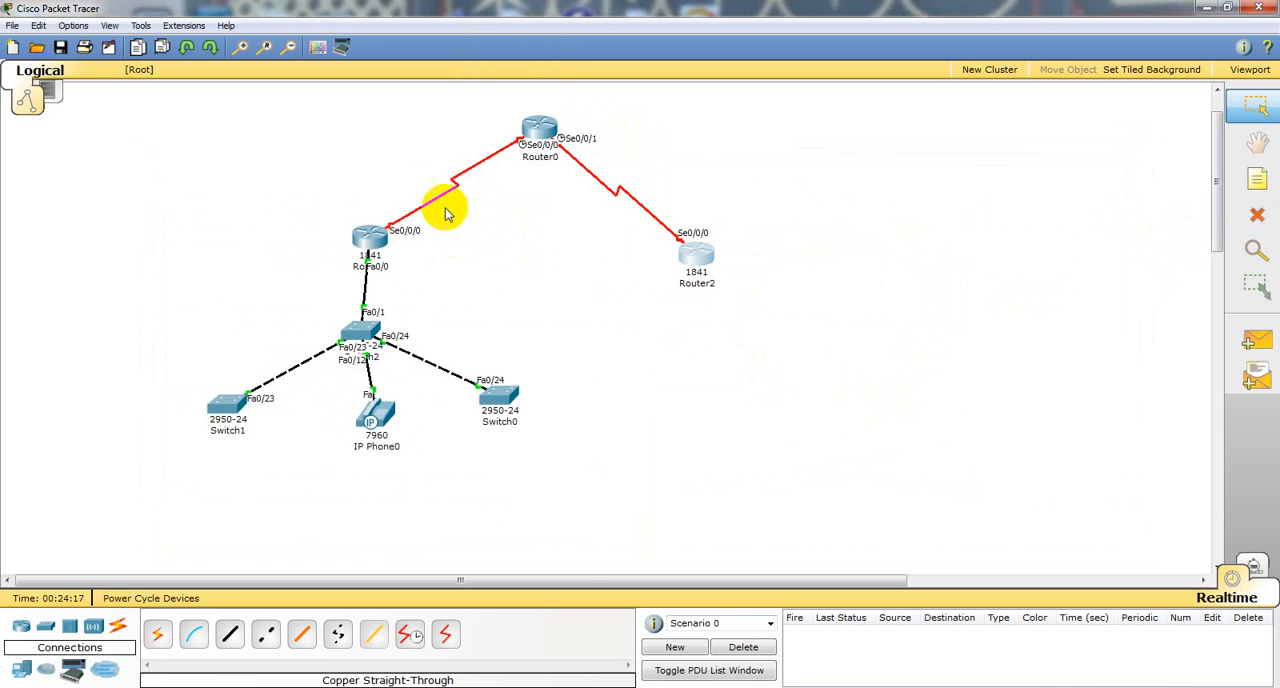
pyautogui.click(541, 130)
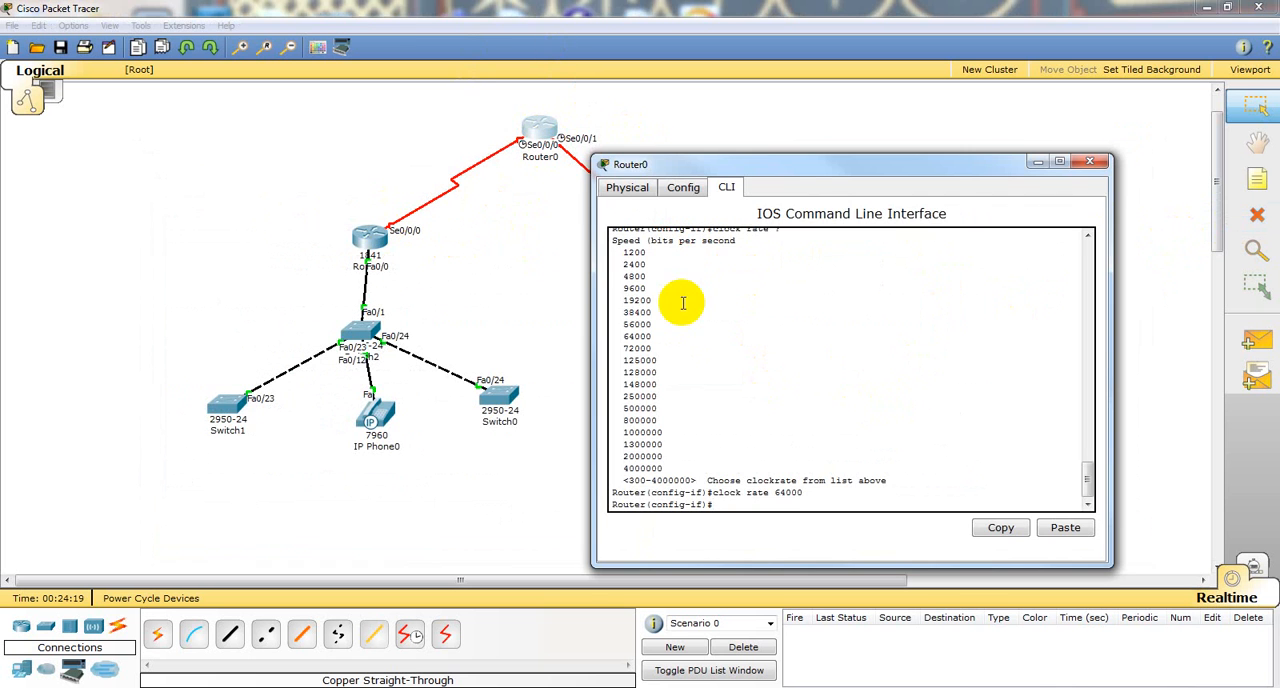
pyautogui.click(1097, 161)
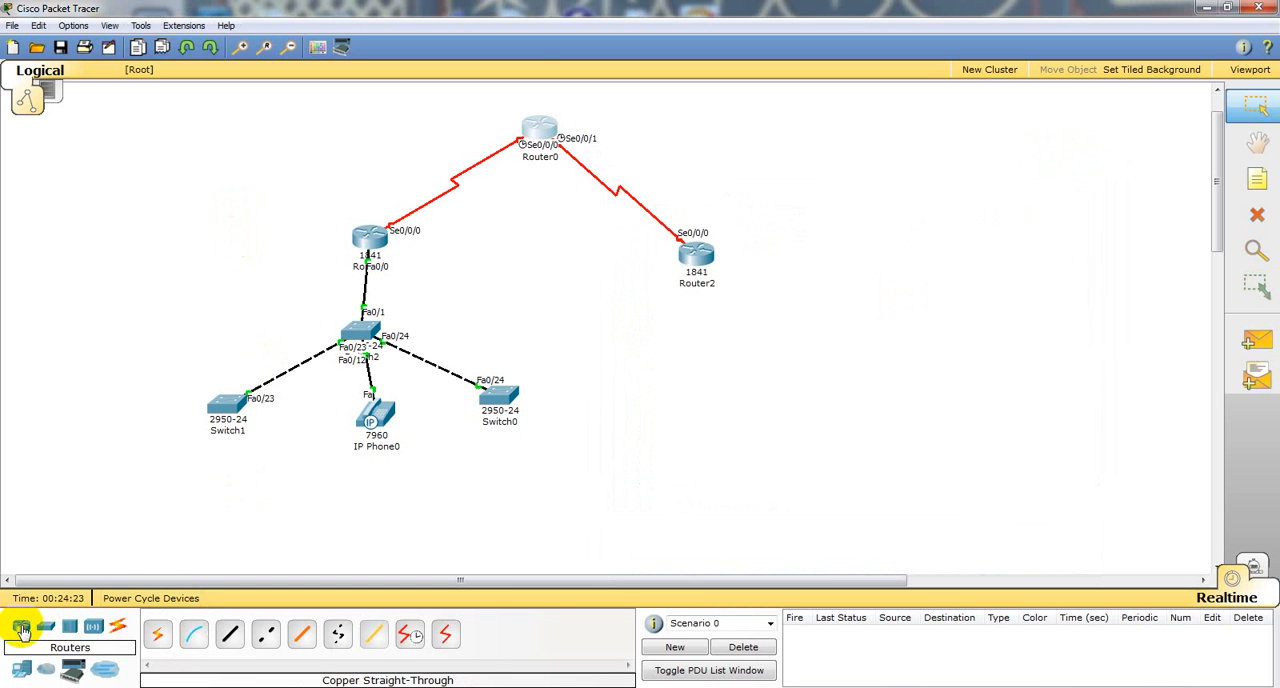
# Step: Add a new 1841 router to the lower right of Router2 and open its command line
pyautogui.moveTo(21, 626); pyautogui.dragTo(882, 306)
pyautogui.click(884, 304)
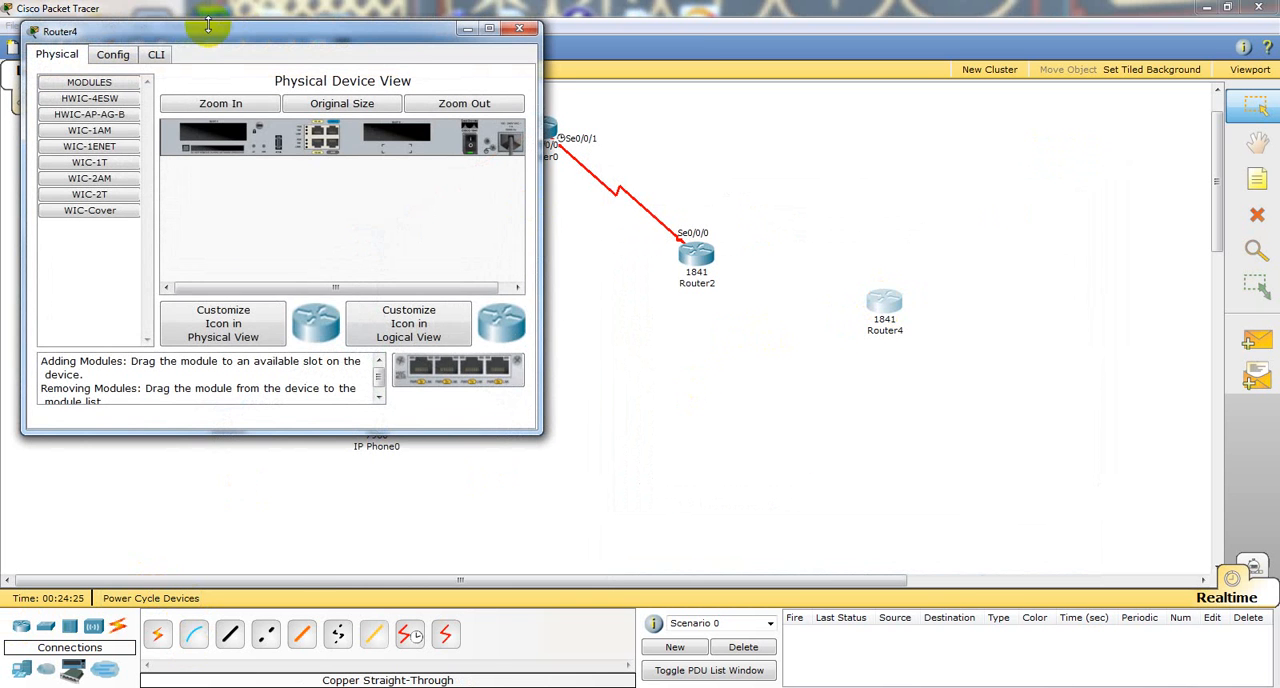
pyautogui.click(157, 55)
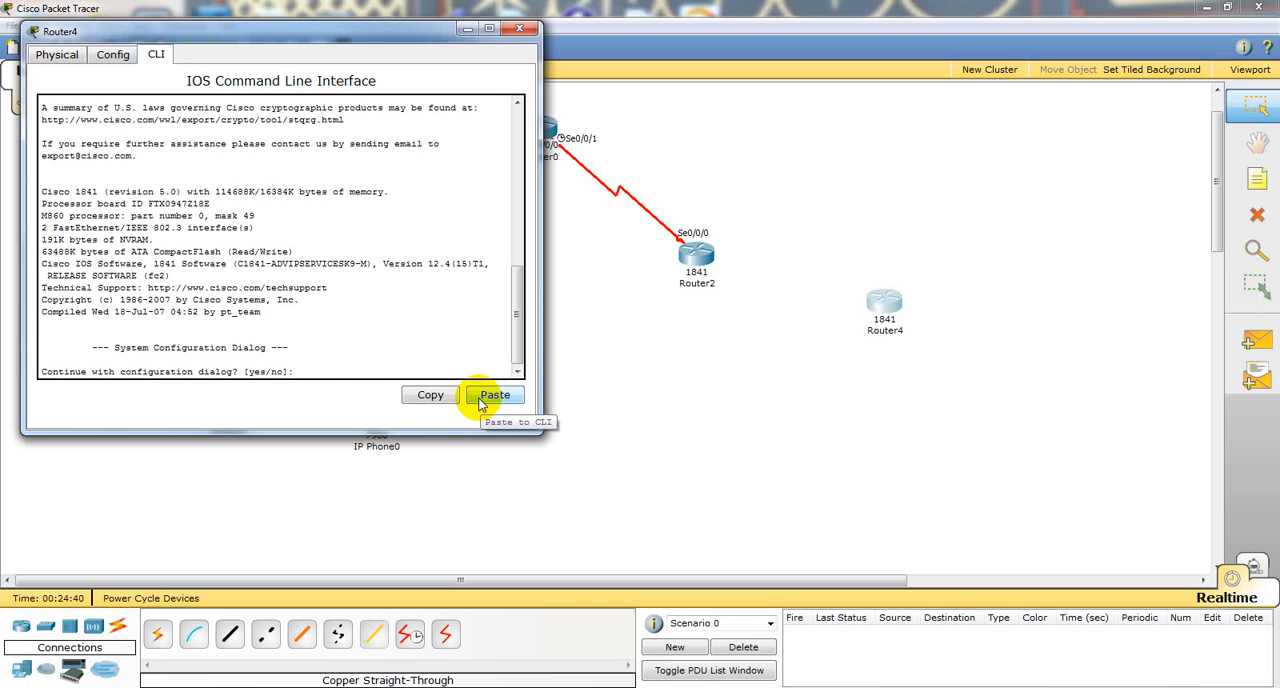
# Step: Start the configuration dialog on Router4 with basic management setup and enter R1 as the host name
pyautogui.press('Return')
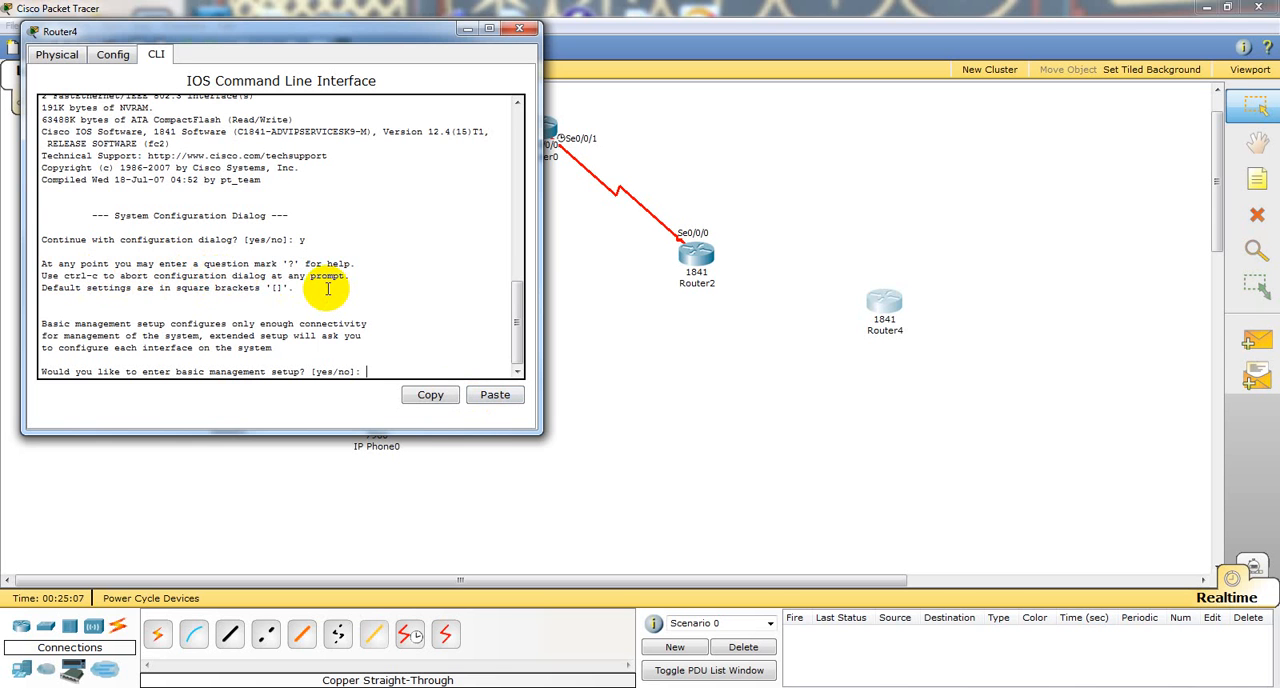
pyautogui.write('?')
pyautogui.press('Return')
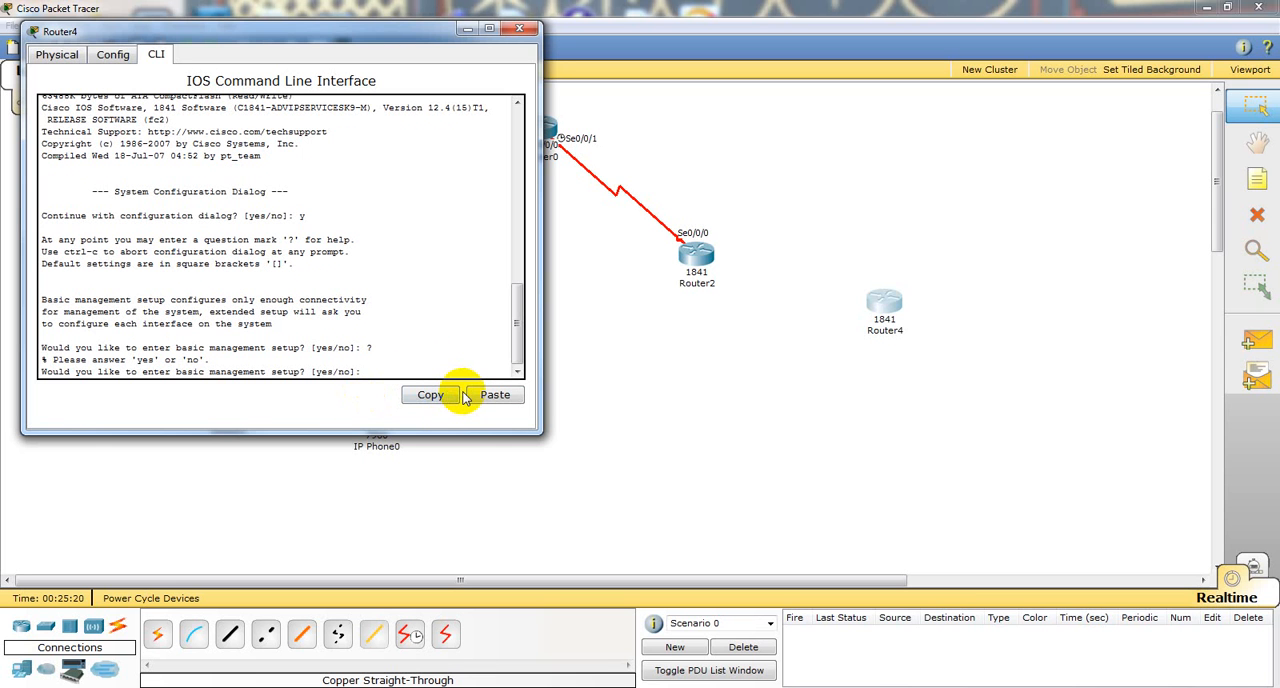
pyautogui.write('y')
pyautogui.press('Return')
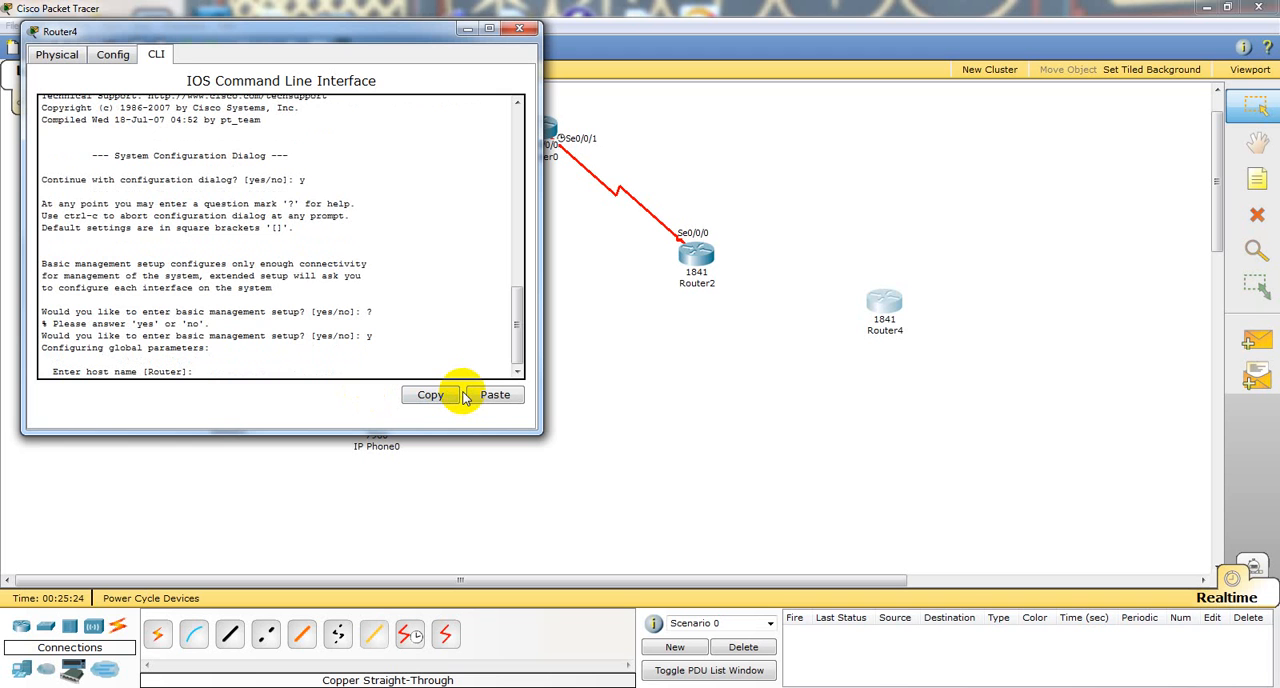
pyautogui.write('R1')
pyautogui.press('Return')
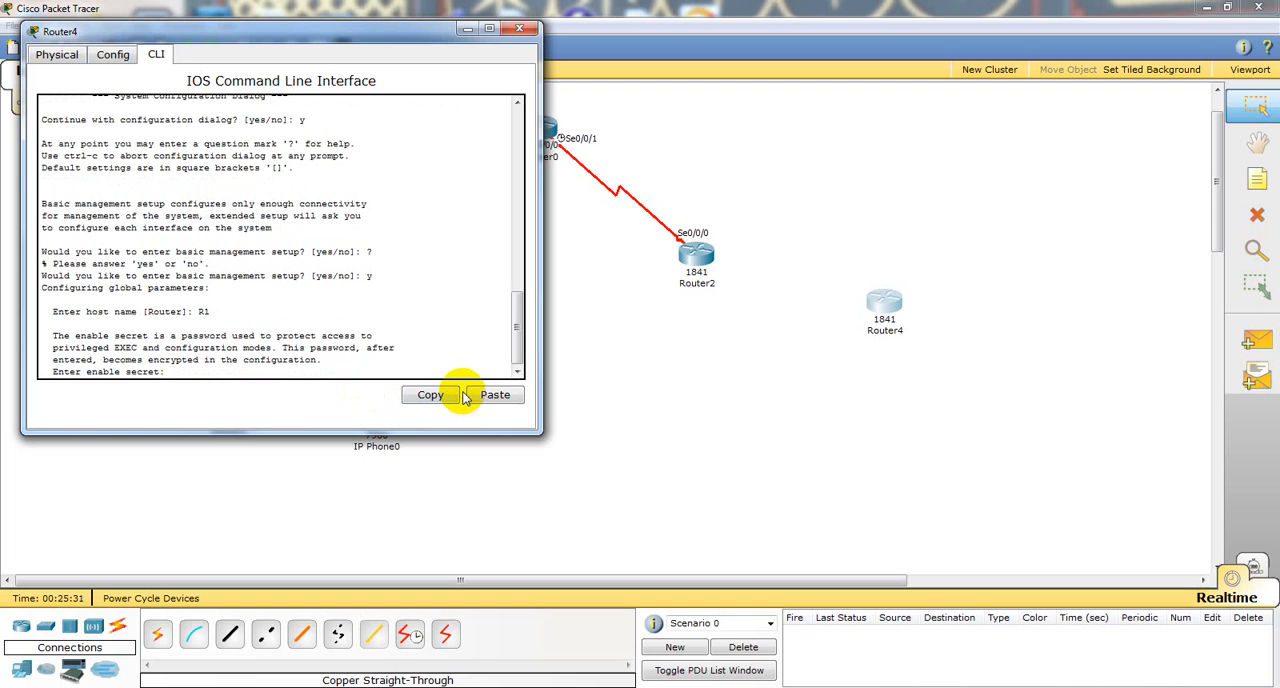
# Step: Enter the enable secret and the enable password in Router4's setup dialog
pyautogui.write('cisco')
pyautogui.press('Return')
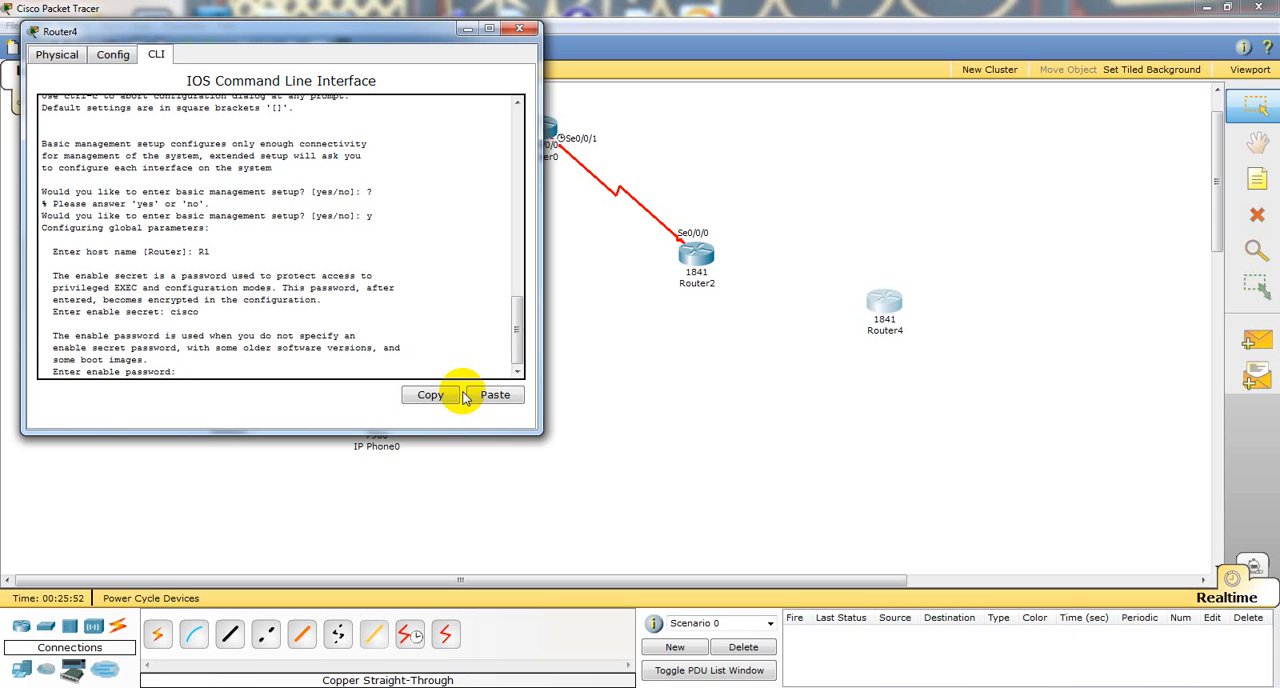
pyautogui.write('cisco')
pyautogui.press('Return')
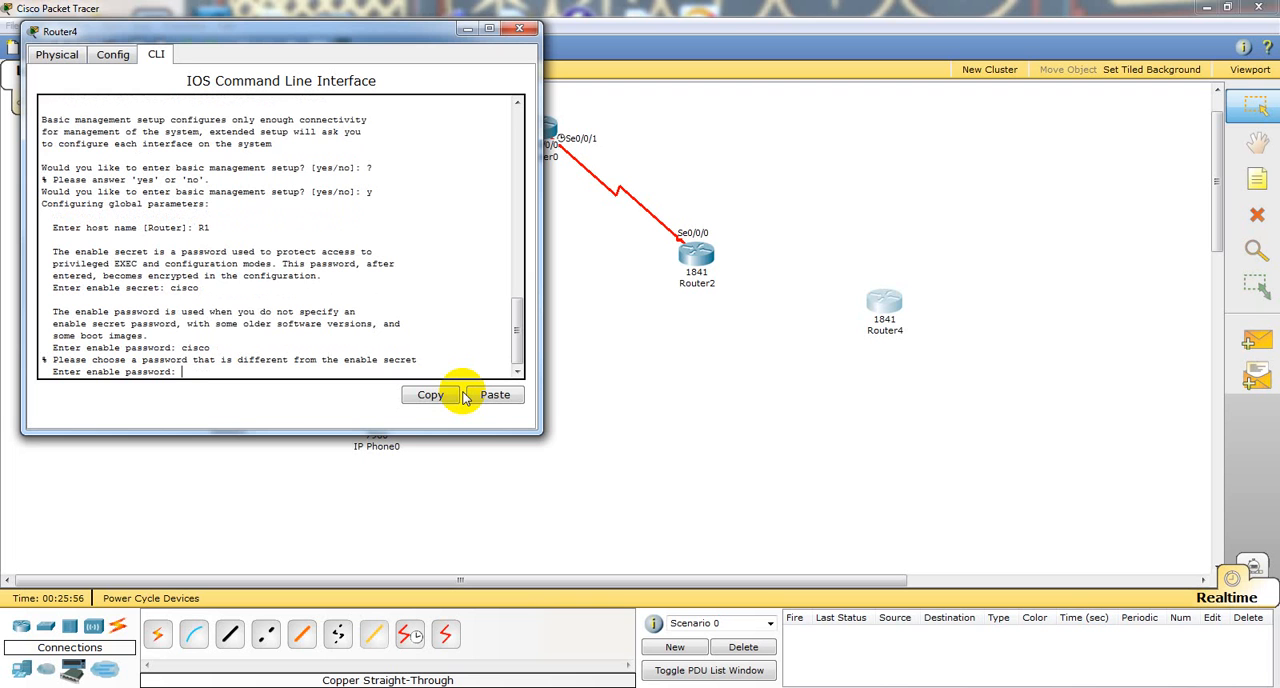
pyautogui.write('cisco1')
pyautogui.press('BackSpace')
pyautogui.press('Return')
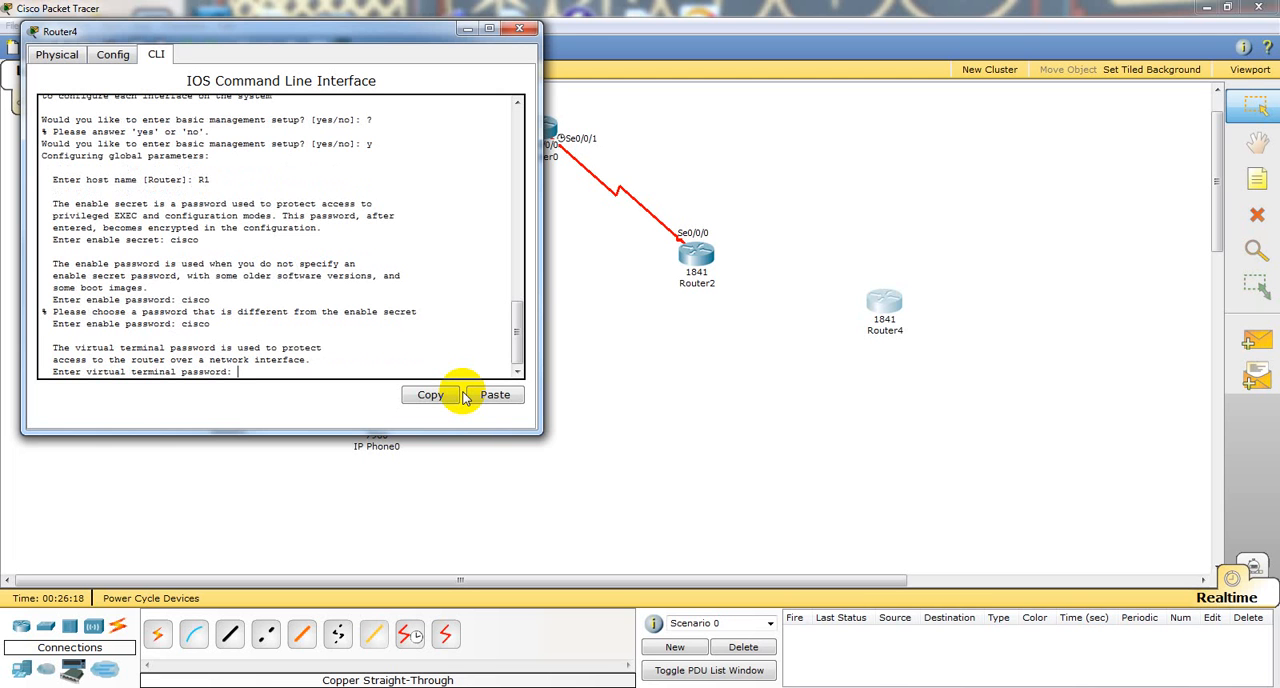
# Step: Enter the virtual terminal password in Router4's setup dialog and accept the default of no SNMP management
pyautogui.write('cisco')
pyautogui.press('Return')
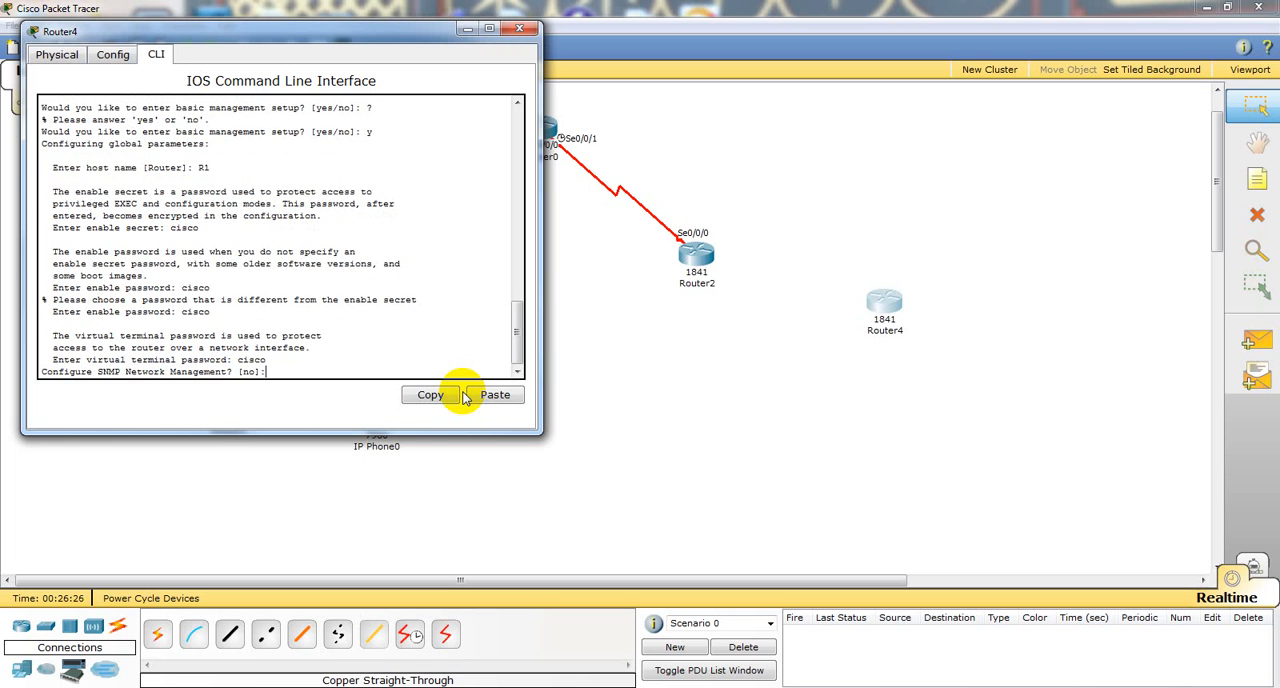
pyautogui.press('Return')
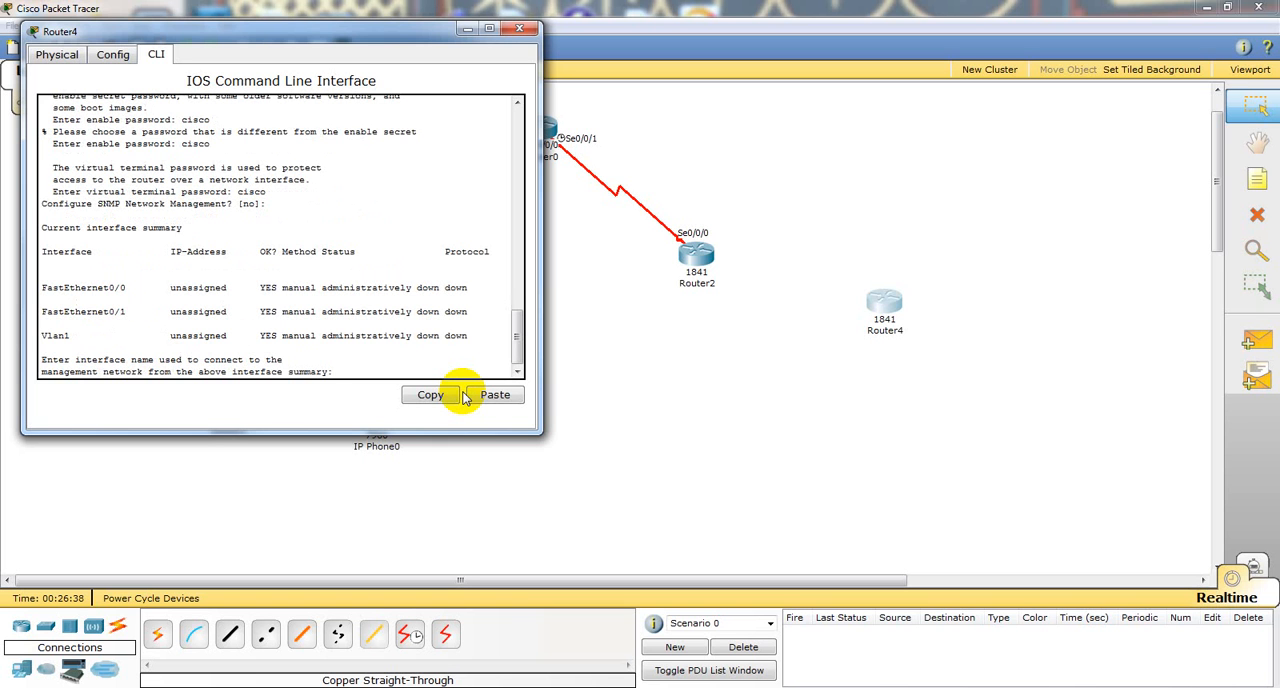
# Step: Abort Router4's setup dialog and enter privileged EXEC mode with en, leaving the router's window closed
pyautogui.hotkey('ctrl', 'c')
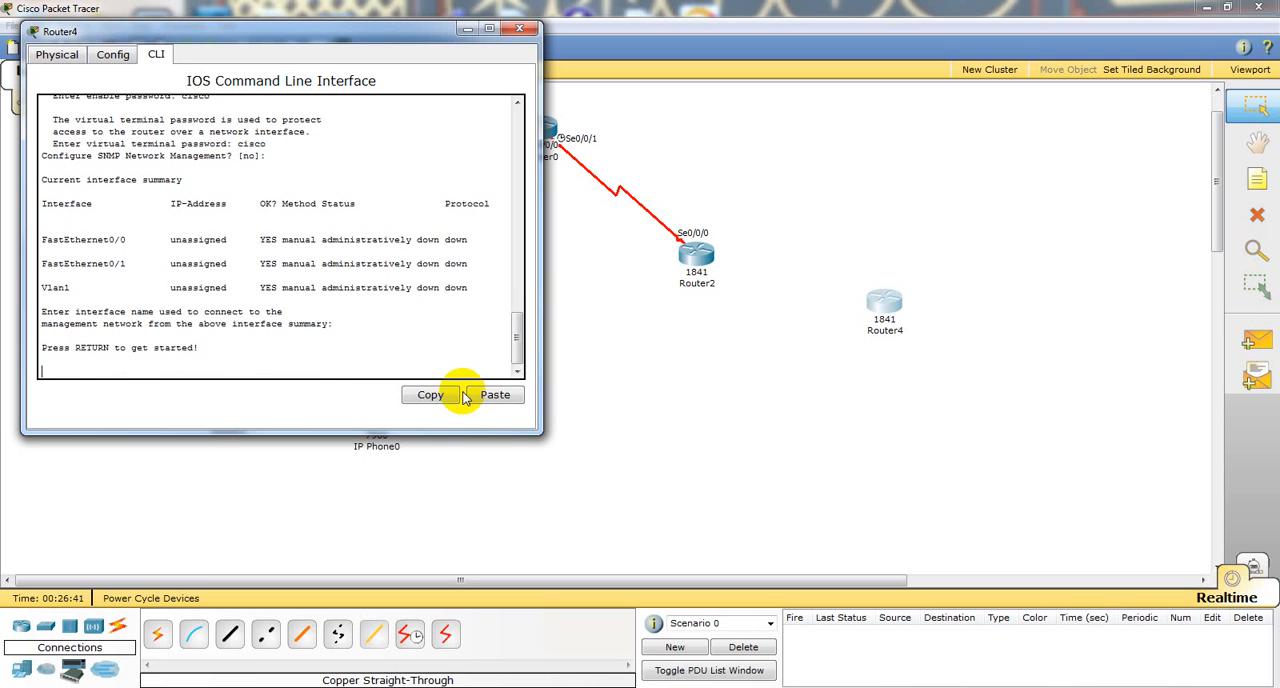
pyautogui.press('Return')
pyautogui.write('er>e')
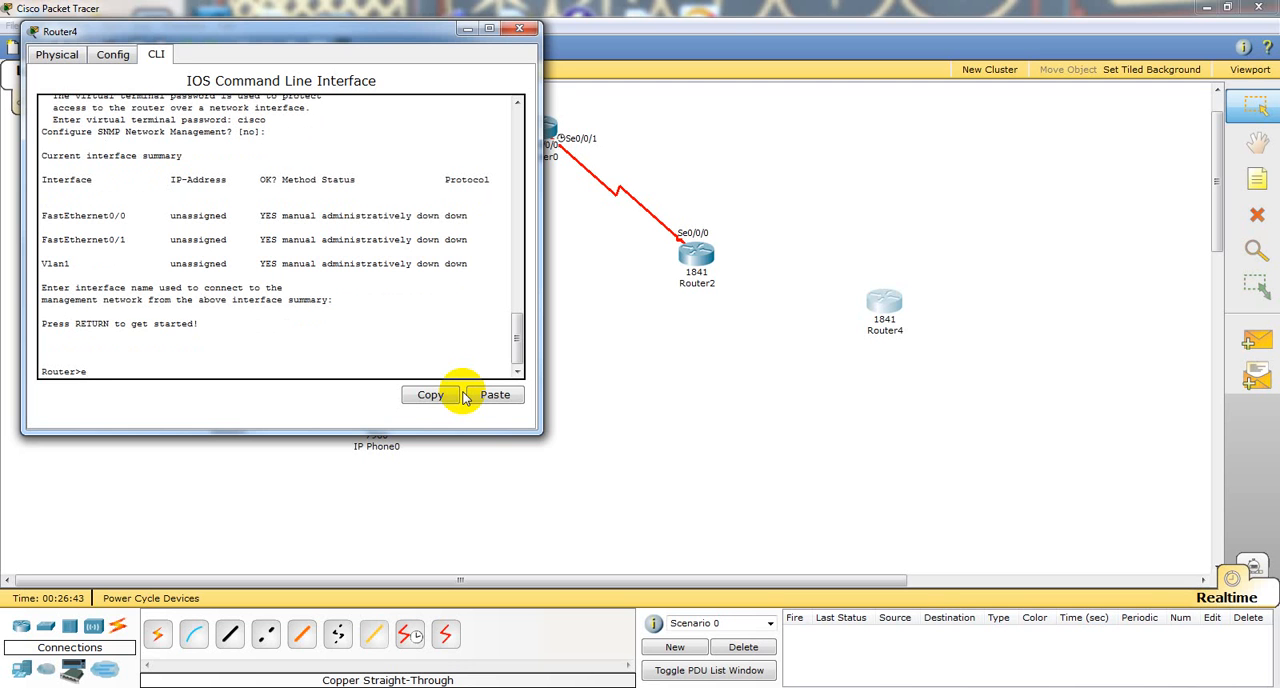
pyautogui.write('n')
pyautogui.press('Return')
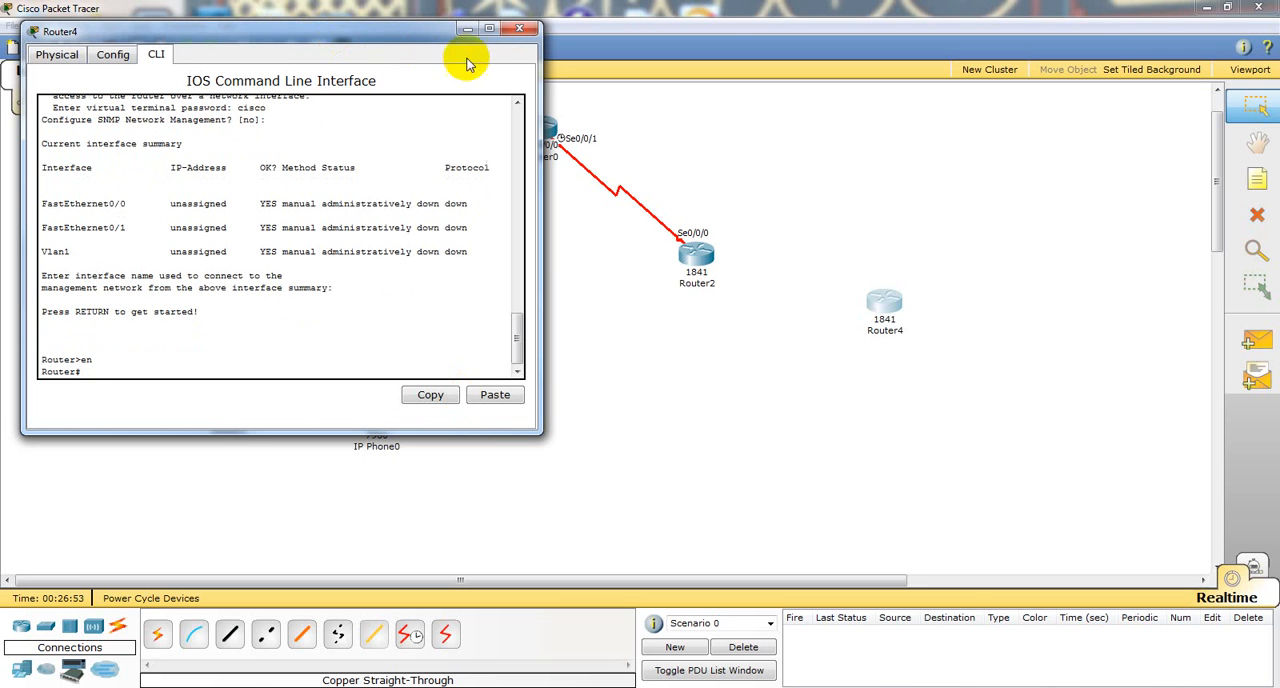
pyautogui.click(516, 29)
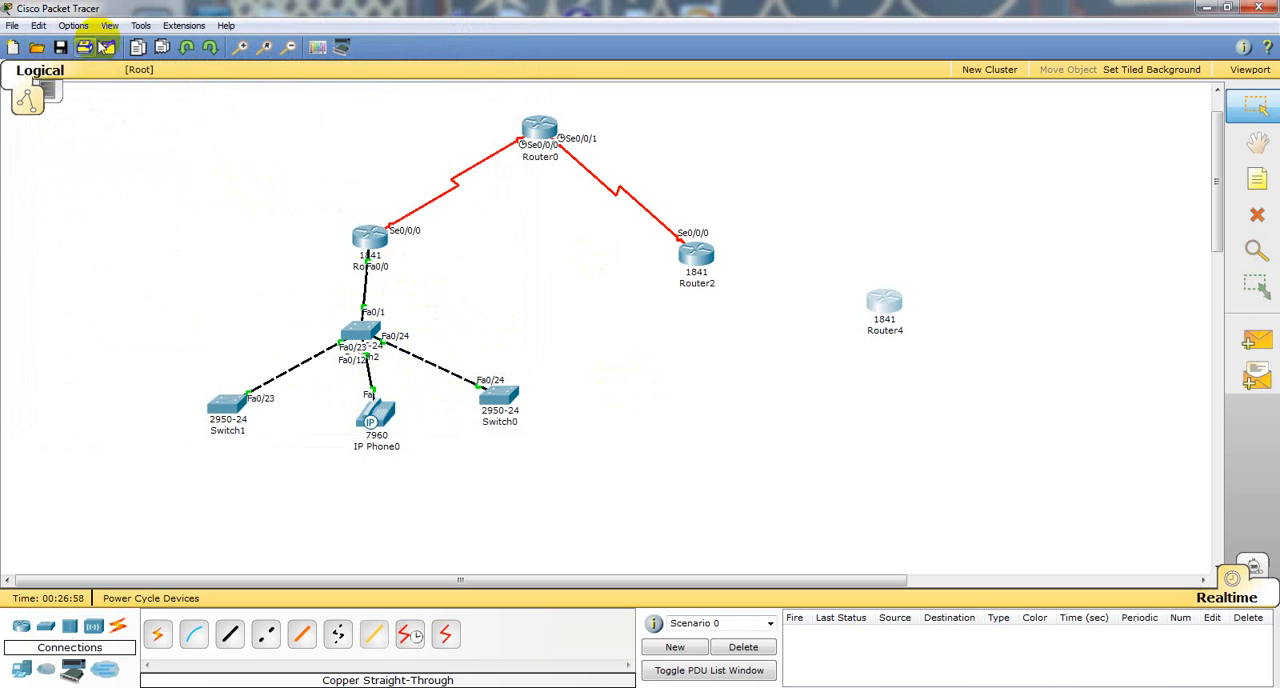
# Step: Turn off the Port Labels Always Shown option in the interface preferences
pyautogui.click(73, 25)
pyautogui.click(105, 44)
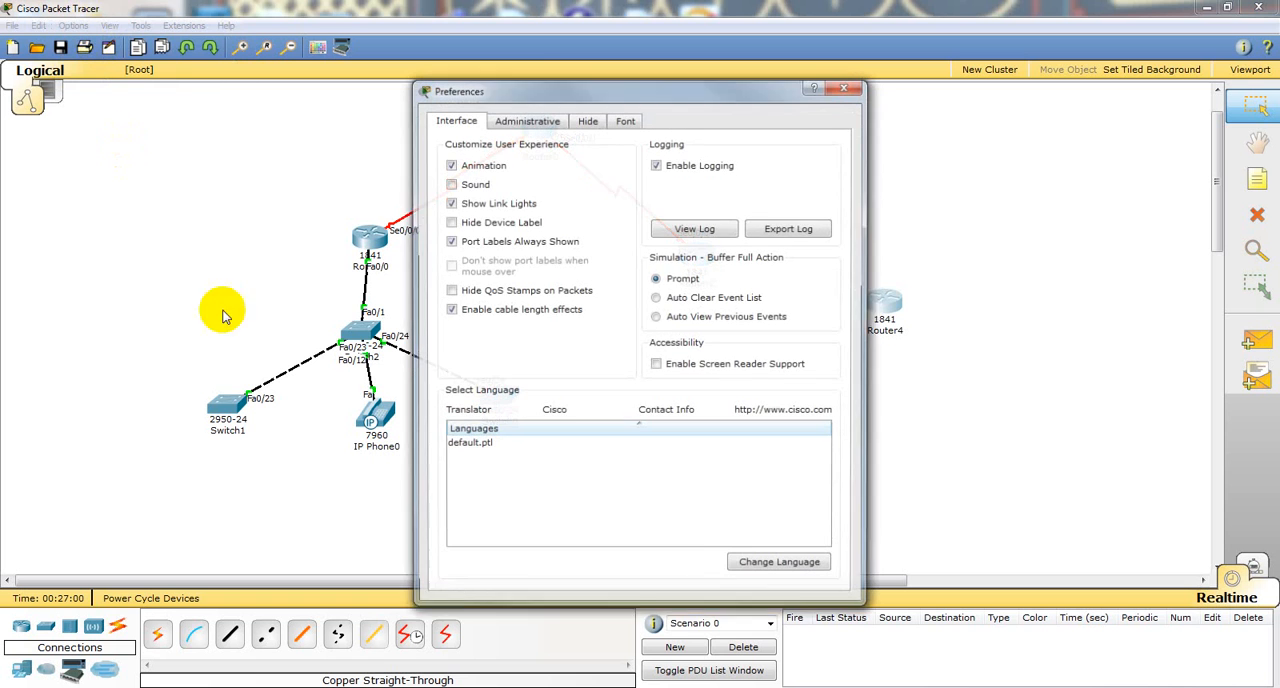
pyautogui.click(449, 241)
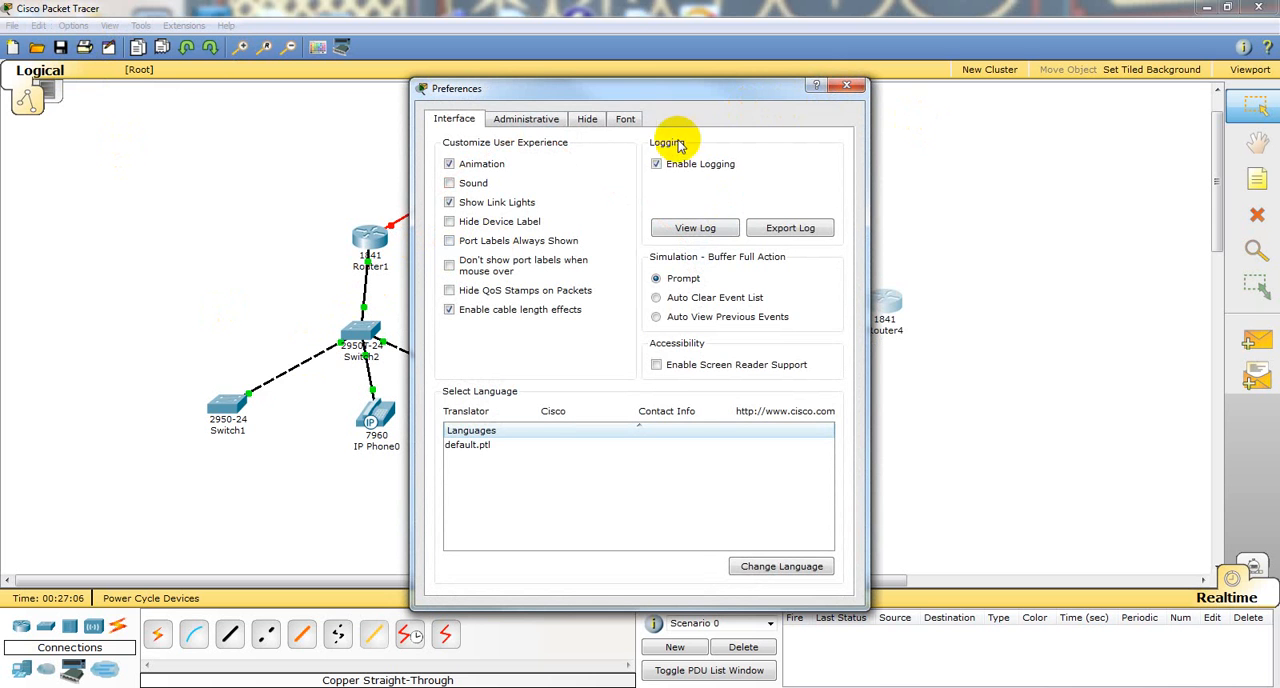
# Step: Examine the font, administrative and hide preferences, and close the preferences
pyautogui.click(625, 122)
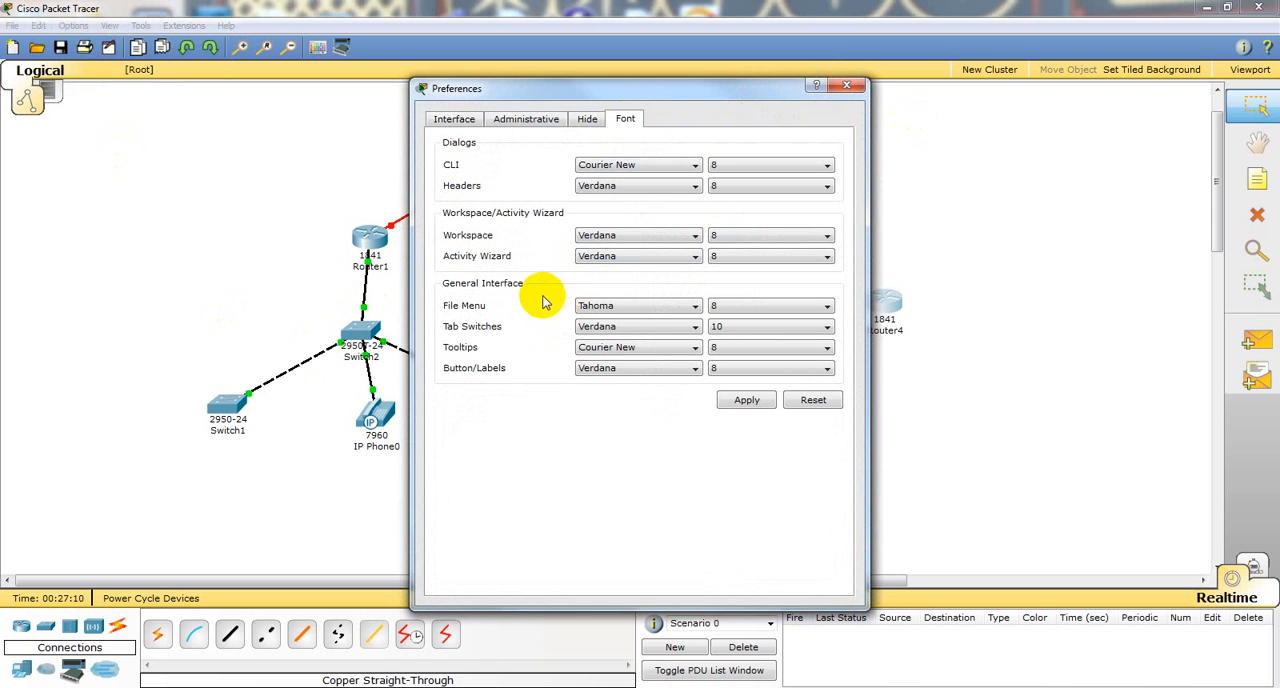
pyautogui.click(528, 120)
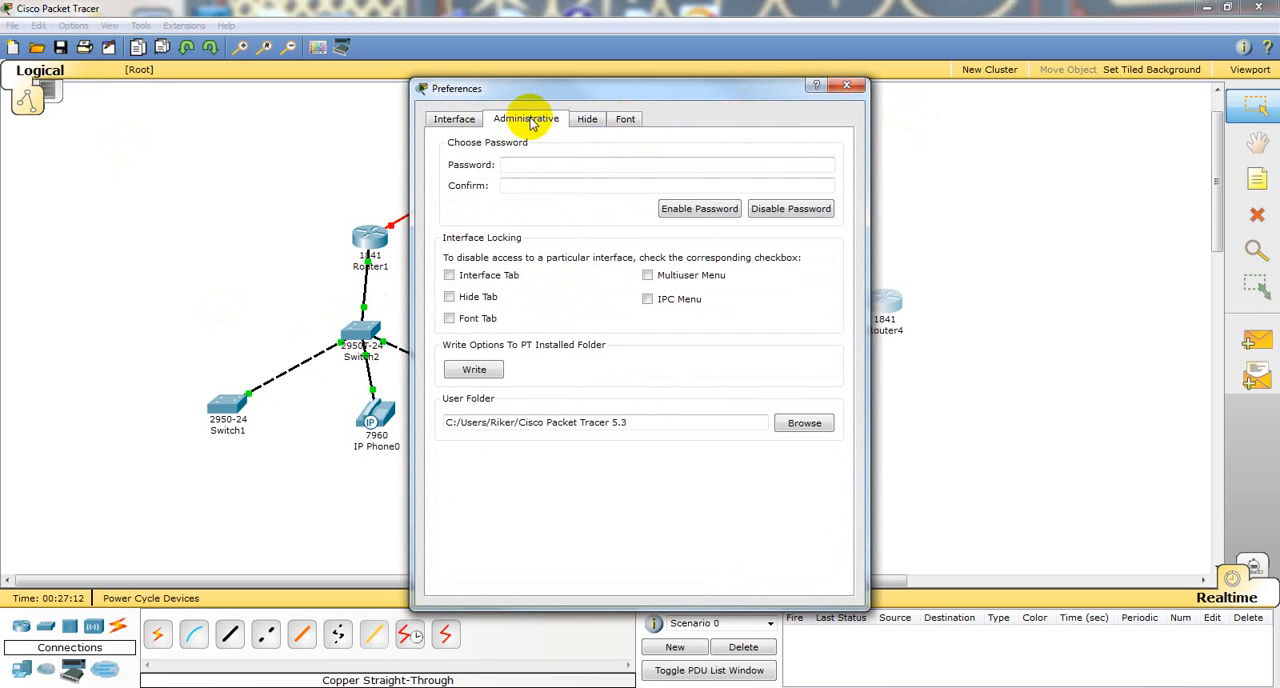
pyautogui.click(582, 122)
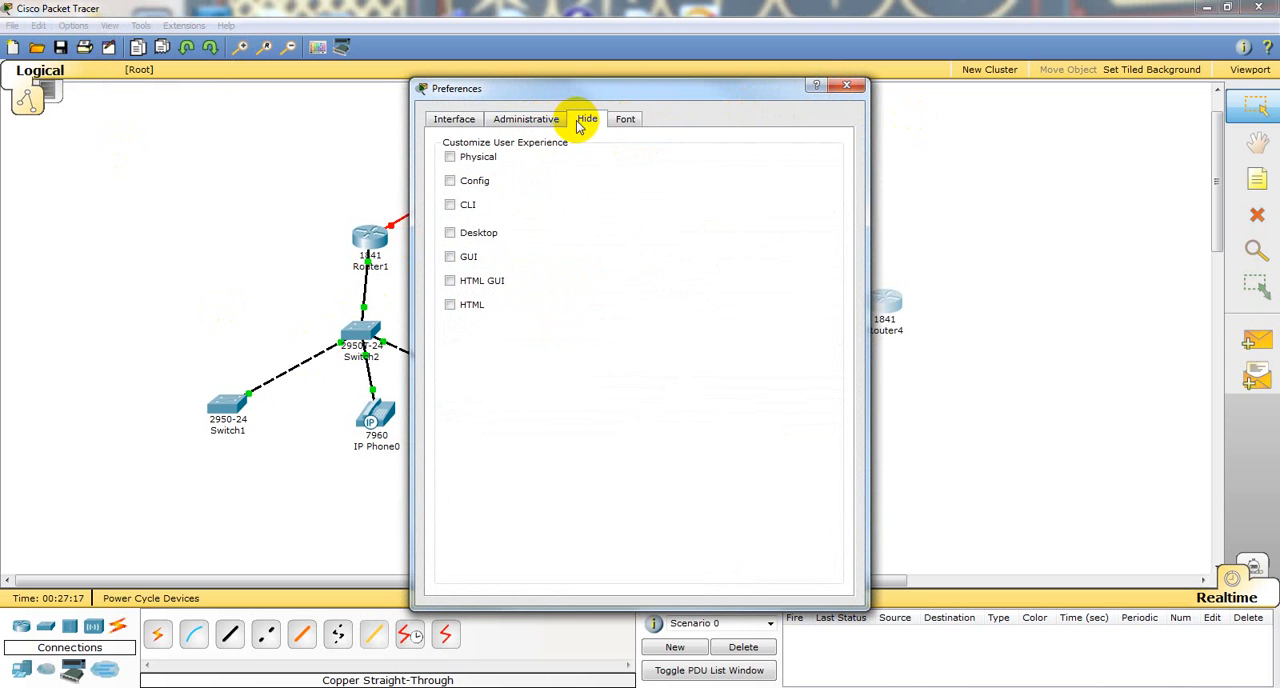
pyautogui.click(456, 119)
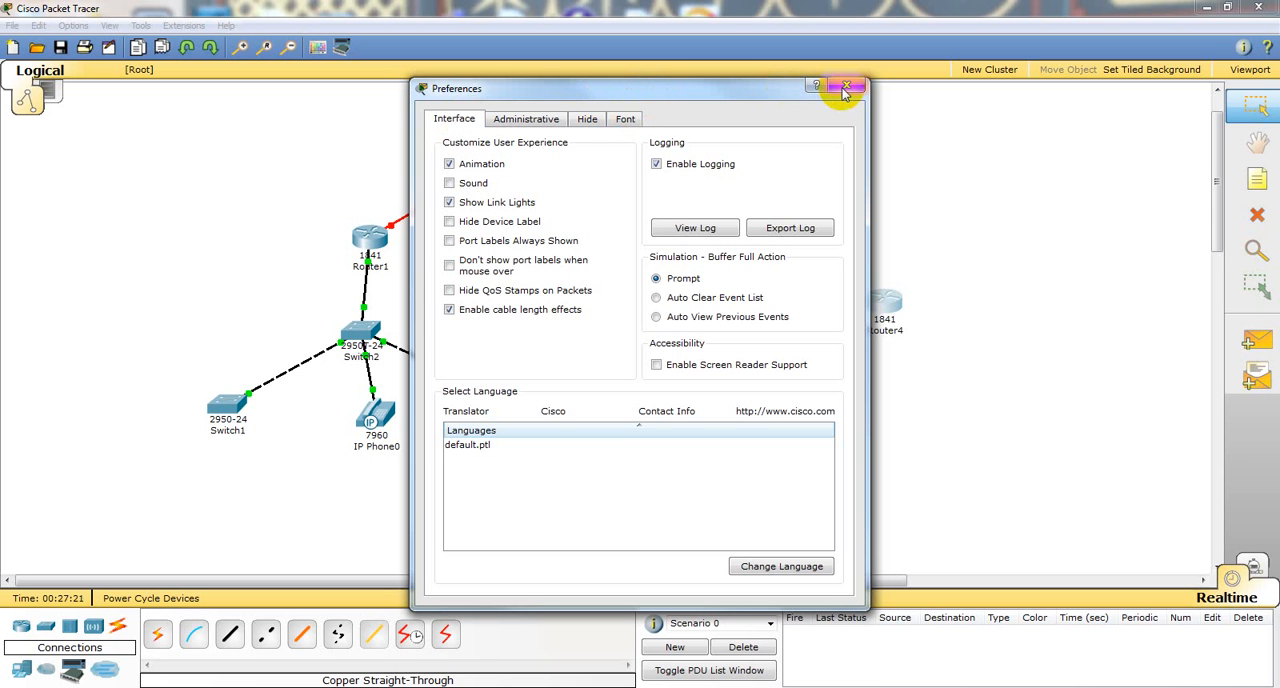
pyautogui.click(627, 120)
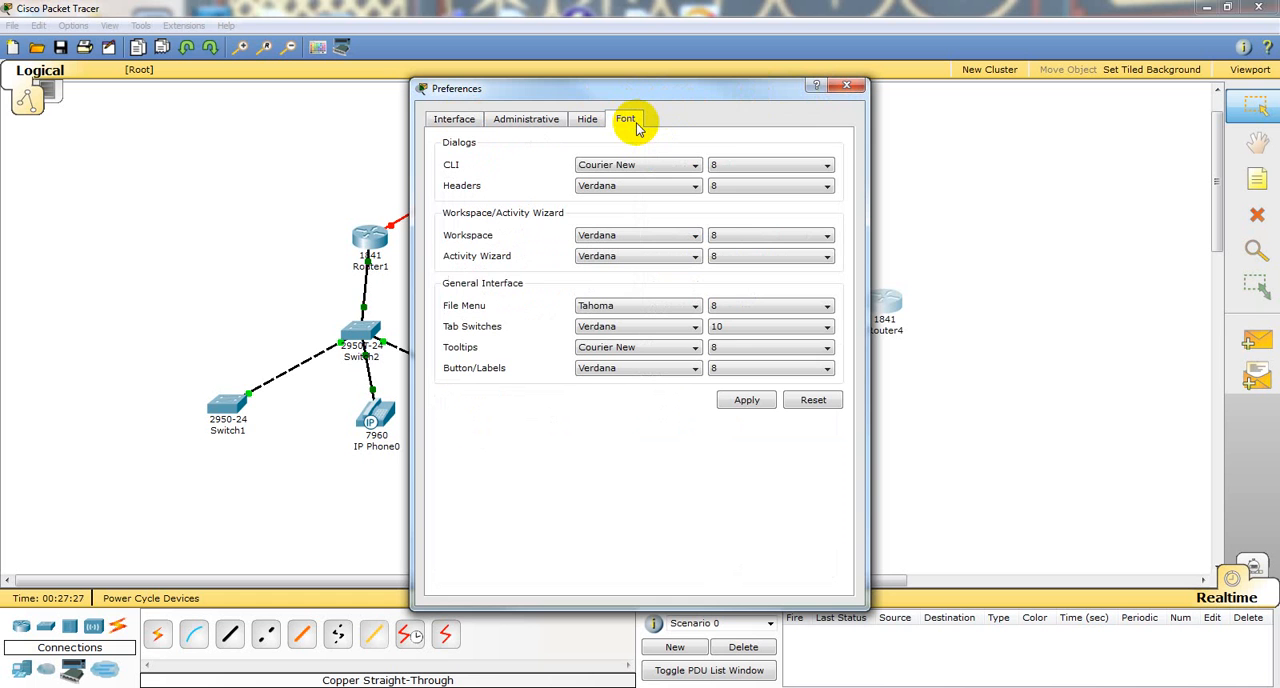
pyautogui.click(846, 86)
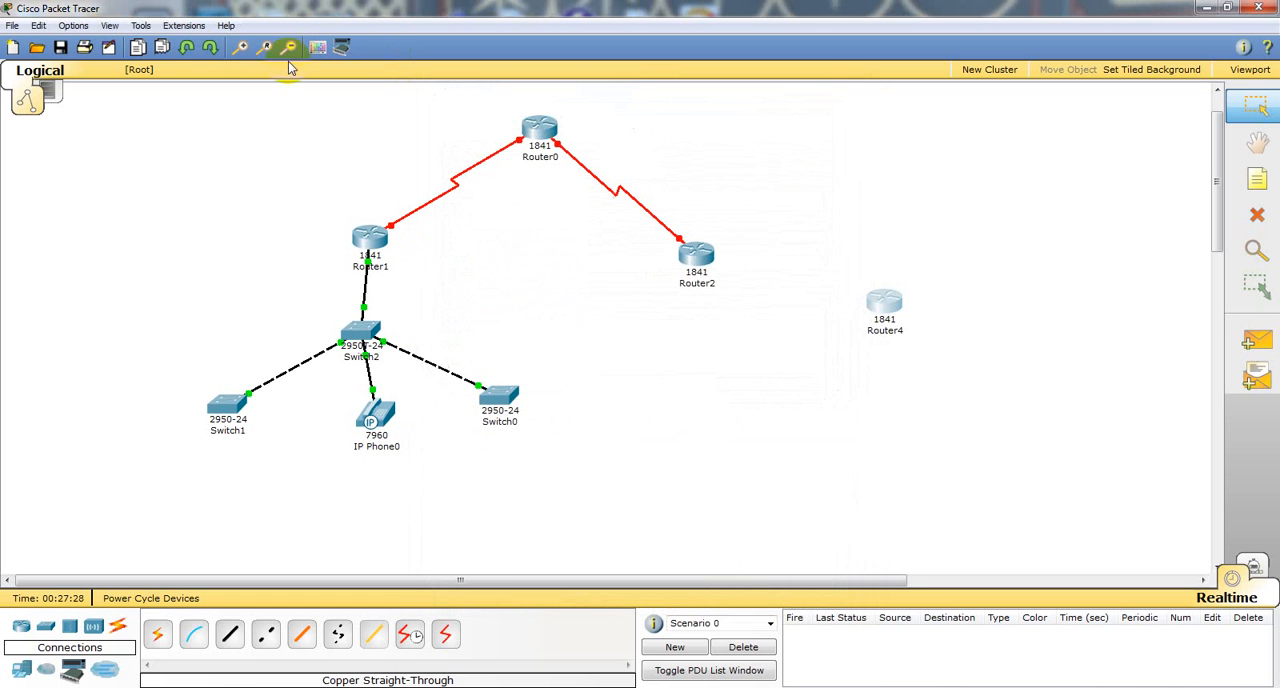
# Step: Examine the user profile and the interface preferences, closing each without changes
pyautogui.click(110, 25)
pyautogui.moveTo(136, 25)
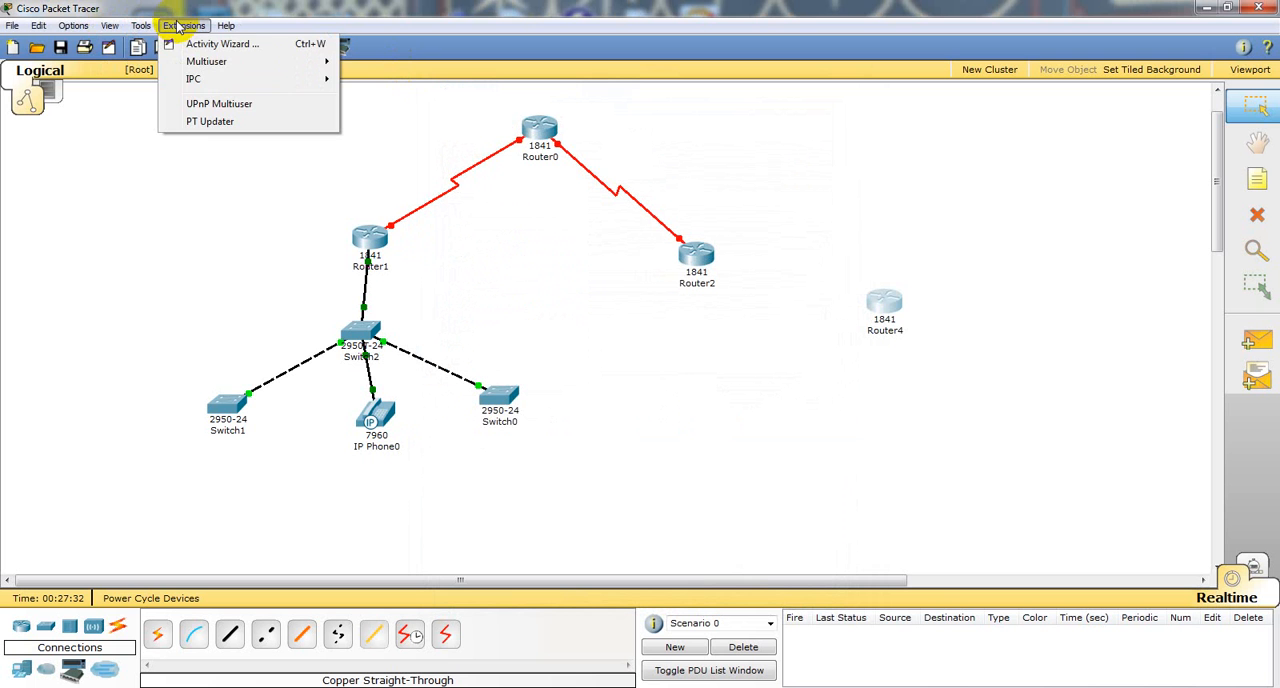
pyautogui.moveTo(73, 25)
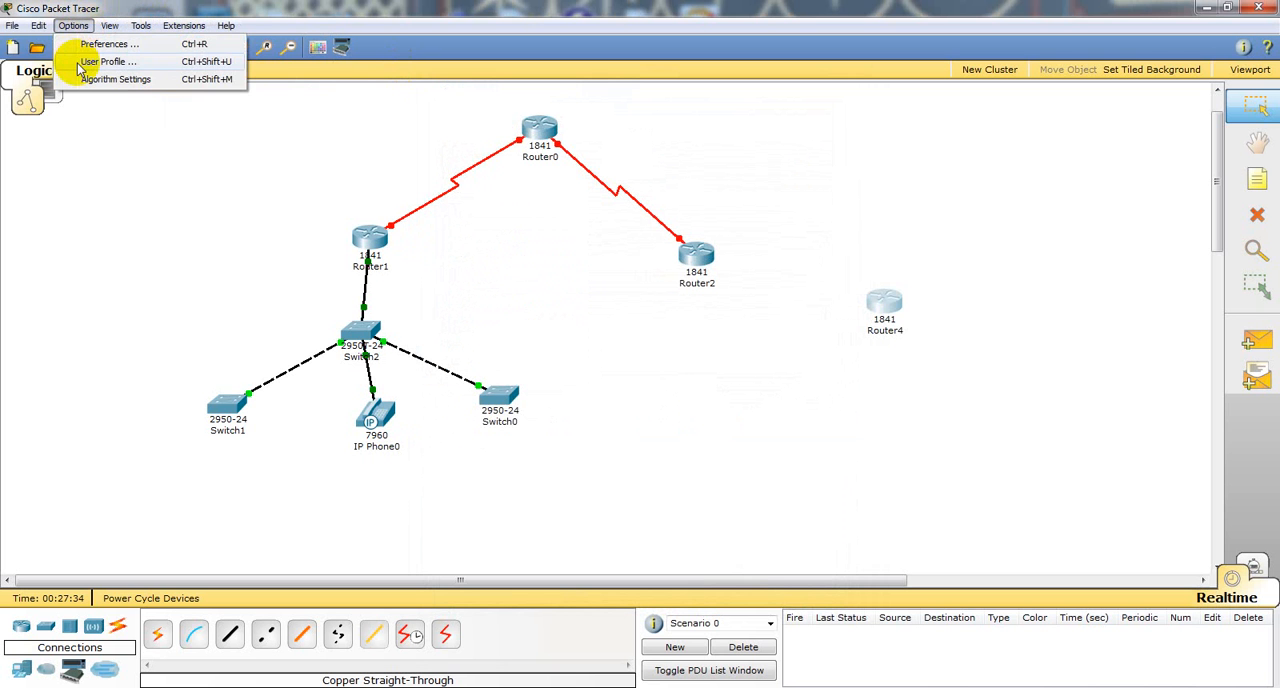
pyautogui.click(82, 63)
pyautogui.click(651, 413)
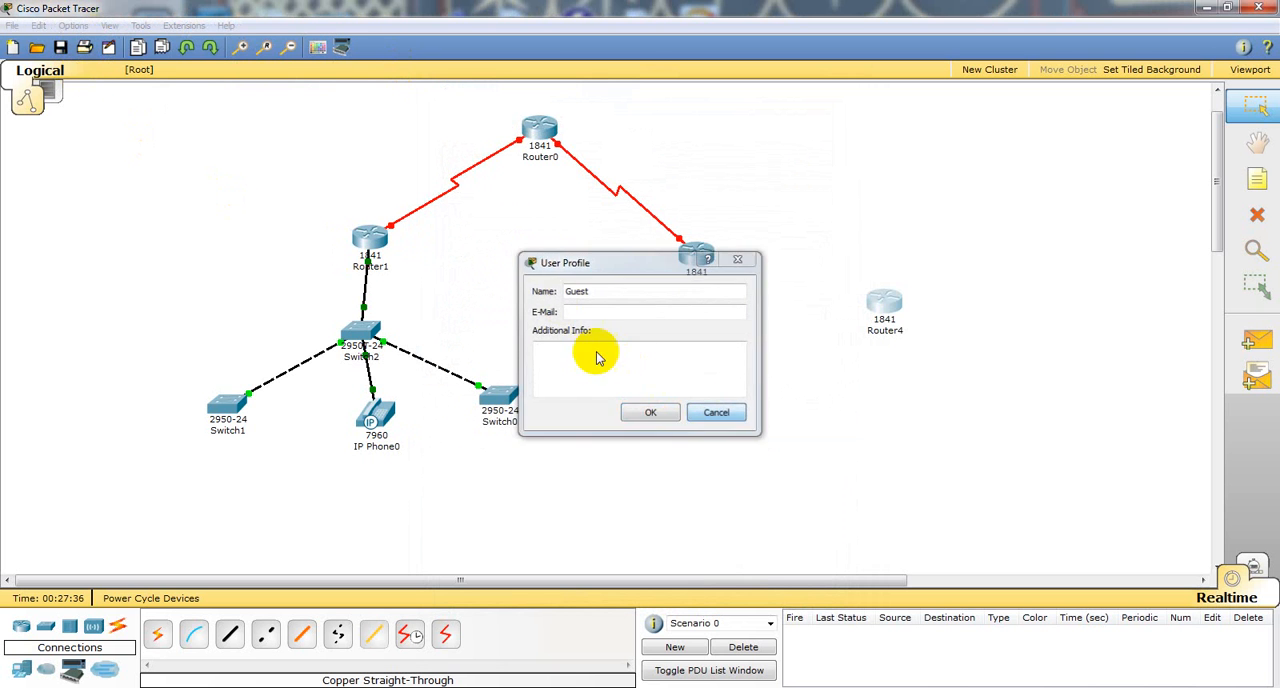
pyautogui.click(73, 25)
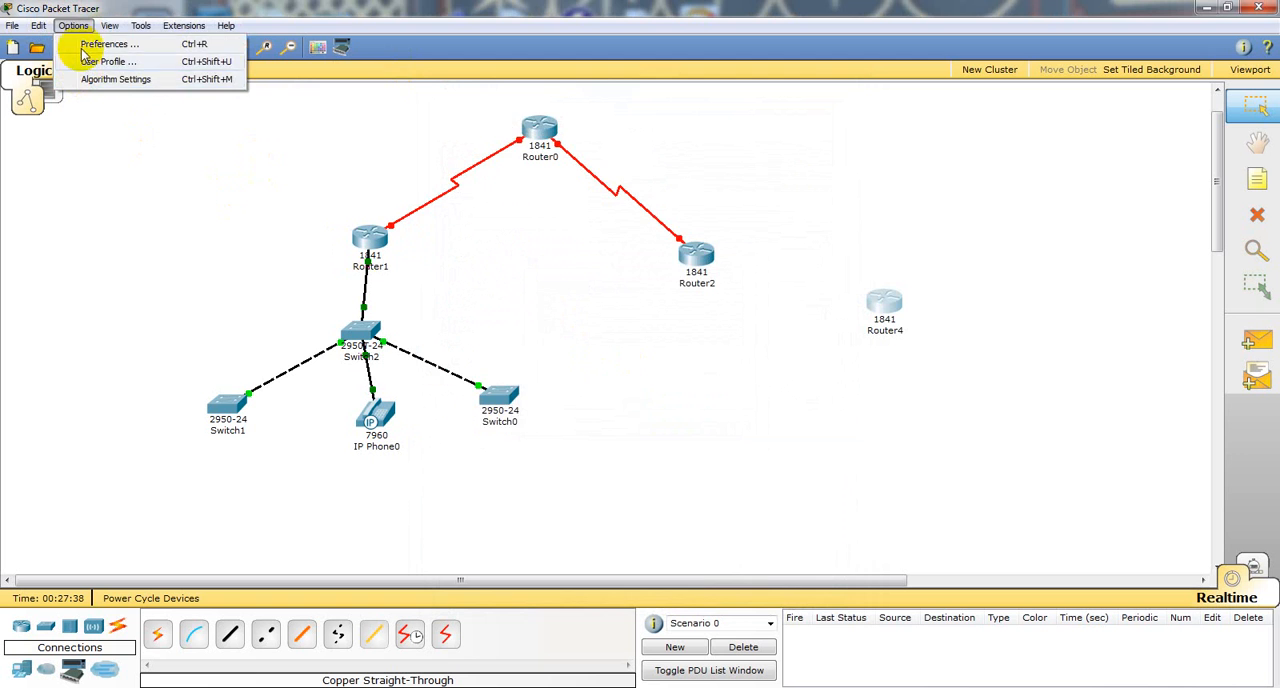
pyautogui.click(88, 44)
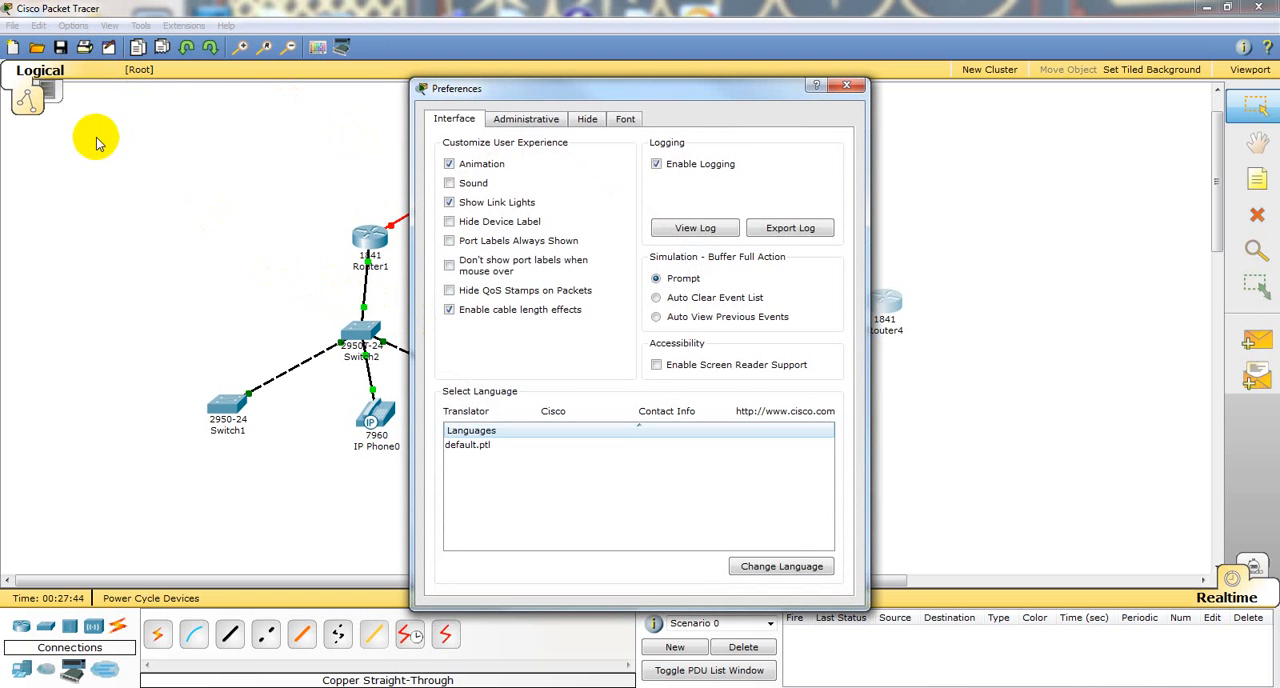
pyautogui.click(846, 88)
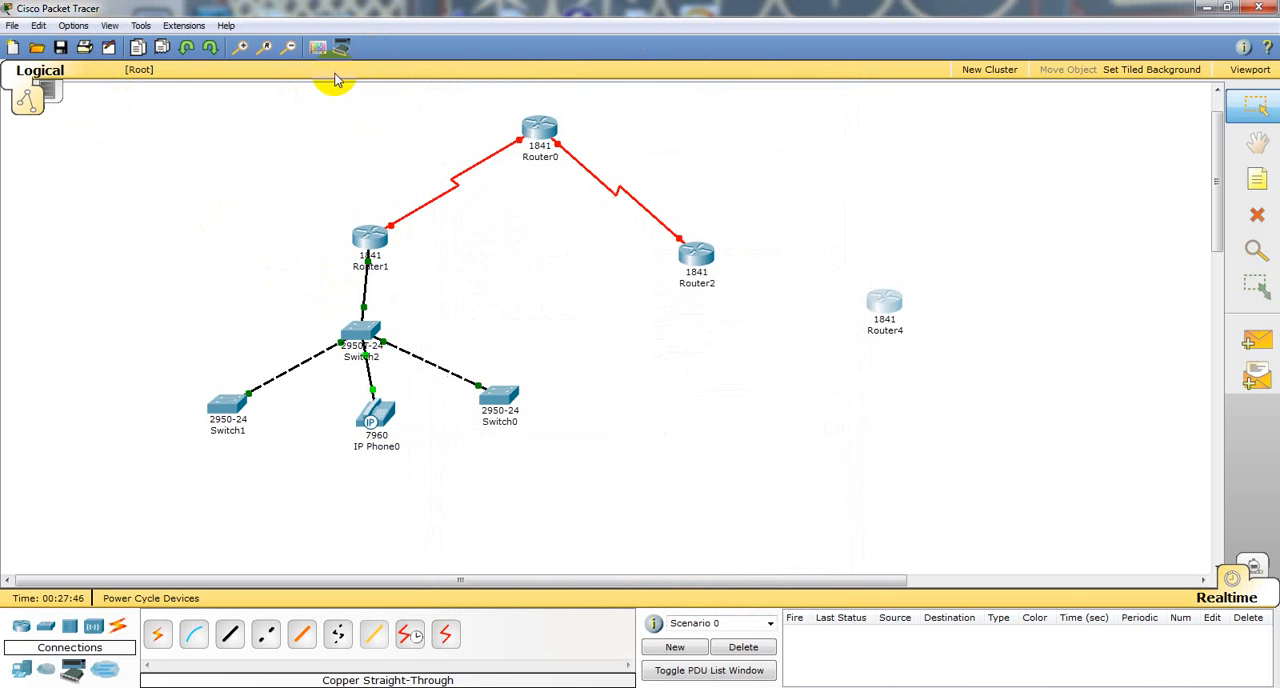
# Step: Examine the algorithm settings for CBAC, TCP and switching, and dismiss them without changes
pyautogui.click(39, 26)
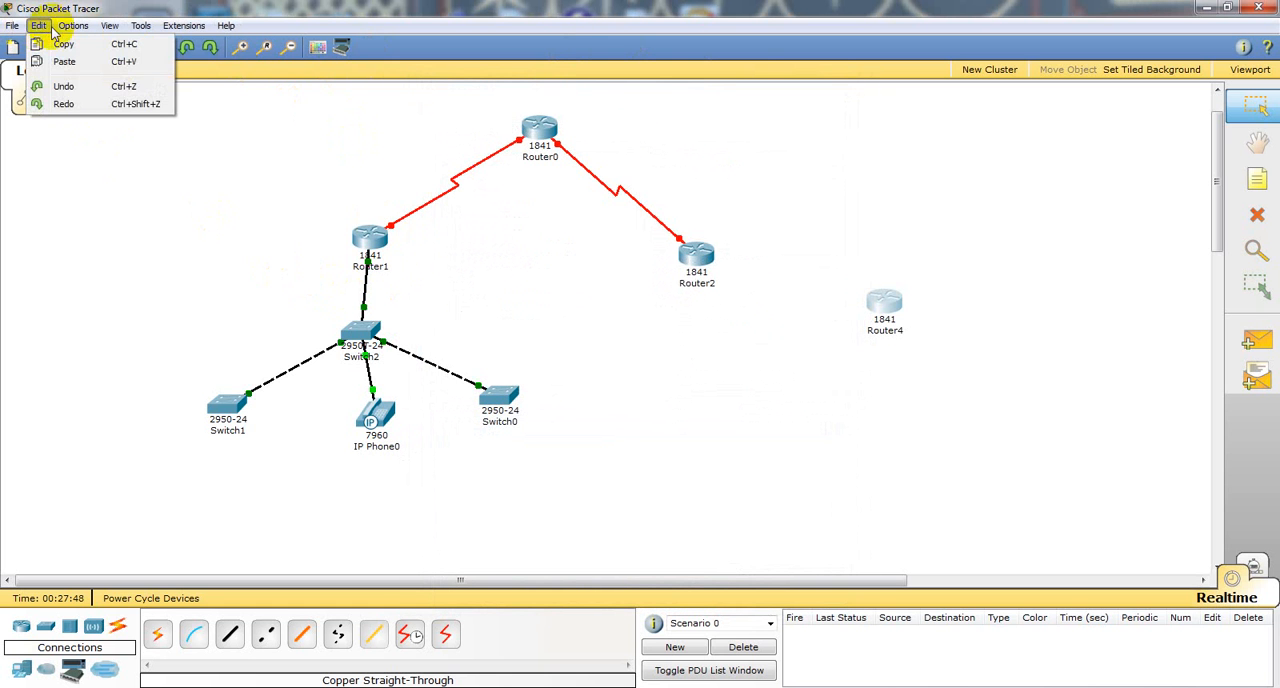
pyautogui.moveTo(70, 32)
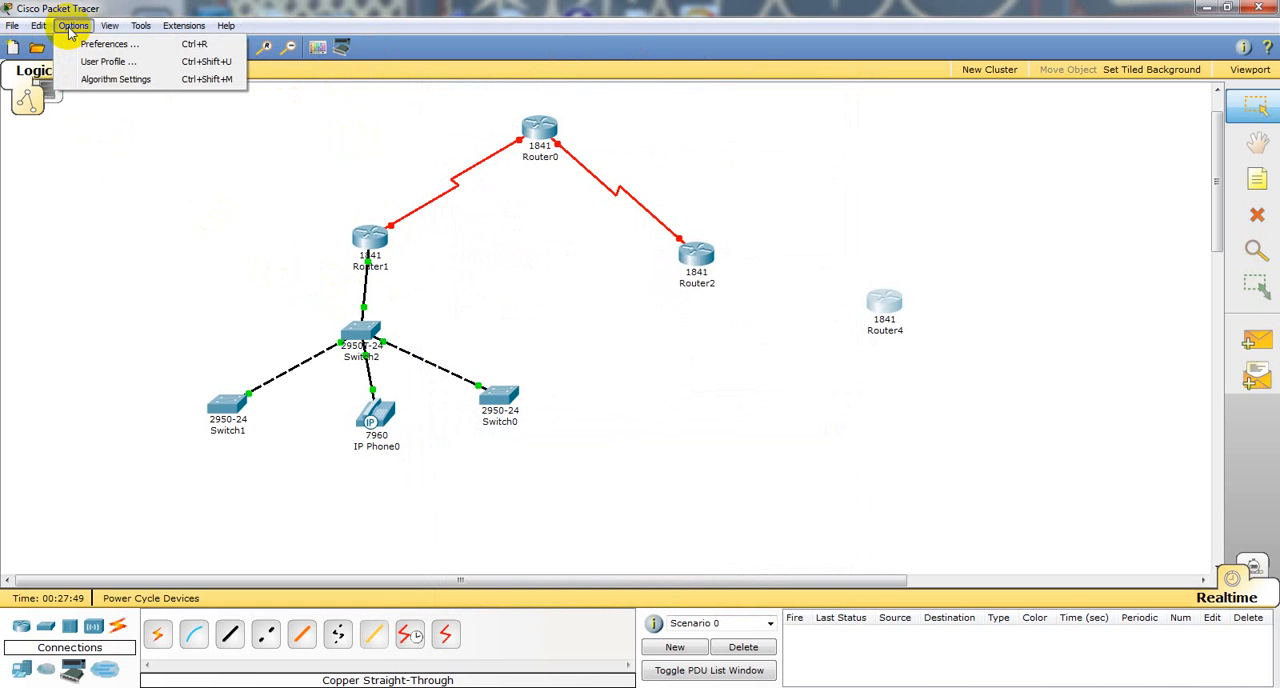
pyautogui.click(105, 79)
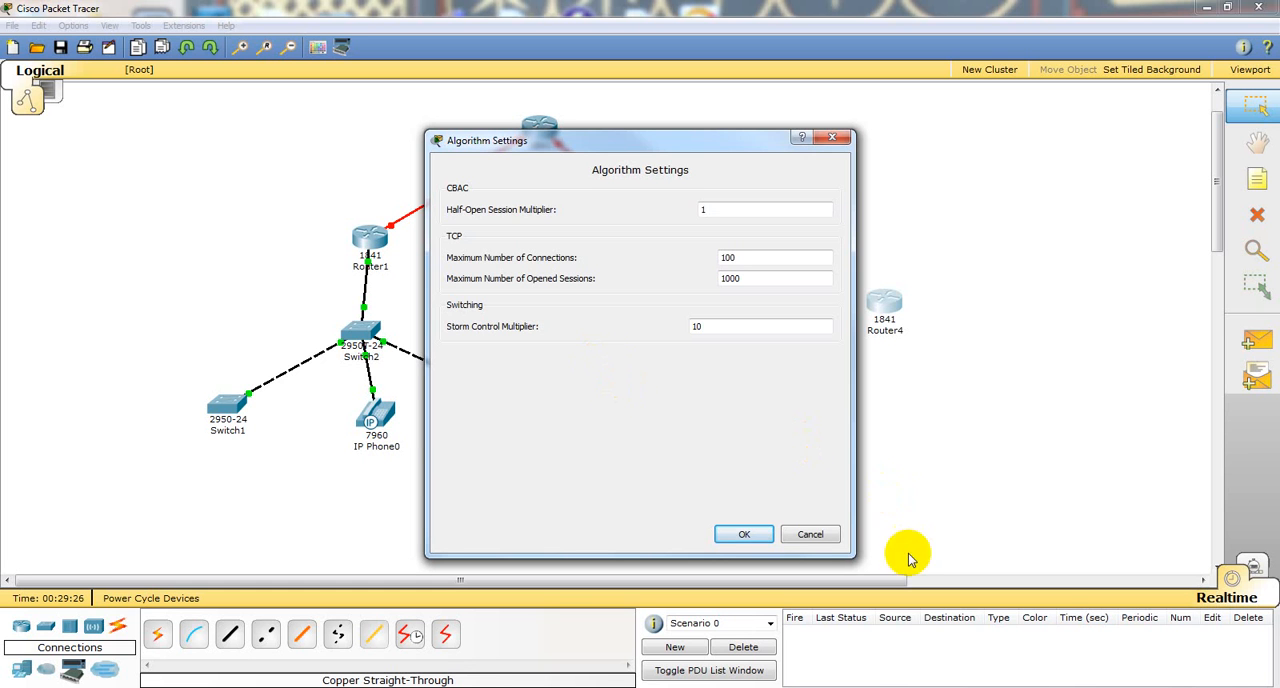
pyautogui.click(810, 534)
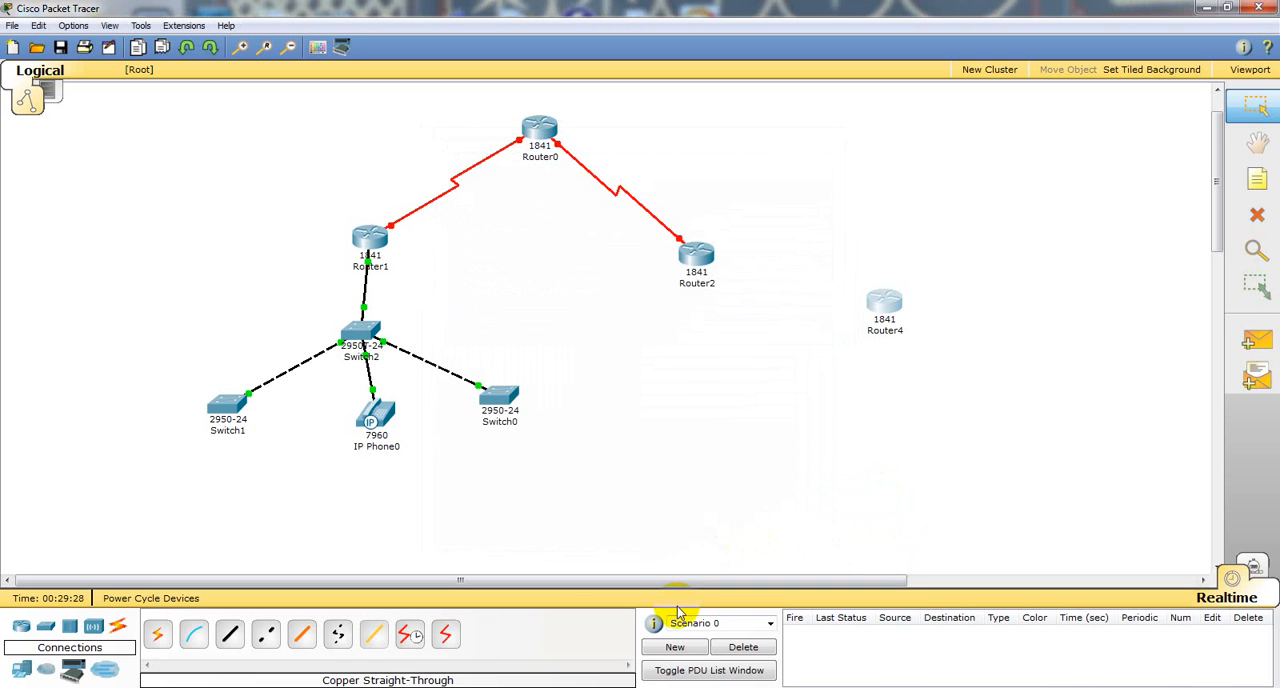
# Step: Start the Activity Wizard using the current network as the answer network
pyautogui.click(180, 26)
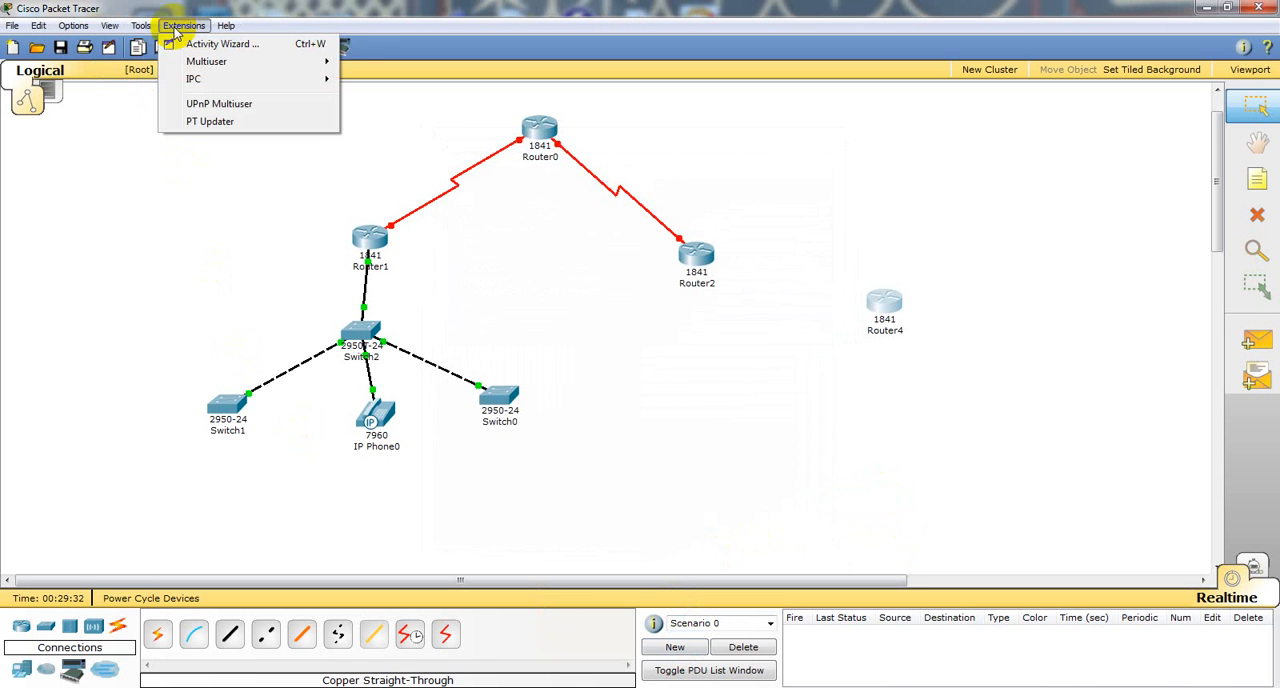
pyautogui.click(200, 44)
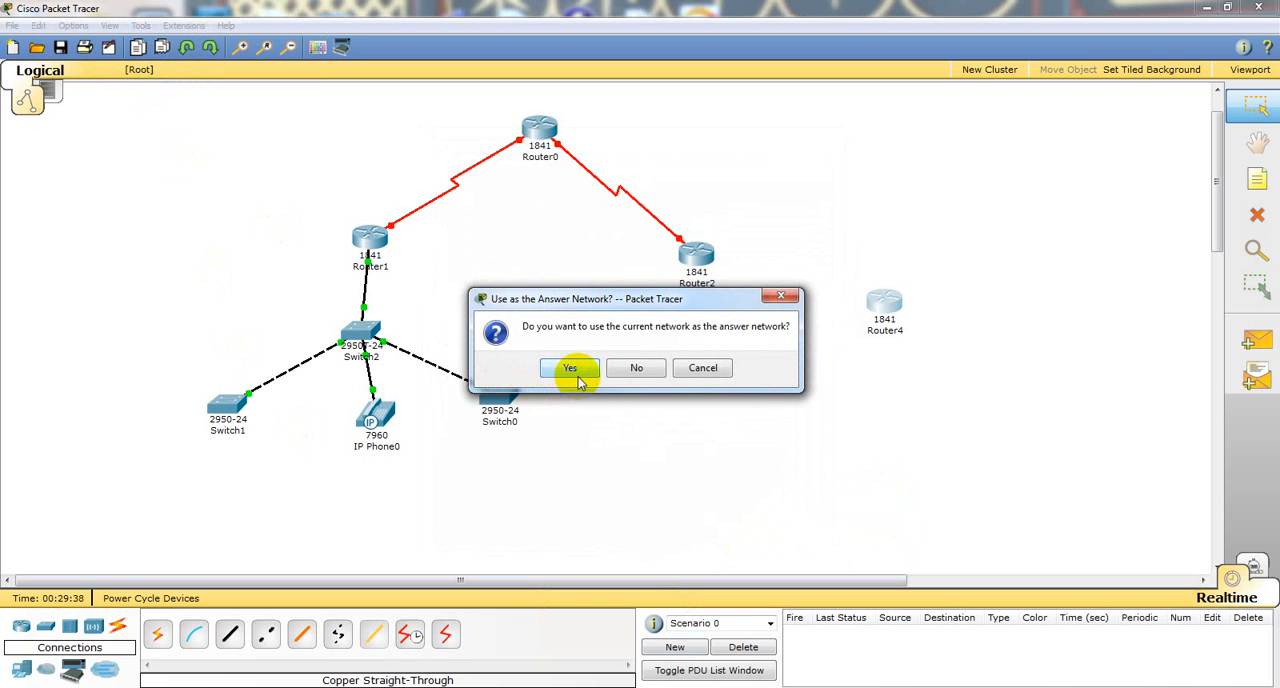
pyautogui.click(575, 372)
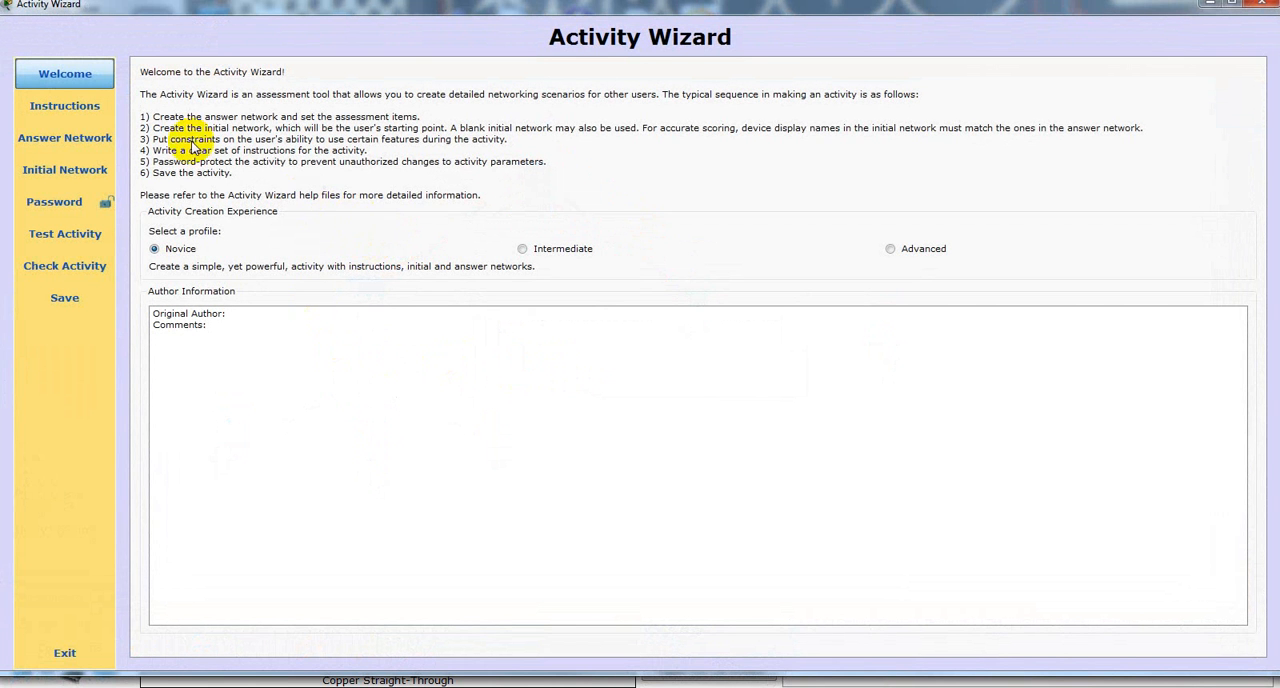
# Step: Examine the activity's instructions page and the answer network's assessment tree, connectivity tests and overall feedback
pyautogui.click(72, 109)
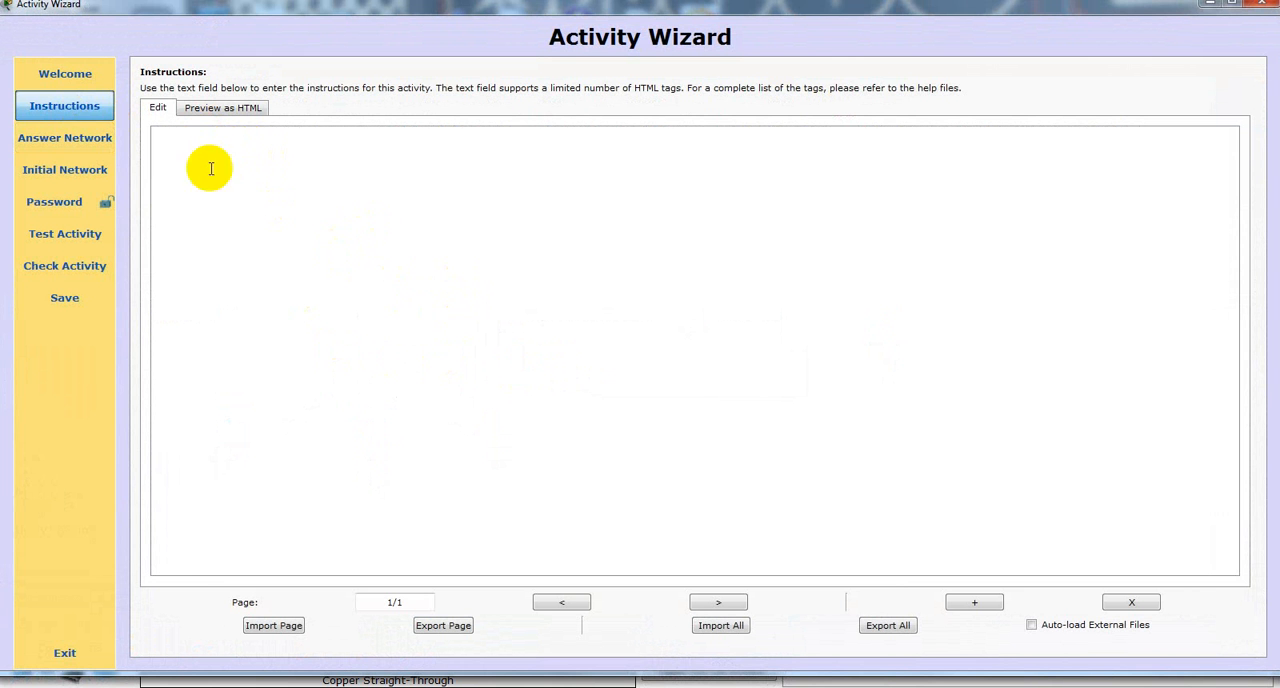
pyautogui.click(77, 147)
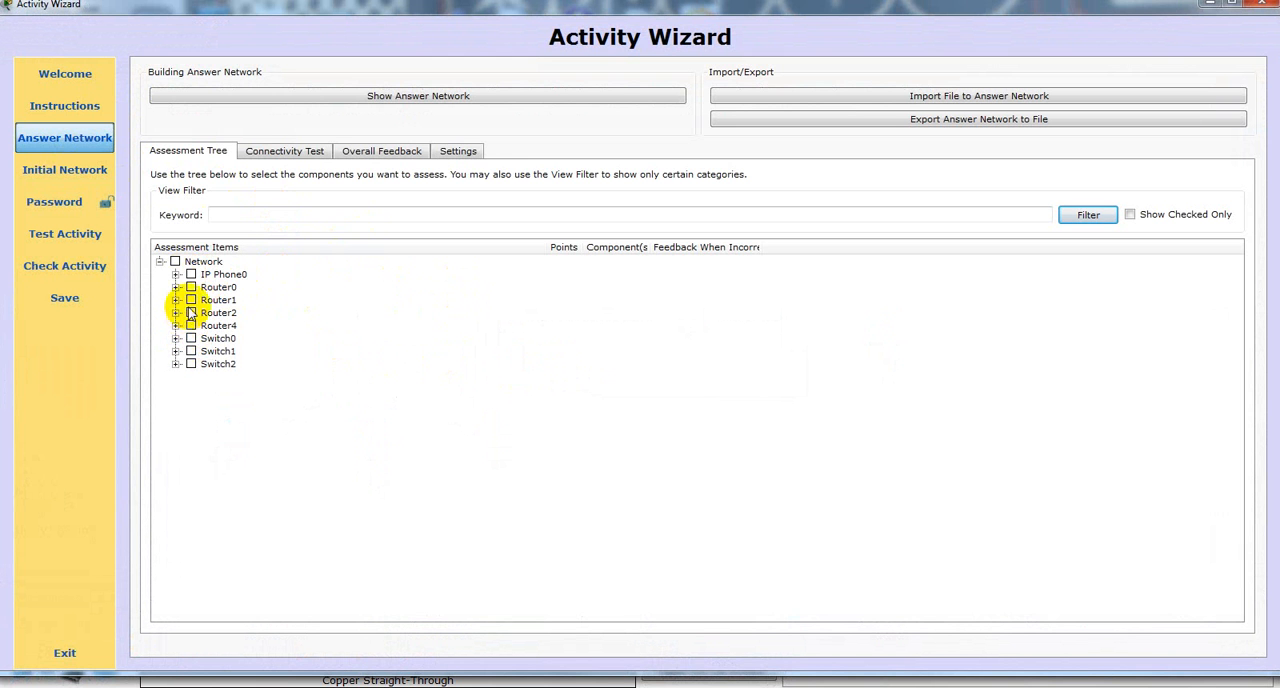
pyautogui.click(263, 151)
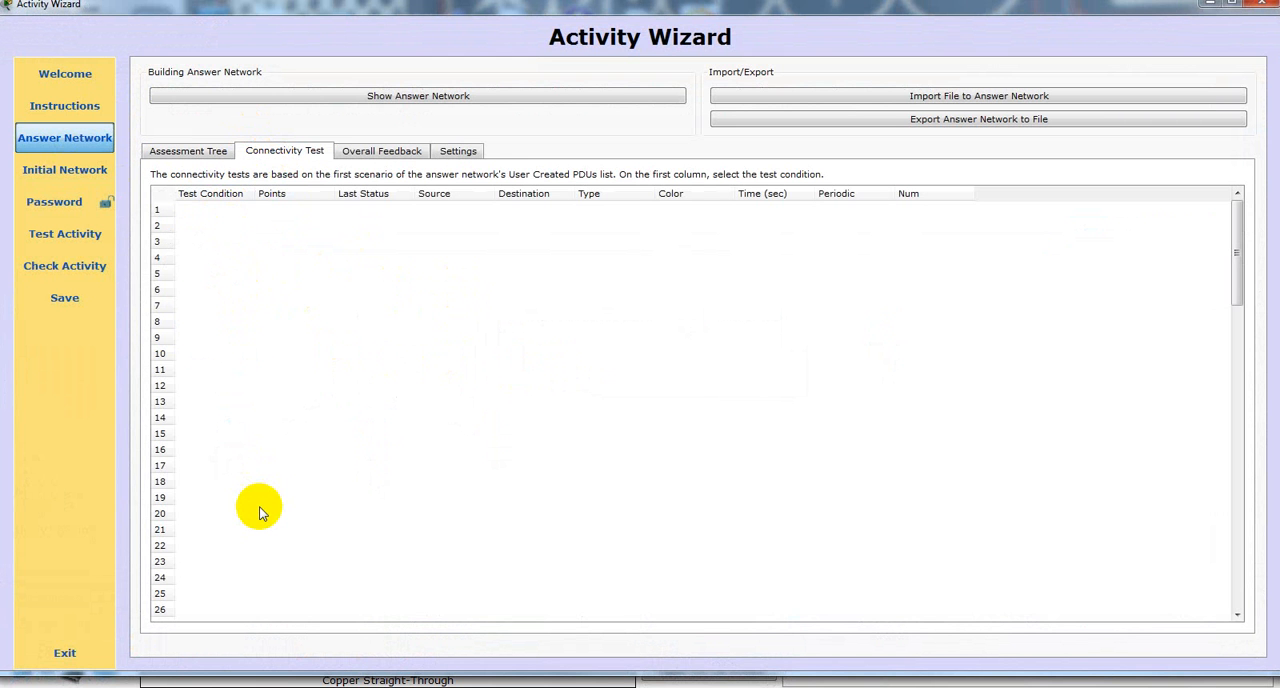
pyautogui.click(386, 151)
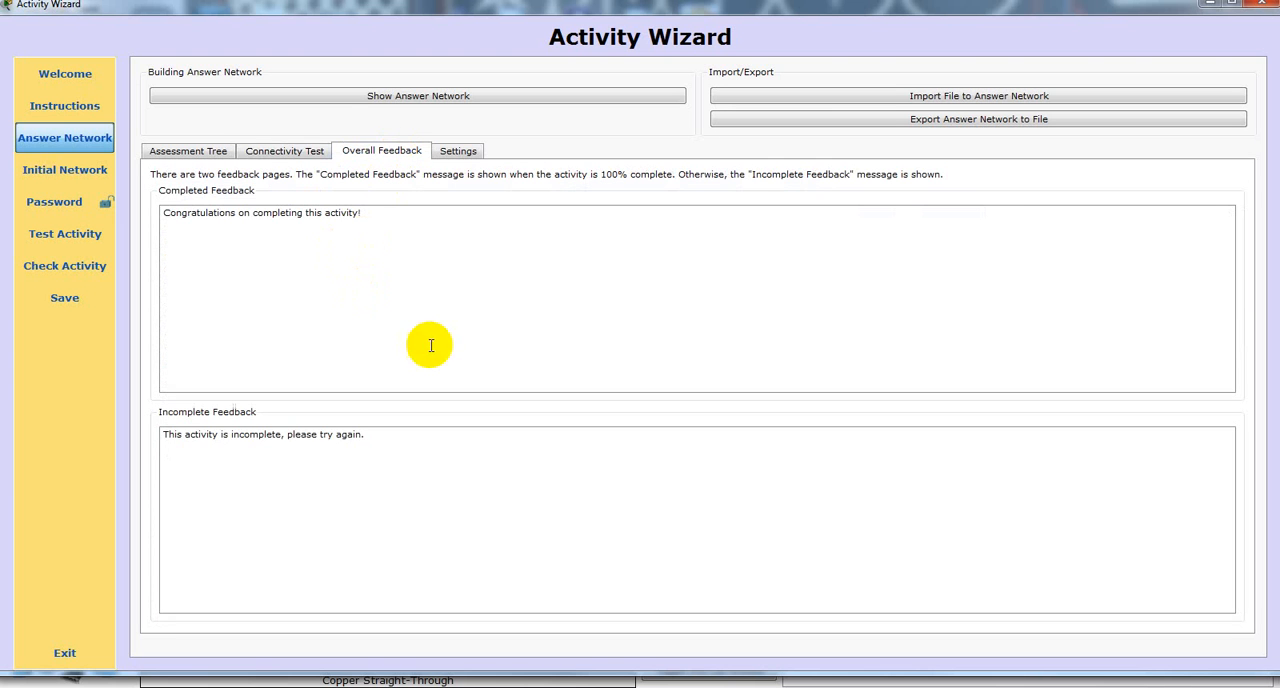
pyautogui.click(310, 155)
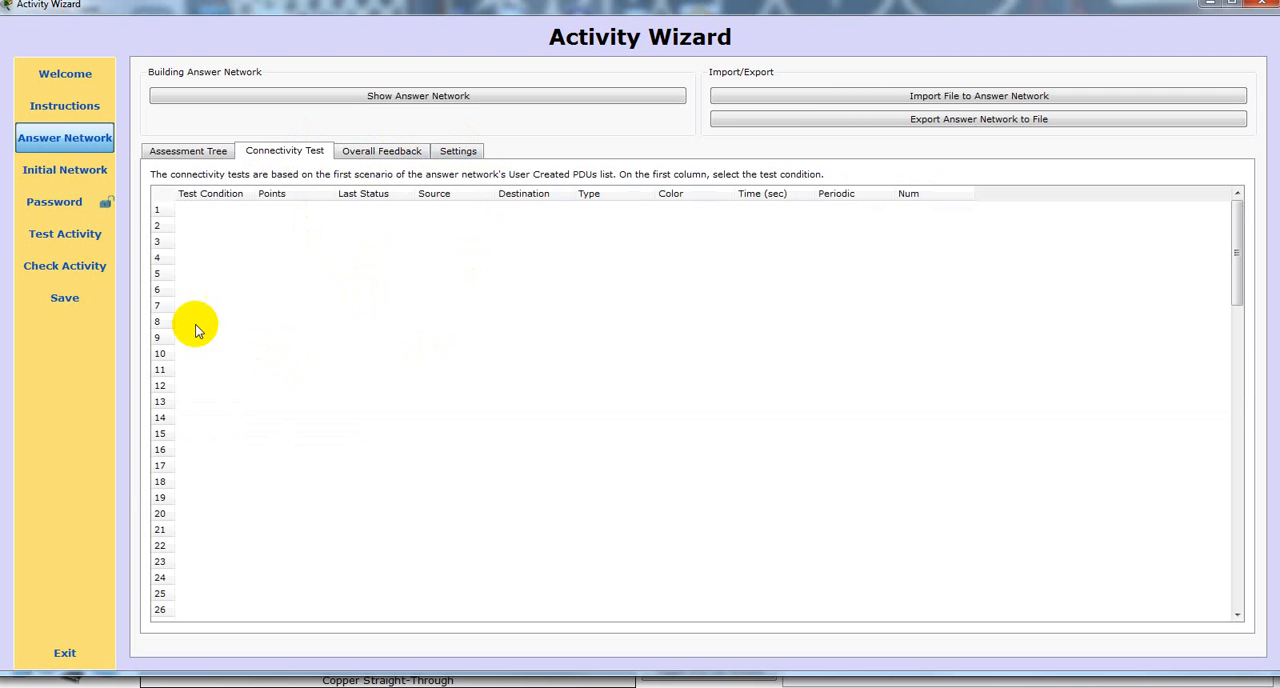
pyautogui.click(197, 155)
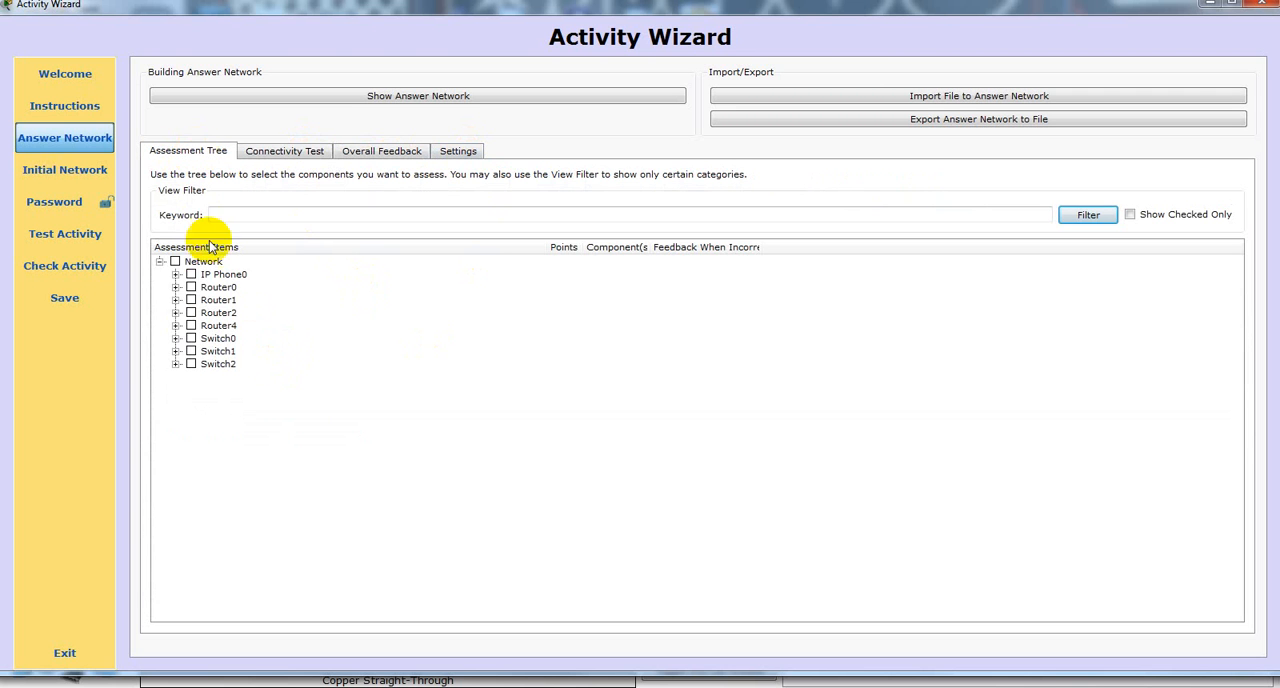
# Step: Select Class Maps, Command Privilege and Console under Router0 as assessment items for the answer network
pyautogui.click(176, 293)
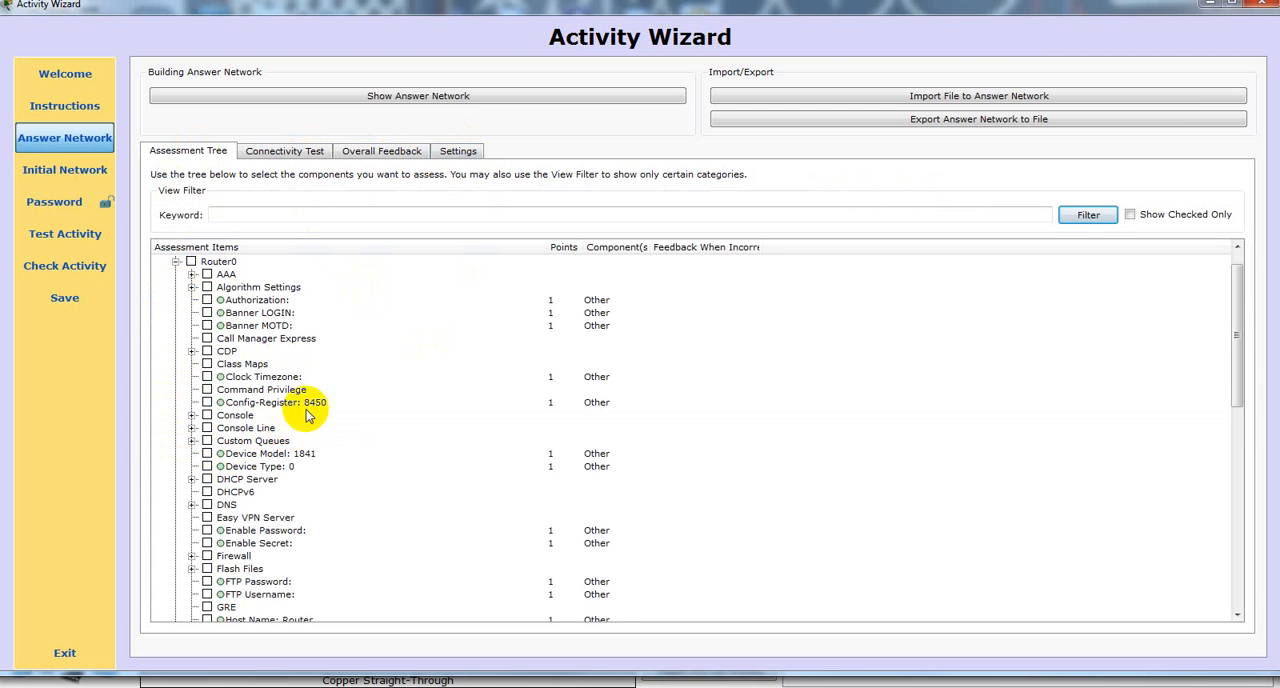
pyautogui.scroll(-6, 303, 414)
pyautogui.scroll(6, 293, 408)
pyautogui.scroll(1, 293, 408)
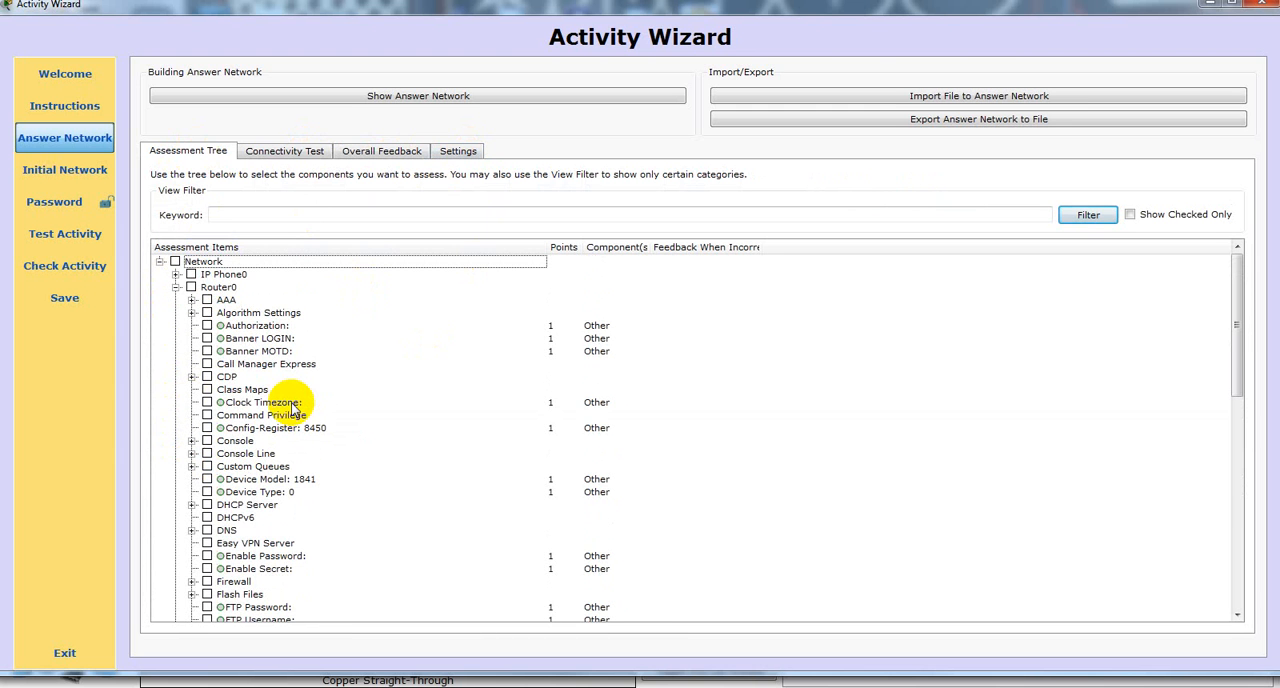
pyautogui.click(192, 376)
pyautogui.click(207, 402)
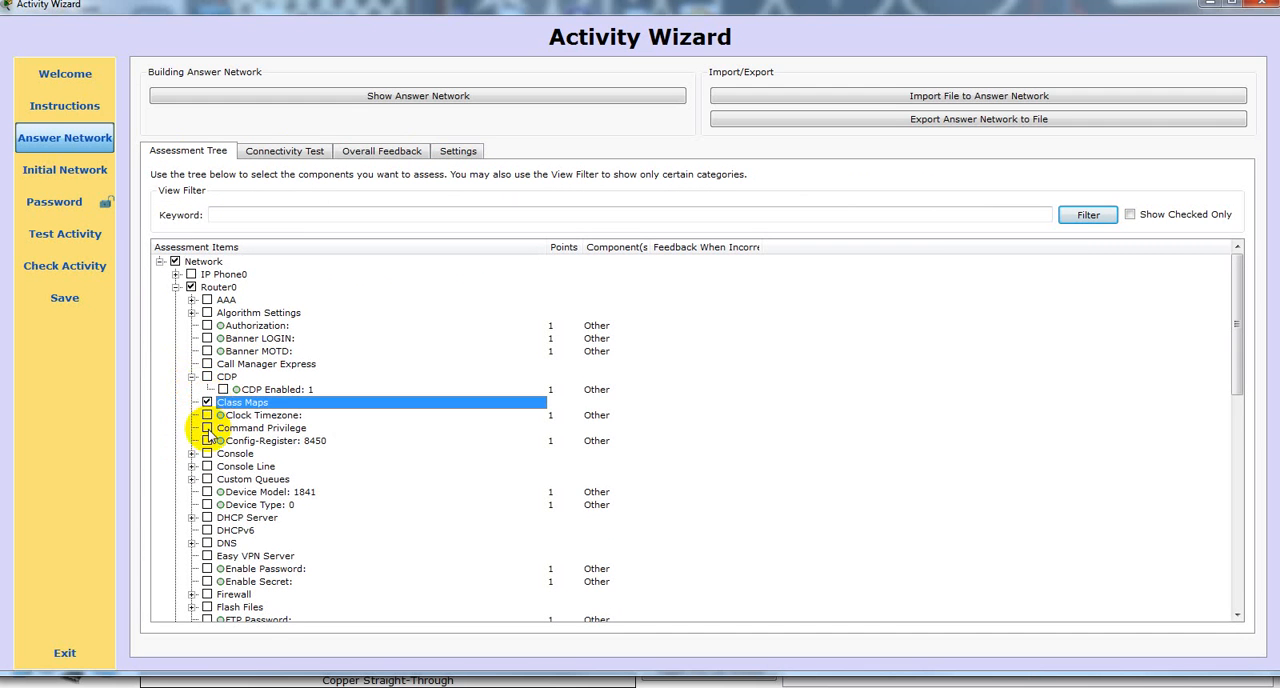
pyautogui.click(207, 428)
pyautogui.click(207, 453)
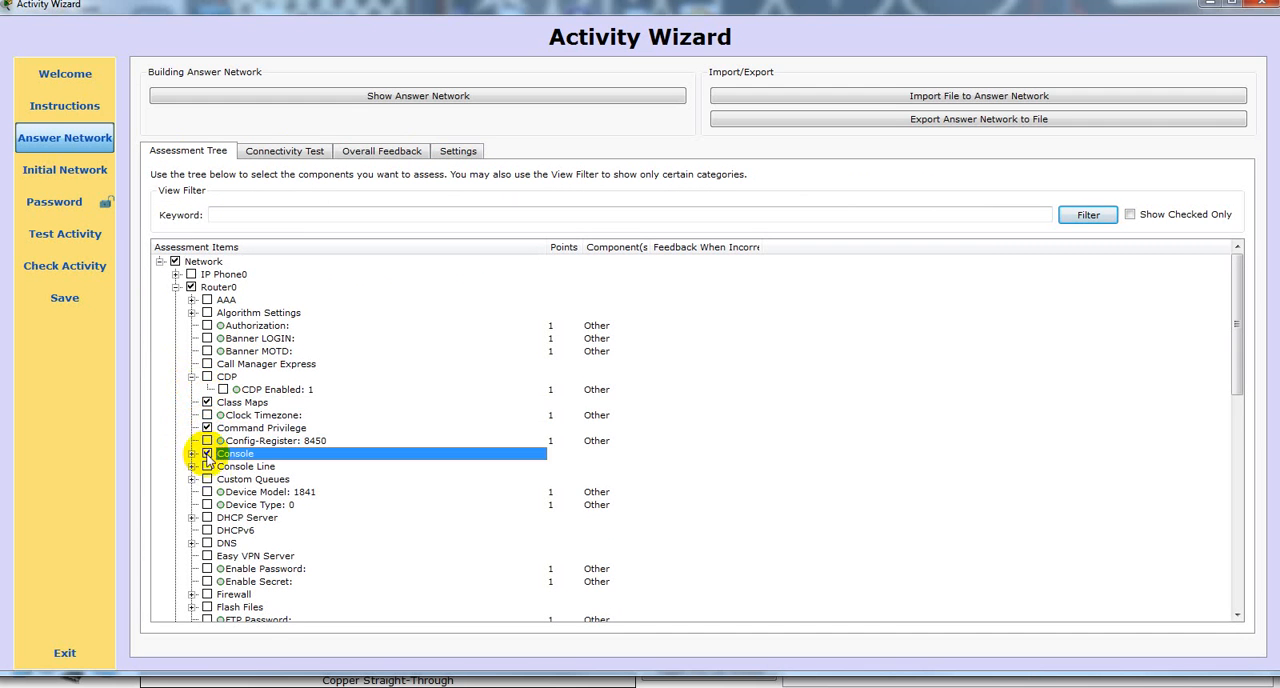
# Step: Add Console Line under Router0 to the assessment items and start a test run of the activity
pyautogui.click(207, 466)
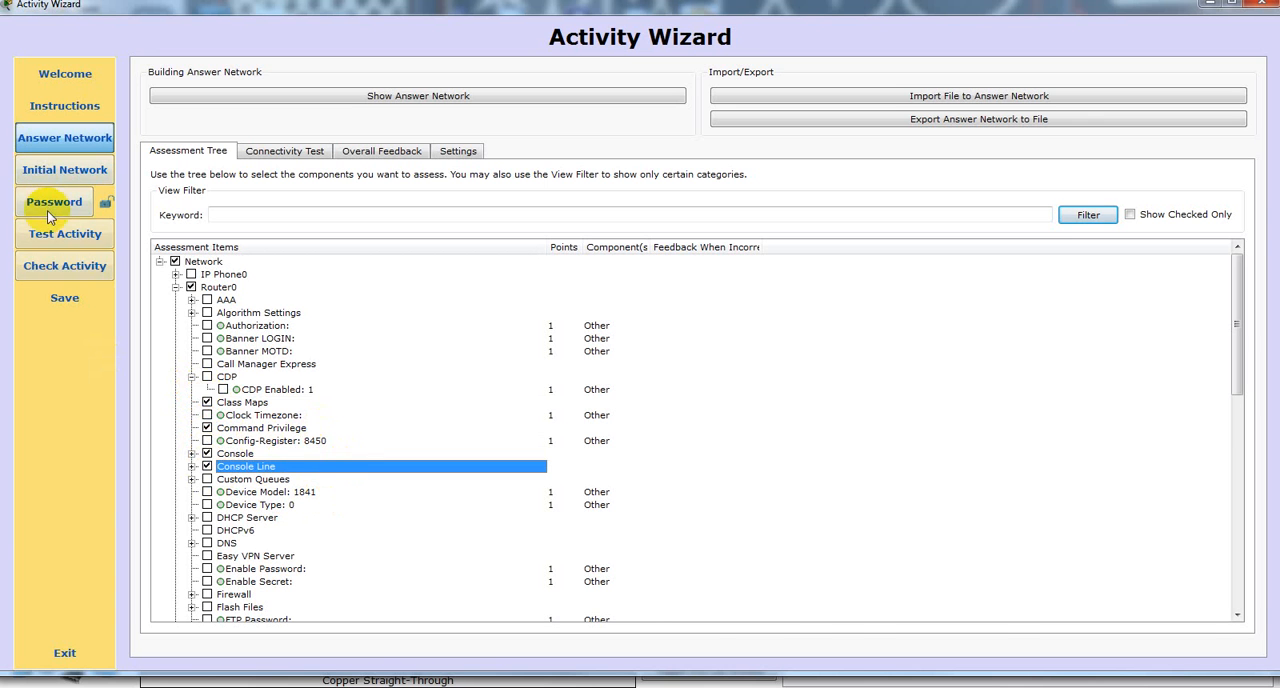
pyautogui.click(63, 236)
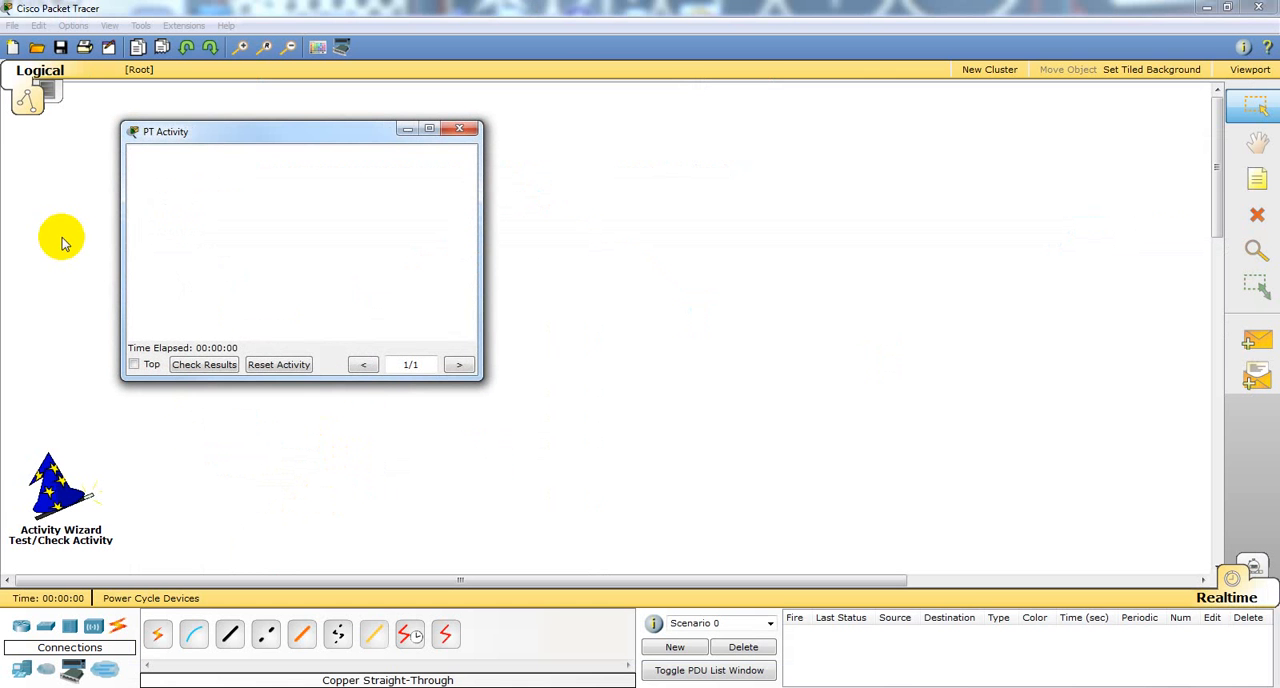
# Step: Check the test activity's results, examine its assessment items and connectivity tests, and close the results
pyautogui.click(212, 364)
pyautogui.click(163, 117)
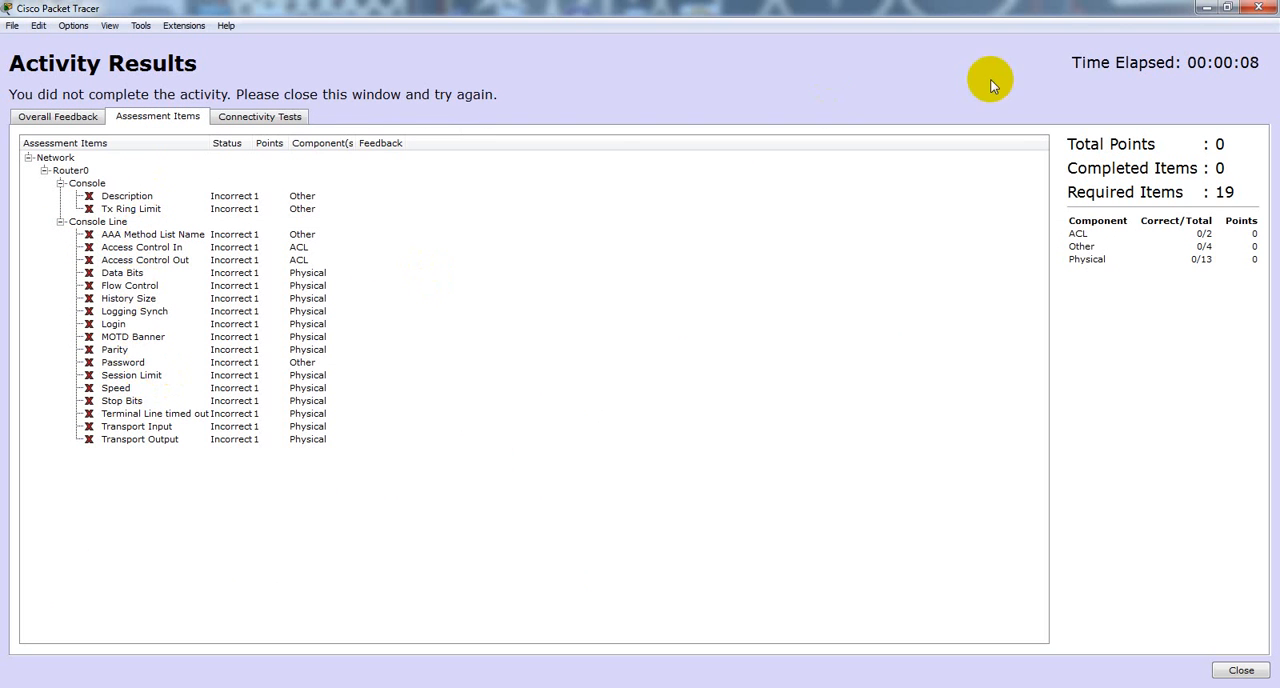
pyautogui.click(262, 118)
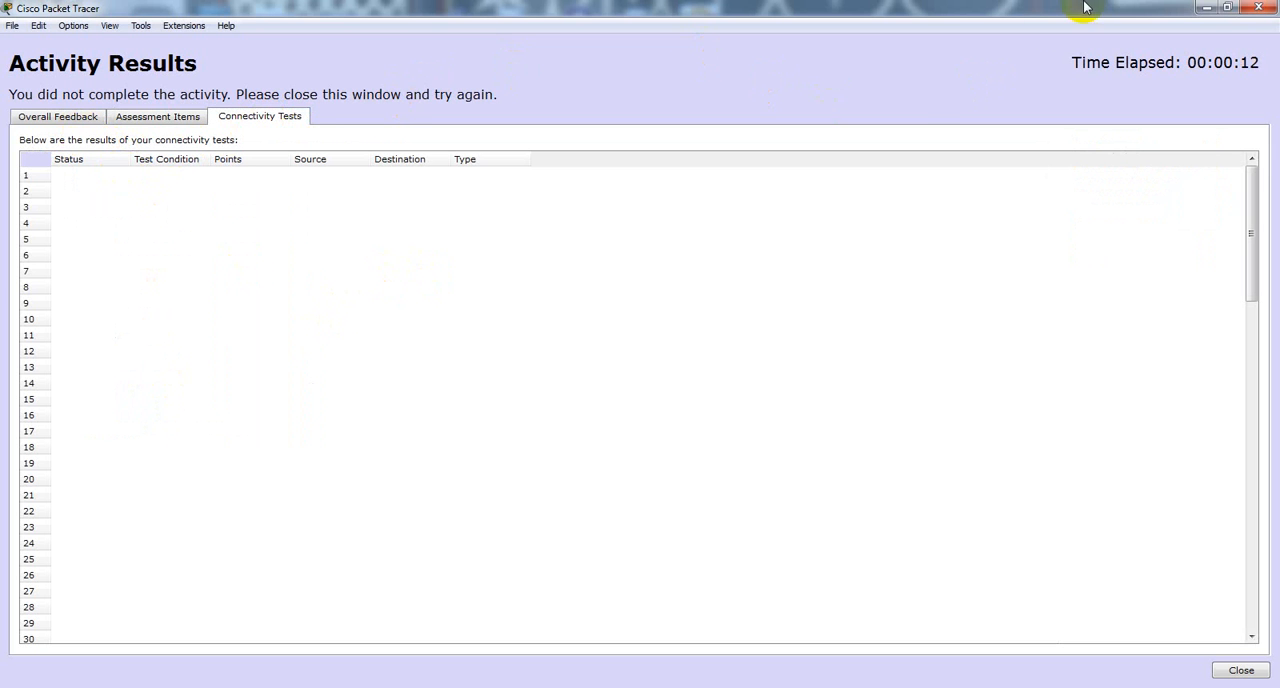
pyautogui.click(1258, 7)
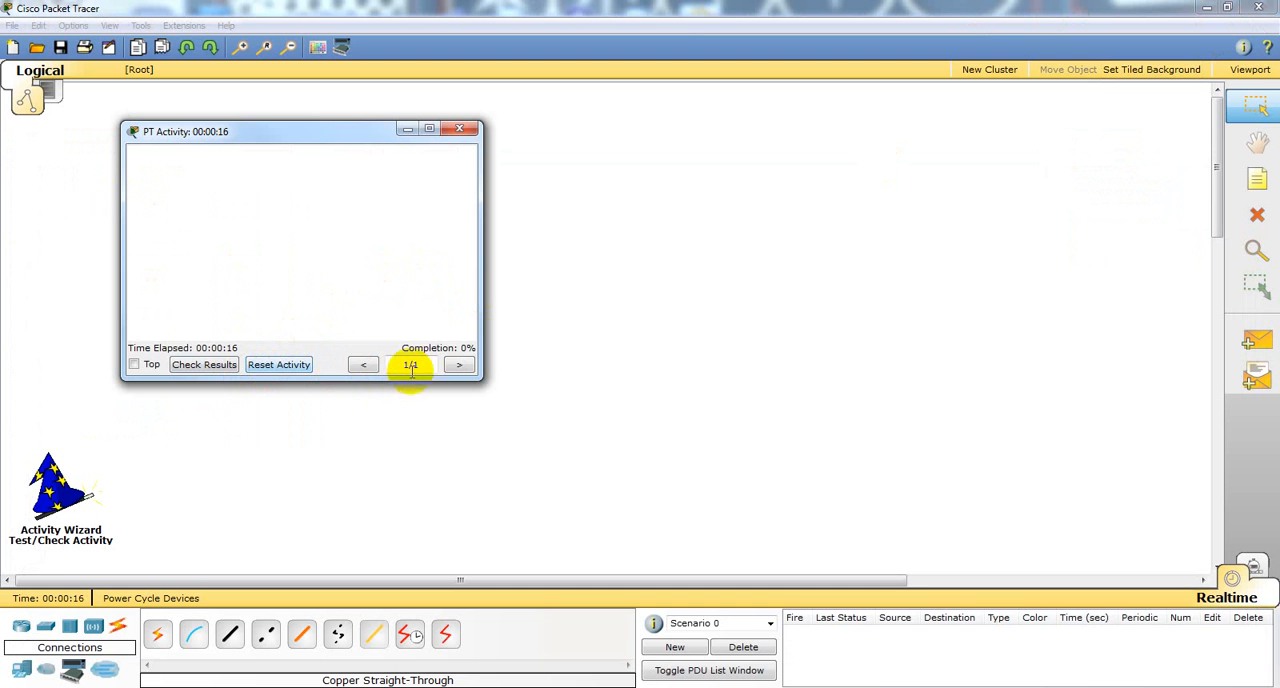
# Step: Close the test activity and exit the Activity Wizard without saving the activity
pyautogui.doubleClick(457, 141)
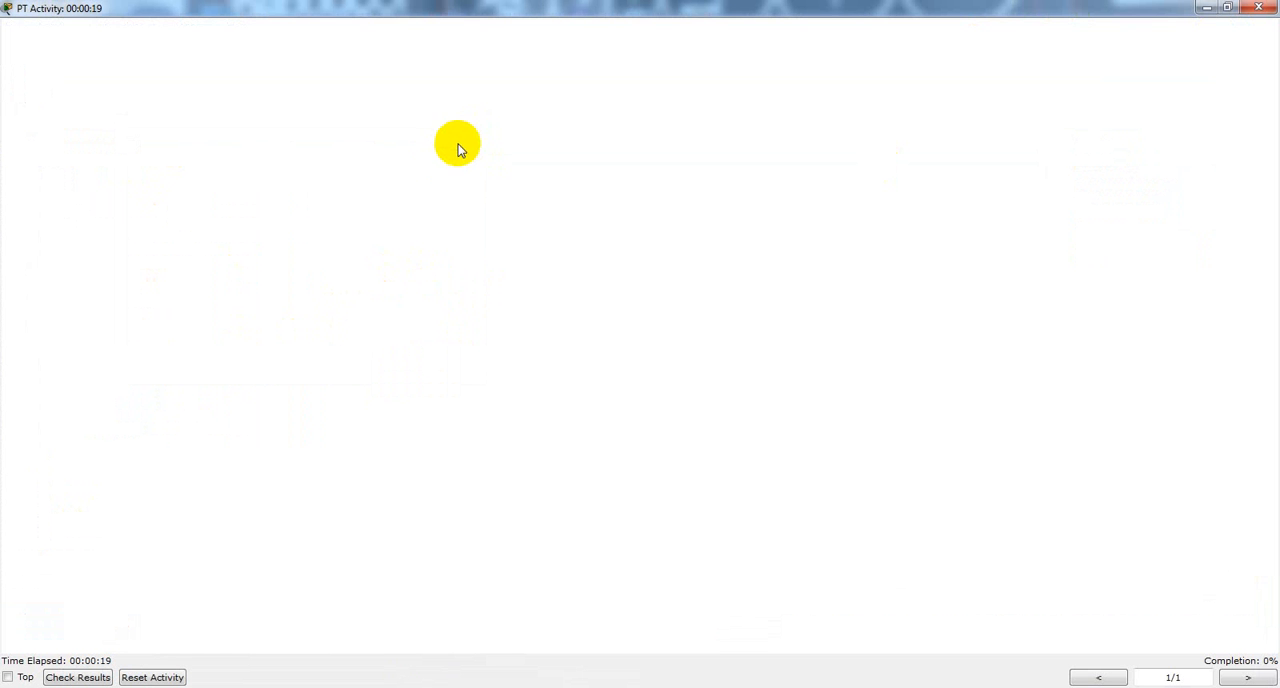
pyautogui.click(1259, 8)
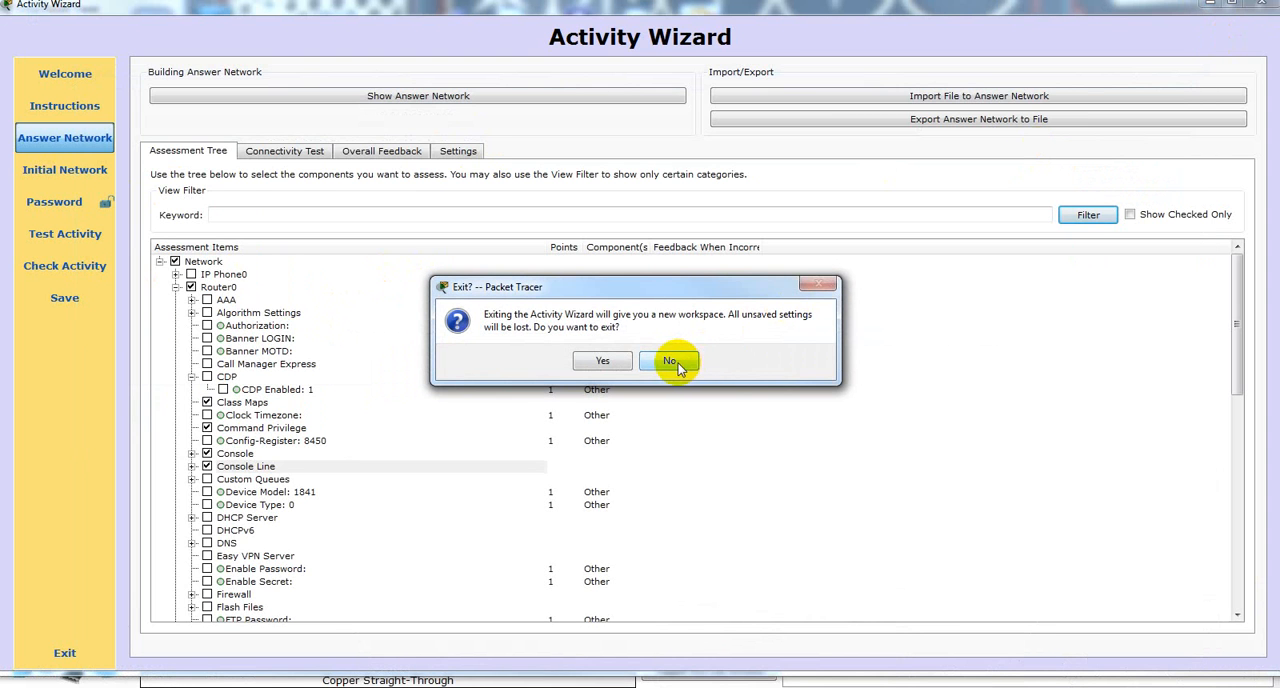
pyautogui.click(602, 361)
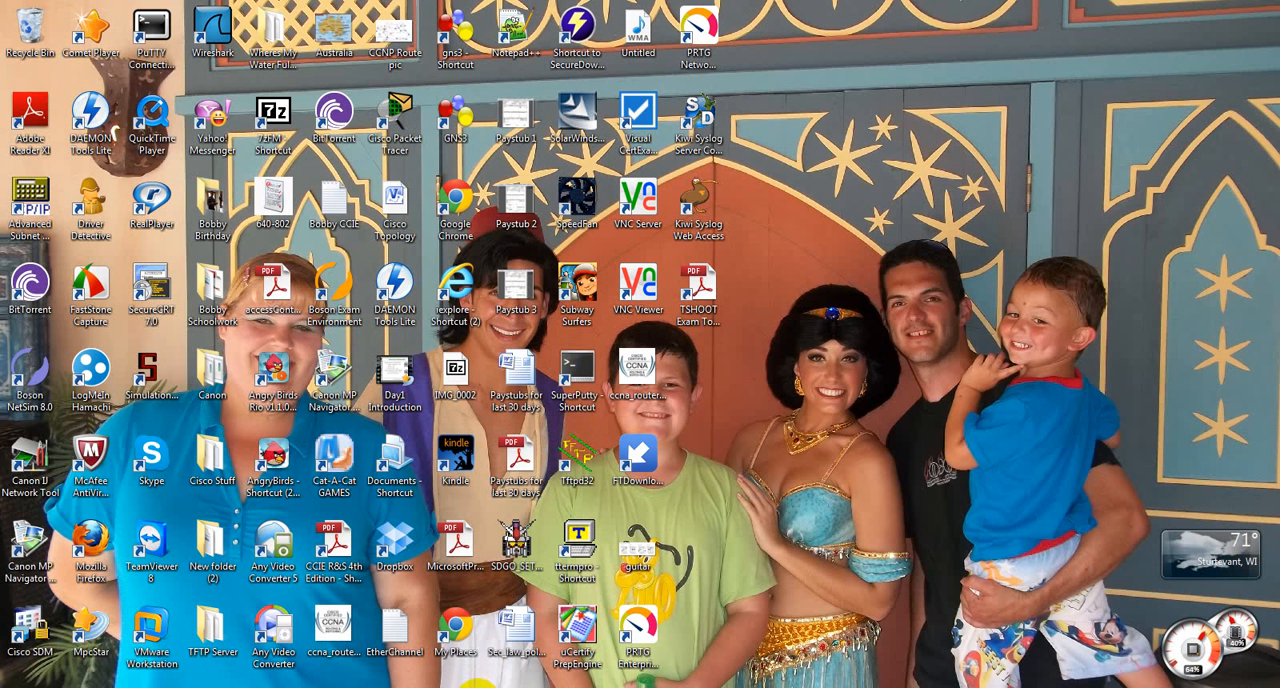
pyautogui.moveTo(468, 687)
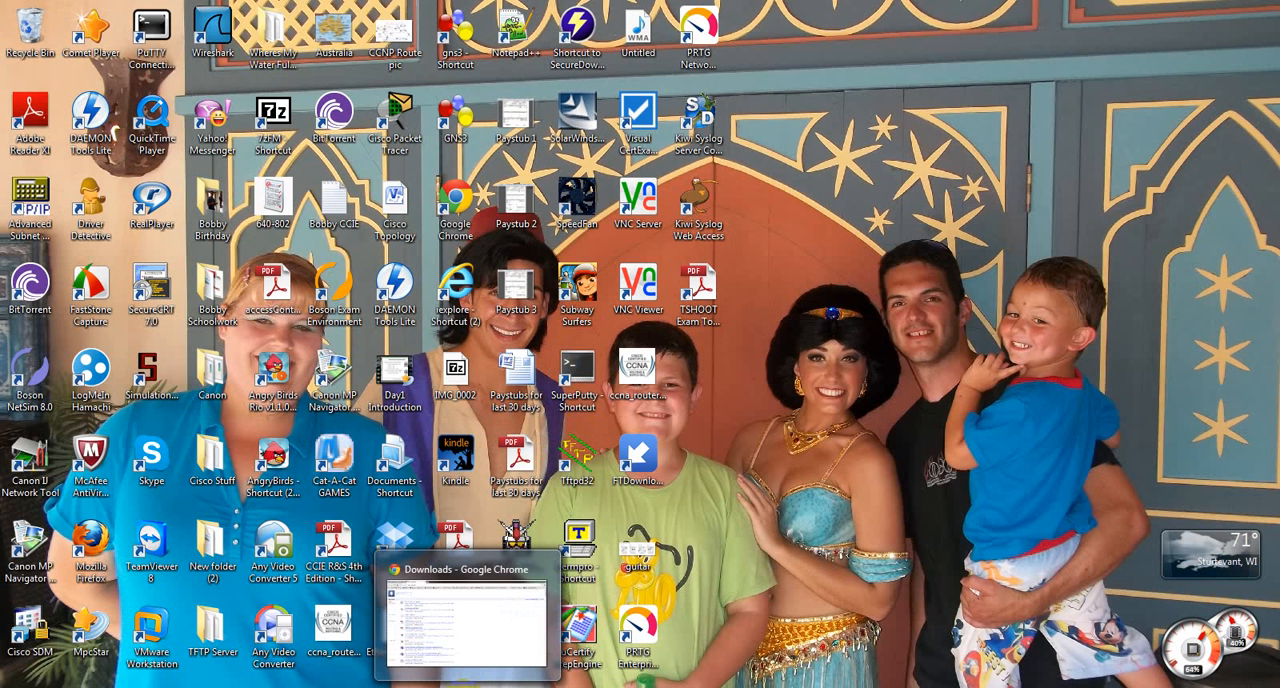